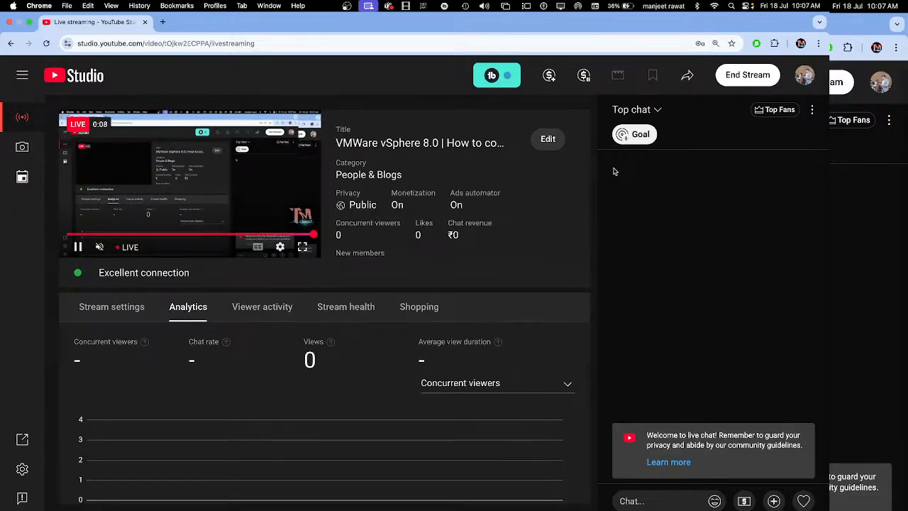
# Step: Open the live stream's edit settings and start changing its thumbnail
pyautogui.click(547, 139)
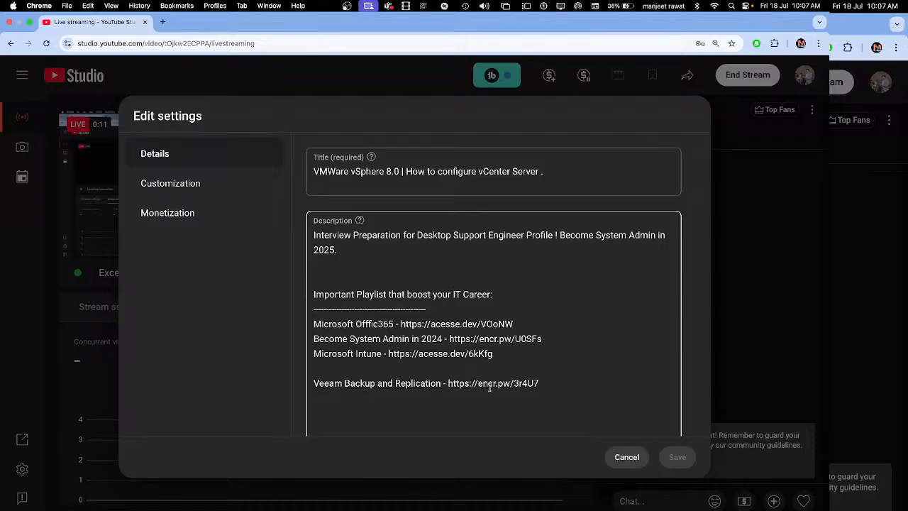
pyautogui.scroll(-8, 489, 387)
pyautogui.scroll(-10, 489, 388)
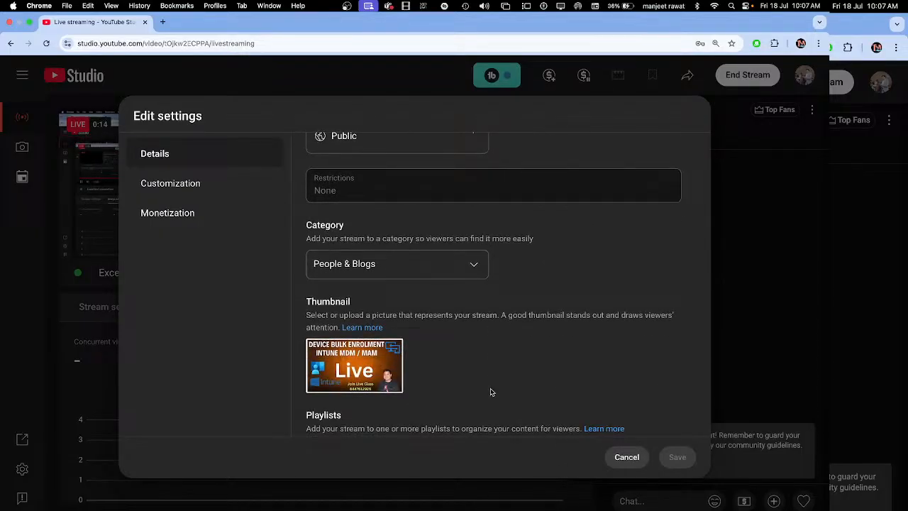
pyautogui.click(389, 361)
pyautogui.click(432, 364)
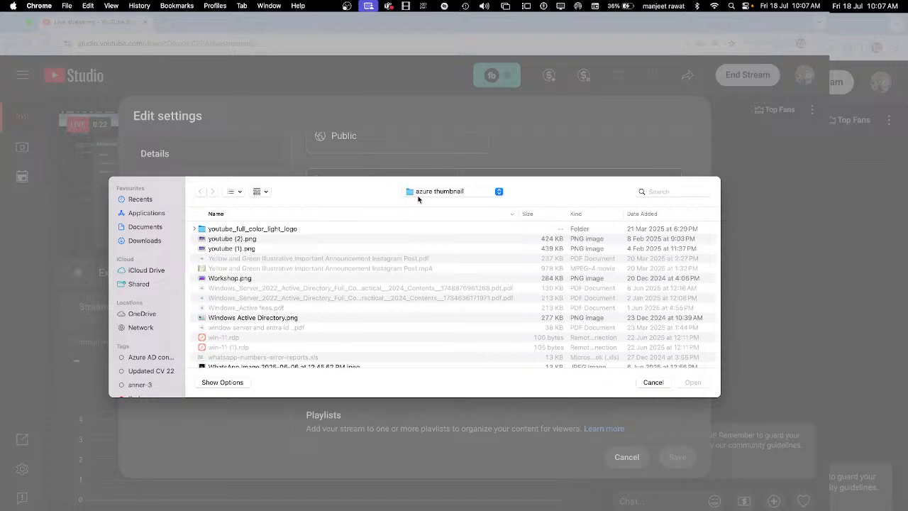
# Step: Search for vmware files, then clear the search and upload vmware top-10.png as the thumbnail
pyautogui.click(653, 192)
pyautogui.write('vmware')
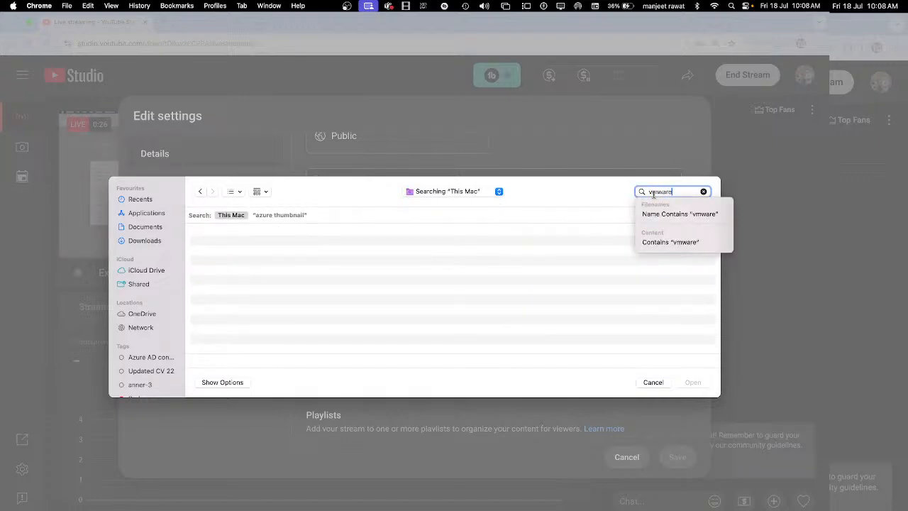
pyautogui.doubleClick(653, 192)
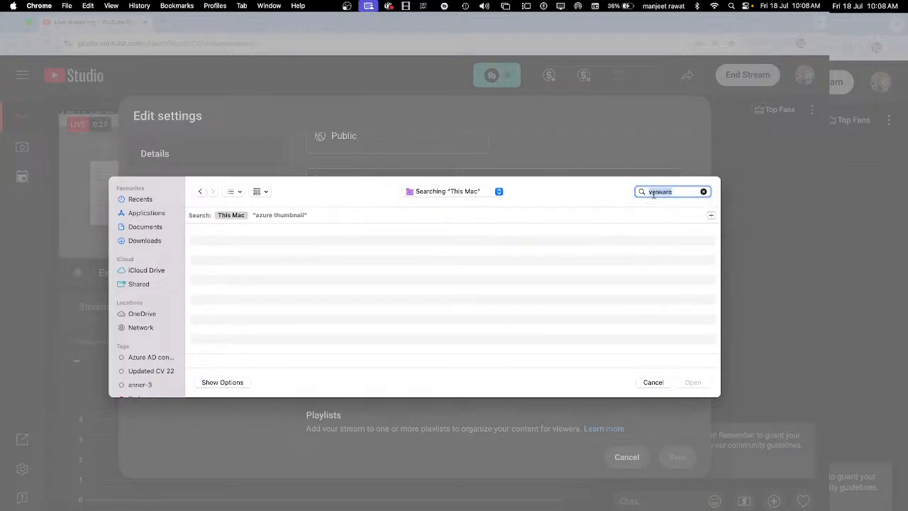
pyautogui.click(704, 191)
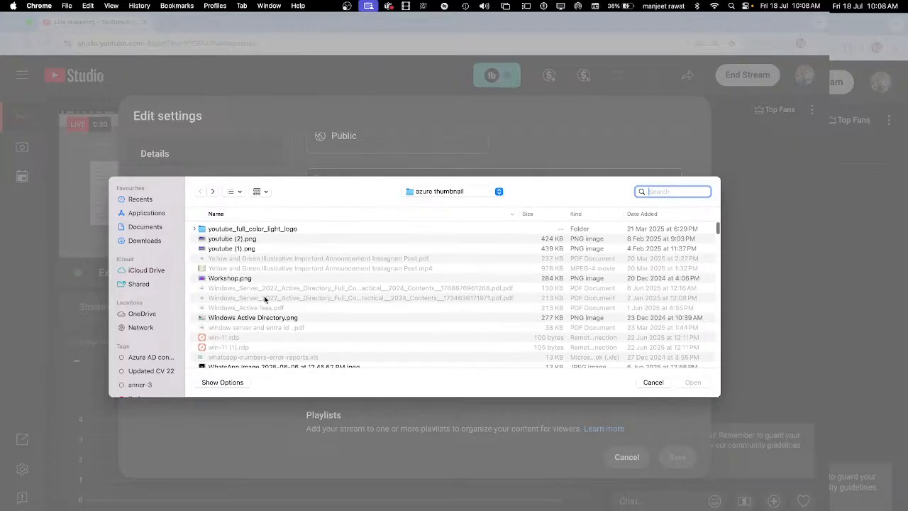
pyautogui.scroll(-10, 265, 299)
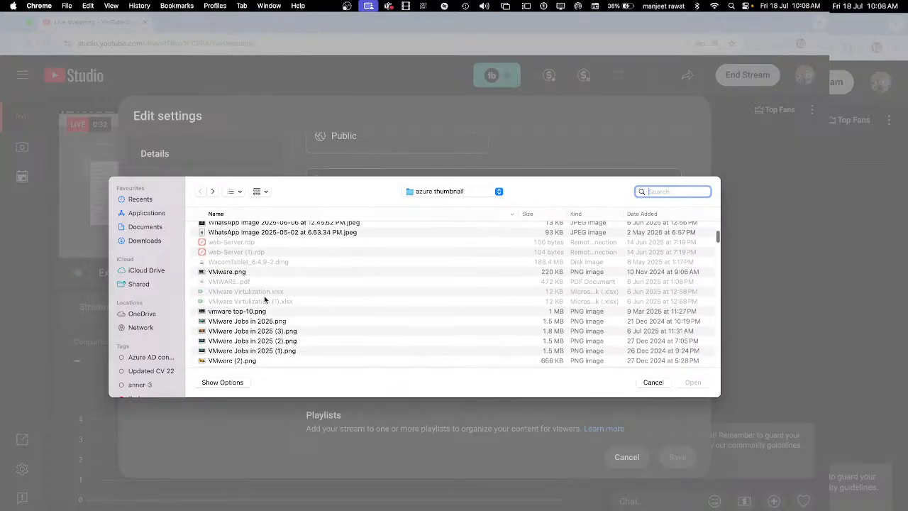
pyautogui.doubleClick(239, 290)
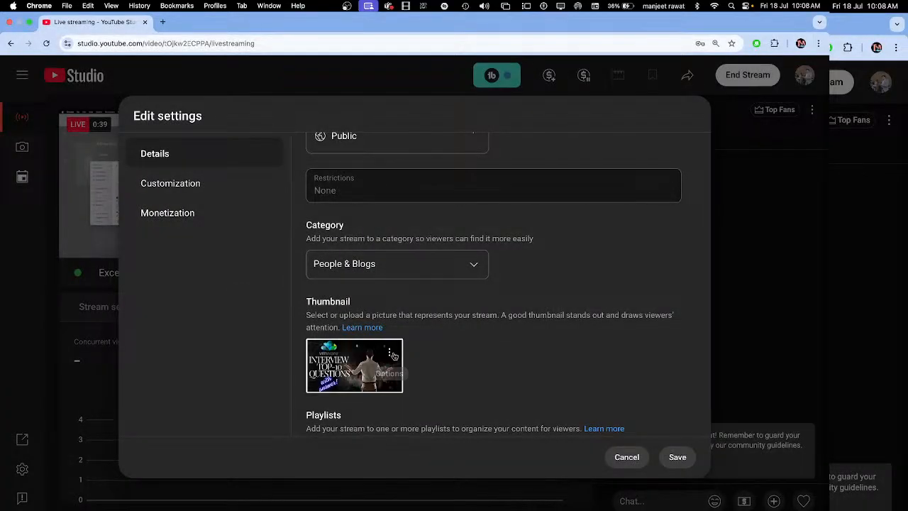
# Step: Replace the thumbnail again with the AZ-104 Tech Workshop image
pyautogui.click(393, 354)
pyautogui.click(430, 355)
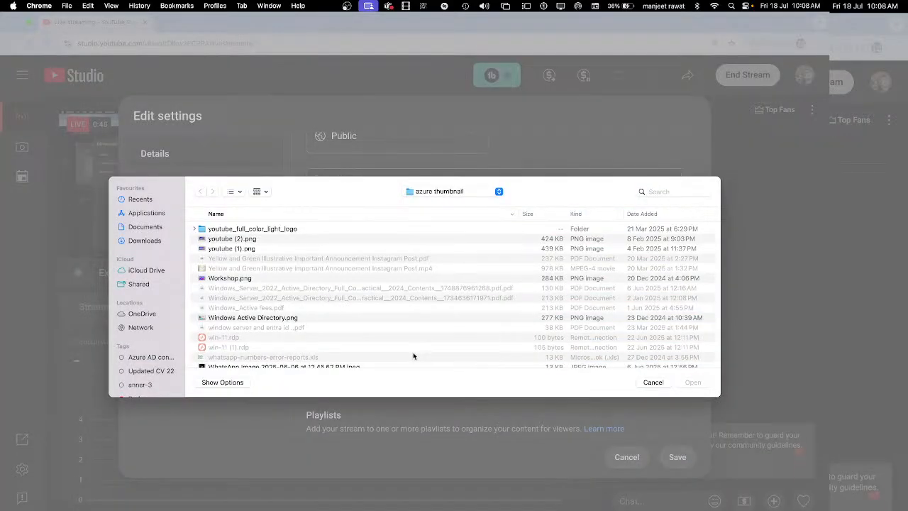
pyautogui.scroll(-10, 312, 334)
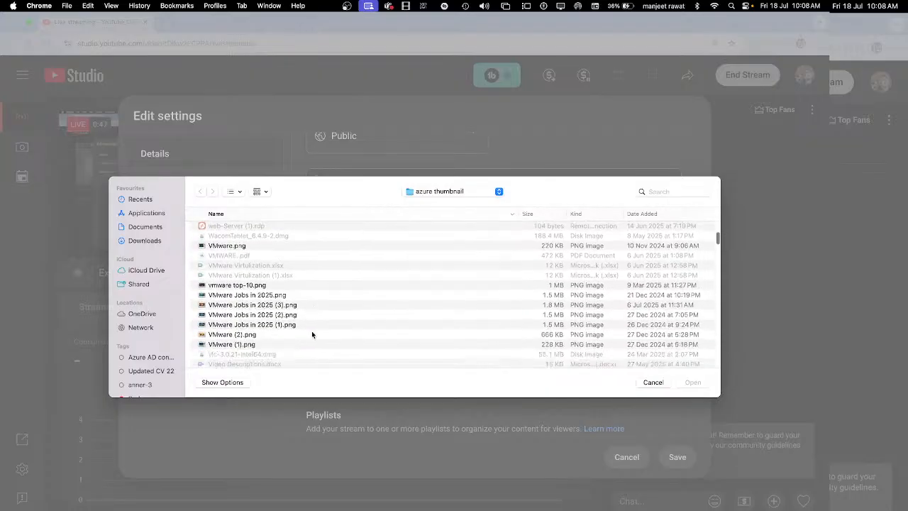
pyautogui.doubleClick(243, 315)
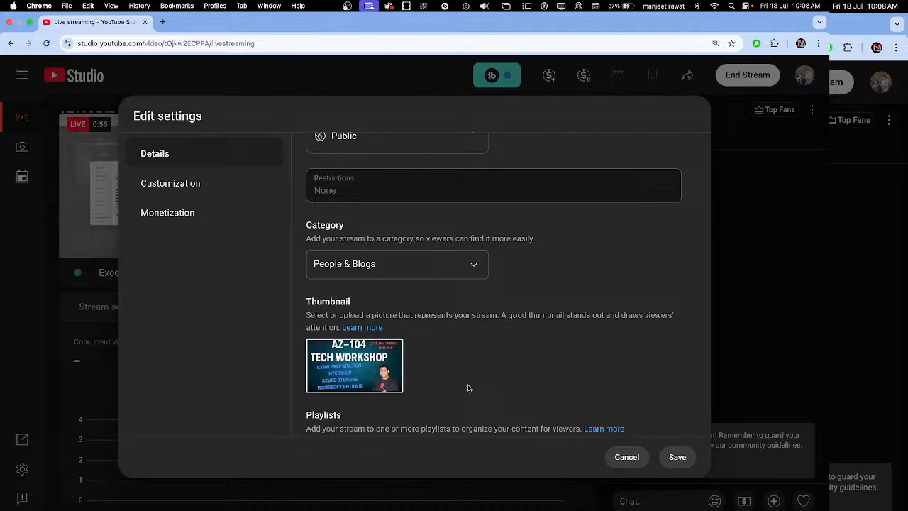
# Step: Change the thumbnail to VMware Jobs in 2025 (2).png
pyautogui.click(388, 350)
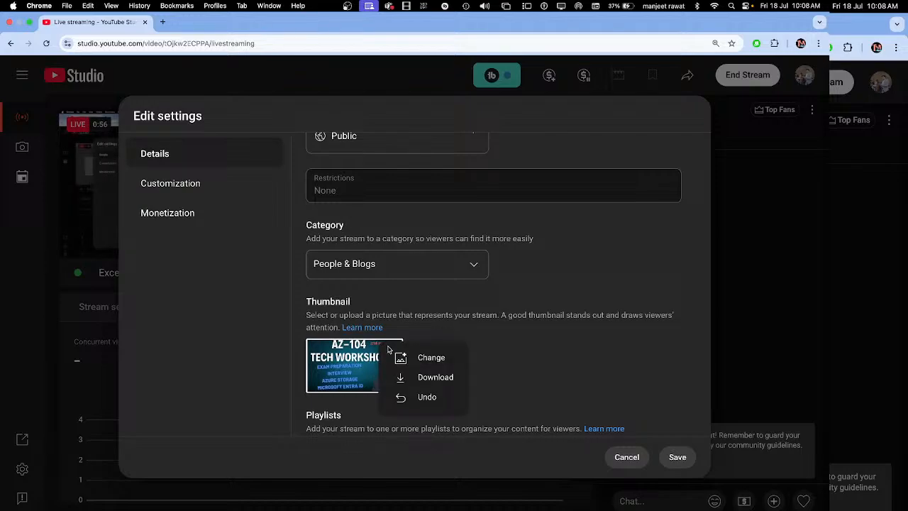
pyautogui.click(430, 358)
pyautogui.scroll(-5, 262, 329)
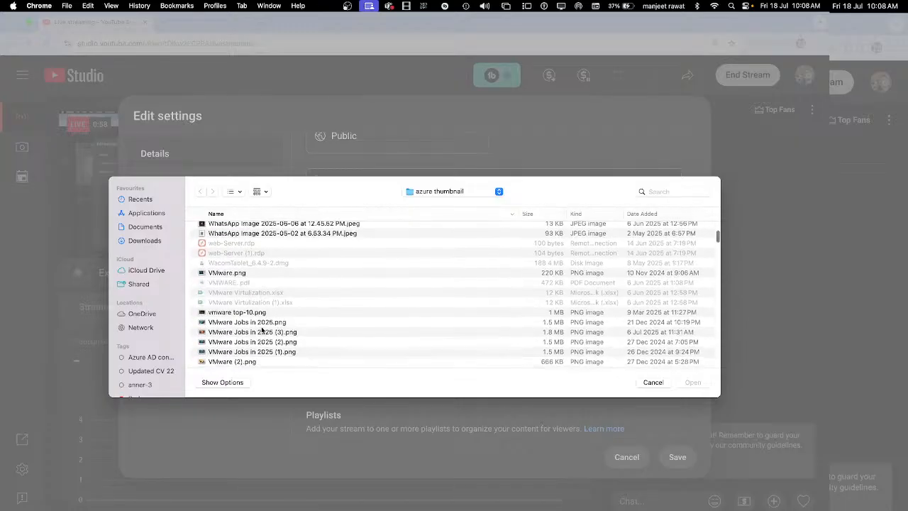
pyautogui.click(248, 344)
pyautogui.doubleClick(253, 334)
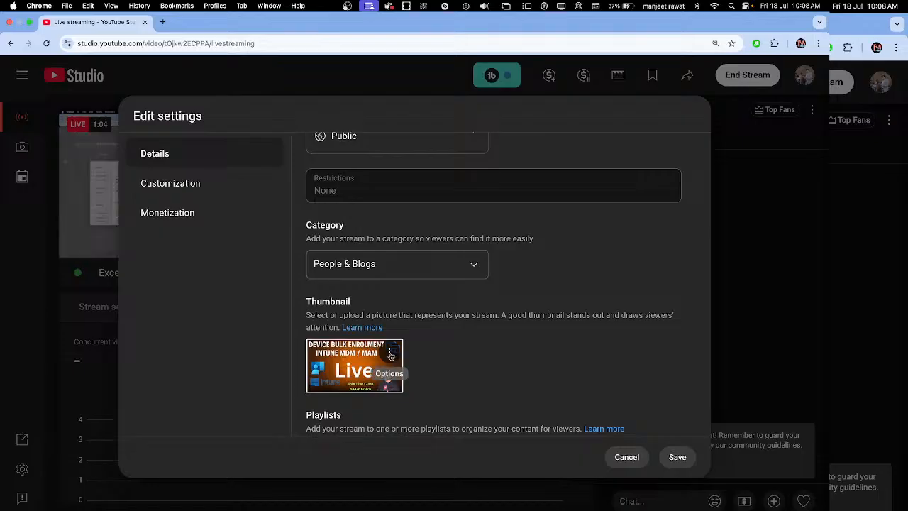
# Step: Replace the thumbnail with VMware.png and save the stream settings
pyautogui.click(389, 352)
pyautogui.click(429, 363)
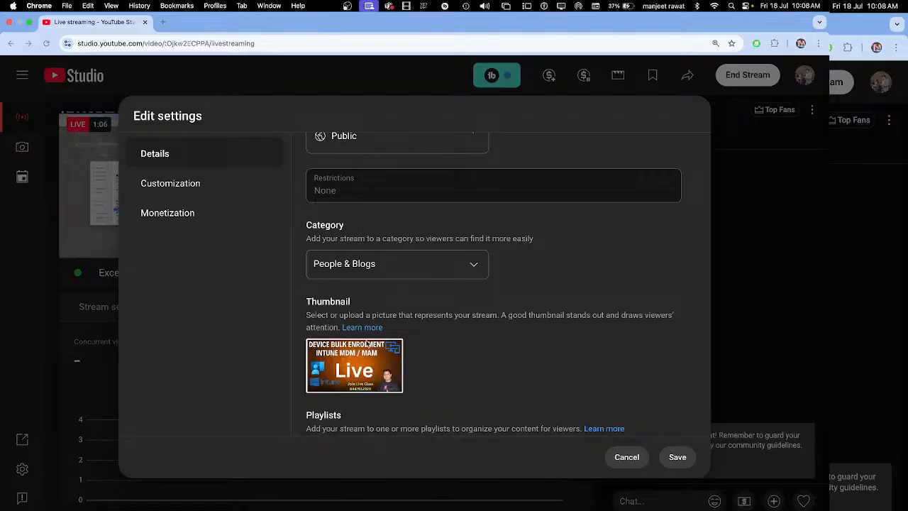
pyautogui.scroll(-10, 291, 317)
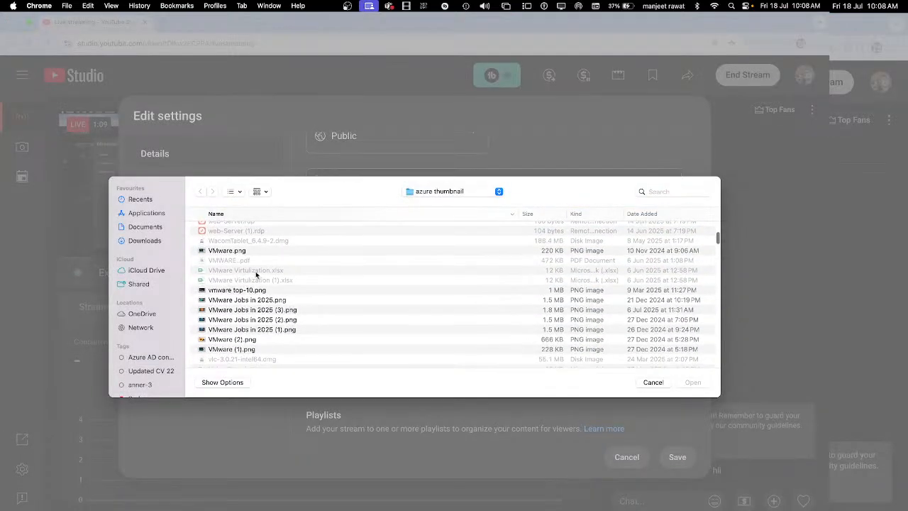
pyautogui.doubleClick(241, 254)
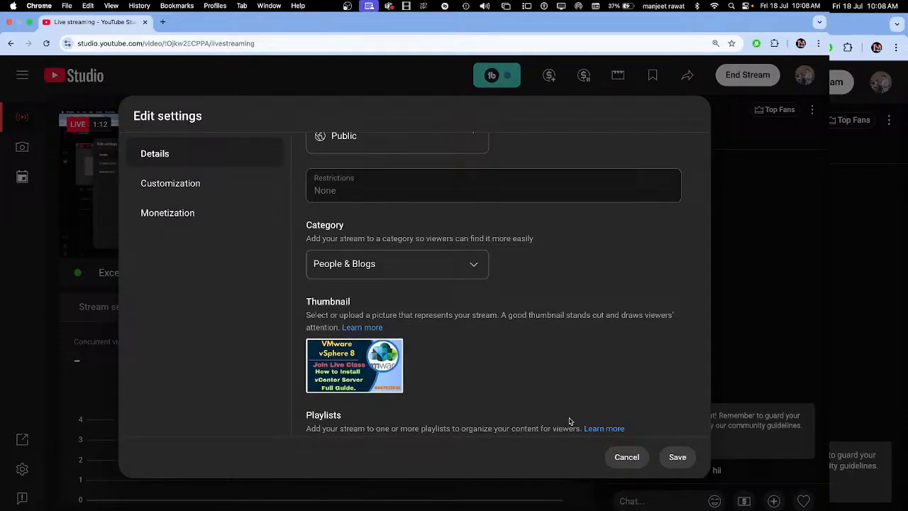
pyautogui.click(678, 462)
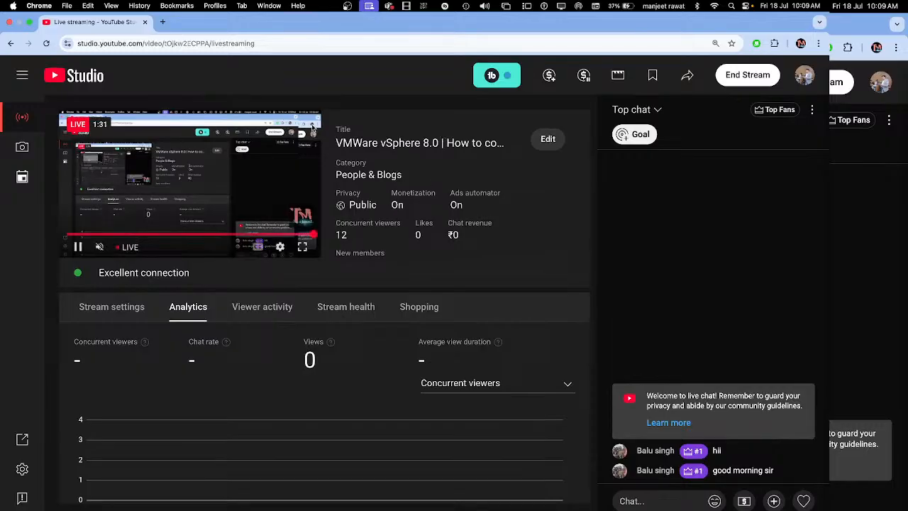
# Step: Switch to the Teams meeting and share the entire screen
pyautogui.hotkey('ctrl', 'Right')
pyautogui.hotkey('ctrl', 'Right')
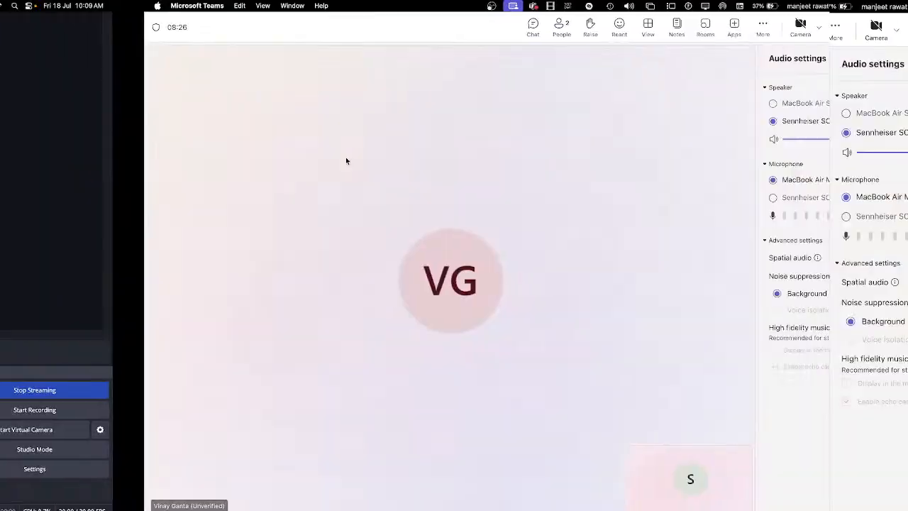
pyautogui.hotkey('ctrl', 'Right')
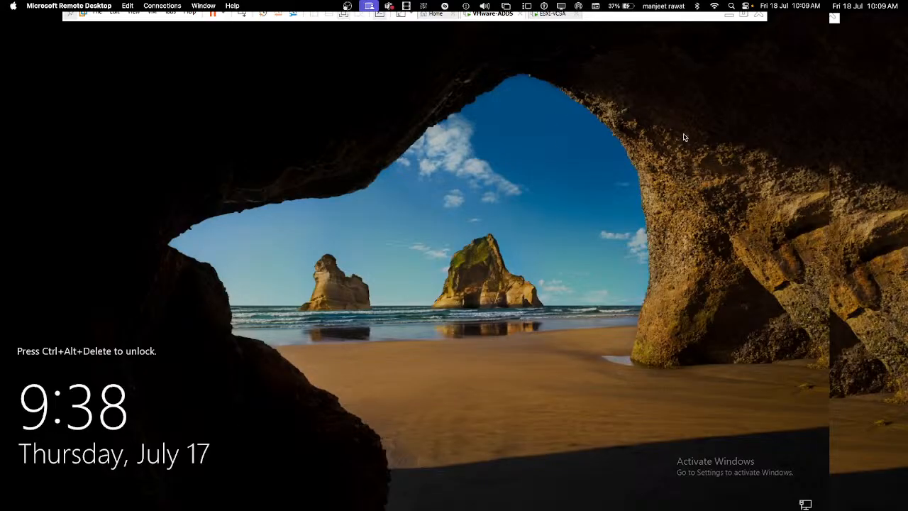
pyautogui.hotkey('ctrl', 'Left')
pyautogui.click(734, 27)
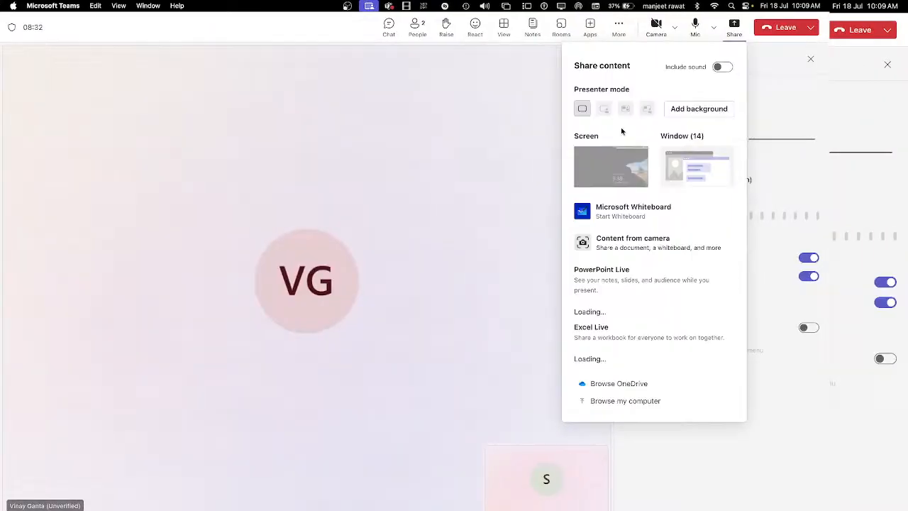
pyautogui.click(616, 163)
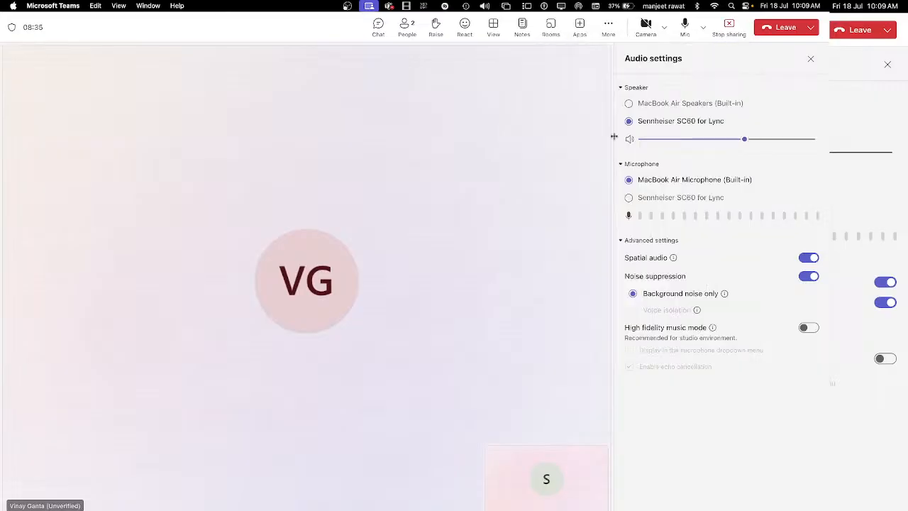
# Step: Start recording and transcribing the meeting, then switch to the remote desktop
pyautogui.click(608, 48)
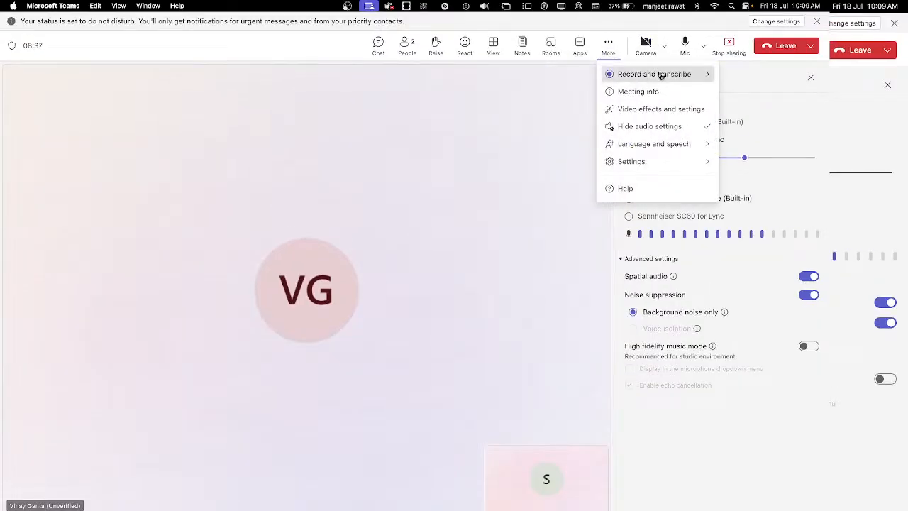
pyautogui.moveTo(659, 75)
pyautogui.click(551, 81)
pyautogui.click(487, 304)
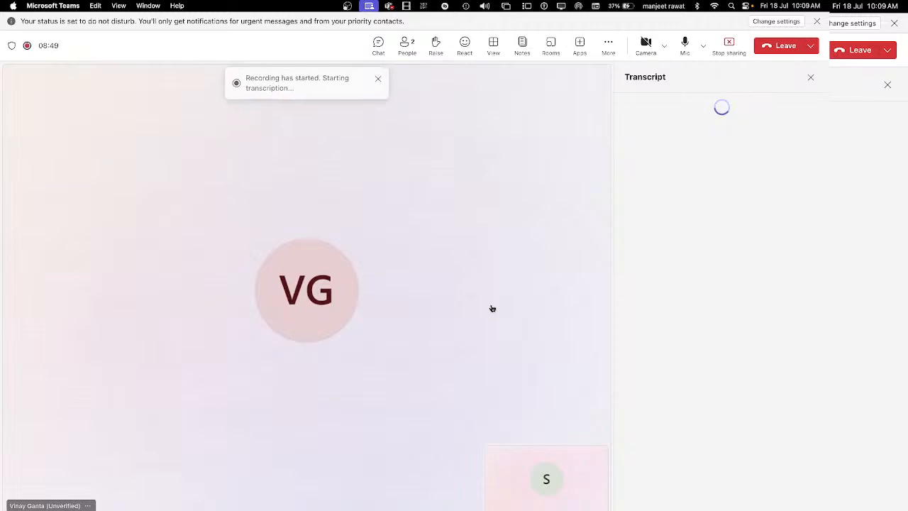
pyautogui.hotkey('ctrl', 'Right')
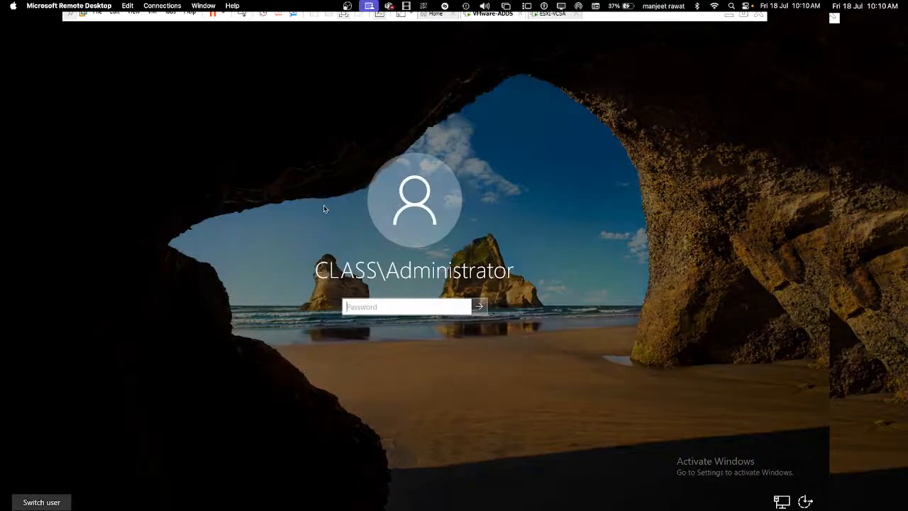
# Step: Unlock the remote Windows machine and sign in with the account password
pyautogui.click(242, 14)
pyautogui.write('•••••')
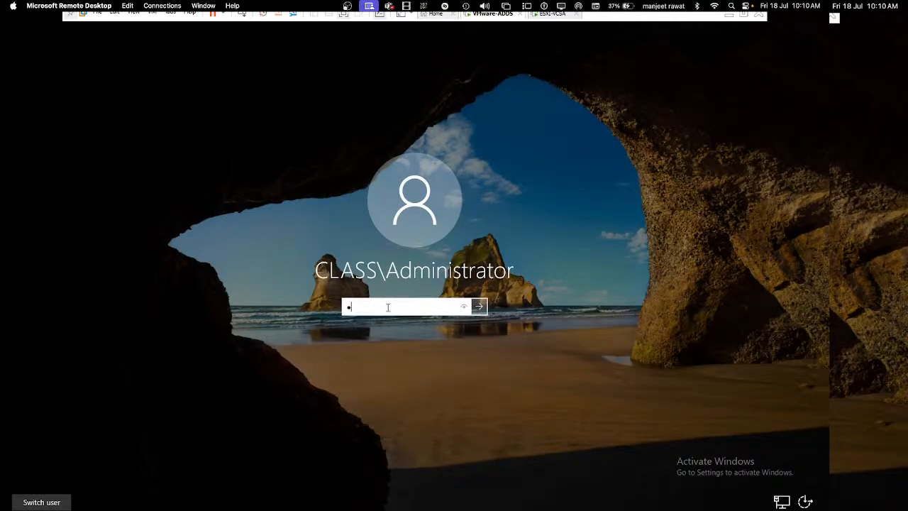
pyautogui.write('•••••')
pyautogui.press('Return')
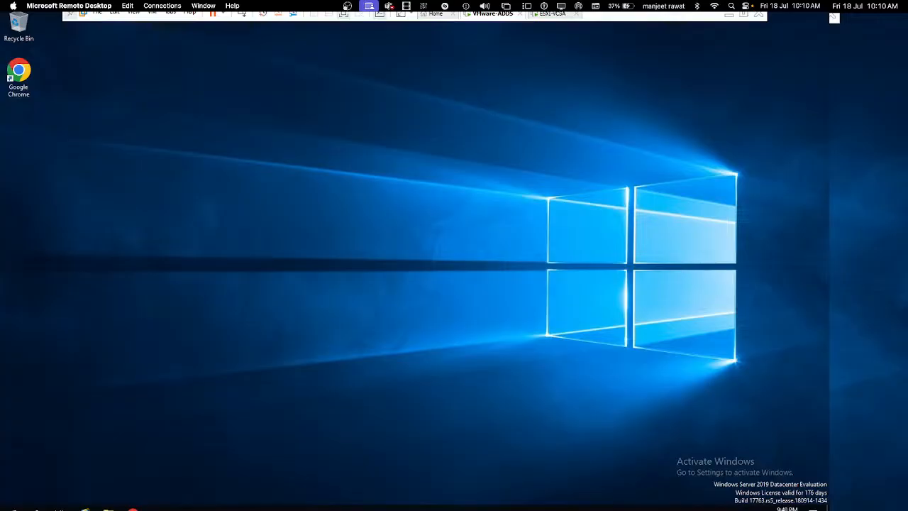
# Step: Launch Server Manager and open DNS Manager from its Tools menu
pyautogui.press('super+r')
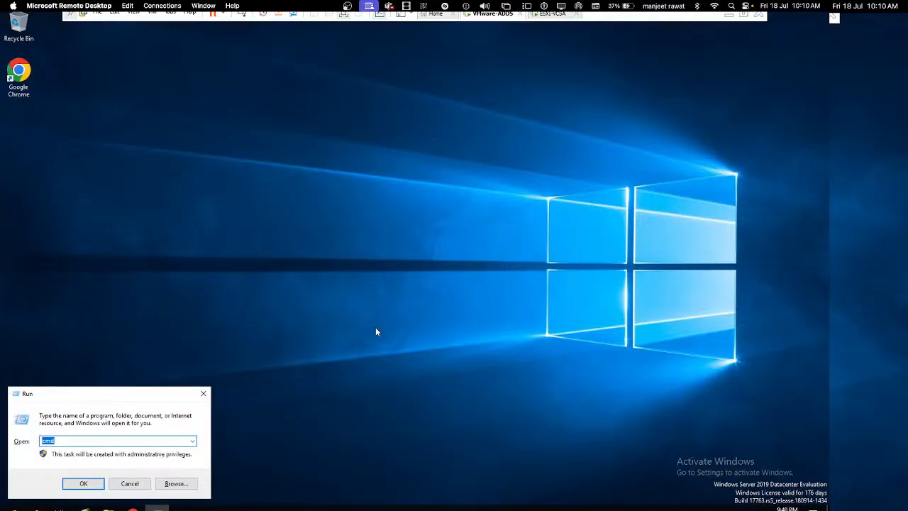
pyautogui.click(204, 395)
pyautogui.click(10, 506)
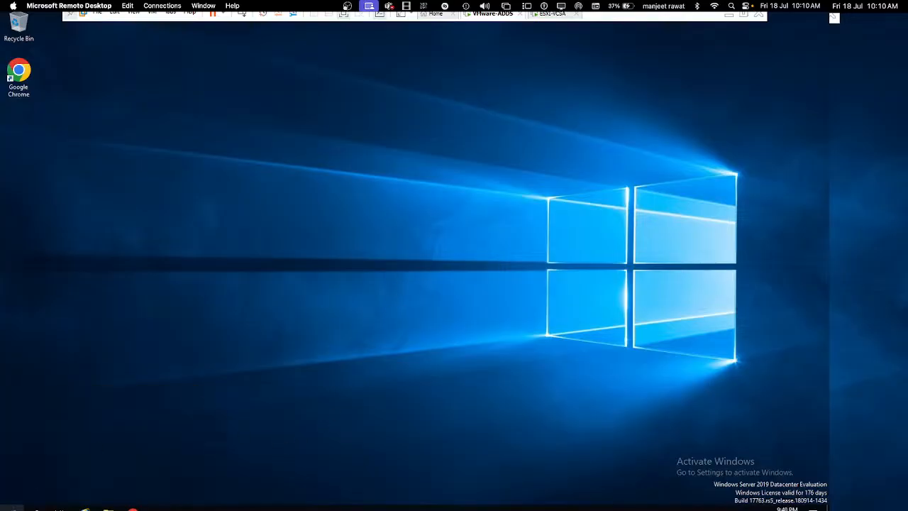
pyautogui.click(196, 256)
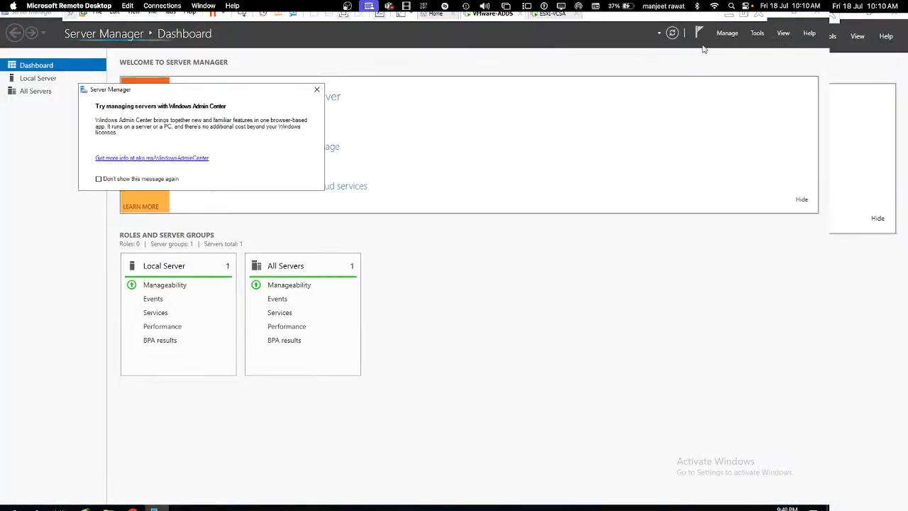
pyautogui.click(757, 33)
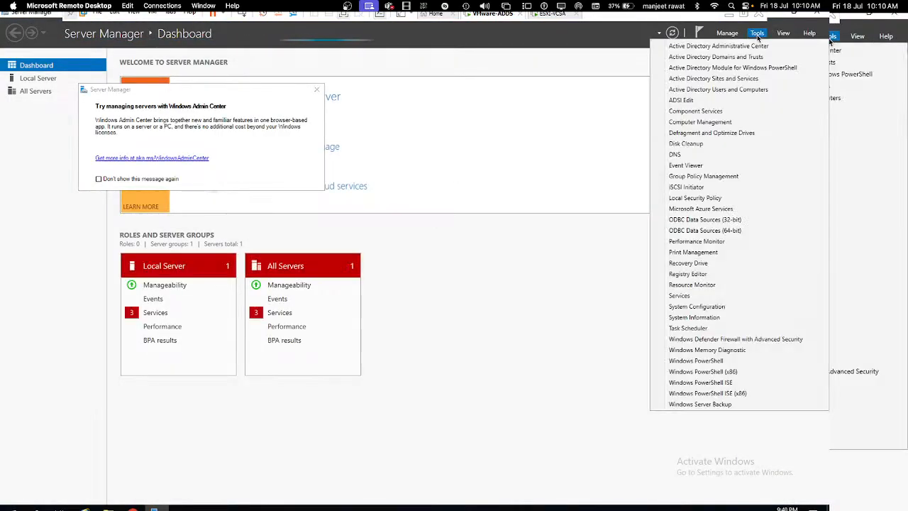
pyautogui.click(683, 155)
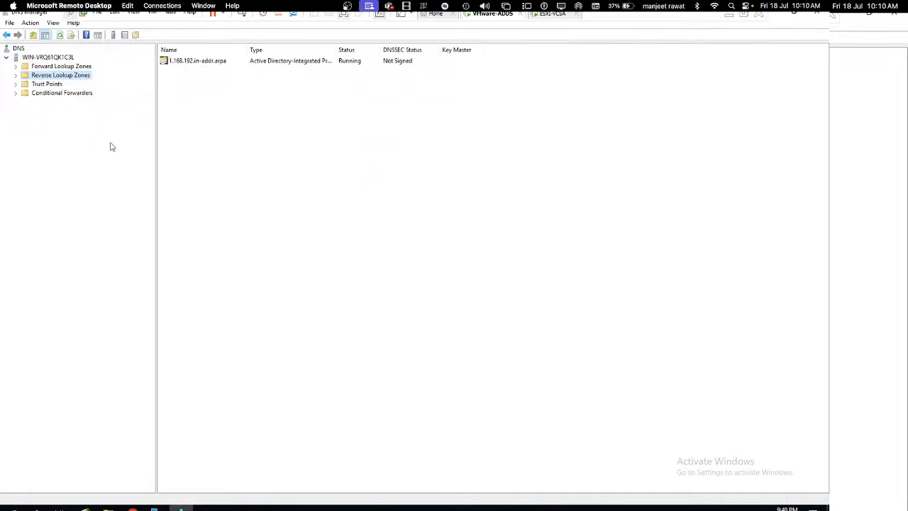
# Step: Expand Forward Lookup Zones and inspect the vcsa record in class.com
pyautogui.click(15, 67)
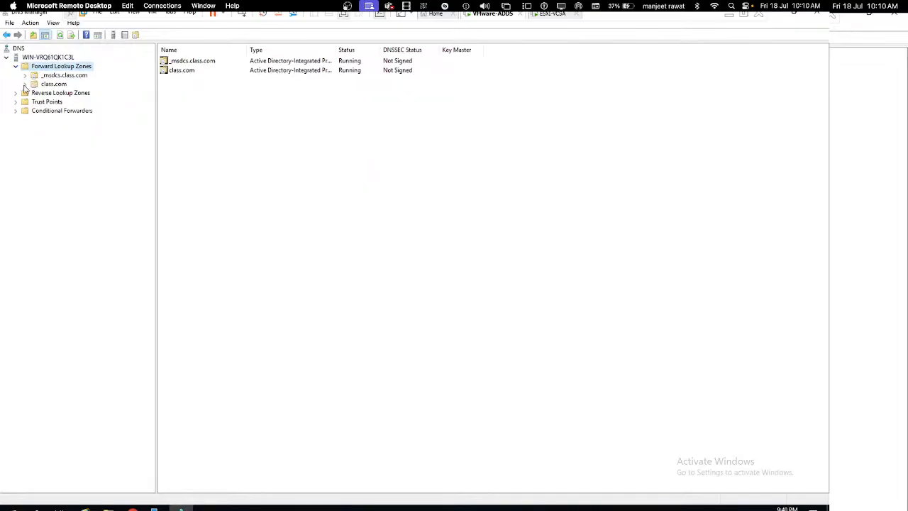
pyautogui.click(26, 85)
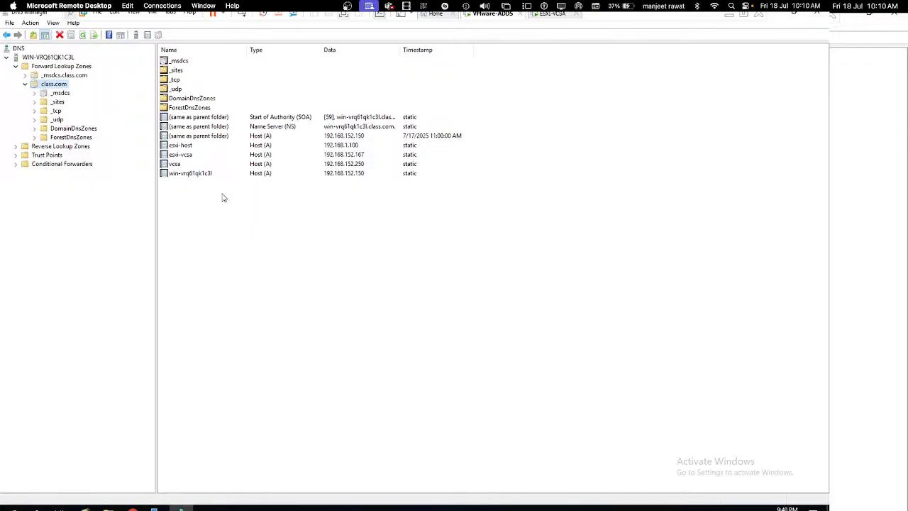
pyautogui.click(174, 164)
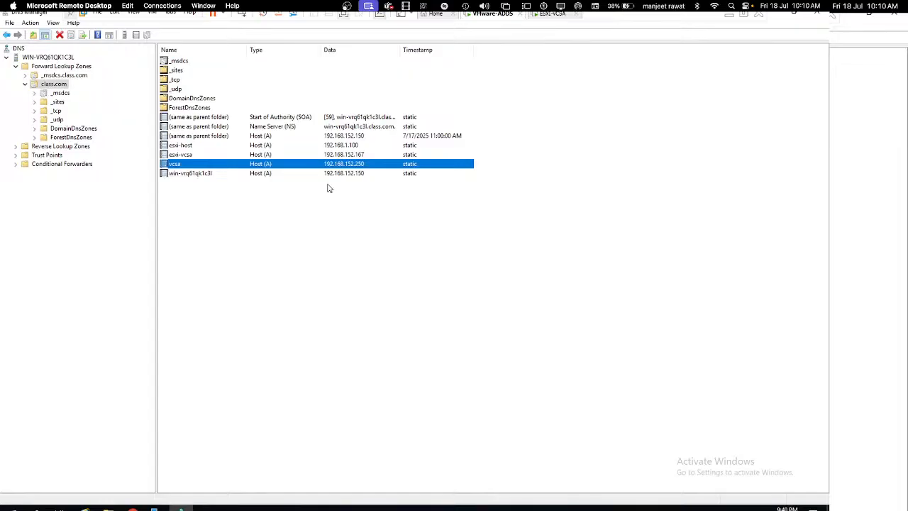
# Step: Refresh the 1.168.192.in-addr.arpa reverse zone, then return to the class.com records
pyautogui.click(17, 147)
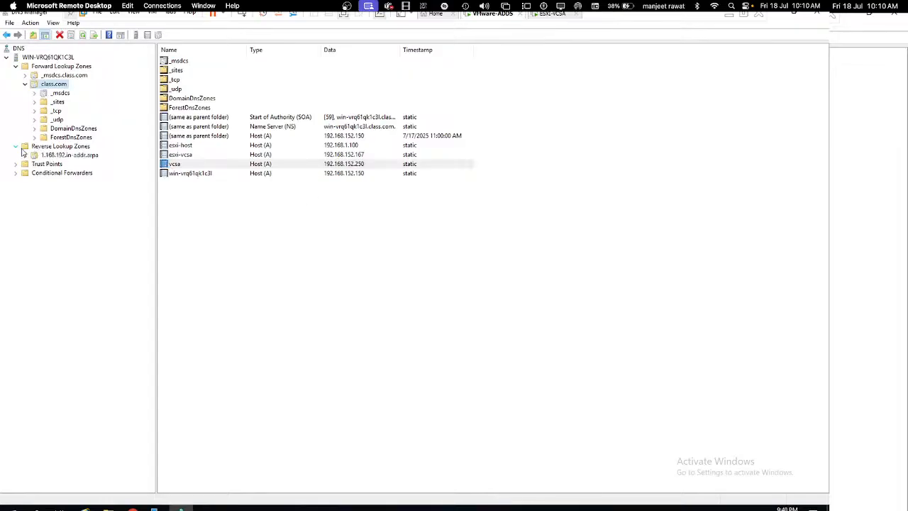
pyautogui.click(62, 147)
pyautogui.click(70, 155)
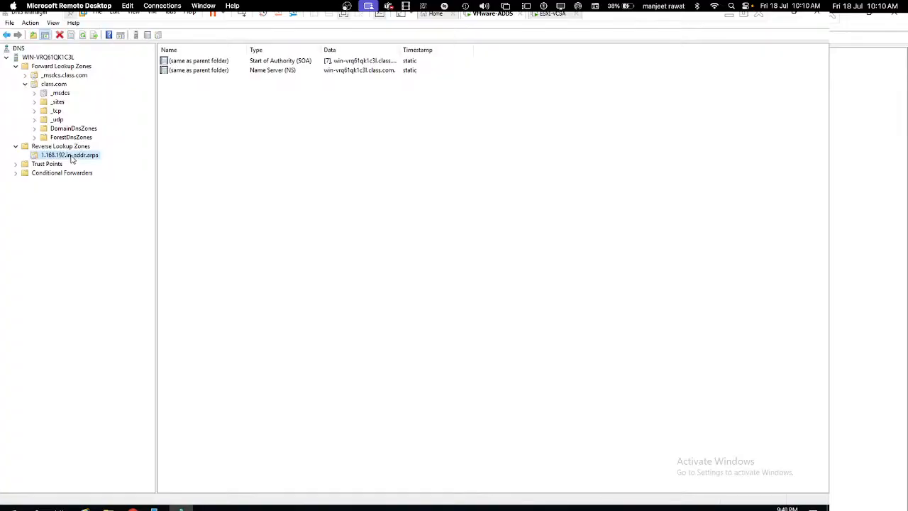
pyautogui.rightClick(214, 152)
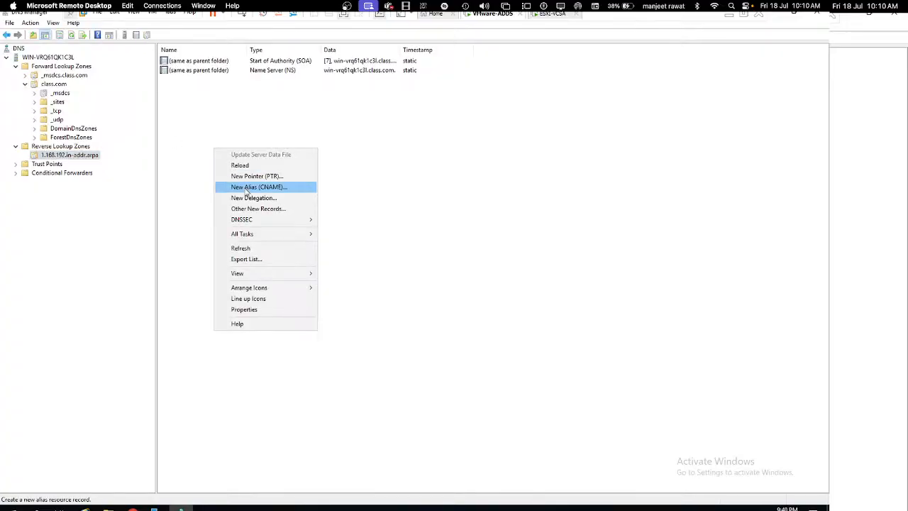
pyautogui.click(249, 253)
pyautogui.click(63, 86)
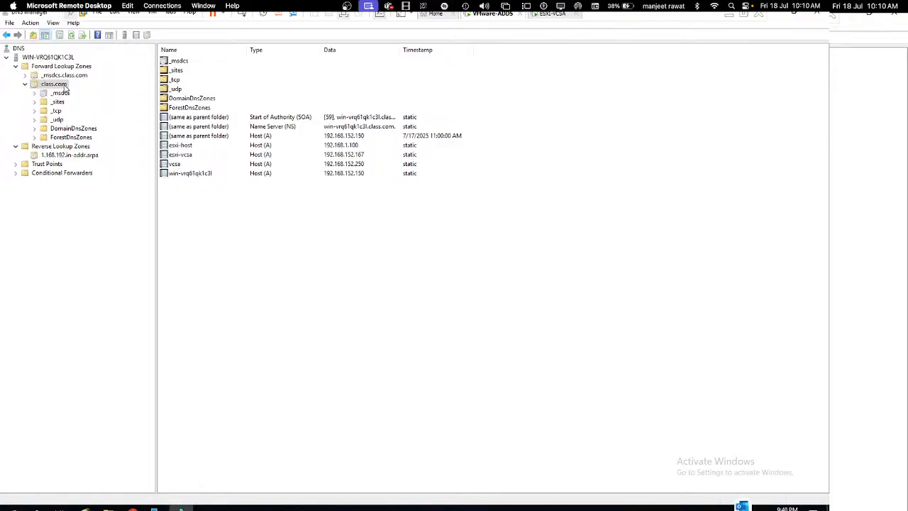
# Step: Show the ESXi-VCSA VM console at 192.168.152.167 and exit full screen
pyautogui.click(554, 14)
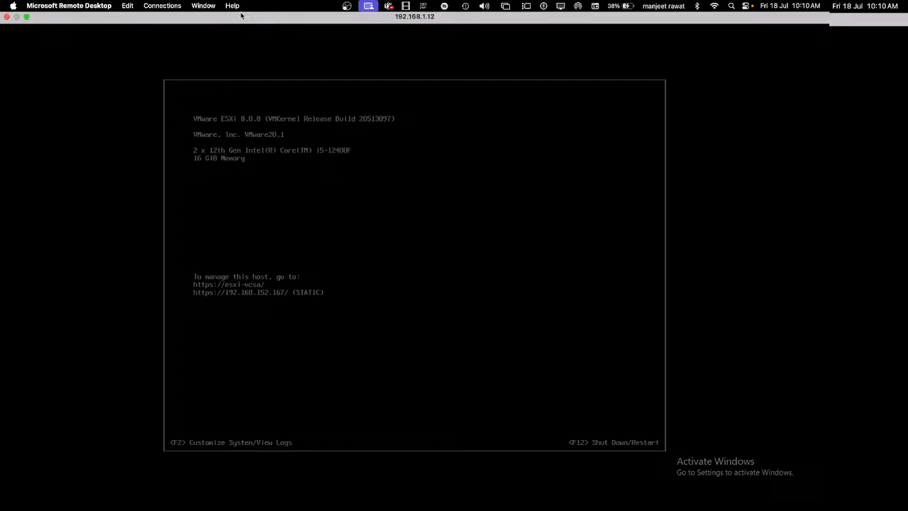
pyautogui.click(241, 11)
pyautogui.click(228, 172)
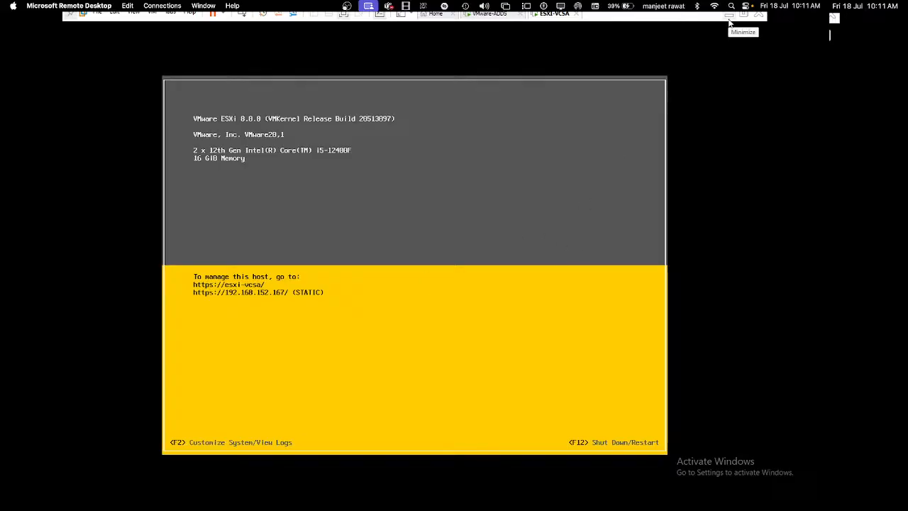
pyautogui.click(500, 21)
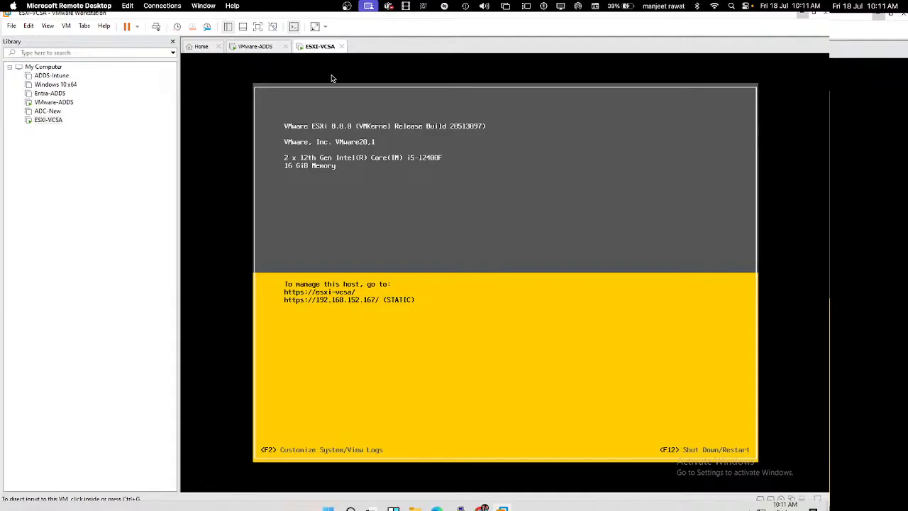
# Step: On VMware-ADDS, close DNS Manager and Server Manager, go full screen, then switch to OneNote
pyautogui.click(275, 49)
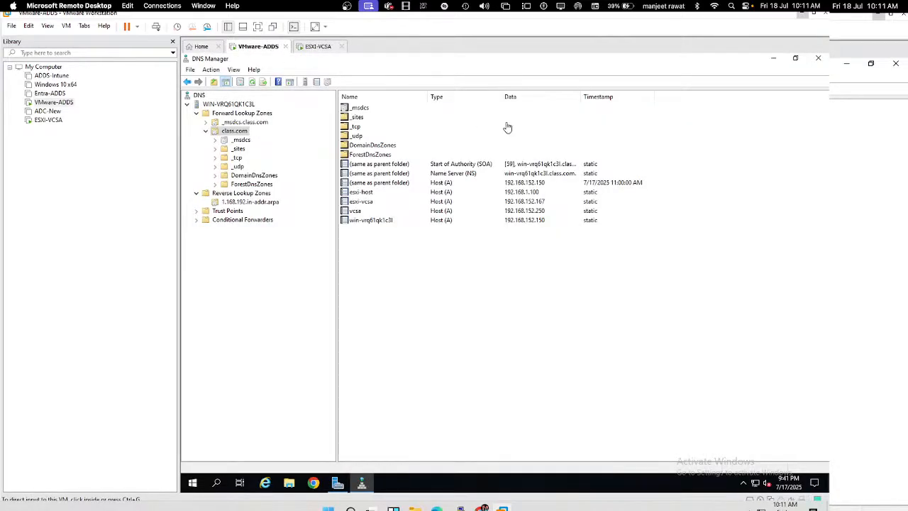
pyautogui.click(818, 59)
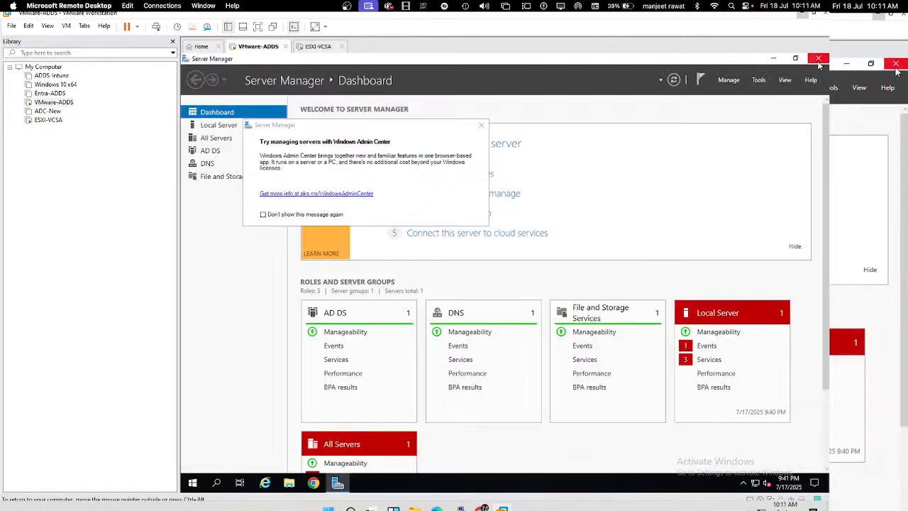
pyautogui.click(818, 59)
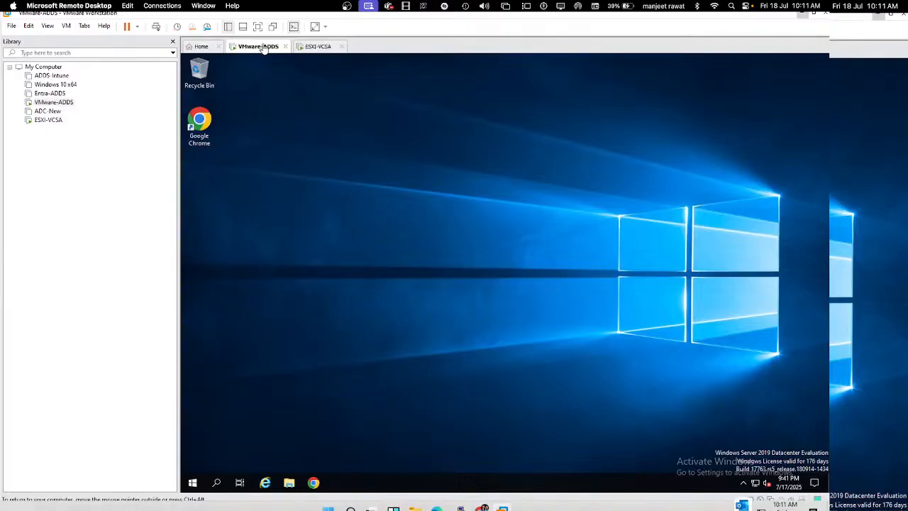
pyautogui.click(257, 26)
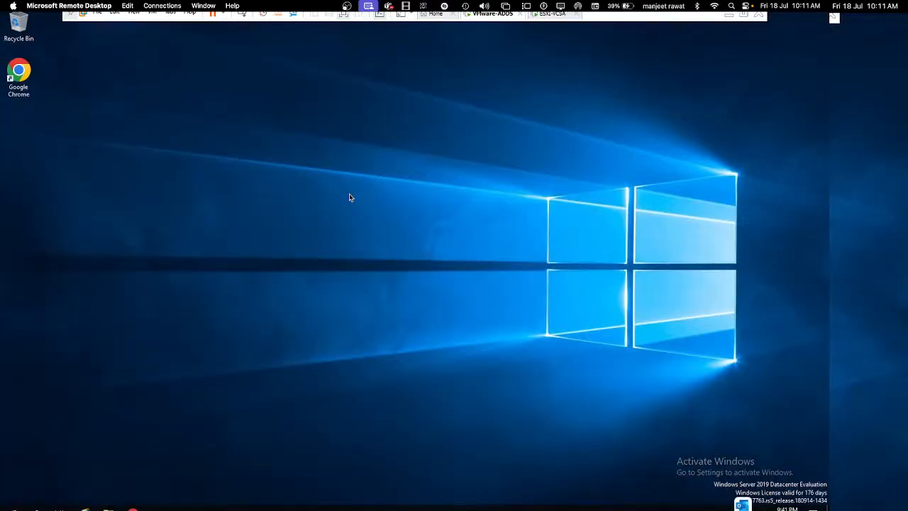
pyautogui.hotkey('ctrl', 'Right')
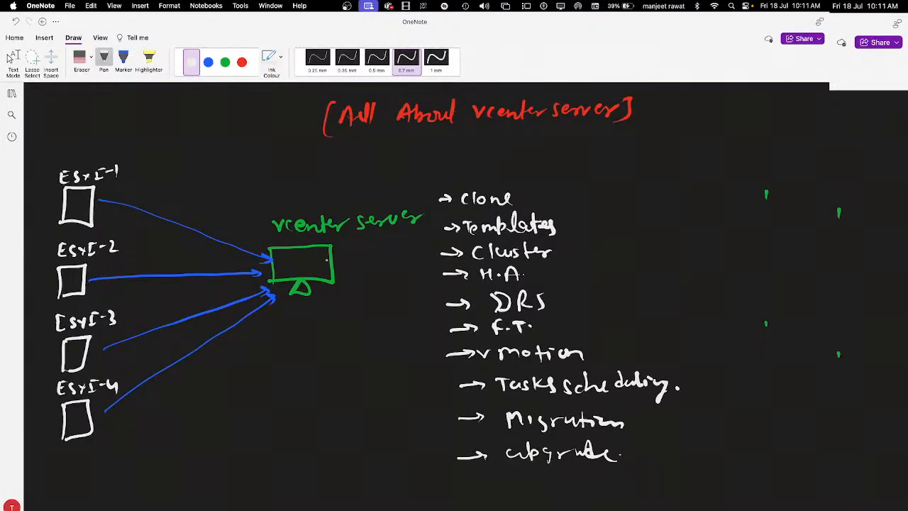
# Step: Scroll through the Installation of vCenter Server diagram notes and show the sections and pages pane
pyautogui.scroll(5, 326, 260)
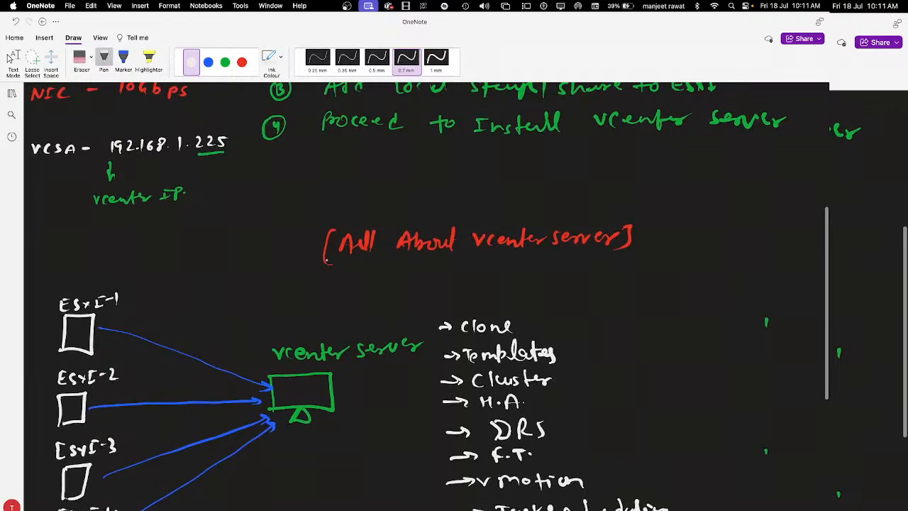
pyautogui.scroll(-4, 326, 260)
pyautogui.scroll(-5, 326, 259)
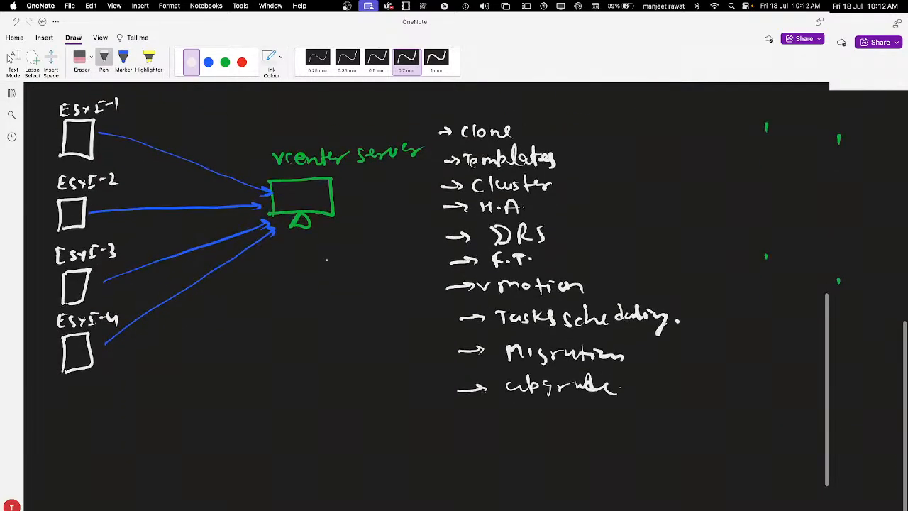
pyautogui.scroll(10, 327, 260)
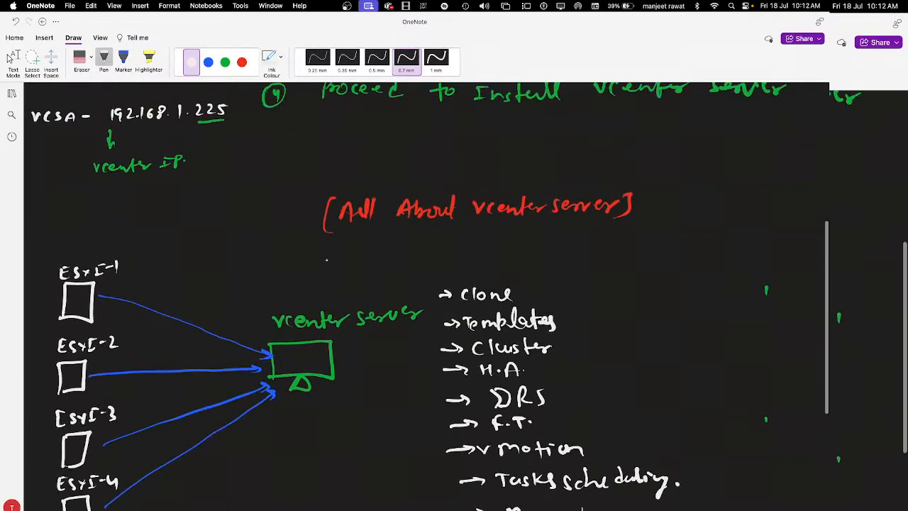
pyautogui.scroll(1, 454, 297)
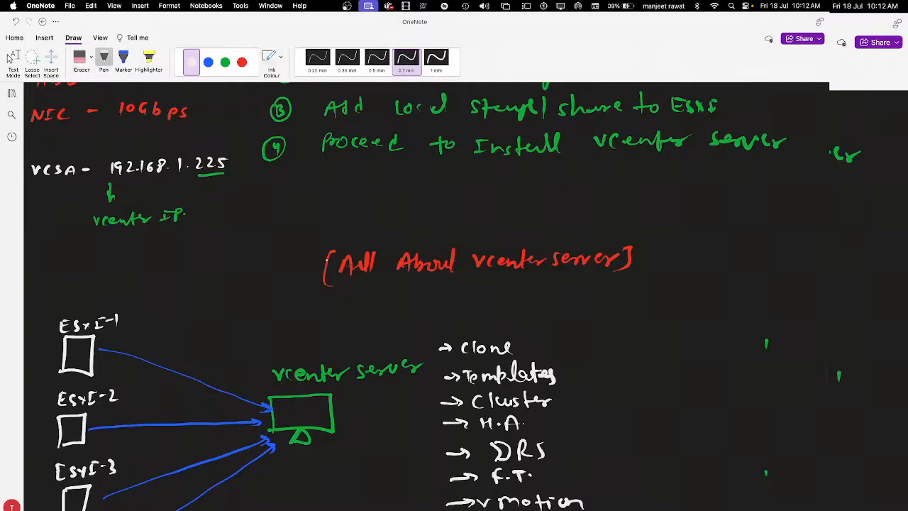
pyautogui.scroll(14, 410, 332)
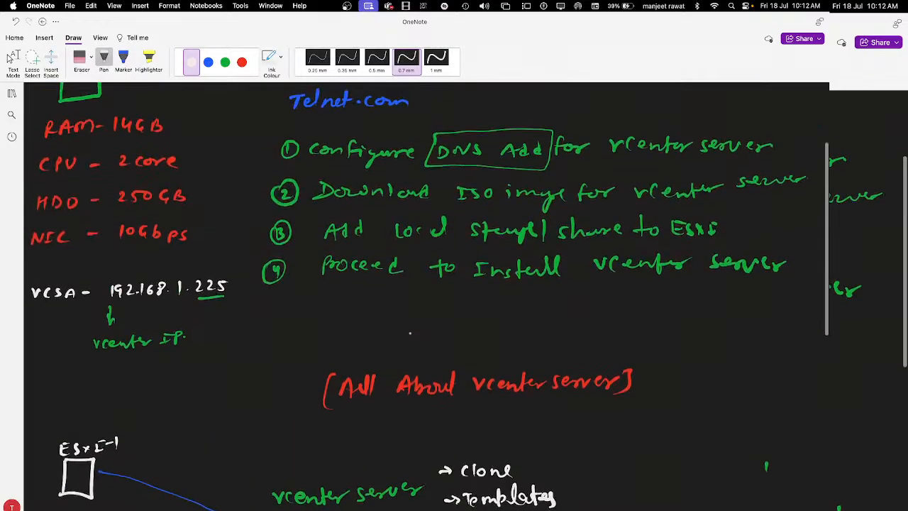
pyautogui.scroll(-12, 410, 332)
pyautogui.scroll(-6, 410, 332)
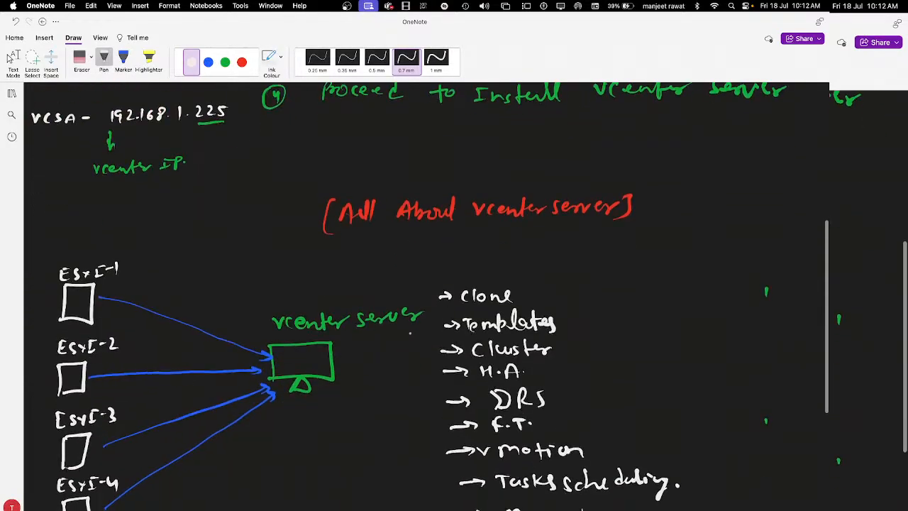
pyautogui.scroll(-3, 410, 332)
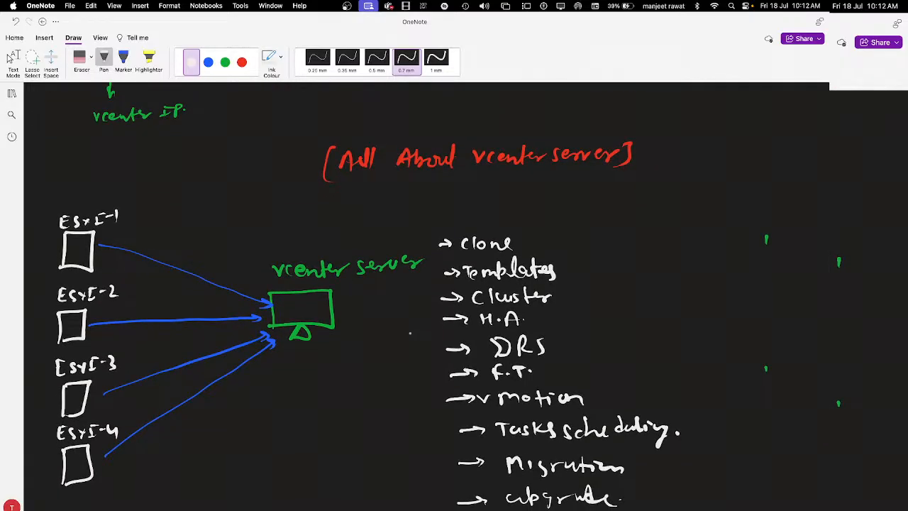
pyautogui.scroll(-4, 410, 332)
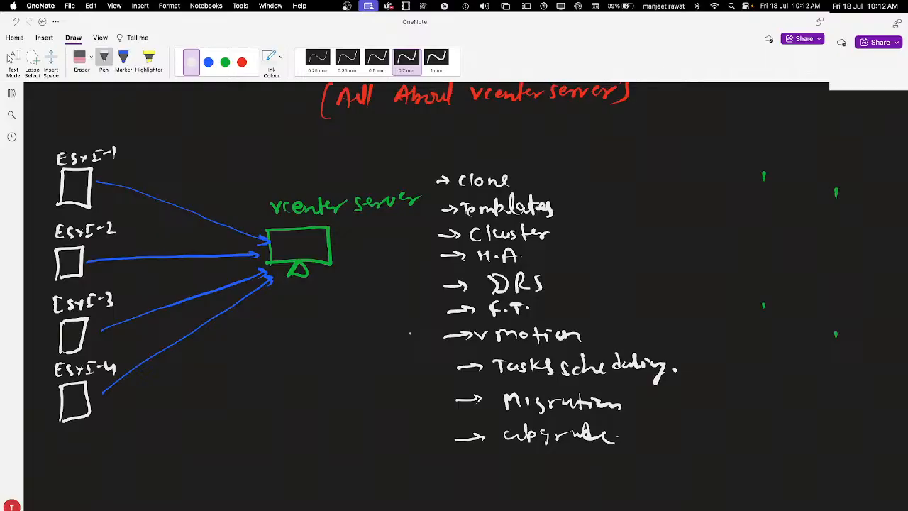
pyautogui.click(12, 93)
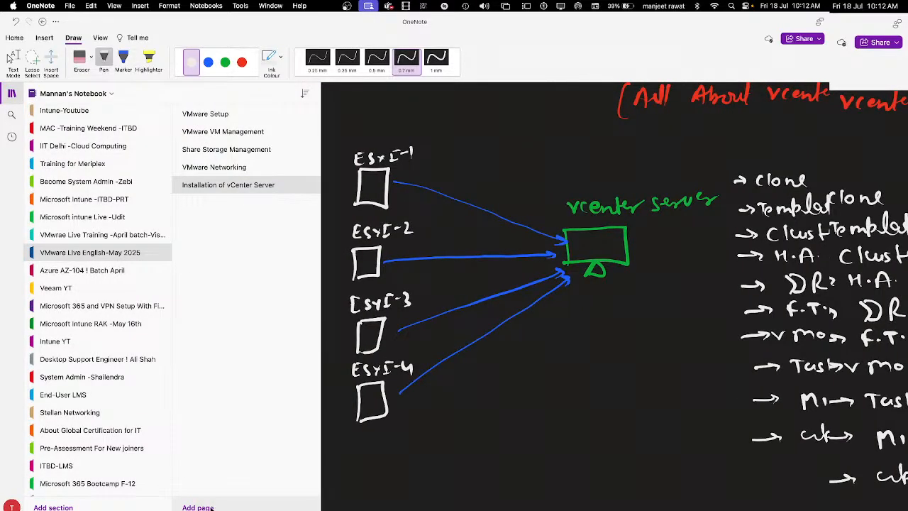
# Step: Add a new page titled 'How to use vCenter Server' and collapse the navigation panes
pyautogui.click(202, 505)
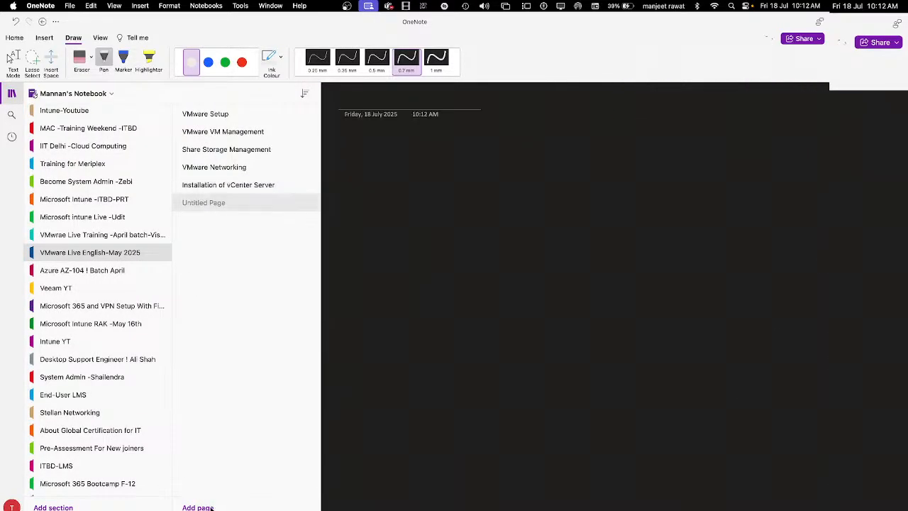
pyautogui.rightClick(214, 206)
pyautogui.click(257, 214)
pyautogui.write('How')
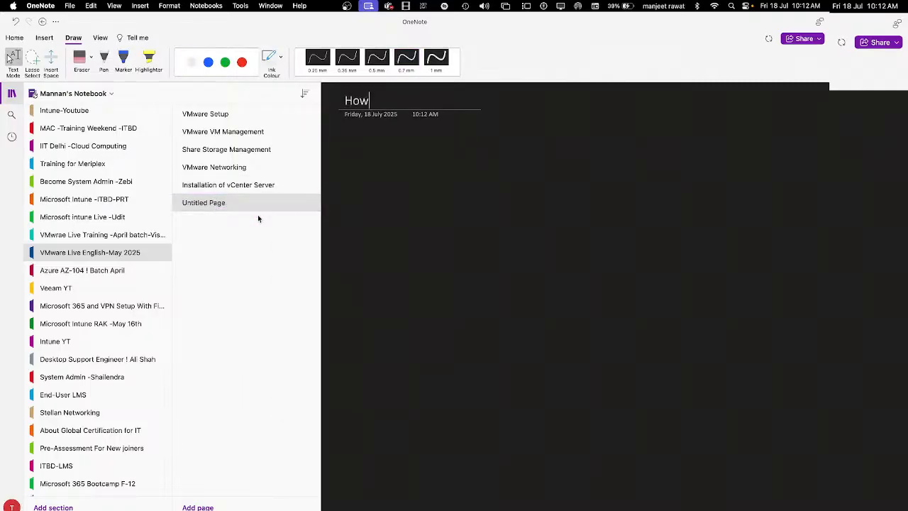
pyautogui.write(' to use ')
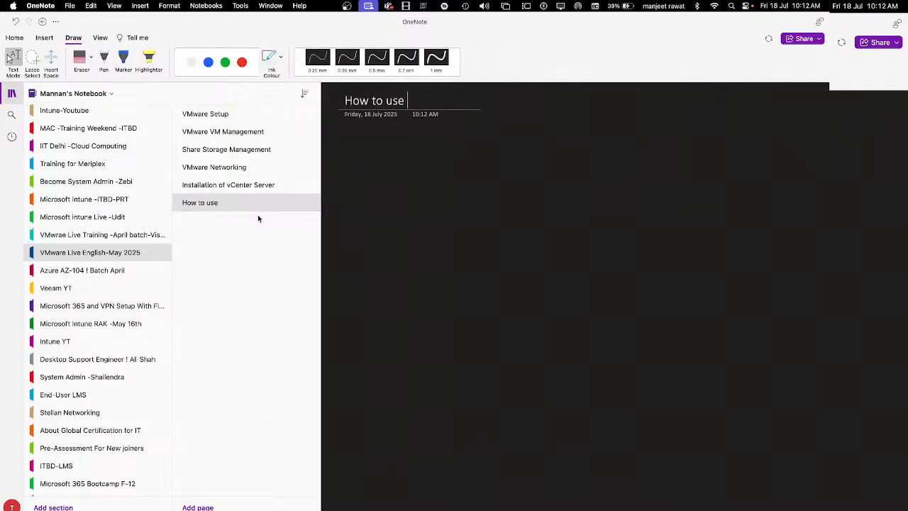
pyautogui.write('vCenter Server')
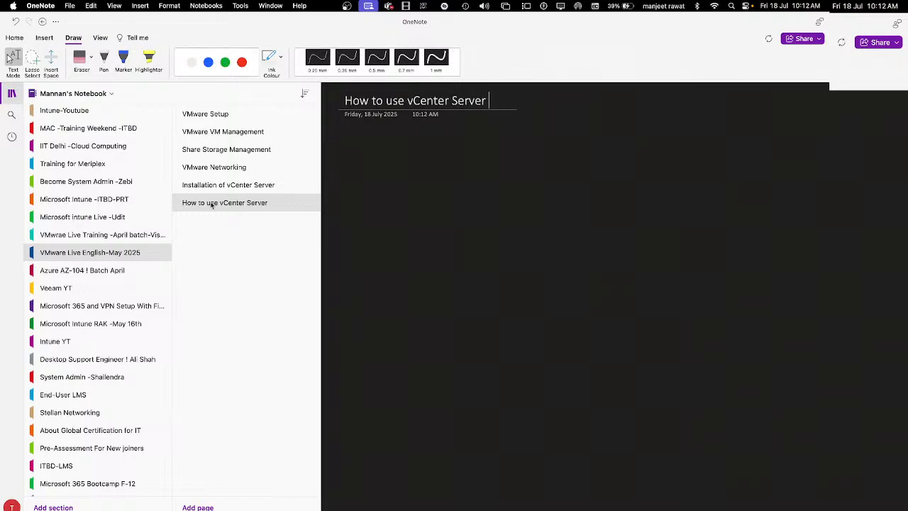
pyautogui.click(12, 95)
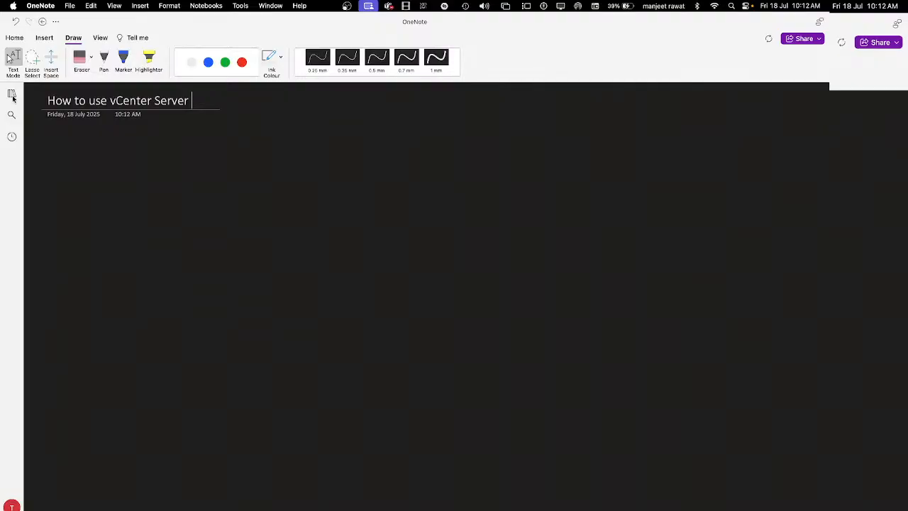
pyautogui.click(103, 60)
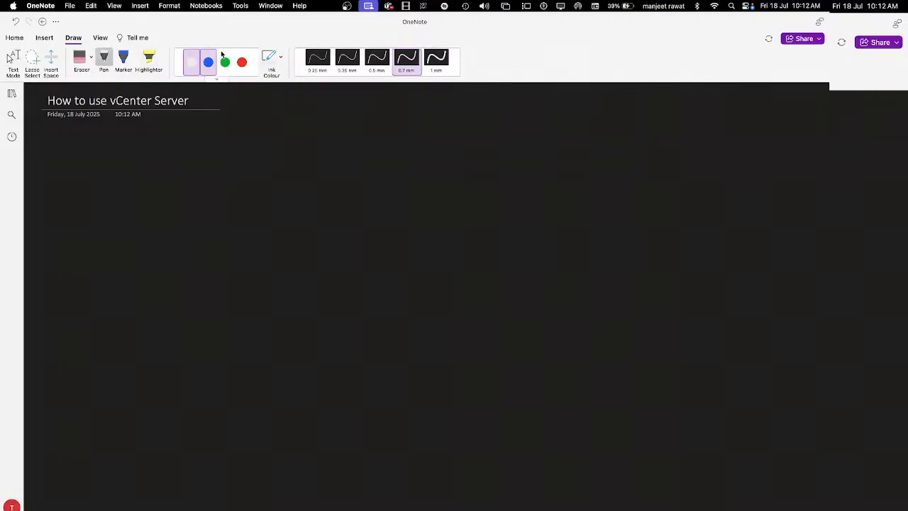
# Step: Draw a green box with the handwritten label 'vCenter server' below it
pyautogui.click(225, 63)
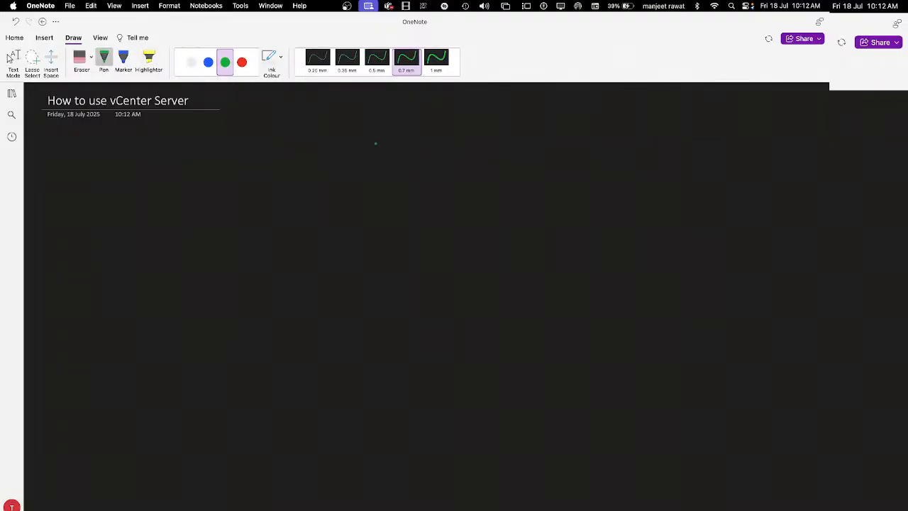
pyautogui.moveTo(373, 123); pyautogui.dragTo(373, 174)
pyautogui.moveTo(375, 122)
pyautogui.mouseDown()
pyautogui.moveTo(383, 122)
pyautogui.moveTo(403, 173)
pyautogui.moveTo(373, 172)
pyautogui.moveTo(377, 207)
pyautogui.mouseUp()
pyautogui.moveTo(383, 202); pyautogui.dragTo(403, 204)
pyautogui.moveTo(410, 193)
pyautogui.mouseDown()
pyautogui.moveTo(411, 203)
pyautogui.moveTo(422, 199)
pyautogui.mouseUp()
pyautogui.moveTo(419, 201); pyautogui.dragTo(482, 203)
pyautogui.moveTo(483, 198); pyautogui.dragTo(508, 205)
pyautogui.moveTo(510, 201); pyautogui.dragTo(519, 205)
pyautogui.moveTo(522, 199); pyautogui.dragTo(533, 202)
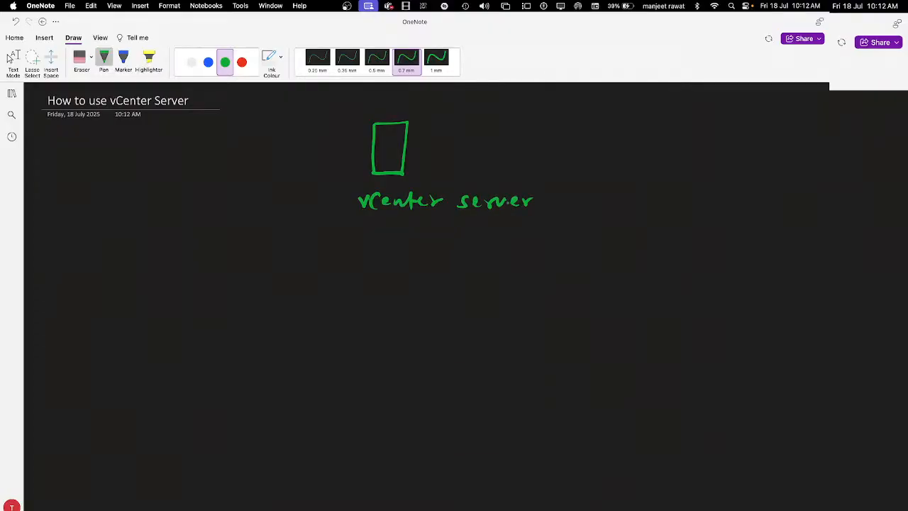
# Step: Write the IP address 192.168.152.250 in red above the box
pyautogui.click(242, 63)
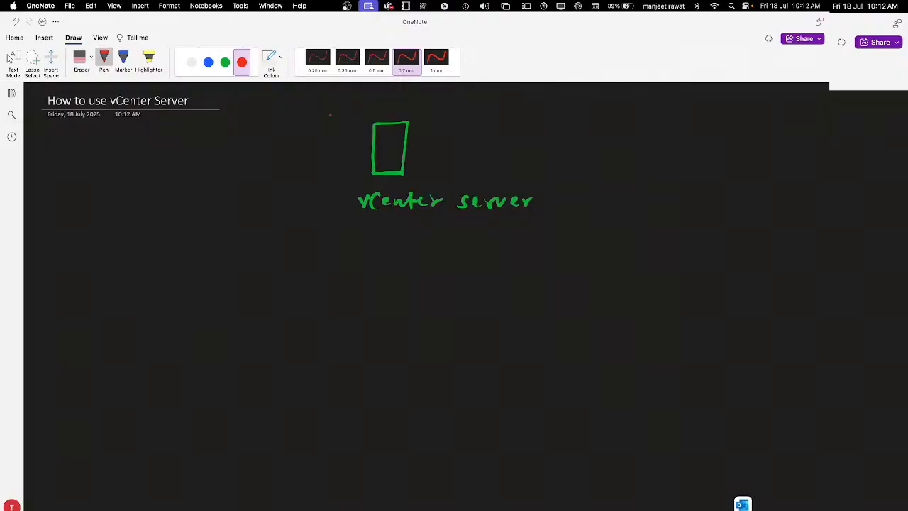
pyautogui.moveTo(322, 100)
pyautogui.mouseDown()
pyautogui.moveTo(323, 112)
pyautogui.moveTo(374, 112)
pyautogui.mouseUp()
pyautogui.moveTo(388, 100)
pyautogui.mouseDown()
pyautogui.moveTo(384, 109)
pyautogui.moveTo(398, 101)
pyautogui.moveTo(417, 112)
pyautogui.moveTo(432, 99)
pyautogui.moveTo(471, 115)
pyautogui.mouseUp()
pyautogui.click(405, 108)
pyautogui.click(423, 107)
pyautogui.click(454, 108)
pyautogui.click(471, 110)
pyautogui.moveTo(480, 100); pyautogui.dragTo(475, 113)
pyautogui.moveTo(481, 98); pyautogui.dragTo(496, 102)
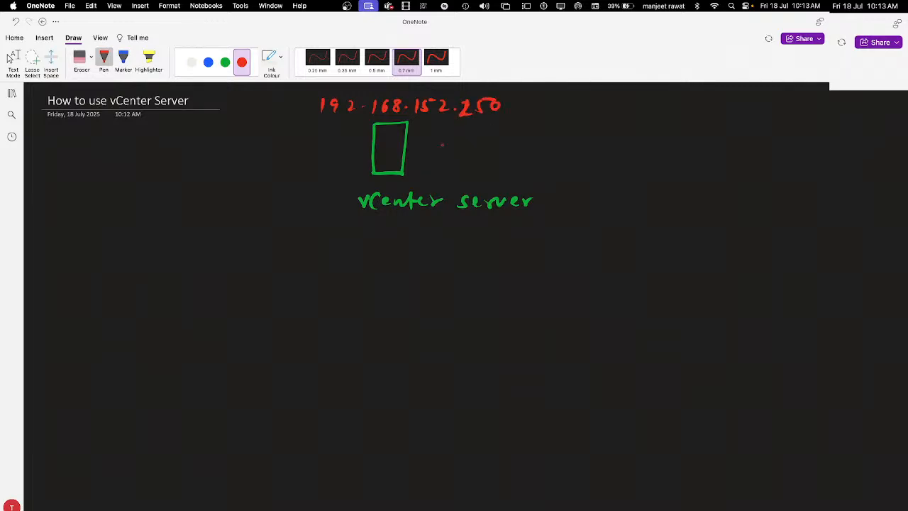
# Step: Add '- VCSA' in blue after the address and a white arrow branching left
pyautogui.click(208, 62)
pyautogui.moveTo(514, 109)
pyautogui.mouseDown()
pyautogui.moveTo(545, 99)
pyautogui.moveTo(548, 111)
pyautogui.moveTo(575, 111)
pyautogui.mouseUp()
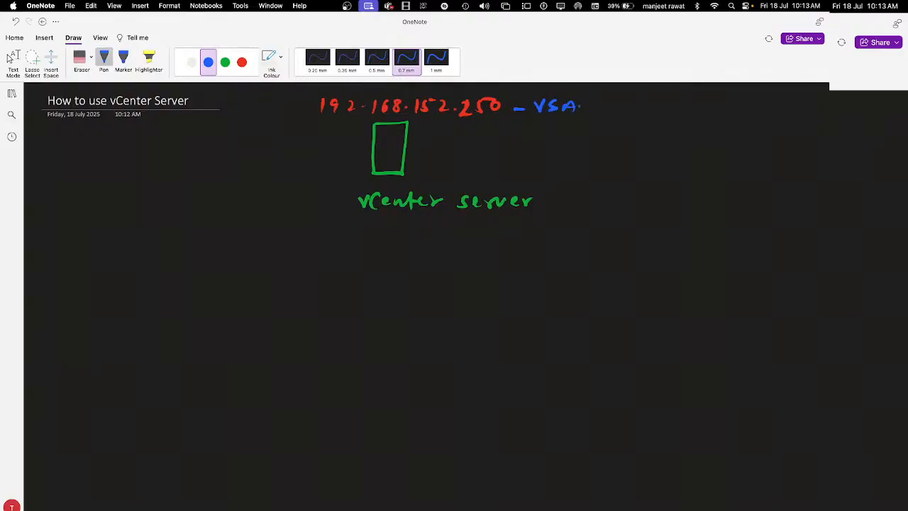
pyautogui.press('super+z')
pyautogui.press('super+z')
pyautogui.moveTo(558, 102)
pyautogui.mouseDown()
pyautogui.moveTo(561, 113)
pyautogui.moveTo(587, 112)
pyautogui.mouseUp()
pyautogui.click(192, 62)
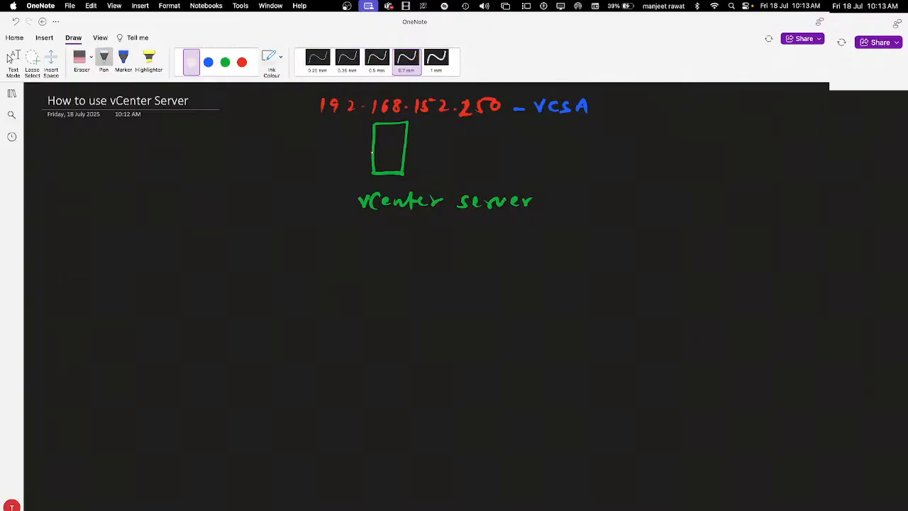
pyautogui.moveTo(372, 151)
pyautogui.mouseDown()
pyautogui.moveTo(203, 157)
pyautogui.moveTo(182, 187)
pyautogui.moveTo(188, 183)
pyautogui.mouseUp()
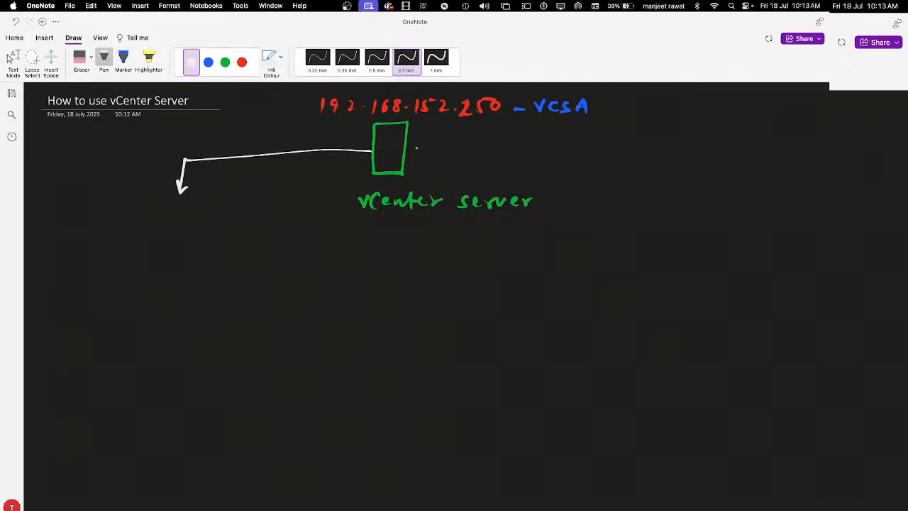
# Step: Draw a white arrow branching right and handwrite 'Configuration page' in green under the left arrow
pyautogui.moveTo(417, 147)
pyautogui.mouseDown()
pyautogui.moveTo(571, 153)
pyautogui.moveTo(625, 189)
pyautogui.moveTo(636, 181)
pyautogui.mouseUp()
pyautogui.click(226, 66)
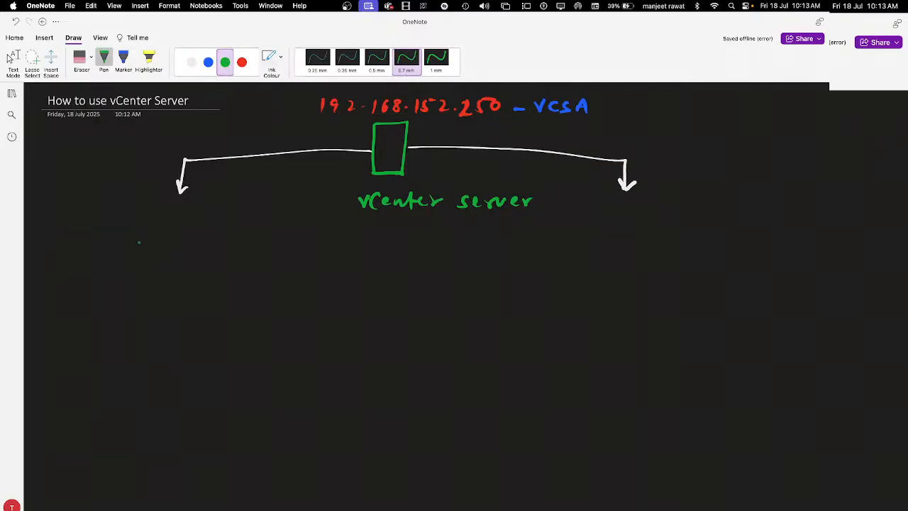
pyautogui.moveTo(139, 214); pyautogui.dragTo(138, 229)
pyautogui.moveTo(147, 222); pyautogui.dragTo(172, 228)
pyautogui.moveTo(166, 223)
pyautogui.mouseDown()
pyautogui.moveTo(177, 221)
pyautogui.moveTo(166, 231)
pyautogui.moveTo(179, 223)
pyautogui.mouseUp()
pyautogui.moveTo(177, 211)
pyautogui.mouseDown()
pyautogui.moveTo(183, 237)
pyautogui.moveTo(203, 224)
pyautogui.mouseUp()
pyautogui.moveTo(205, 224); pyautogui.dragTo(233, 226)
pyautogui.moveTo(228, 217); pyautogui.dragTo(240, 216)
pyautogui.moveTo(244, 217); pyautogui.dragTo(247, 215)
pyautogui.moveTo(255, 218); pyautogui.dragTo(286, 235)
pyautogui.moveTo(287, 217)
pyautogui.mouseDown()
pyautogui.moveTo(307, 226)
pyautogui.moveTo(307, 244)
pyautogui.moveTo(330, 225)
pyautogui.mouseUp()
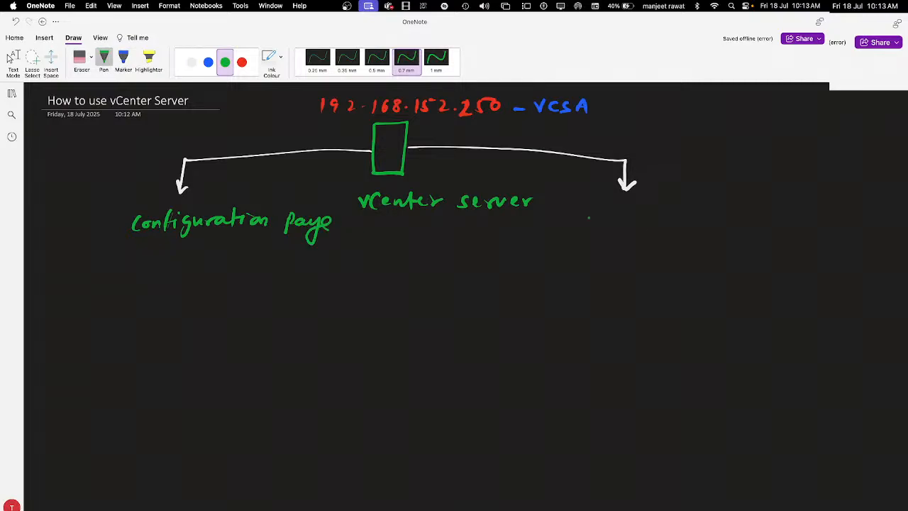
# Step: Handwrite 'Inventory page' in green under the right arrow
pyautogui.moveTo(589, 206); pyautogui.dragTo(597, 221)
pyautogui.moveTo(584, 206)
pyautogui.mouseDown()
pyautogui.moveTo(600, 205)
pyautogui.moveTo(611, 221)
pyautogui.moveTo(627, 211)
pyautogui.moveTo(638, 217)
pyautogui.mouseUp()
pyautogui.moveTo(640, 211); pyautogui.dragTo(654, 221)
pyautogui.moveTo(648, 210); pyautogui.dragTo(675, 208)
pyautogui.moveTo(675, 210); pyautogui.dragTo(682, 236)
pyautogui.moveTo(705, 205)
pyautogui.mouseDown()
pyautogui.moveTo(700, 227)
pyautogui.moveTo(726, 218)
pyautogui.mouseUp()
pyautogui.moveTo(735, 210)
pyautogui.mouseDown()
pyautogui.moveTo(727, 235)
pyautogui.moveTo(752, 222)
pyautogui.mouseUp()
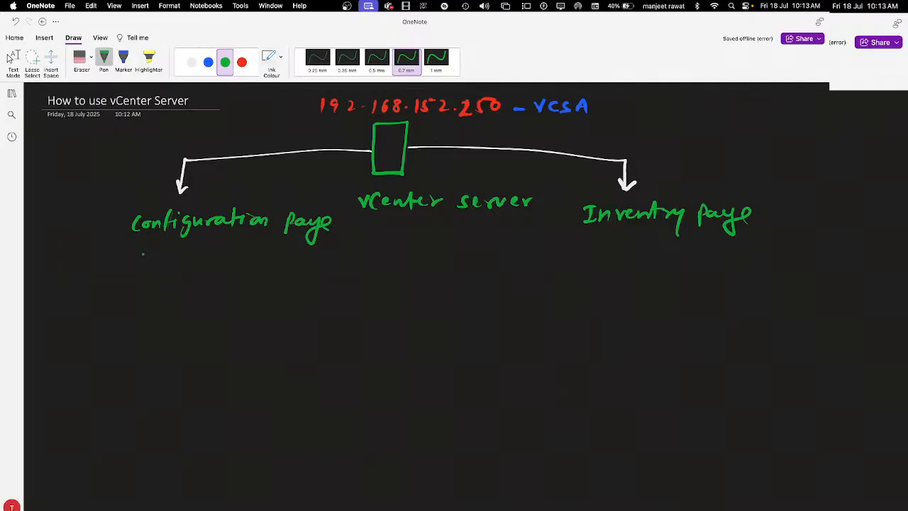
# Step: Draw green boxes around the Configuration page and Inventory page labels
pyautogui.moveTo(129, 210)
pyautogui.mouseDown()
pyautogui.moveTo(159, 245)
pyautogui.moveTo(339, 241)
pyautogui.moveTo(302, 204)
pyautogui.moveTo(133, 203)
pyautogui.moveTo(129, 212)
pyautogui.mouseUp()
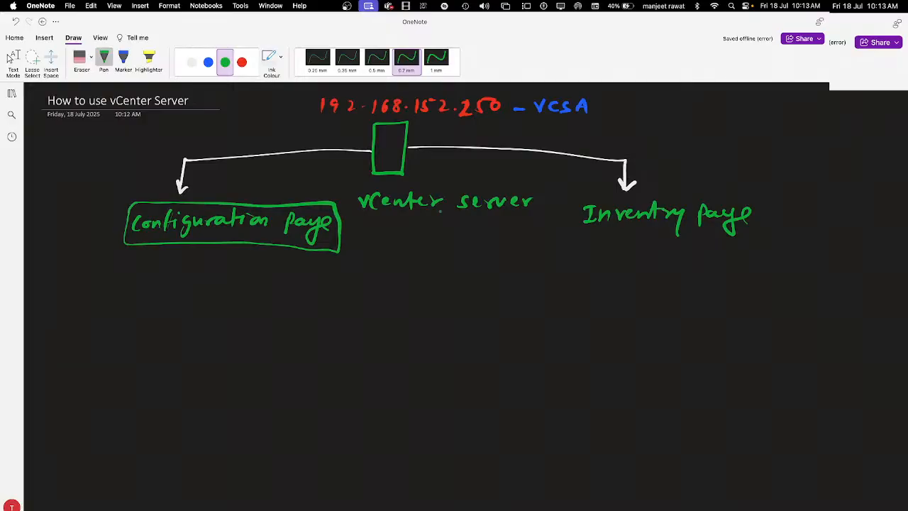
pyautogui.moveTo(583, 200)
pyautogui.mouseDown()
pyautogui.moveTo(576, 220)
pyautogui.moveTo(755, 234)
pyautogui.moveTo(744, 199)
pyautogui.moveTo(601, 197)
pyautogui.moveTo(583, 206)
pyautogui.mouseUp()
pyautogui.press('Escape')
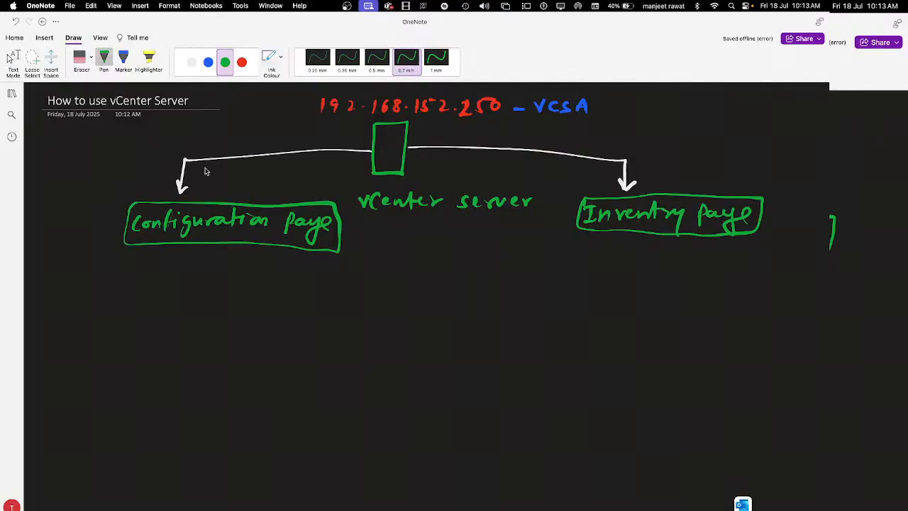
pyautogui.click(192, 61)
pyautogui.press('Escape')
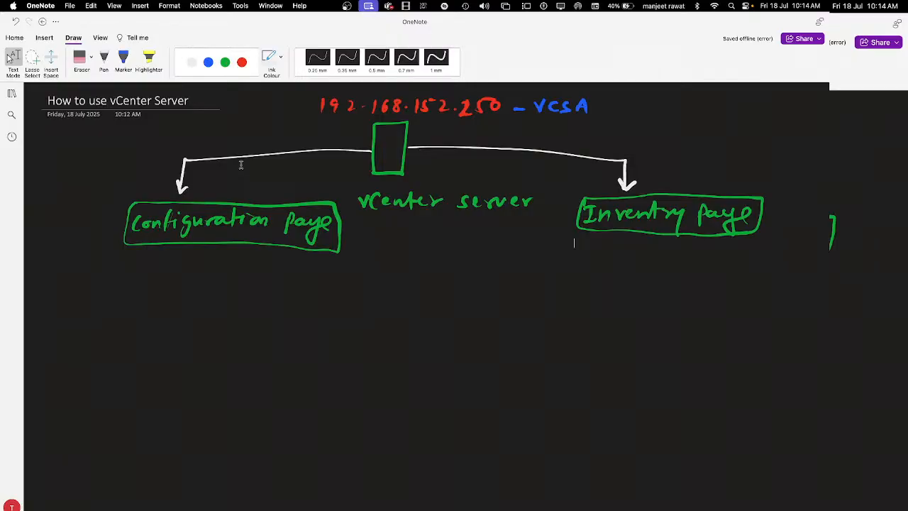
pyautogui.click(191, 62)
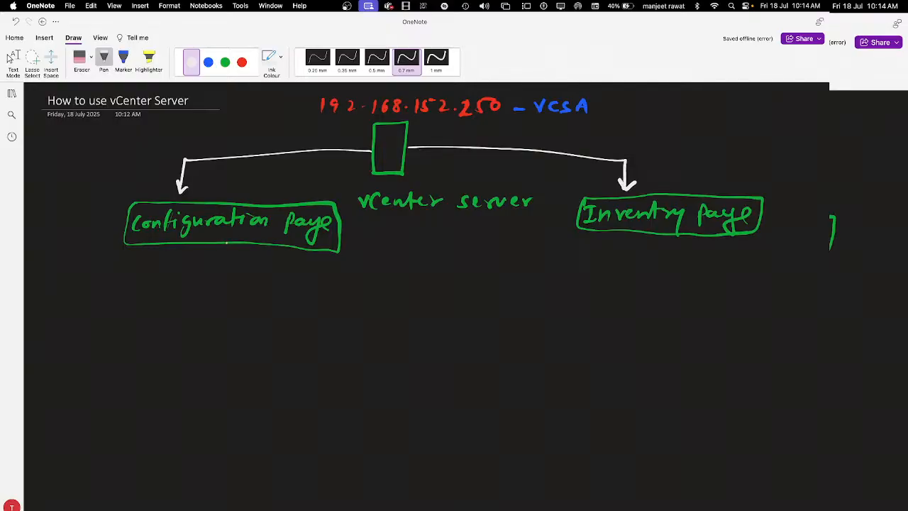
pyautogui.hscroll(1, 244, 257)
pyautogui.hotkey('ctrl', 'Left')
pyautogui.hotkey('ctrl', 'Right')
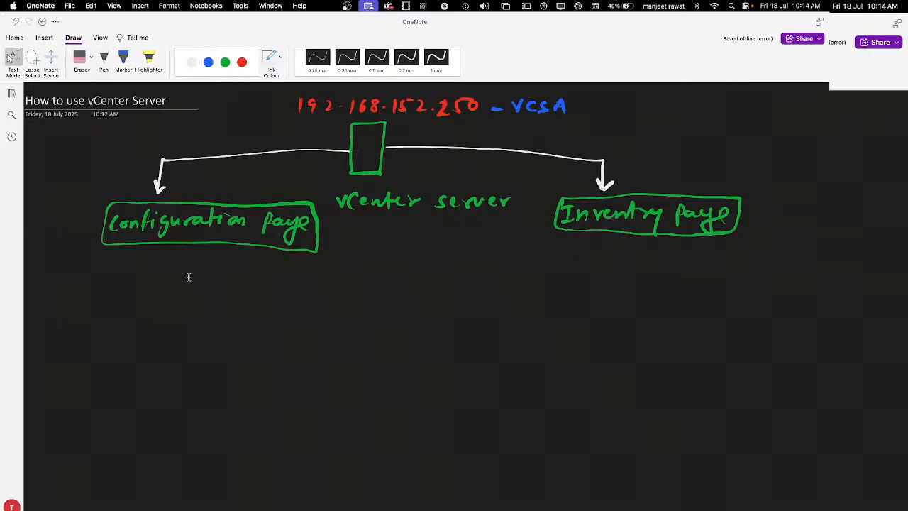
pyautogui.click(105, 61)
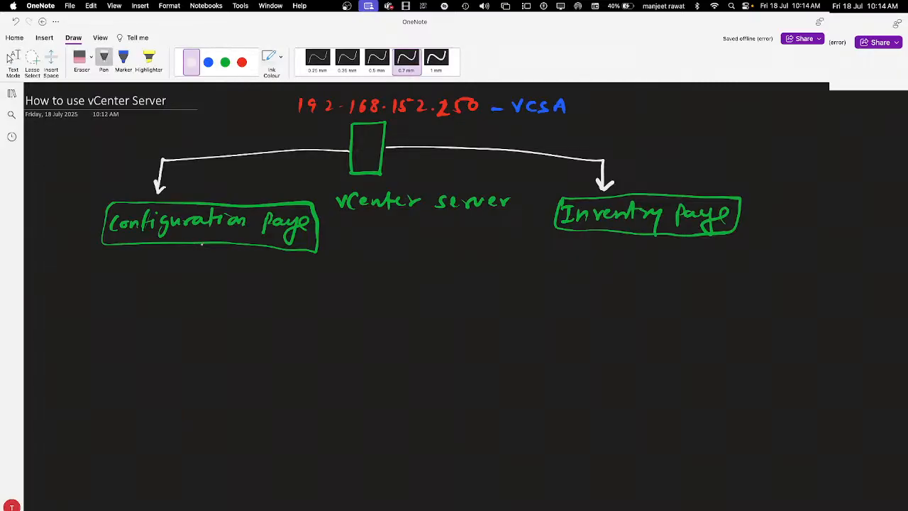
pyautogui.moveTo(202, 243); pyautogui.dragTo(202, 279)
pyautogui.moveTo(194, 265)
pyautogui.mouseDown()
pyautogui.moveTo(202, 280)
pyautogui.moveTo(211, 265)
pyautogui.mouseUp()
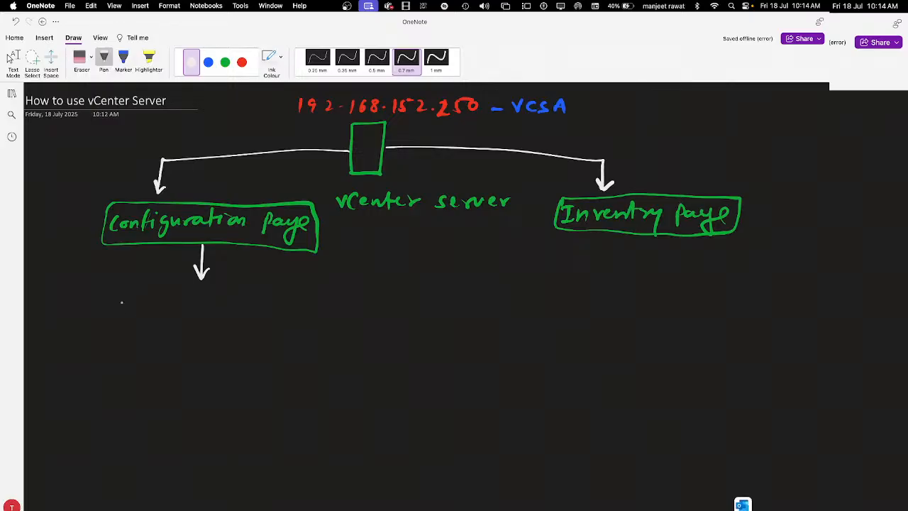
pyautogui.moveTo(125, 291); pyautogui.dragTo(136, 312)
pyautogui.moveTo(142, 299); pyautogui.dragTo(149, 312)
pyautogui.moveTo(137, 305)
pyautogui.mouseDown()
pyautogui.moveTo(192, 318)
pyautogui.moveTo(243, 313)
pyautogui.mouseUp()
pyautogui.click(173, 298)
pyautogui.click(172, 310)
pyautogui.moveTo(241, 307); pyautogui.dragTo(254, 314)
pyautogui.moveTo(268, 296)
pyautogui.mouseDown()
pyautogui.moveTo(265, 312)
pyautogui.moveTo(277, 298)
pyautogui.moveTo(300, 308)
pyautogui.mouseUp()
pyautogui.click(287, 307)
pyautogui.click(309, 300)
pyautogui.moveTo(303, 295); pyautogui.dragTo(350, 306)
pyautogui.click(331, 304)
pyautogui.moveTo(355, 295)
pyautogui.mouseDown()
pyautogui.moveTo(353, 307)
pyautogui.moveTo(365, 294)
pyautogui.moveTo(385, 301)
pyautogui.mouseUp()
pyautogui.click(371, 300)
# Step: Add the port :5480 in green after the Configuration address
pyautogui.click(225, 62)
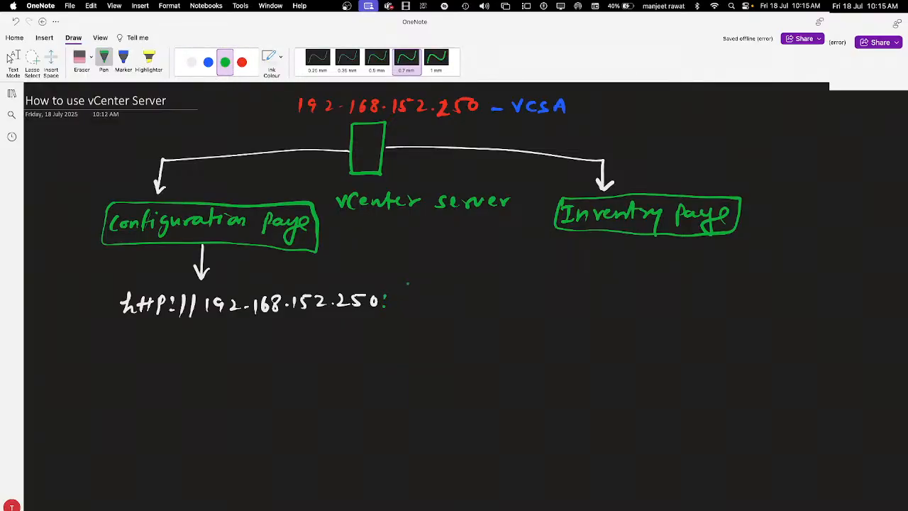
pyautogui.moveTo(392, 296); pyautogui.dragTo(391, 307)
pyautogui.moveTo(393, 295)
pyautogui.mouseDown()
pyautogui.moveTo(462, 308)
pyautogui.moveTo(449, 312)
pyautogui.mouseUp()
pyautogui.moveTo(452, 309); pyautogui.dragTo(458, 321)
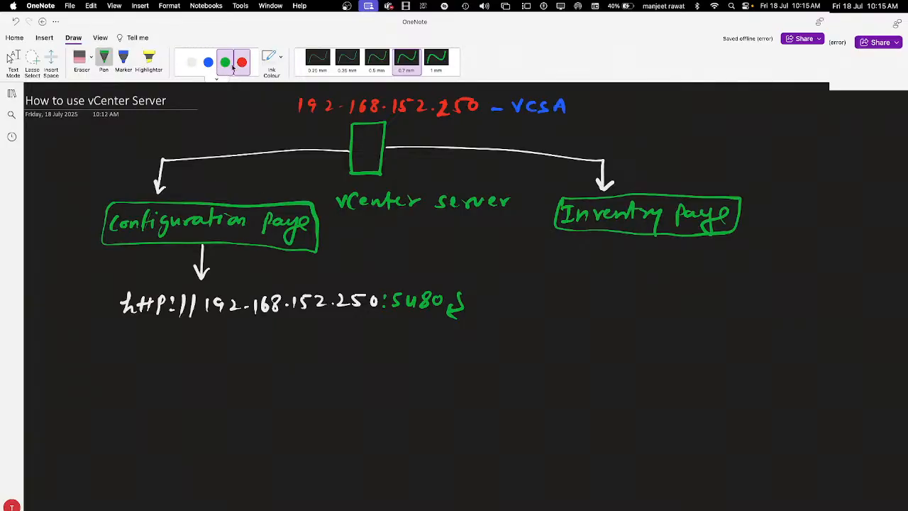
pyautogui.click(192, 62)
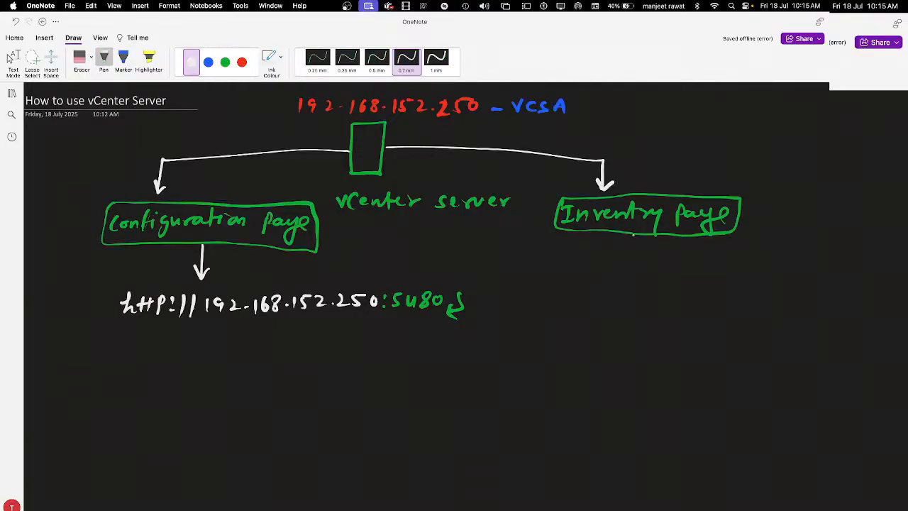
pyautogui.moveTo(634, 234); pyautogui.dragTo(635, 261)
pyautogui.moveTo(628, 251)
pyautogui.mouseDown()
pyautogui.moveTo(635, 261)
pyautogui.moveTo(643, 252)
pyautogui.mouseUp()
pyautogui.moveTo(545, 288)
pyautogui.mouseDown()
pyautogui.moveTo(547, 308)
pyautogui.moveTo(561, 308)
pyautogui.mouseUp()
pyautogui.moveTo(565, 289); pyautogui.dragTo(573, 307)
pyautogui.moveTo(566, 296)
pyautogui.mouseDown()
pyautogui.moveTo(583, 297)
pyautogui.moveTo(580, 310)
pyautogui.mouseUp()
pyautogui.moveTo(580, 294); pyautogui.dragTo(597, 308)
pyautogui.click(593, 293)
pyautogui.click(594, 304)
pyautogui.moveTo(608, 288)
pyautogui.mouseDown()
pyautogui.moveTo(604, 308)
pyautogui.moveTo(653, 306)
pyautogui.mouseUp()
pyautogui.click(648, 303)
pyautogui.moveTo(664, 291)
pyautogui.mouseDown()
pyautogui.moveTo(660, 301)
pyautogui.moveTo(669, 290)
pyautogui.moveTo(684, 307)
pyautogui.moveTo(725, 302)
pyautogui.mouseUp()
pyautogui.click(679, 302)
pyautogui.click(712, 302)
pyautogui.moveTo(730, 293); pyautogui.dragTo(730, 302)
pyautogui.moveTo(731, 291); pyautogui.dragTo(743, 293)
pyautogui.click(751, 300)
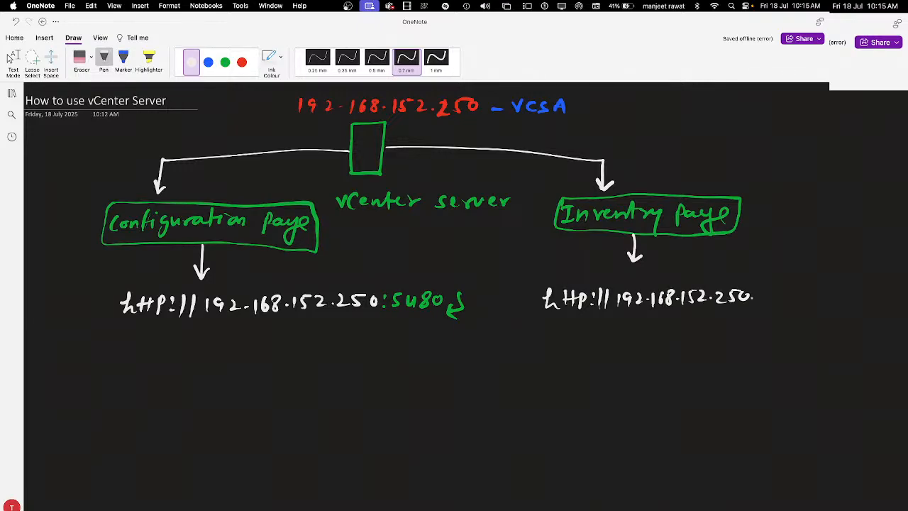
# Step: Add the port :443 in green after the Inventory address
pyautogui.click(225, 61)
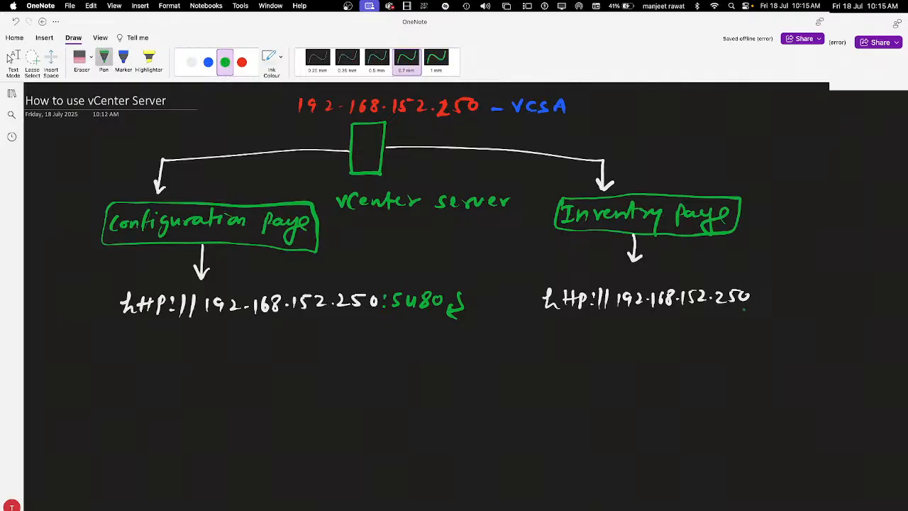
pyautogui.click(757, 292)
pyautogui.click(756, 299)
pyautogui.moveTo(764, 291)
pyautogui.mouseDown()
pyautogui.moveTo(771, 303)
pyautogui.moveTo(752, 302)
pyautogui.moveTo(783, 311)
pyautogui.moveTo(773, 312)
pyautogui.mouseUp()
pyautogui.hscroll(2, 781, 295)
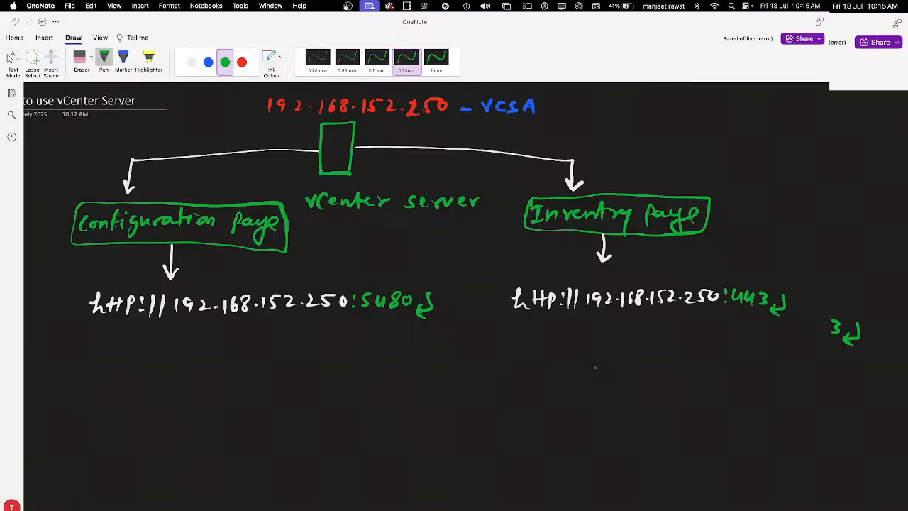
pyautogui.hscroll(-2, 596, 367)
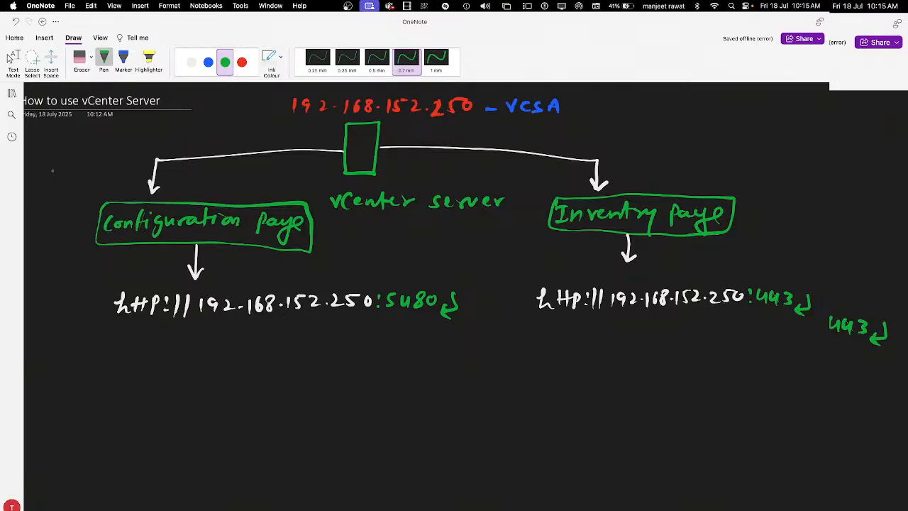
# Step: In blue ink, write items 1 'Know about your vCenter' and 2 'Manage All services' under the 5480 URL
pyautogui.click(208, 63)
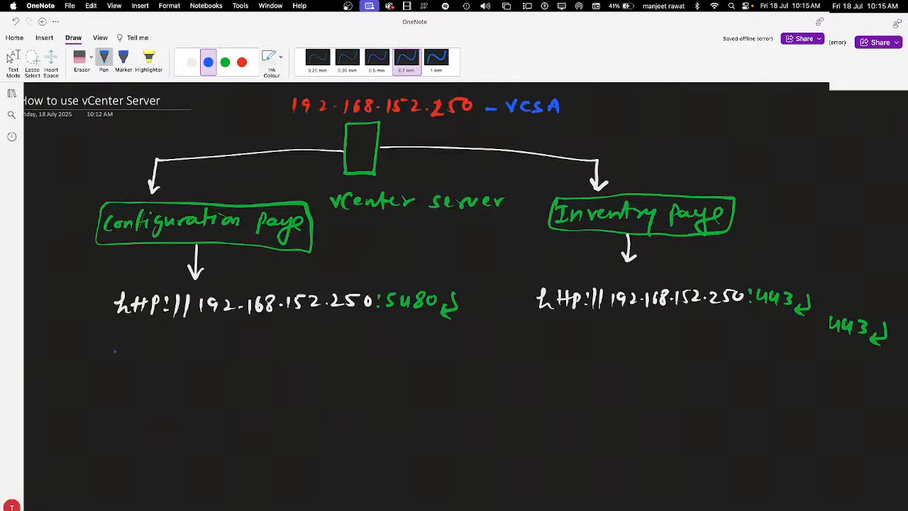
pyautogui.moveTo(100, 356)
pyautogui.mouseDown()
pyautogui.moveTo(98, 366)
pyautogui.moveTo(117, 368)
pyautogui.mouseUp()
pyautogui.moveTo(128, 356)
pyautogui.mouseDown()
pyautogui.moveTo(129, 368)
pyautogui.moveTo(162, 359)
pyautogui.mouseUp()
pyautogui.moveTo(186, 369); pyautogui.dragTo(225, 365)
pyautogui.moveTo(228, 359)
pyautogui.mouseDown()
pyautogui.moveTo(285, 368)
pyautogui.moveTo(360, 358)
pyautogui.mouseUp()
pyautogui.moveTo(362, 356)
pyautogui.mouseDown()
pyautogui.moveTo(374, 346)
pyautogui.moveTo(371, 359)
pyautogui.mouseUp()
pyautogui.moveTo(378, 355); pyautogui.dragTo(401, 354)
pyautogui.moveTo(404, 346)
pyautogui.mouseDown()
pyautogui.moveTo(407, 362)
pyautogui.moveTo(415, 358)
pyautogui.mouseUp()
pyautogui.moveTo(414, 356); pyautogui.dragTo(432, 354)
pyautogui.click(435, 357)
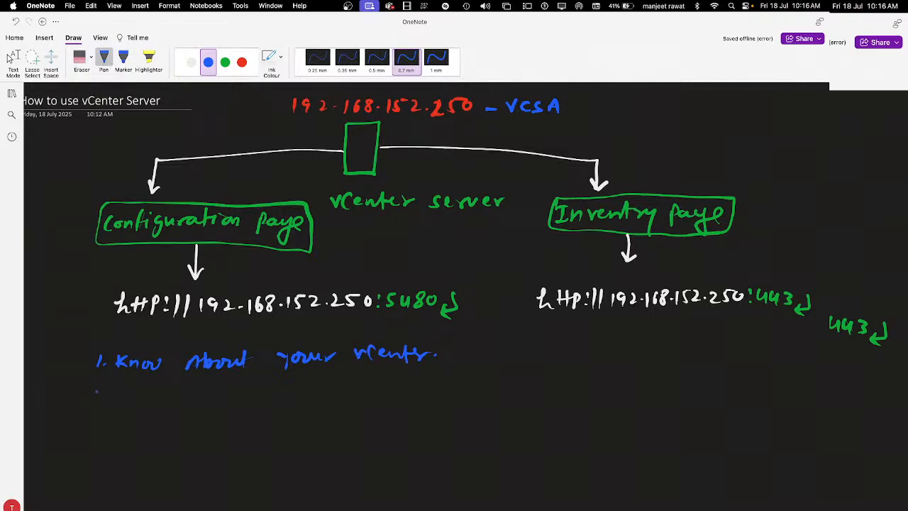
pyautogui.moveTo(87, 393)
pyautogui.mouseDown()
pyautogui.moveTo(99, 404)
pyautogui.moveTo(125, 394)
pyautogui.moveTo(167, 405)
pyautogui.moveTo(155, 426)
pyautogui.mouseUp()
pyautogui.moveTo(169, 404); pyautogui.dragTo(232, 410)
pyautogui.moveTo(244, 393)
pyautogui.mouseDown()
pyautogui.moveTo(242, 410)
pyautogui.moveTo(318, 393)
pyautogui.mouseUp()
pyautogui.moveTo(330, 396)
pyautogui.mouseDown()
pyautogui.moveTo(324, 405)
pyautogui.moveTo(358, 399)
pyautogui.mouseUp()
# Step: Add items 3 'Backup of vCenter' and 4 'Replication' to the blue list
pyautogui.scroll(-2, 454, 284)
pyautogui.moveTo(85, 401)
pyautogui.mouseDown()
pyautogui.moveTo(86, 411)
pyautogui.moveTo(103, 407)
pyautogui.moveTo(127, 420)
pyautogui.mouseUp()
pyautogui.moveTo(128, 400)
pyautogui.mouseDown()
pyautogui.moveTo(135, 420)
pyautogui.moveTo(170, 414)
pyautogui.moveTo(206, 418)
pyautogui.moveTo(209, 428)
pyautogui.mouseUp()
pyautogui.moveTo(208, 411); pyautogui.dragTo(243, 420)
pyautogui.moveTo(241, 397)
pyautogui.mouseDown()
pyautogui.moveTo(248, 420)
pyautogui.moveTo(253, 408)
pyautogui.moveTo(329, 415)
pyautogui.mouseUp()
pyautogui.click(277, 410)
pyautogui.moveTo(329, 409)
pyautogui.mouseDown()
pyautogui.moveTo(336, 419)
pyautogui.moveTo(349, 404)
pyautogui.mouseUp()
pyautogui.moveTo(344, 412); pyautogui.dragTo(362, 407)
pyautogui.scroll(-2, 122, 444)
pyautogui.moveTo(81, 419); pyautogui.dragTo(88, 428)
pyautogui.moveTo(90, 421); pyautogui.dragTo(88, 435)
pyautogui.moveTo(104, 430); pyautogui.dragTo(150, 436)
pyautogui.moveTo(150, 431); pyautogui.dragTo(168, 439)
pyautogui.moveTo(169, 424)
pyautogui.mouseDown()
pyautogui.moveTo(172, 432)
pyautogui.moveTo(194, 430)
pyautogui.mouseUp()
pyautogui.moveTo(195, 429)
pyautogui.mouseDown()
pyautogui.moveTo(206, 439)
pyautogui.moveTo(209, 429)
pyautogui.mouseUp()
pyautogui.moveTo(207, 423); pyautogui.dragTo(223, 433)
pyautogui.moveTo(225, 429); pyautogui.dragTo(247, 438)
pyautogui.moveTo(248, 429); pyautogui.dragTo(291, 436)
pyautogui.click(307, 434)
pyautogui.click(367, 347)
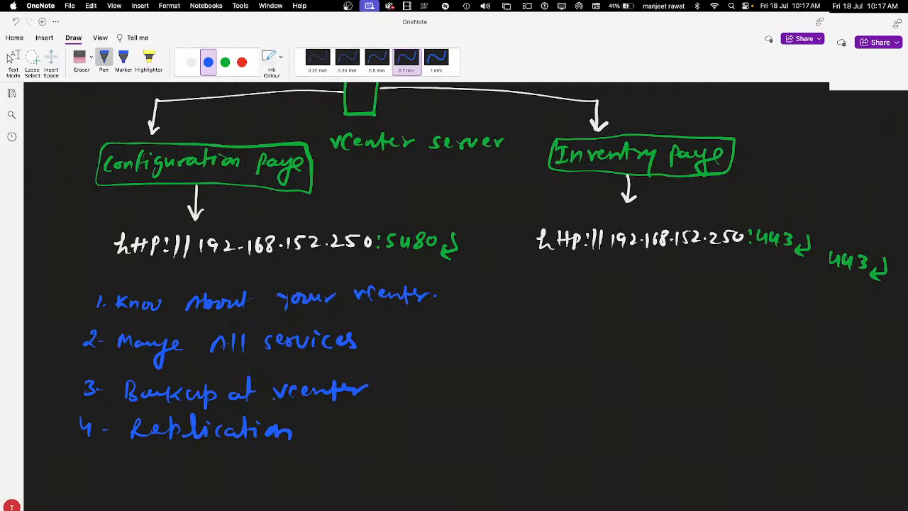
pyautogui.click(225, 62)
# Step: Write blue arrow bullets Clone, Add multiple ESXi, Cluster and HA - DRS under the 443 URL, plus a fifth arrow
pyautogui.click(208, 63)
pyautogui.moveTo(536, 284); pyautogui.dragTo(610, 283)
pyautogui.moveTo(521, 323)
pyautogui.mouseDown()
pyautogui.moveTo(639, 318)
pyautogui.moveTo(659, 326)
pyautogui.moveTo(682, 318)
pyautogui.moveTo(706, 332)
pyautogui.moveTo(731, 317)
pyautogui.moveTo(843, 347)
pyautogui.mouseUp()
pyautogui.moveTo(522, 364); pyautogui.dragTo(544, 364)
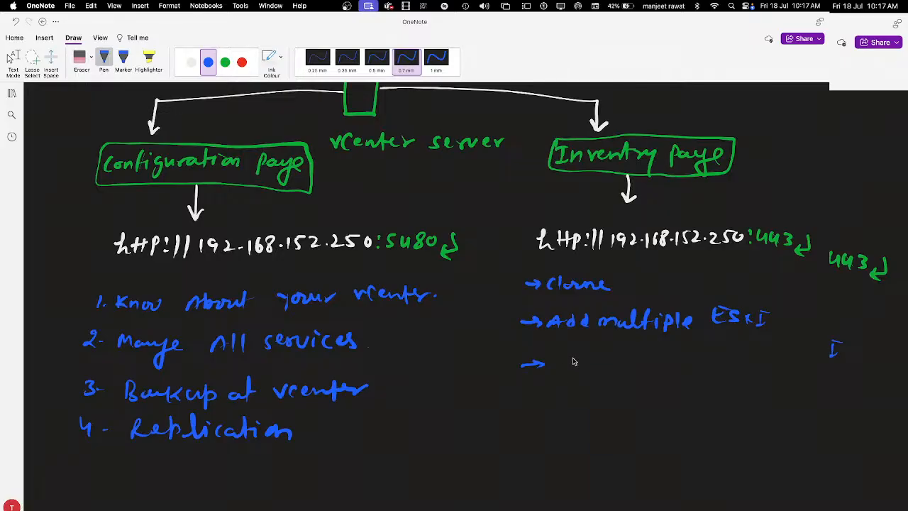
pyautogui.moveTo(565, 359)
pyautogui.mouseDown()
pyautogui.moveTo(564, 368)
pyautogui.moveTo(576, 366)
pyautogui.mouseUp()
pyautogui.moveTo(580, 360)
pyautogui.mouseDown()
pyautogui.moveTo(592, 372)
pyautogui.moveTo(608, 368)
pyautogui.mouseUp()
pyautogui.moveTo(603, 359); pyautogui.dragTo(613, 358)
pyautogui.moveTo(616, 364); pyautogui.dragTo(637, 360)
pyautogui.moveTo(522, 402); pyautogui.dragTo(548, 401)
pyautogui.moveTo(538, 396)
pyautogui.mouseDown()
pyautogui.moveTo(541, 407)
pyautogui.moveTo(627, 403)
pyautogui.mouseUp()
pyautogui.moveTo(632, 394)
pyautogui.mouseDown()
pyautogui.moveTo(633, 408)
pyautogui.moveTo(667, 408)
pyautogui.mouseUp()
pyautogui.click(682, 403)
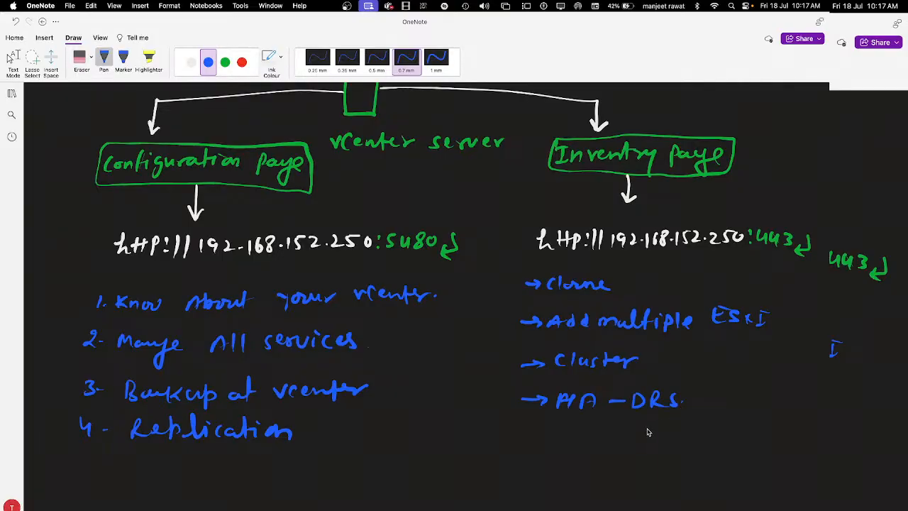
pyautogui.moveTo(519, 435); pyautogui.dragTo(541, 435)
pyautogui.moveTo(533, 430); pyautogui.dragTo(534, 439)
# Step: Move to the remote desktop space, minimize the VM and replace Chrome's old tabs with a new tab
pyautogui.scroll(3, 454, 284)
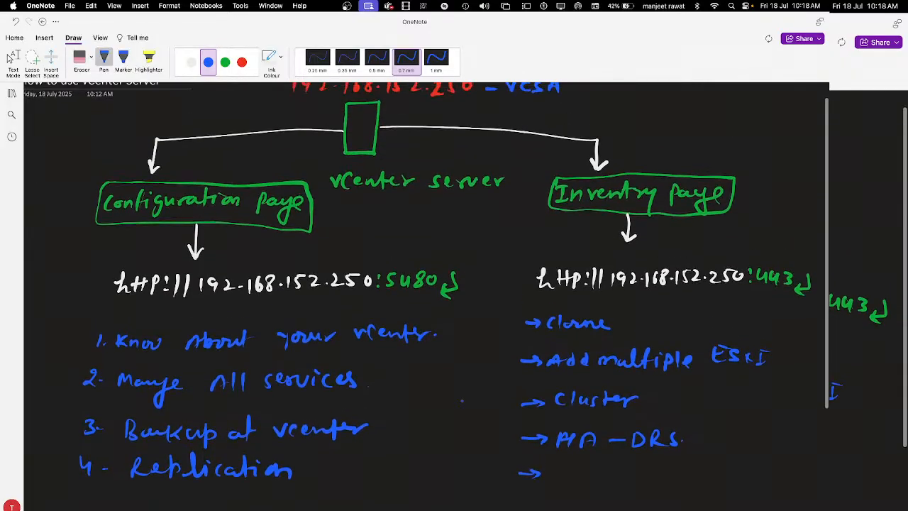
pyautogui.scroll(2, 454, 283)
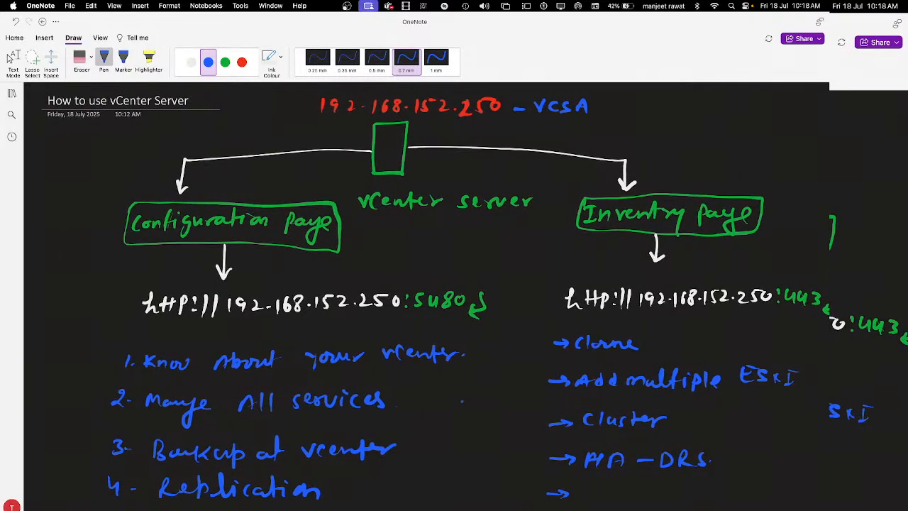
pyautogui.hotkey('ctrl', 'Right')
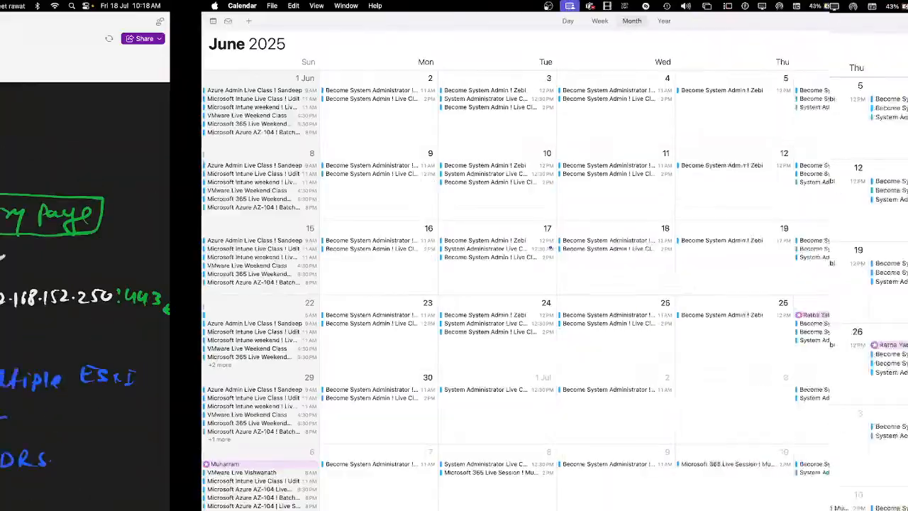
pyautogui.hotkey('ctrl', 'Left')
pyautogui.hotkey('ctrl', 'Left')
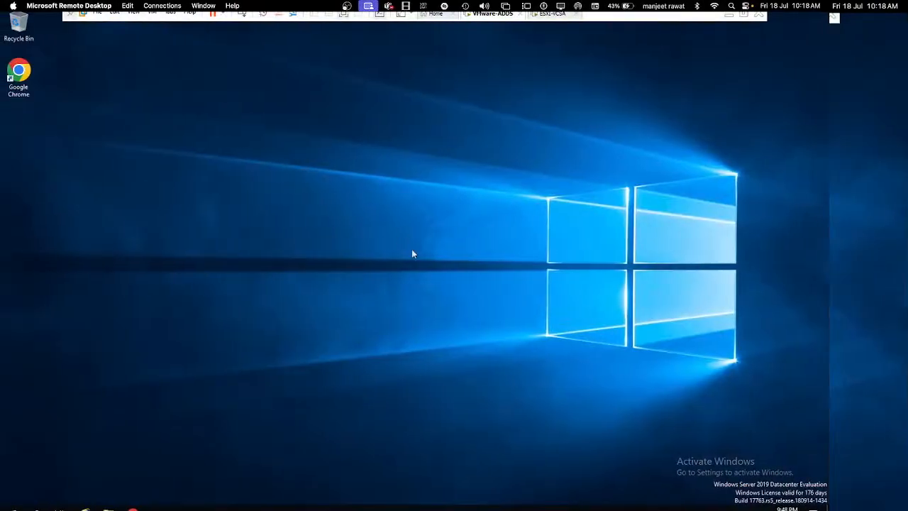
pyautogui.click(729, 14)
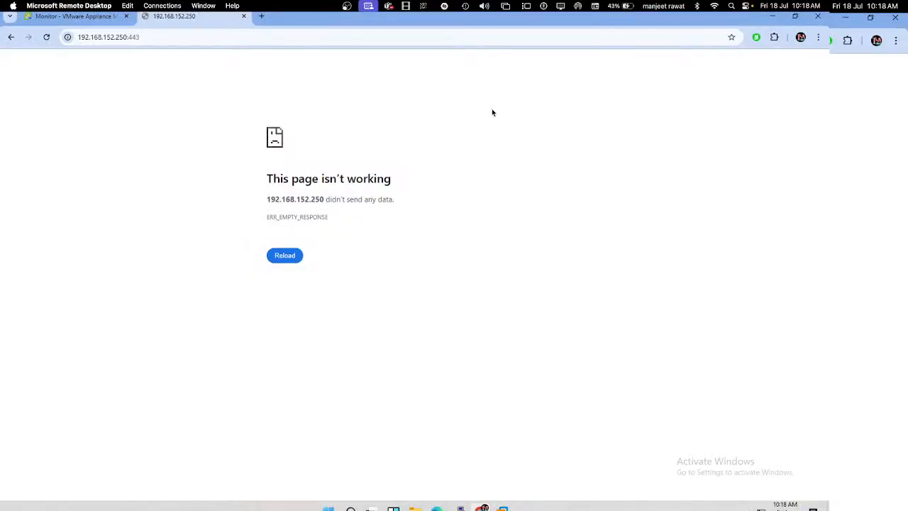
pyautogui.click(243, 16)
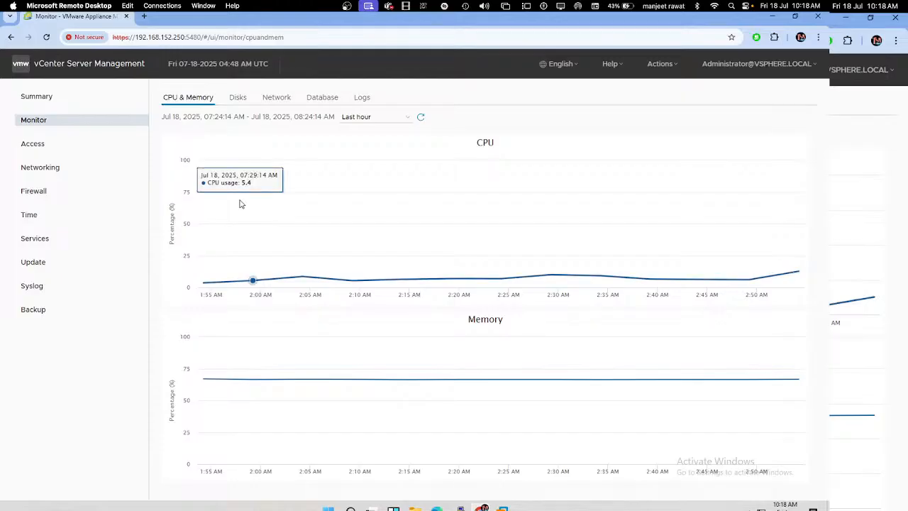
pyautogui.click(144, 15)
pyautogui.click(121, 20)
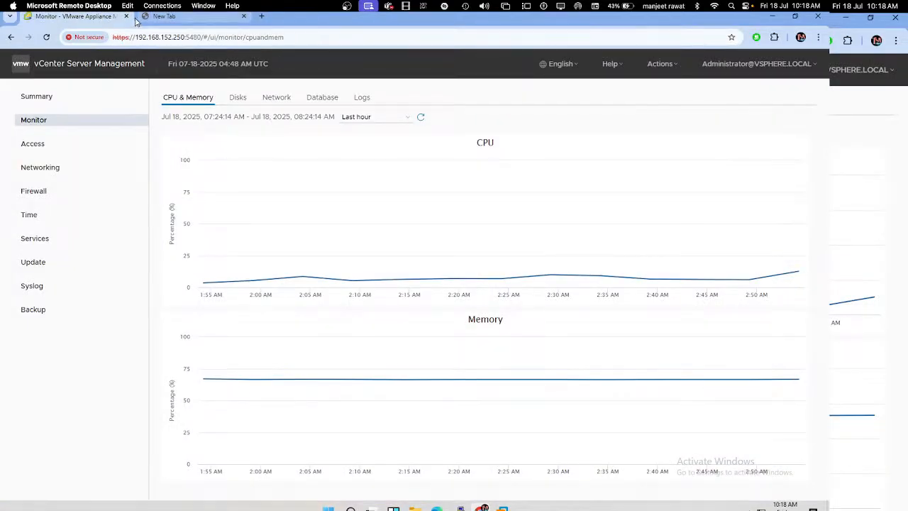
pyautogui.click(126, 15)
pyautogui.write('htt')
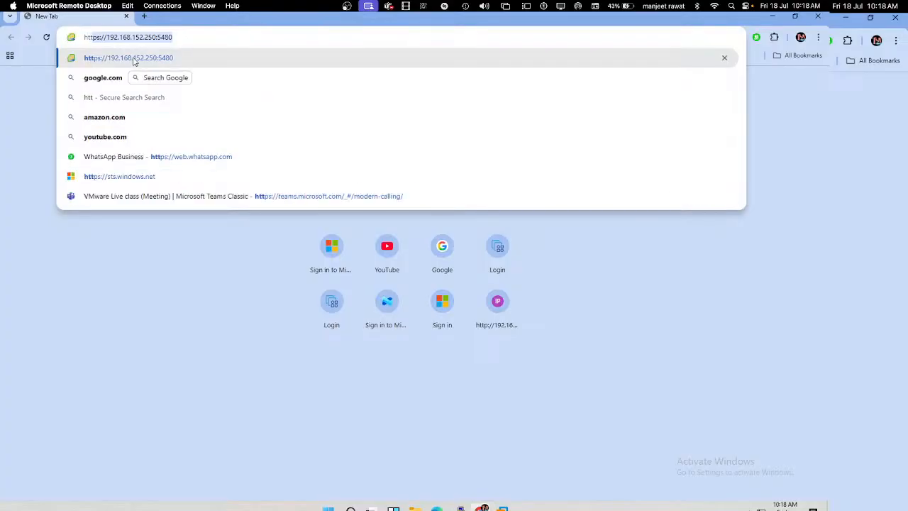
pyautogui.write('p://')
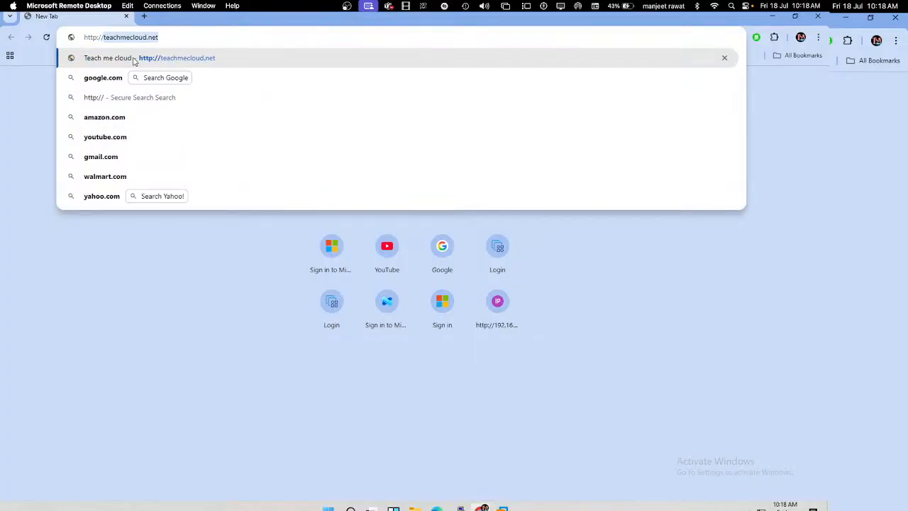
pyautogui.write('192.168')
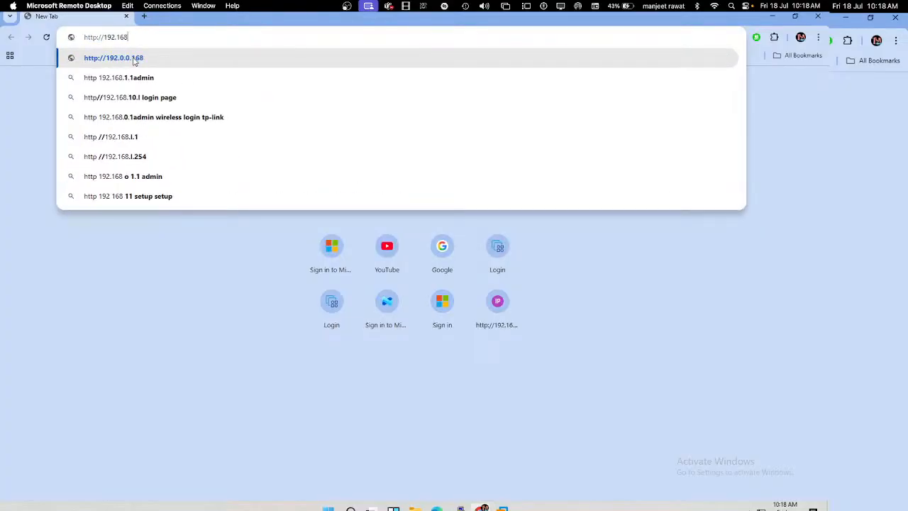
pyautogui.write('.152.25')
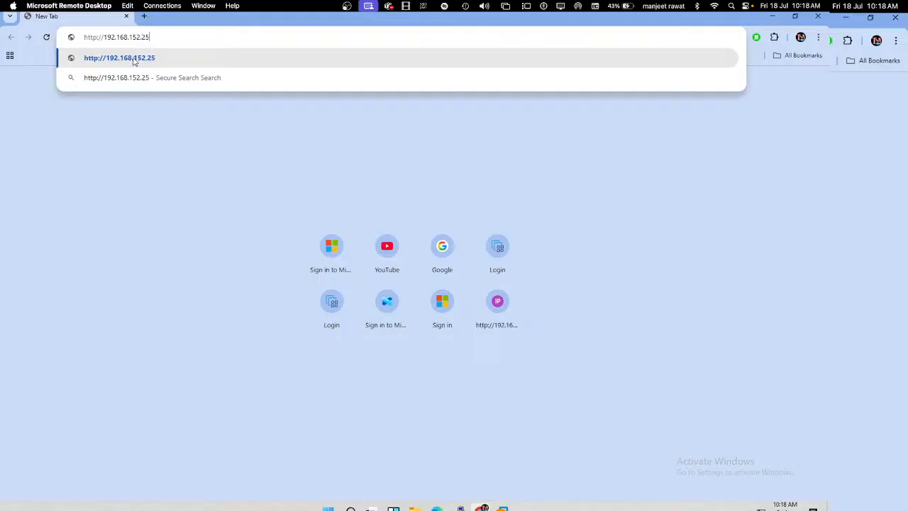
pyautogui.write('0:5480')
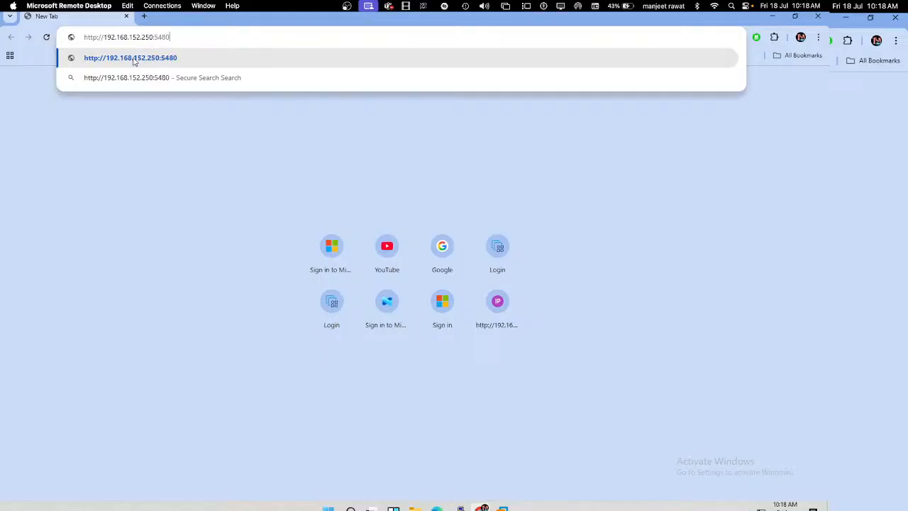
pyautogui.click(133, 59)
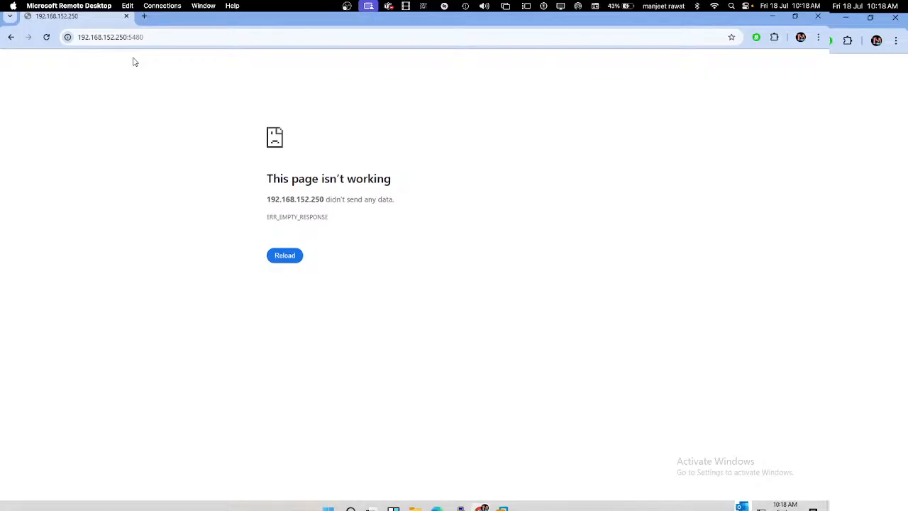
pyautogui.click(48, 39)
# Step: Switch to the VMware-ADDS server window from the taskbar preview
pyautogui.moveTo(483, 508)
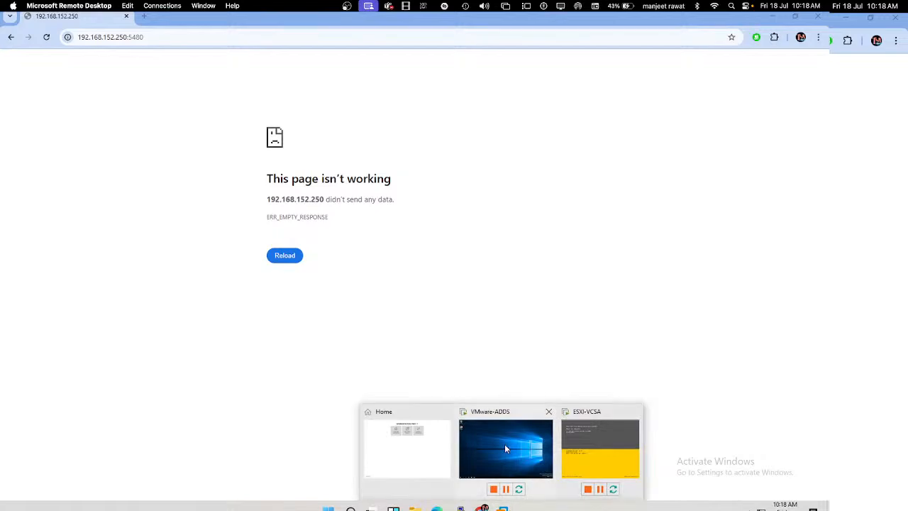
pyautogui.click(504, 444)
pyautogui.click(27, 79)
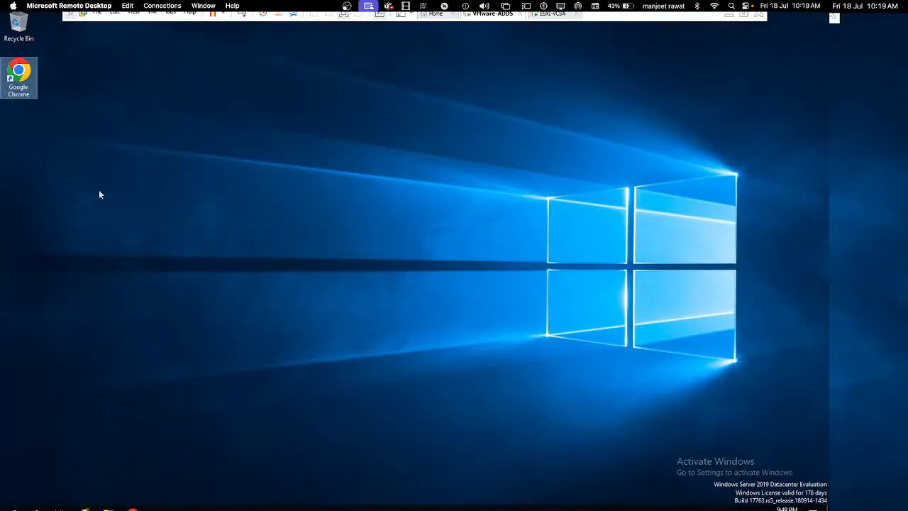
# Step: On the ADDS server, launch Chrome and load 192.168.152.250:5480
pyautogui.doubleClick(24, 75)
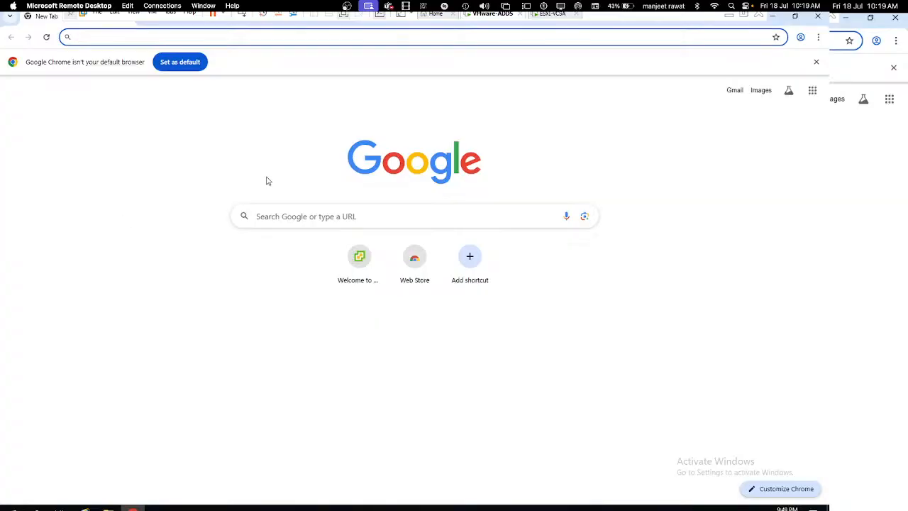
pyautogui.write('192')
pyautogui.press('Right')
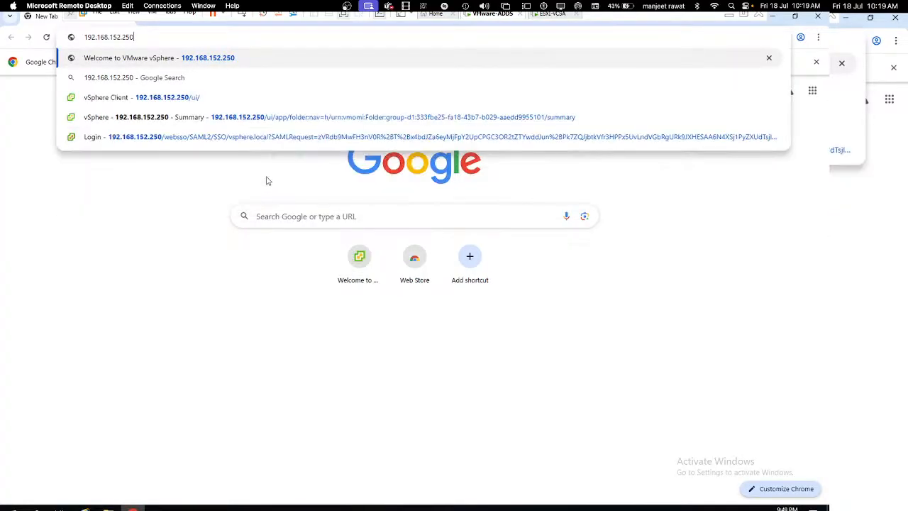
pyautogui.write(':')
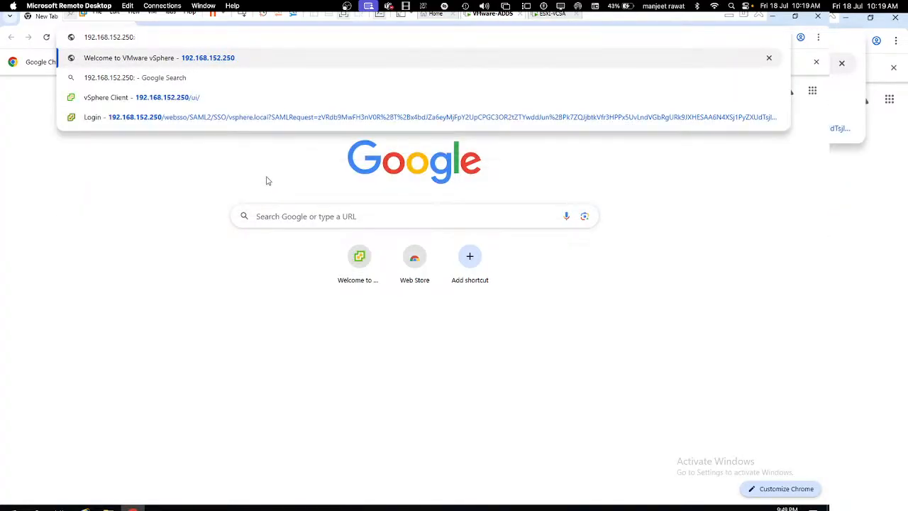
pyautogui.write('5480')
pyautogui.press('Return')
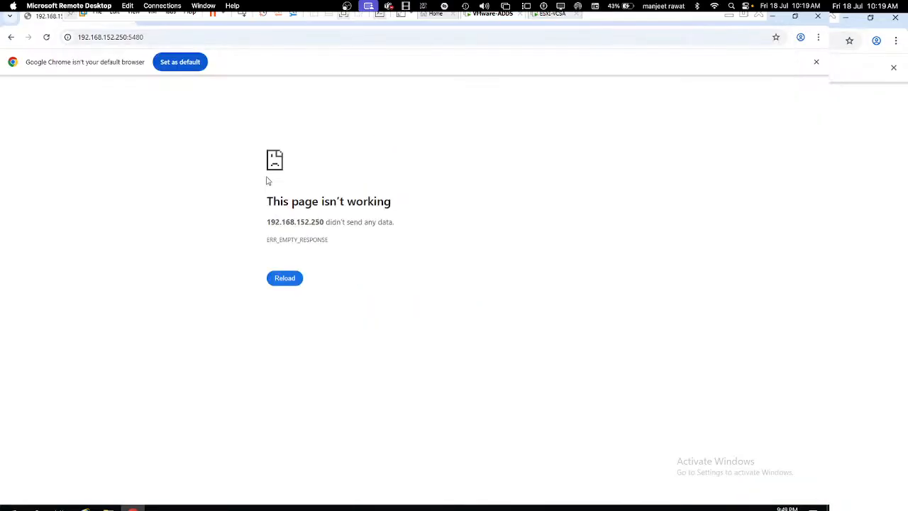
# Step: Remove the 5480 port to reach the vCenter welcome page, then launch the vSphere Client
pyautogui.click(198, 39)
pyautogui.click(198, 39)
pyautogui.press('BackSpace')
pyautogui.press('BackSpace')
pyautogui.press('BackSpace')
pyautogui.press('BackSpace')
pyautogui.press('BackSpace')
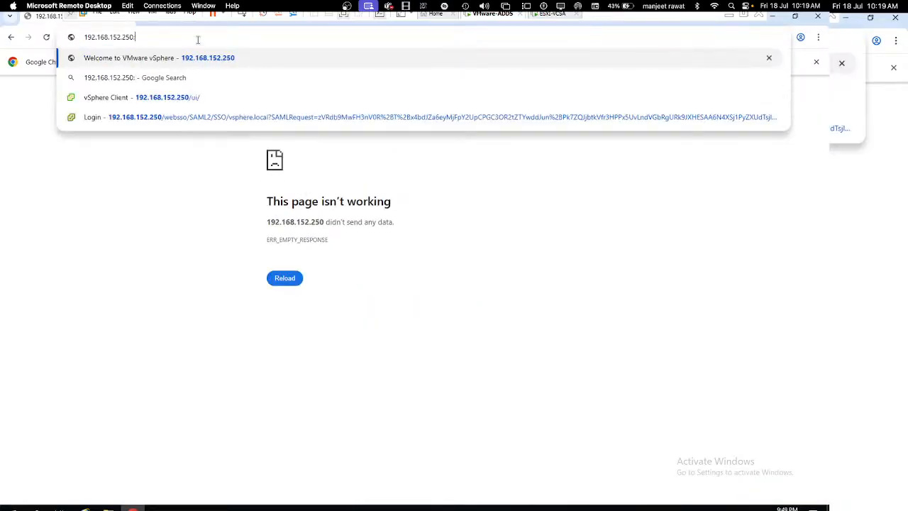
pyautogui.press('Return')
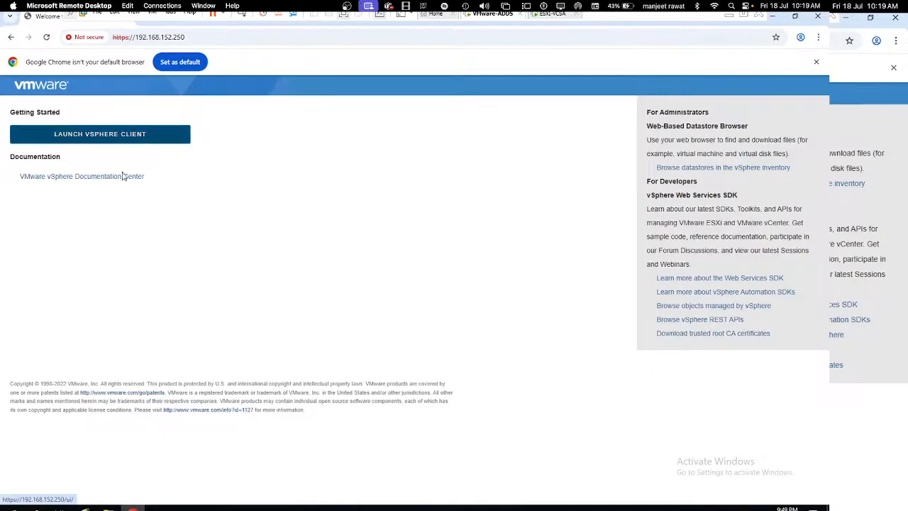
pyautogui.click(133, 139)
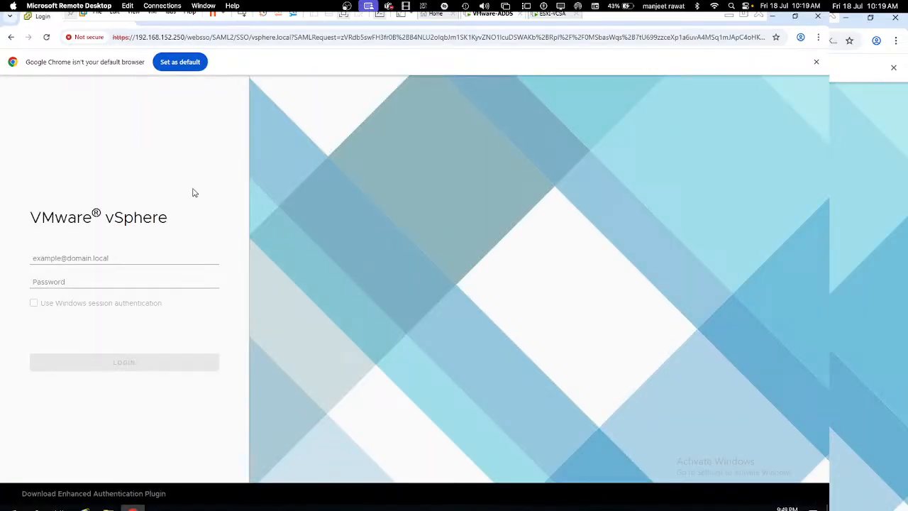
# Step: Sign in with the SSO administrator account and its password to reach the 192.168.152.250 summary
pyautogui.click(123, 256)
pyautogui.write('Ad')
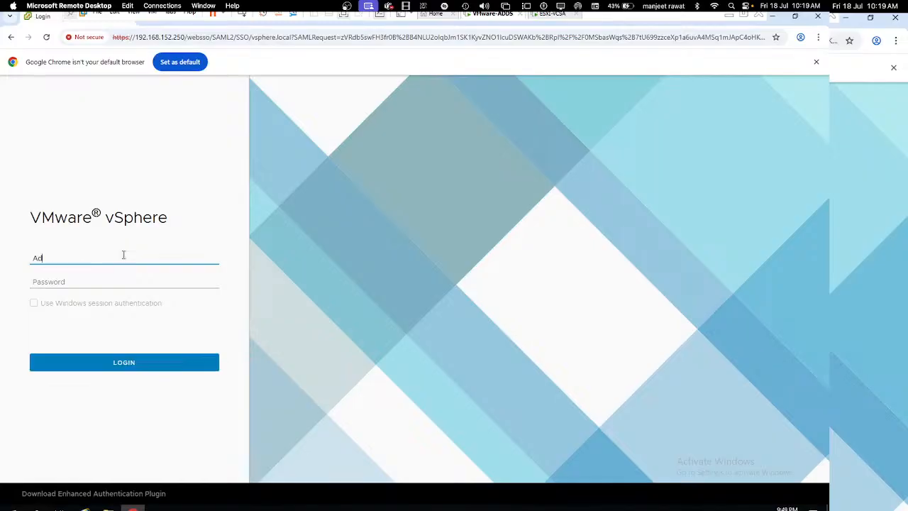
pyautogui.write('ministrator@vsphere.local')
pyautogui.click(168, 278)
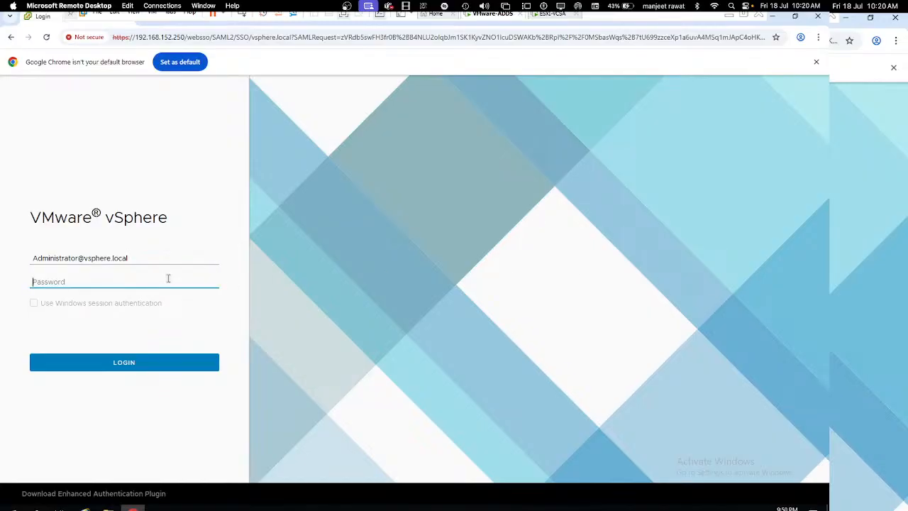
pyautogui.write('•••••••••••••••')
pyautogui.press('Return')
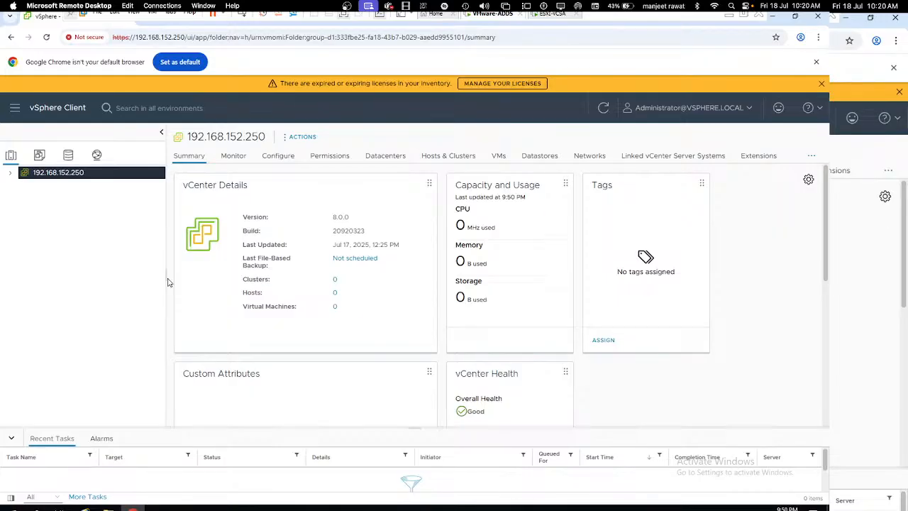
# Step: Expand vCenter 192.168.152.250 in the inventory tree, revealing no datacenters or hosts beneath
pyautogui.click(10, 173)
pyautogui.click(37, 156)
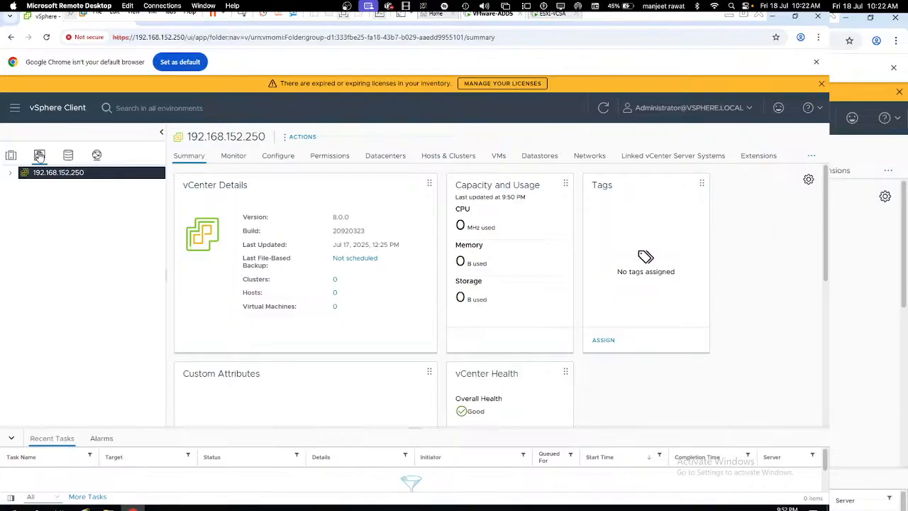
pyautogui.click(68, 159)
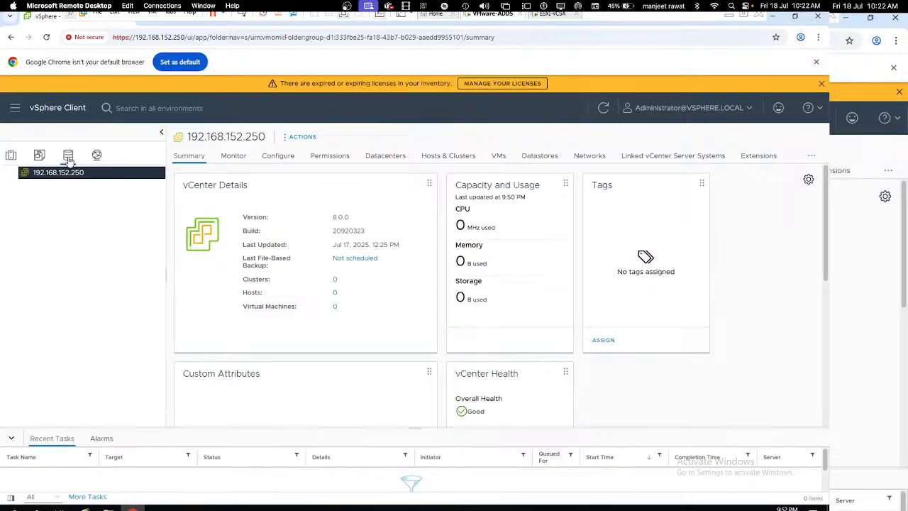
pyautogui.click(96, 156)
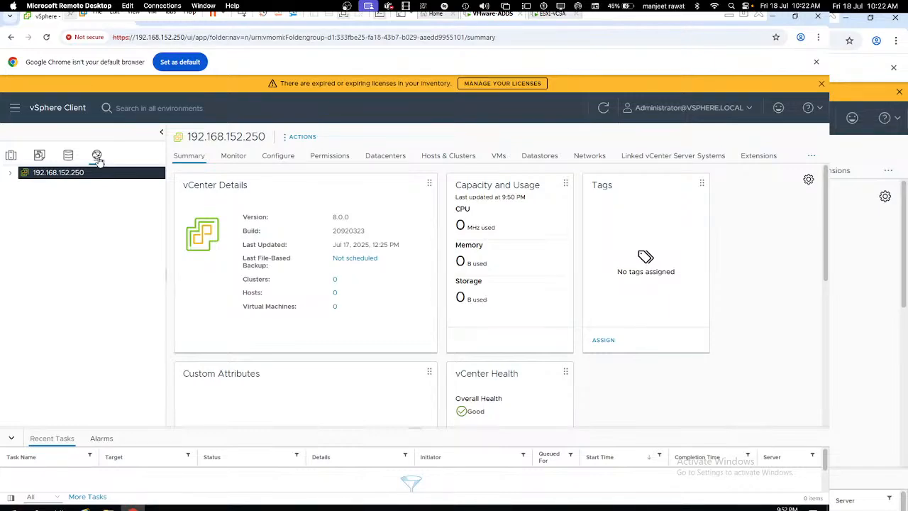
pyautogui.click(40, 155)
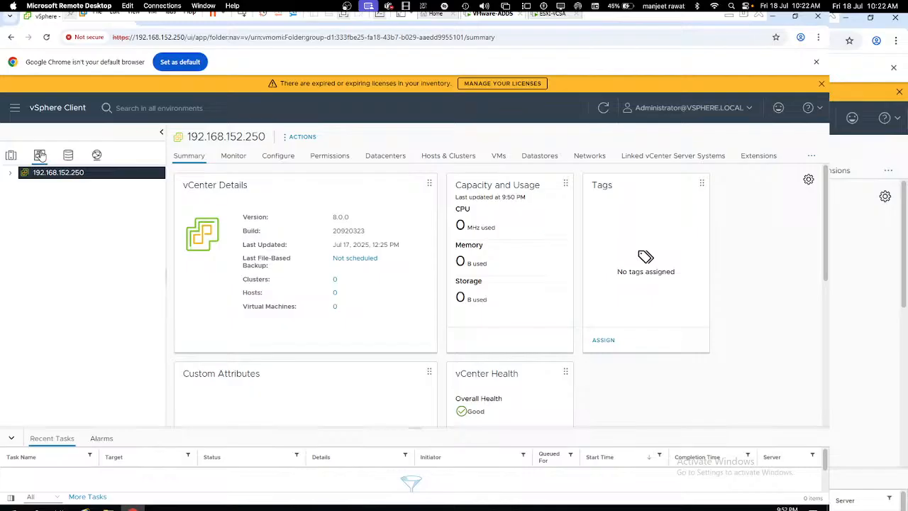
pyautogui.click(12, 173)
pyautogui.click(68, 156)
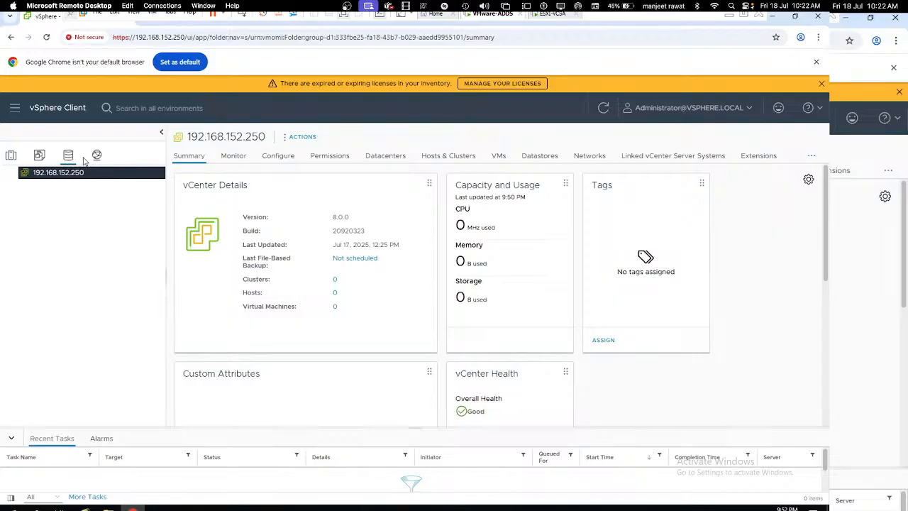
pyautogui.click(97, 156)
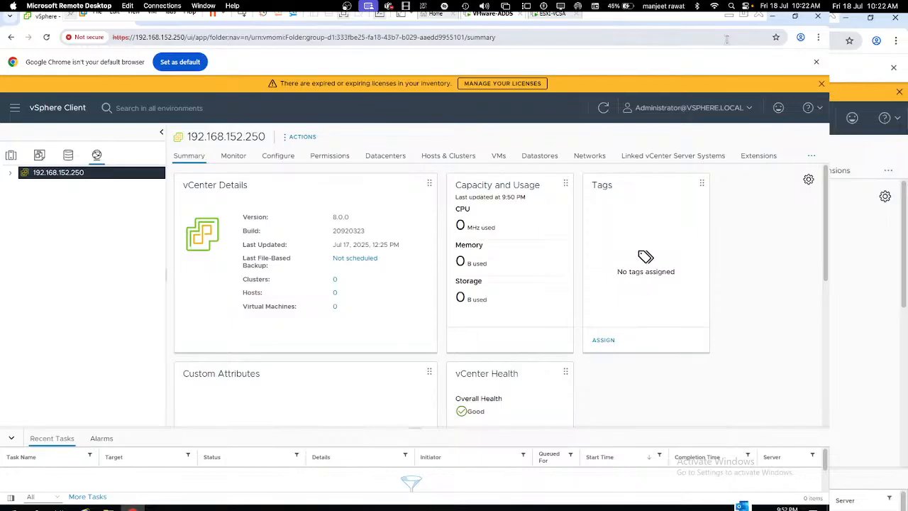
pyautogui.click(745, 20)
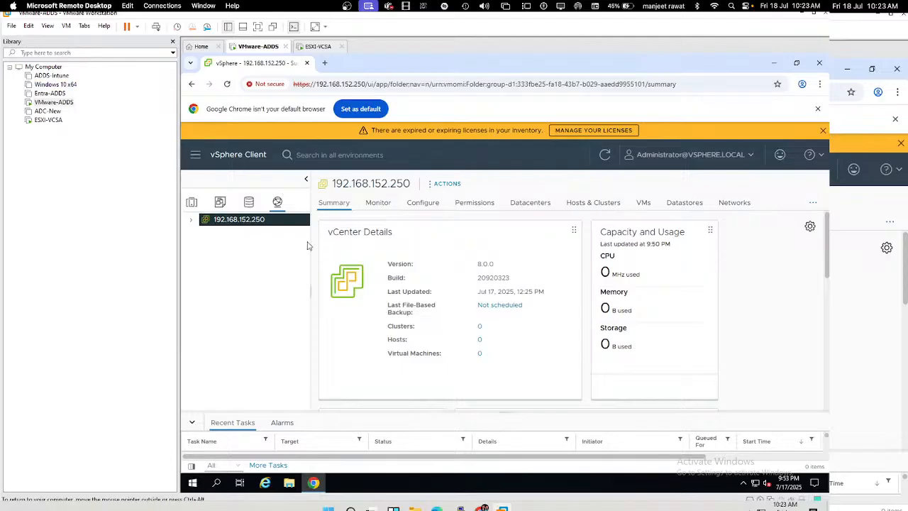
pyautogui.hotkey('ctrl', 'Right')
pyautogui.hotkey('ctrl', 'Left')
pyautogui.hotkey('ctrl', 'Right')
pyautogui.hotkey('ctrl', 'Right')
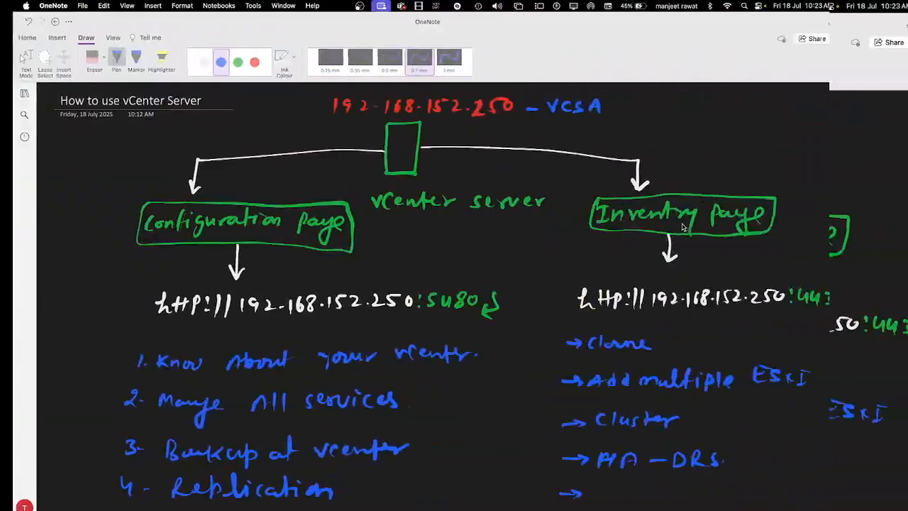
pyautogui.hotkey('ctrl', 'Left')
pyautogui.hotkey('ctrl', 'Left')
pyautogui.hotkey('ctrl', 'Left')
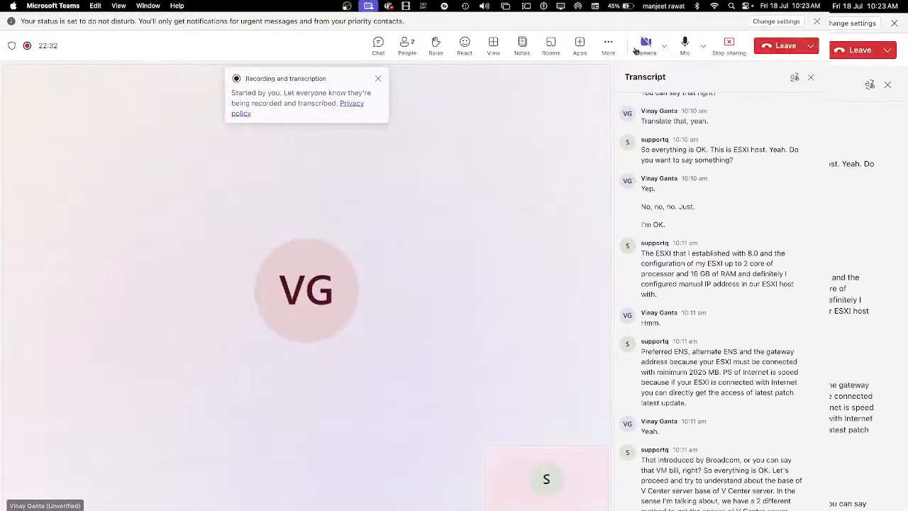
pyautogui.click(607, 43)
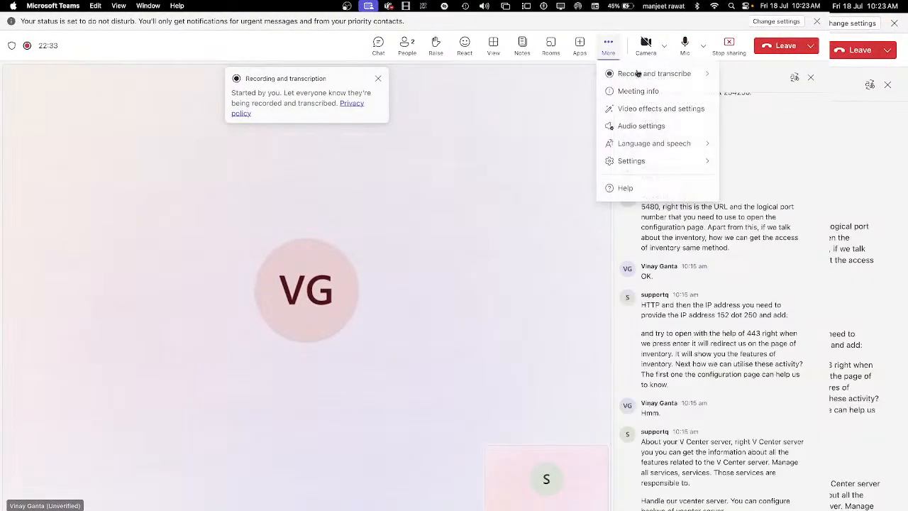
pyautogui.moveTo(642, 74)
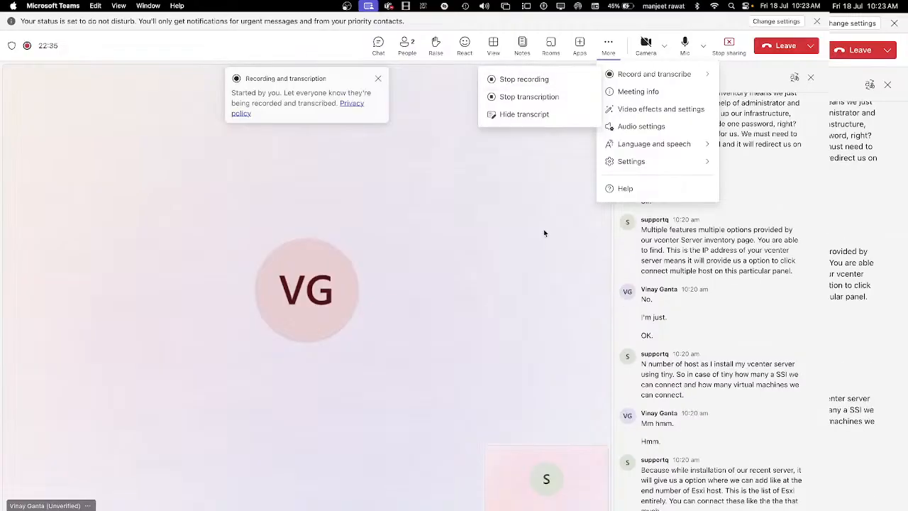
pyautogui.hotkey('ctrl', 'Right')
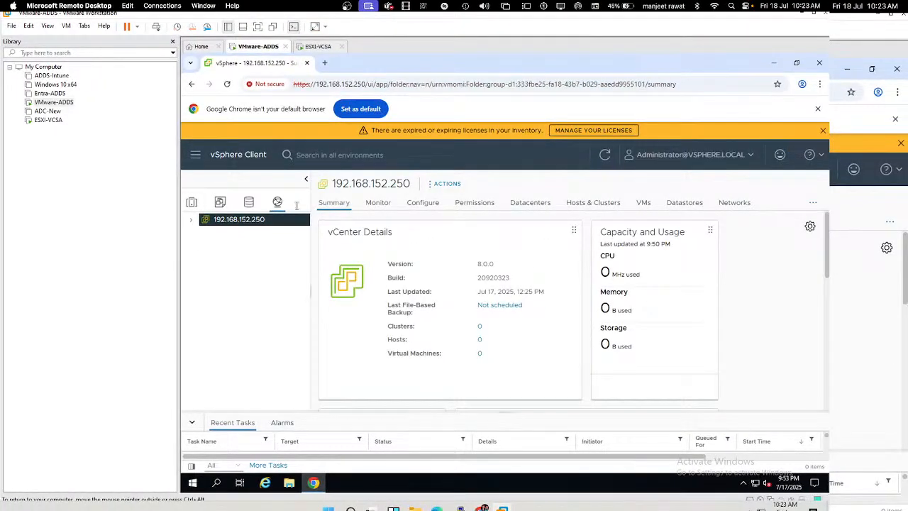
# Step: Start a Typical new virtual machine with guest VMware ESX, named ESXi-8
pyautogui.click(12, 26)
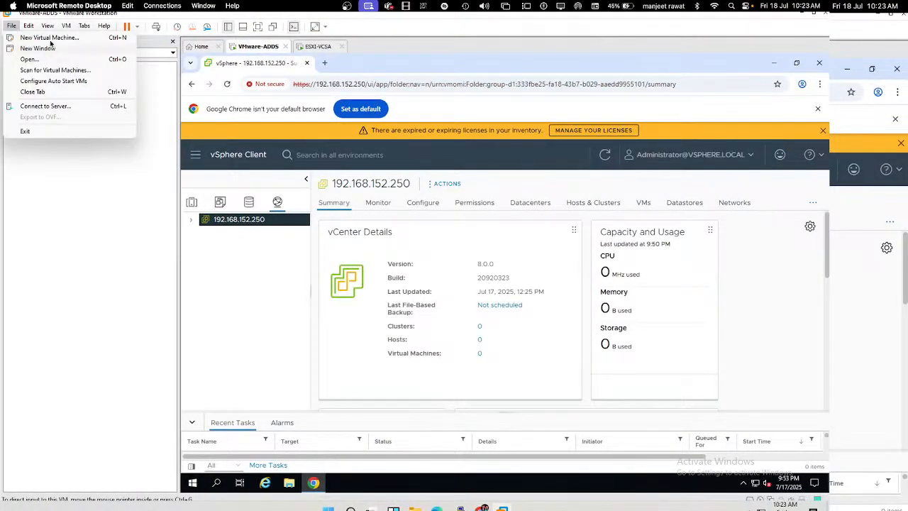
pyautogui.click(50, 38)
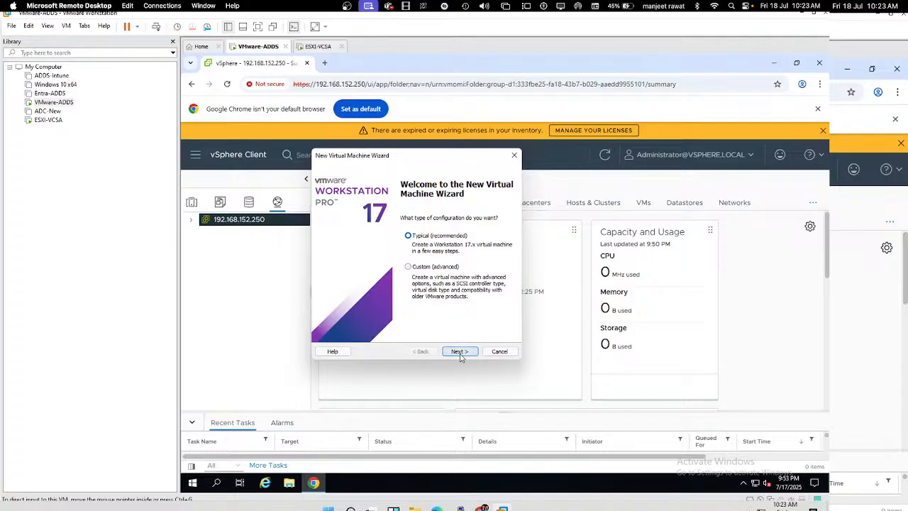
pyautogui.click(459, 351)
pyautogui.click(460, 353)
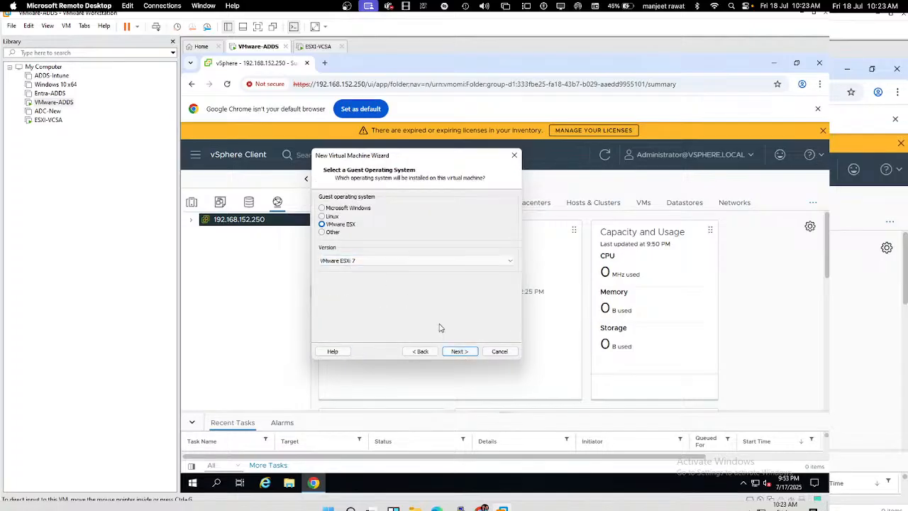
pyautogui.click(459, 351)
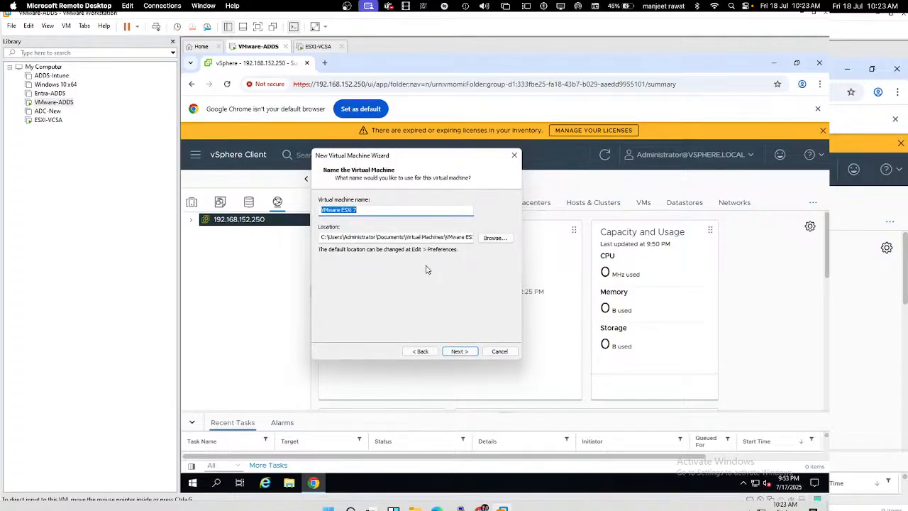
pyautogui.write('ESXi-8')
# Step: Store the virtual machine in a new folder E:\esxi-8
pyautogui.click(495, 238)
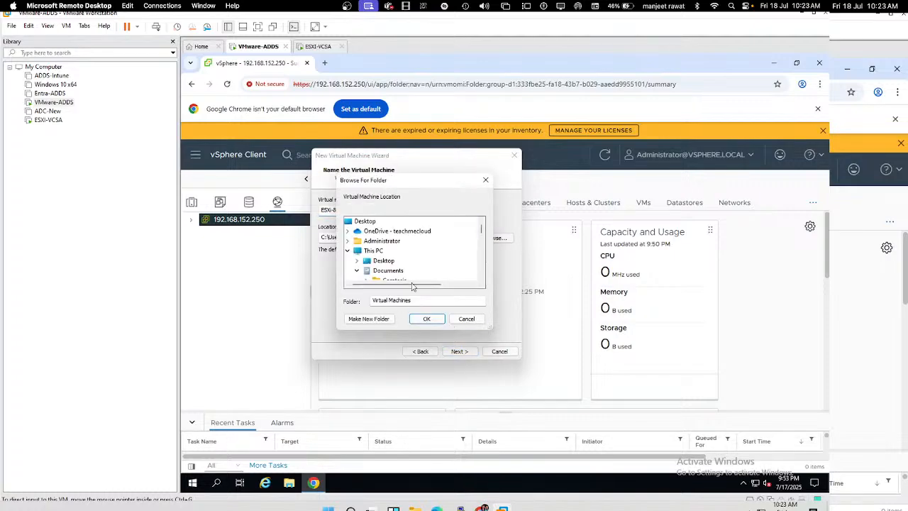
pyautogui.click(373, 252)
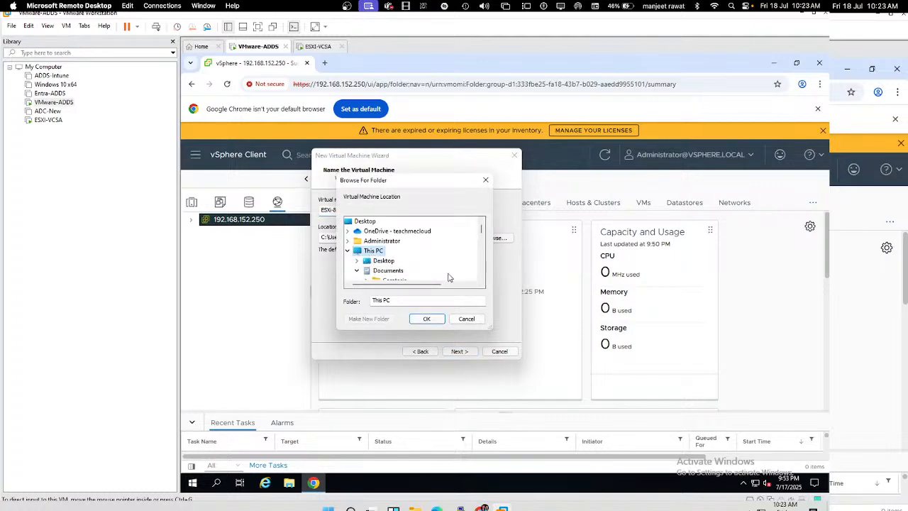
pyautogui.scroll(-2, 448, 278)
pyautogui.scroll(-2, 422, 269)
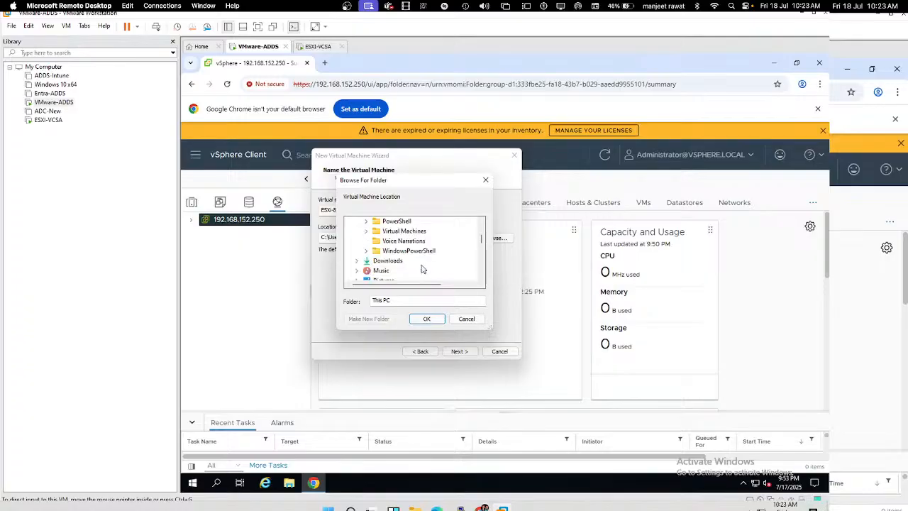
pyautogui.scroll(-1, 426, 263)
pyautogui.scroll(-2, 425, 269)
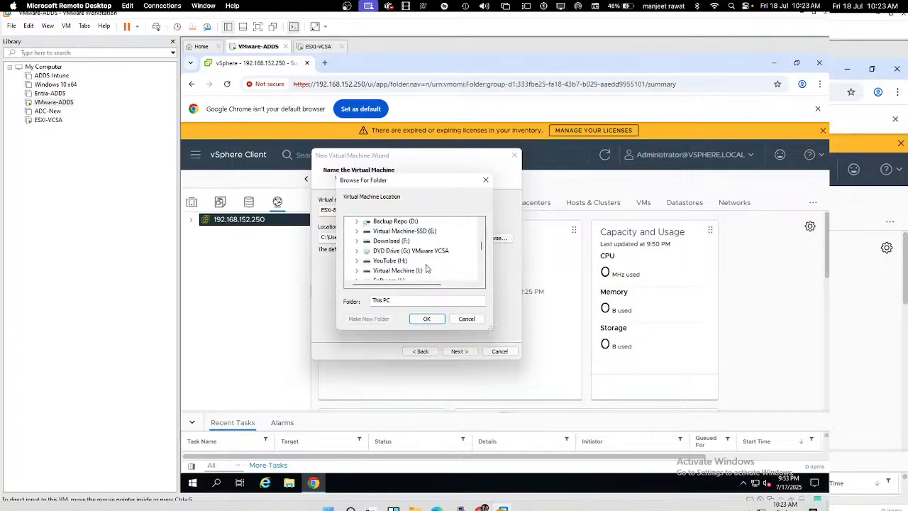
pyautogui.doubleClick(425, 232)
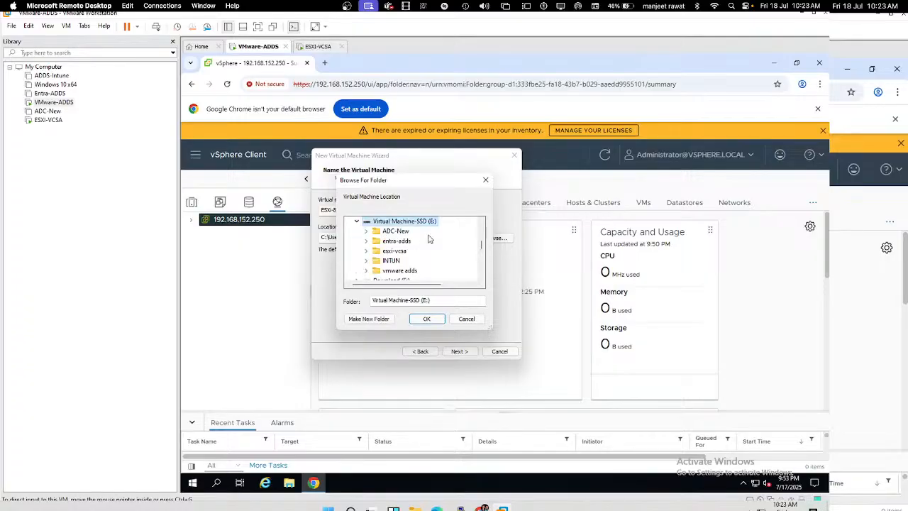
pyautogui.click(376, 319)
pyautogui.write('esxi-8')
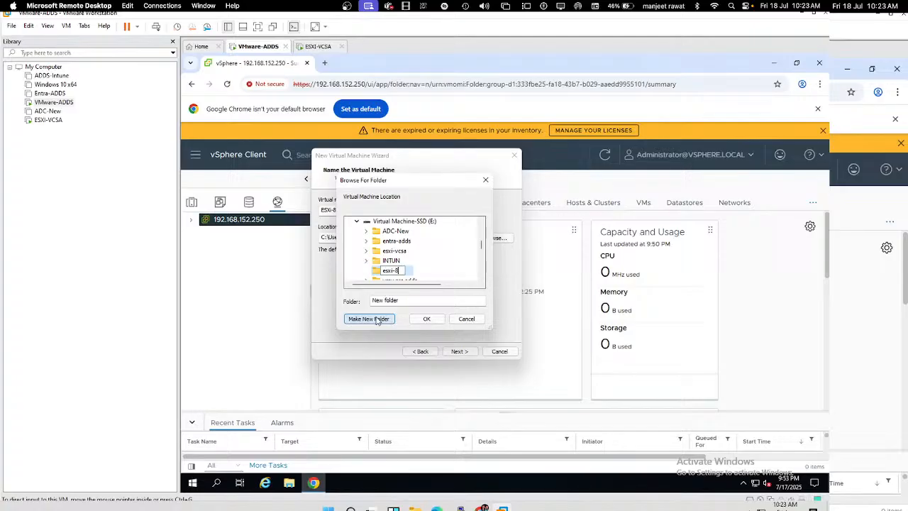
pyautogui.press('Return')
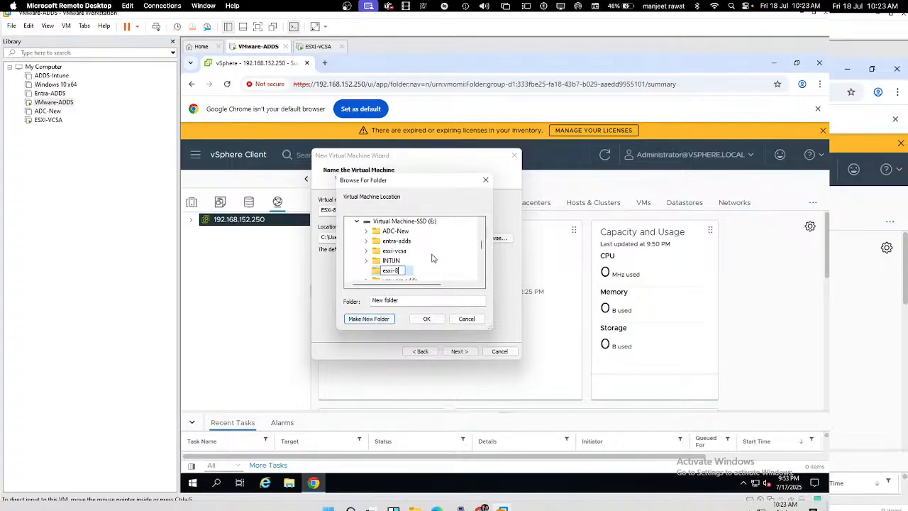
pyautogui.click(427, 318)
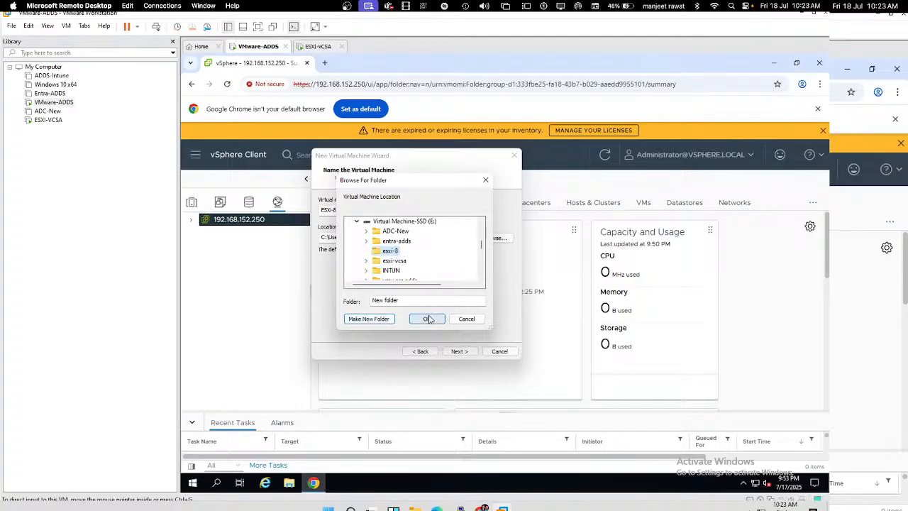
# Step: Give the VM an 80 GB disk and open Customize Hardware
pyautogui.click(460, 351)
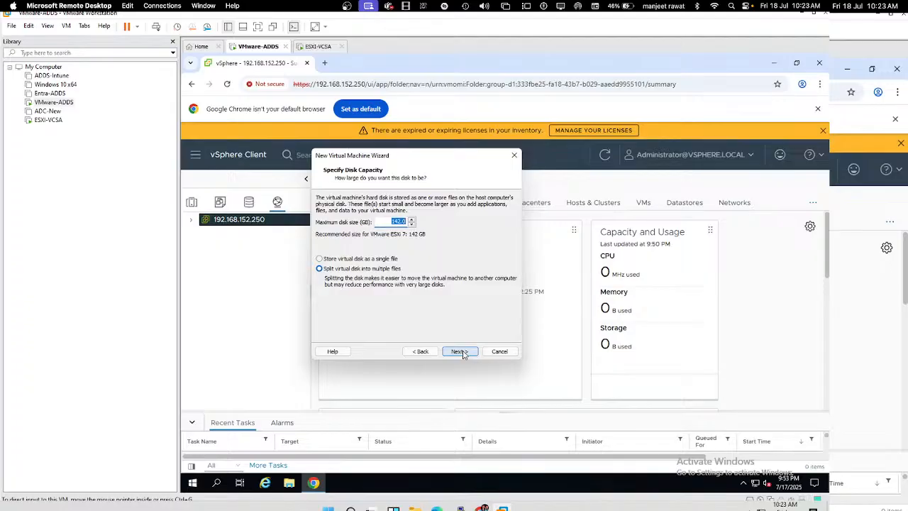
pyautogui.write('80')
pyautogui.click(458, 355)
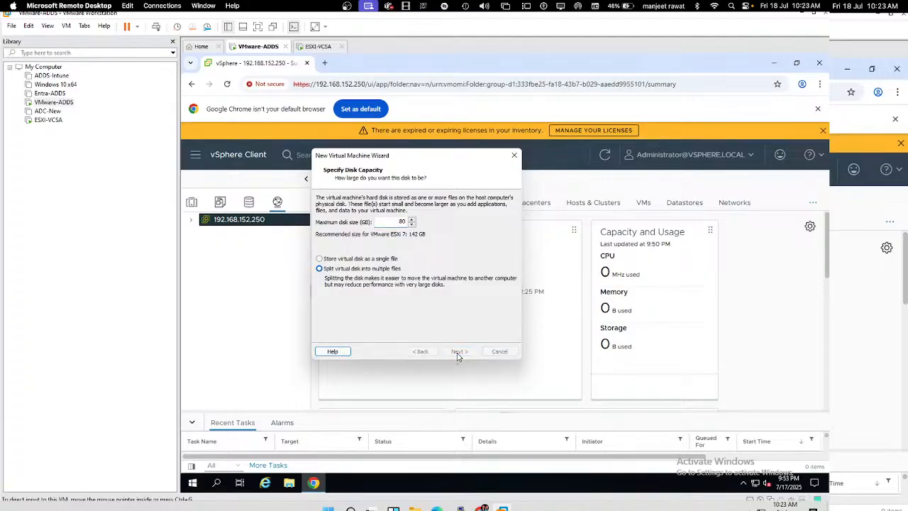
pyautogui.click(378, 295)
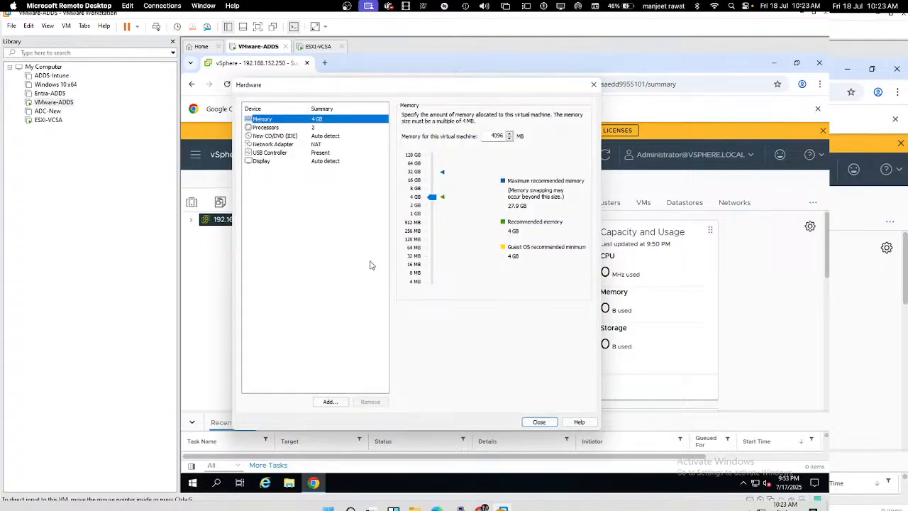
# Step: Set ESXi-8's memory to 7132 MB, close hardware settings, and finish creating the VM
pyautogui.click(314, 146)
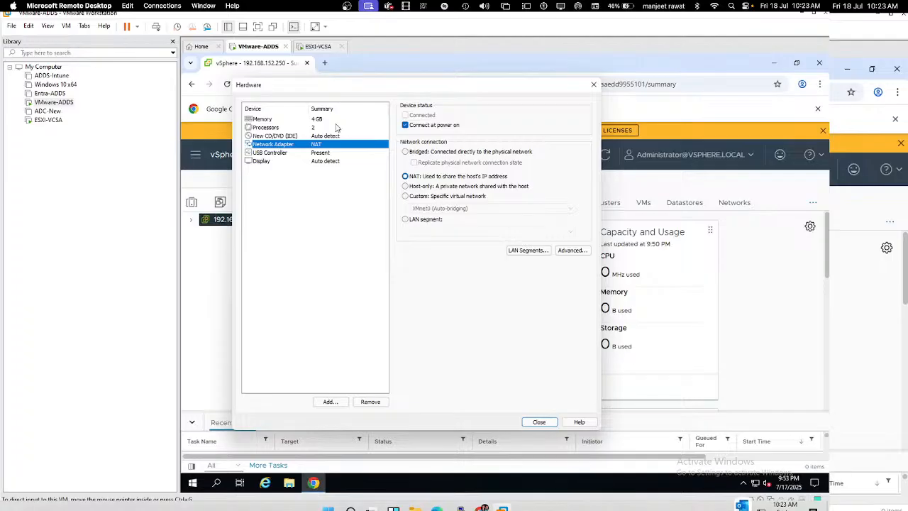
pyautogui.click(328, 119)
pyautogui.click(432, 193)
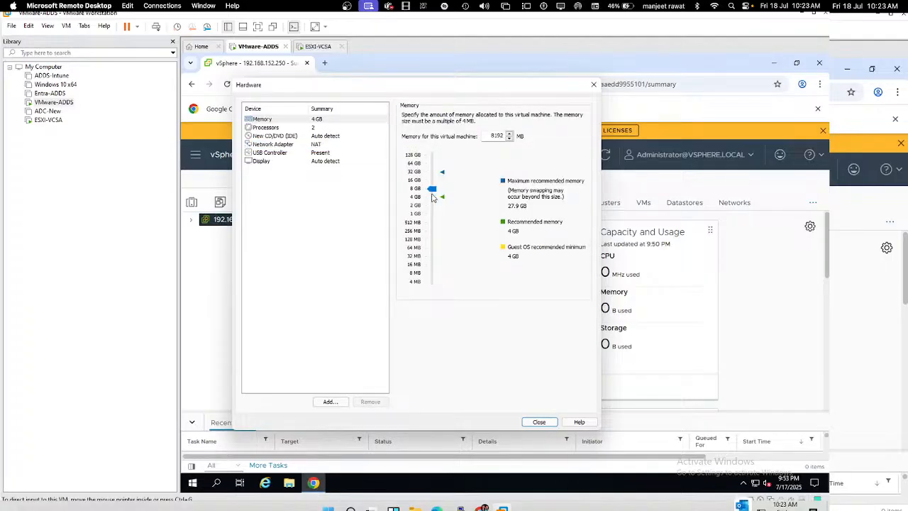
pyautogui.moveTo(433, 192); pyautogui.dragTo(435, 195)
pyautogui.moveTo(434, 194); pyautogui.dragTo(435, 193)
pyautogui.click(532, 422)
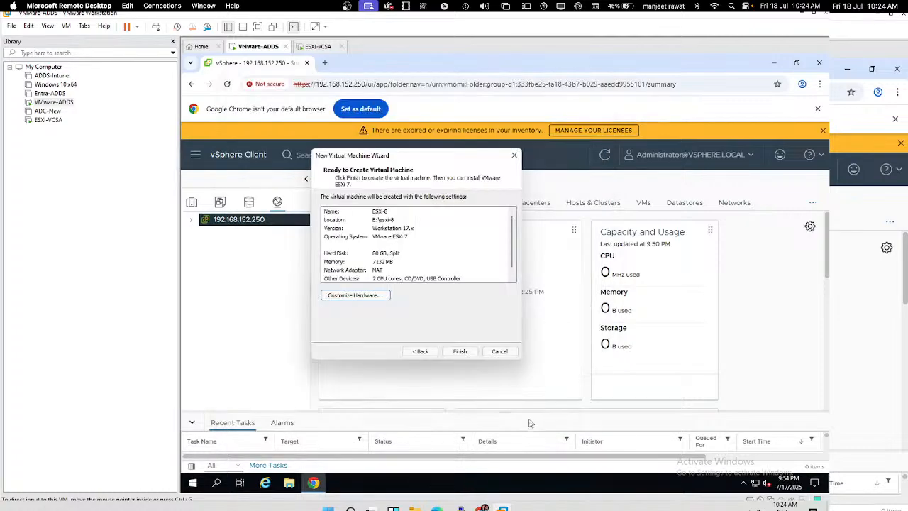
pyautogui.click(460, 351)
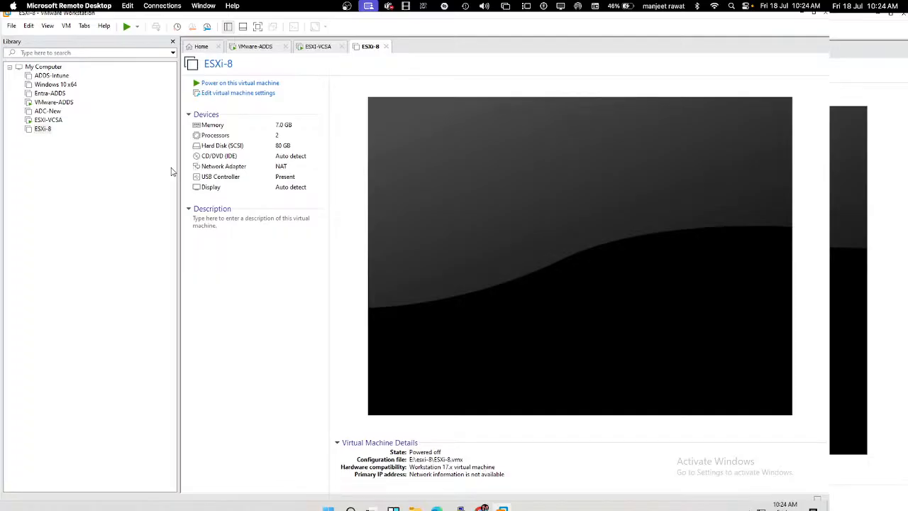
# Step: Power on ESXi-8, answering Yes to the ide1:0 CD/DVD prompt, and release input with Ctrl+Alt
pyautogui.click(263, 84)
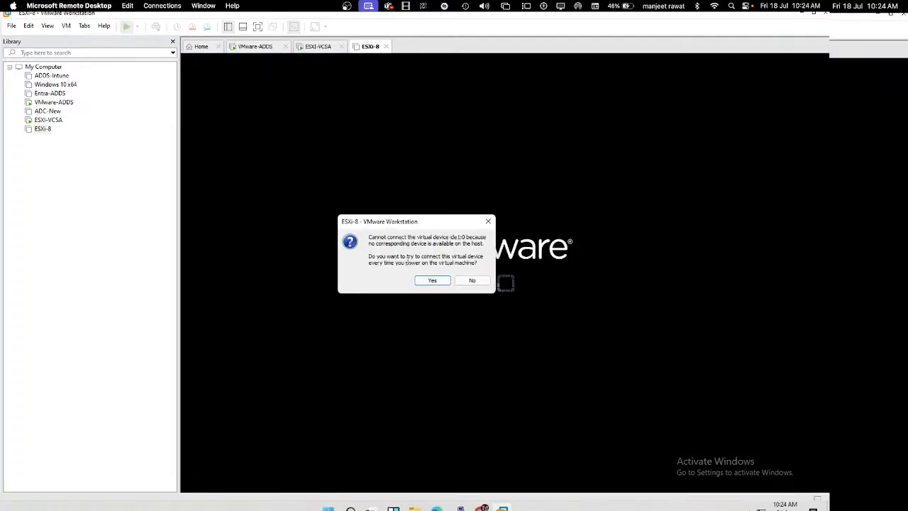
pyautogui.click(432, 280)
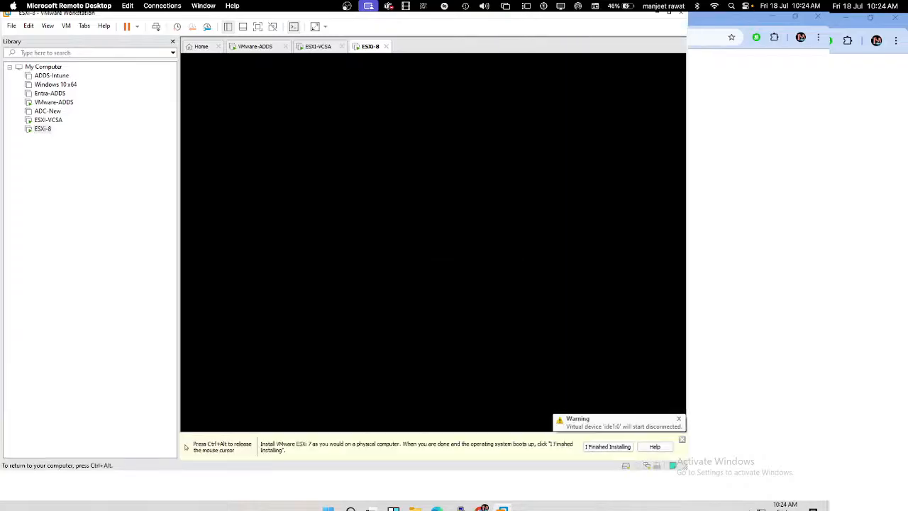
pyautogui.hotkey('ctrl', 'alt')
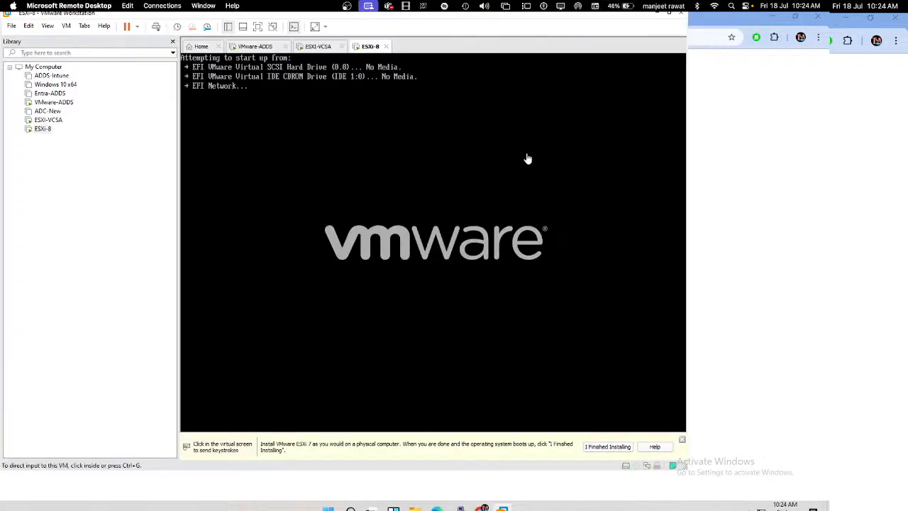
pyautogui.click(424, 171)
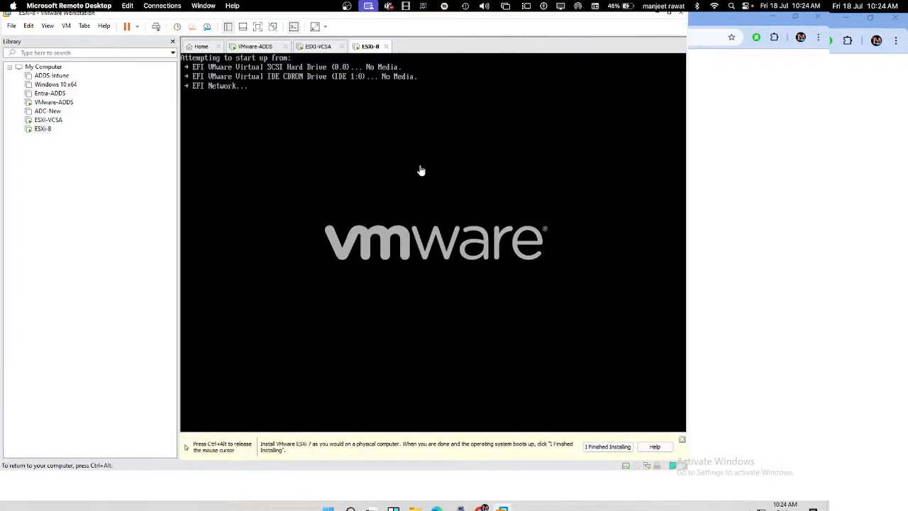
pyautogui.hotkey('ctrl', 'alt')
pyautogui.rightClick(371, 48)
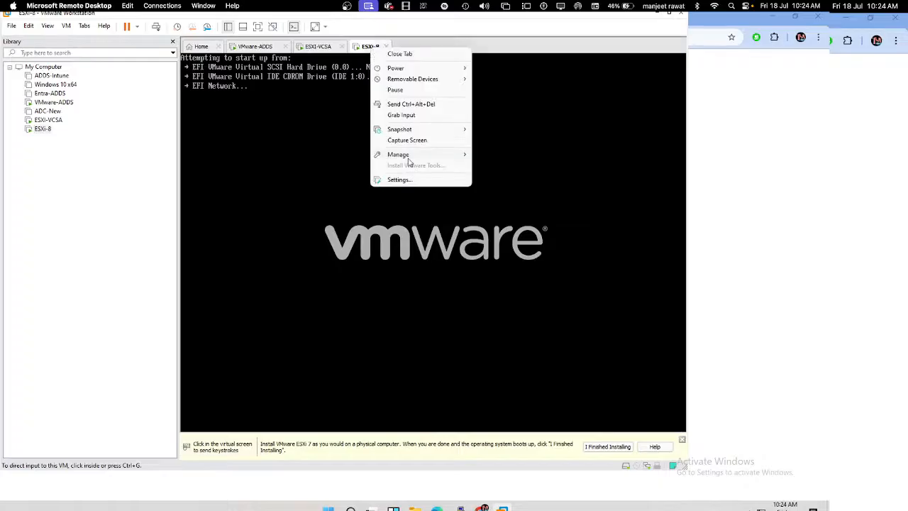
# Step: Attach J:\VMware_vSphere\esxi 8.iso to ESXi-8's CD/DVD drive, mark it Connected, and save
pyautogui.click(404, 179)
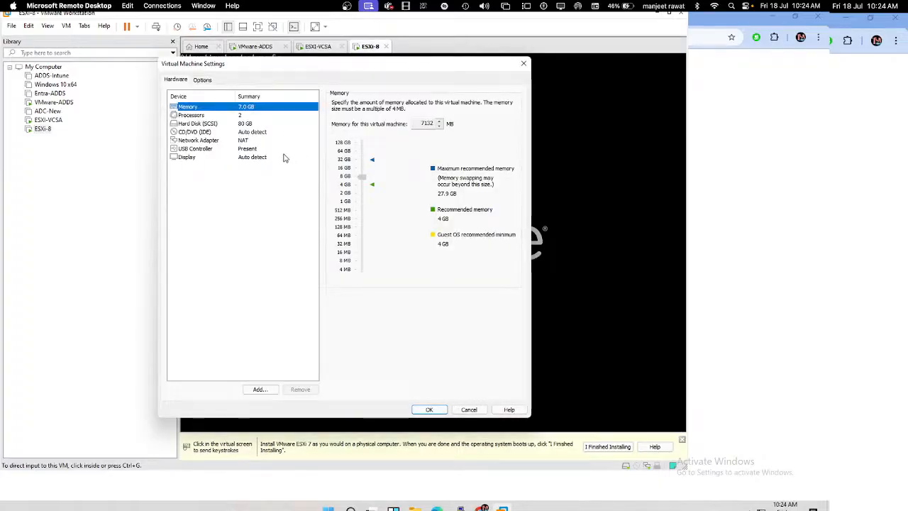
pyautogui.click(221, 133)
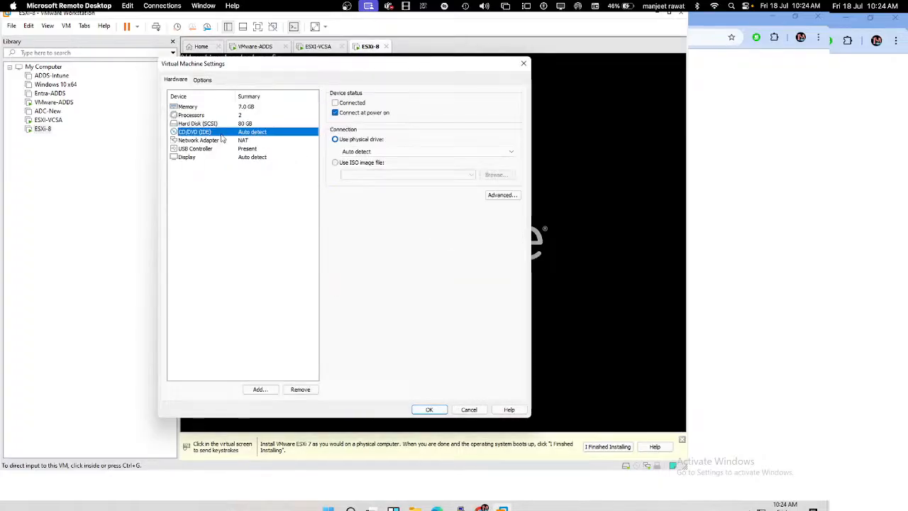
pyautogui.click(343, 103)
pyautogui.click(342, 166)
pyautogui.click(487, 180)
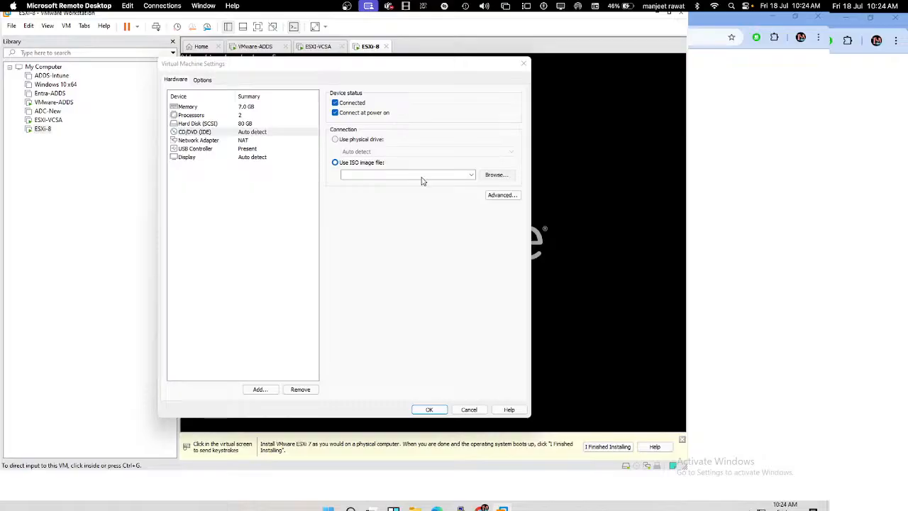
pyautogui.scroll(-1, 127, 262)
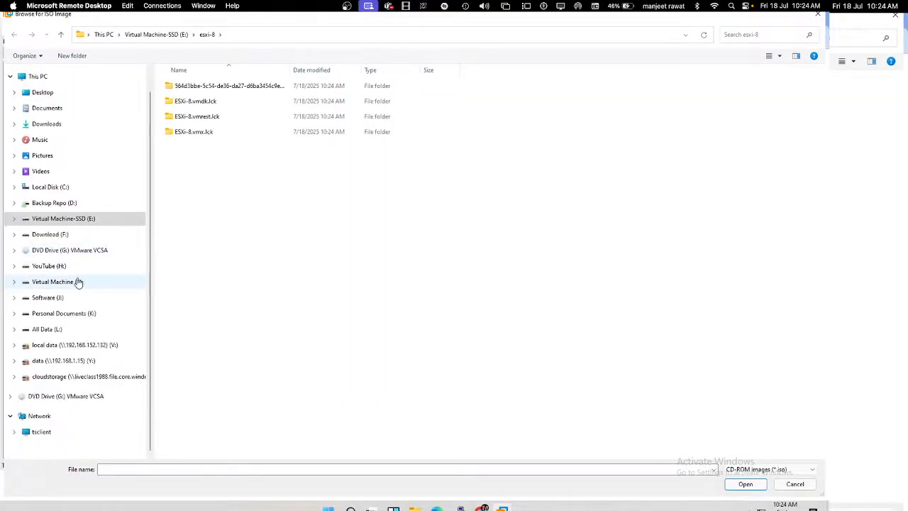
pyautogui.click(55, 298)
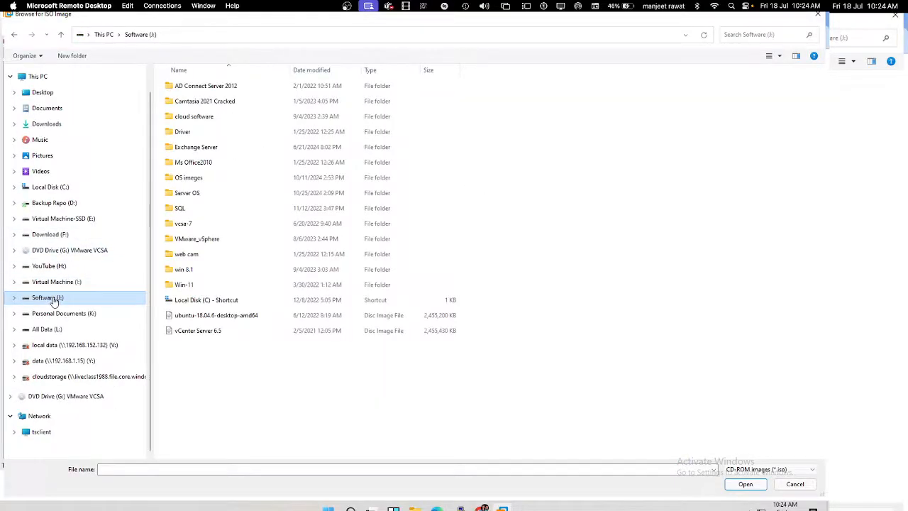
pyautogui.doubleClick(192, 239)
pyautogui.doubleClick(182, 86)
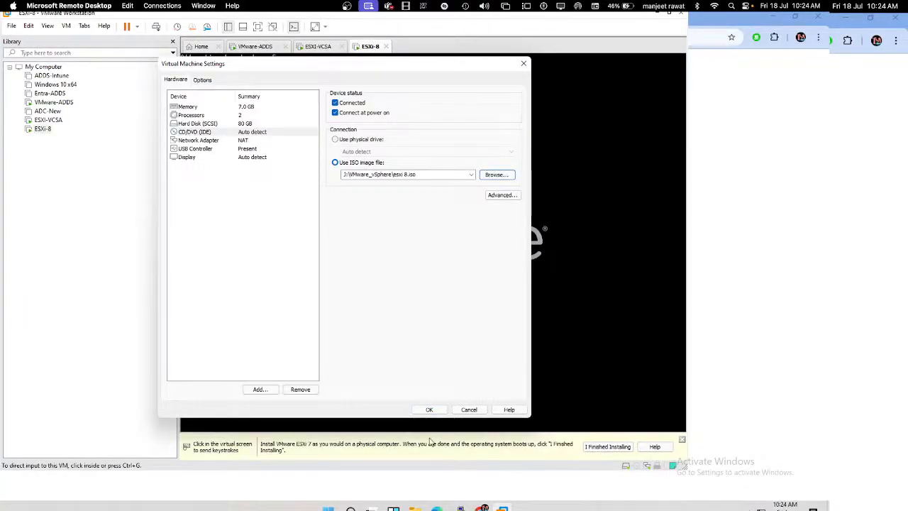
pyautogui.click(429, 410)
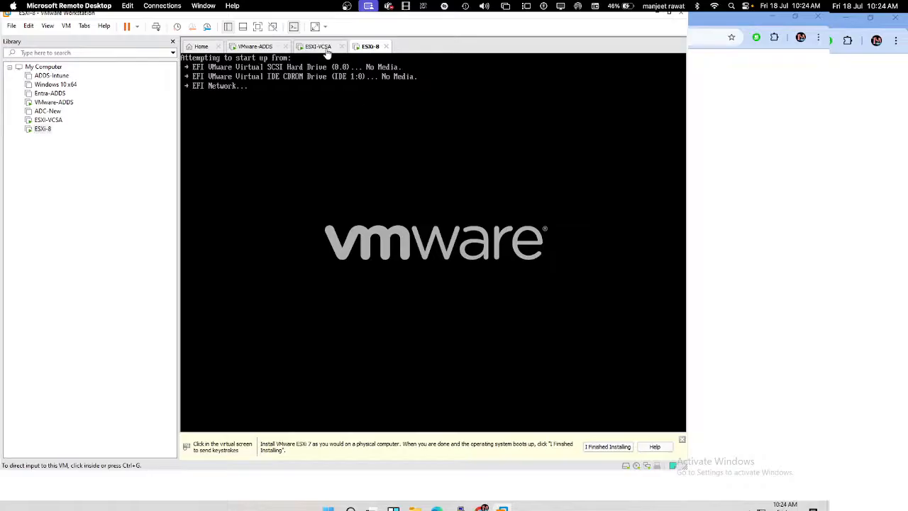
# Step: Reset ESXi-8 via Power > Reset so it boots the installer, then maximize Workstation
pyautogui.rightClick(369, 50)
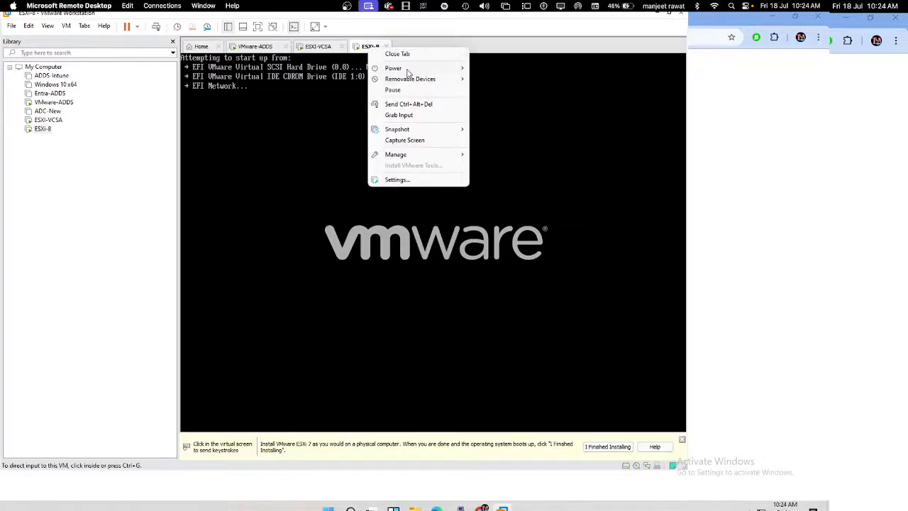
pyautogui.moveTo(407, 69)
pyautogui.click(491, 148)
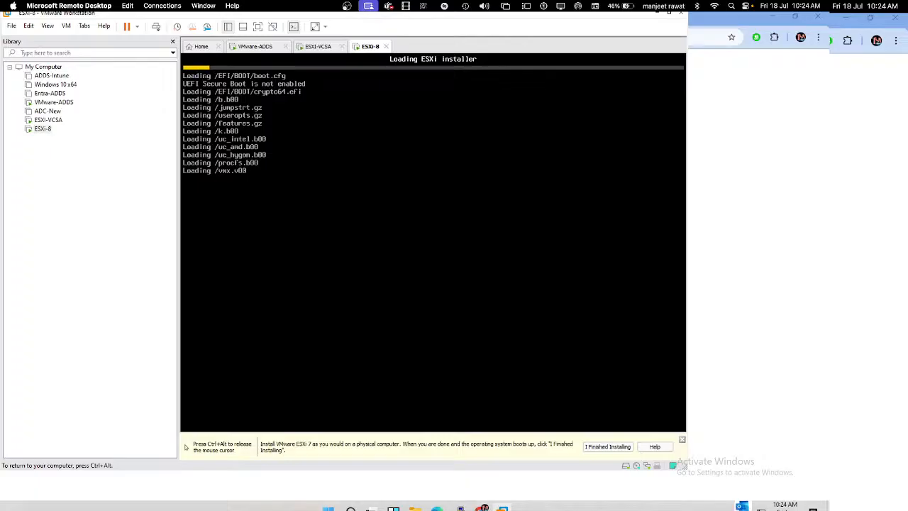
pyautogui.hotkey('ctrl', 'alt')
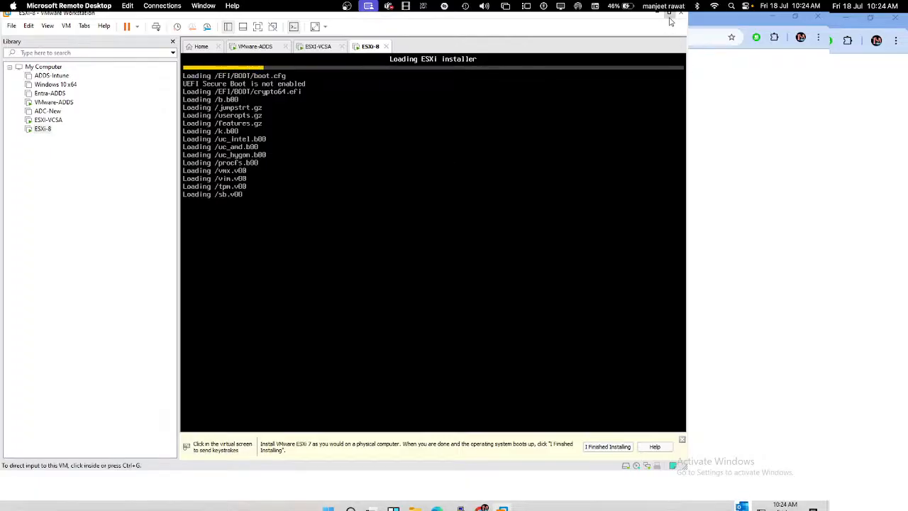
pyautogui.click(669, 17)
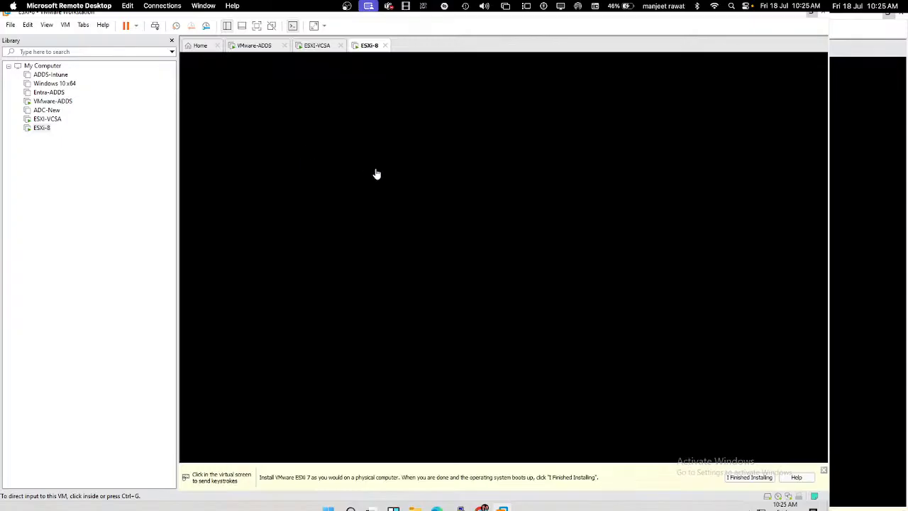
# Step: Focus the ESXi-8 console while the ESXi 8.0.0 boot modules load, releasing input with Ctrl+Alt
pyautogui.click(376, 175)
pyautogui.hotkey('ctrl', 'alt')
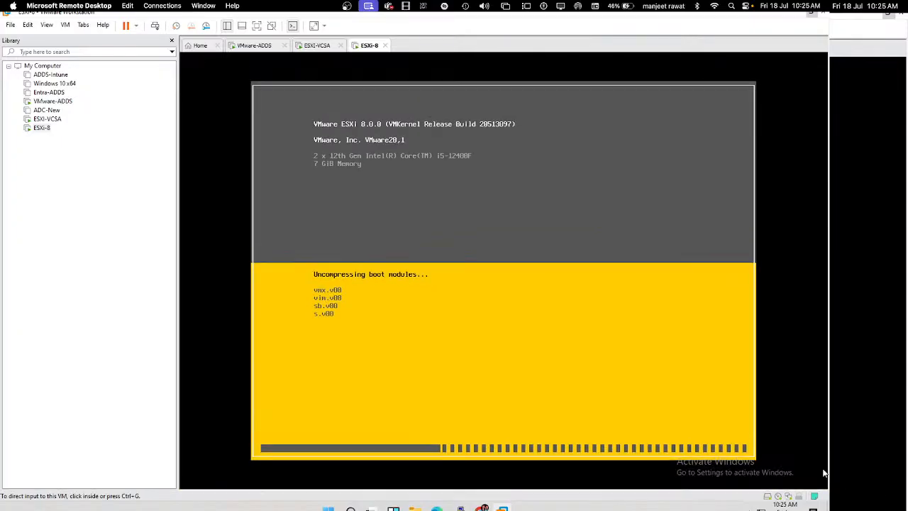
pyautogui.click(524, 329)
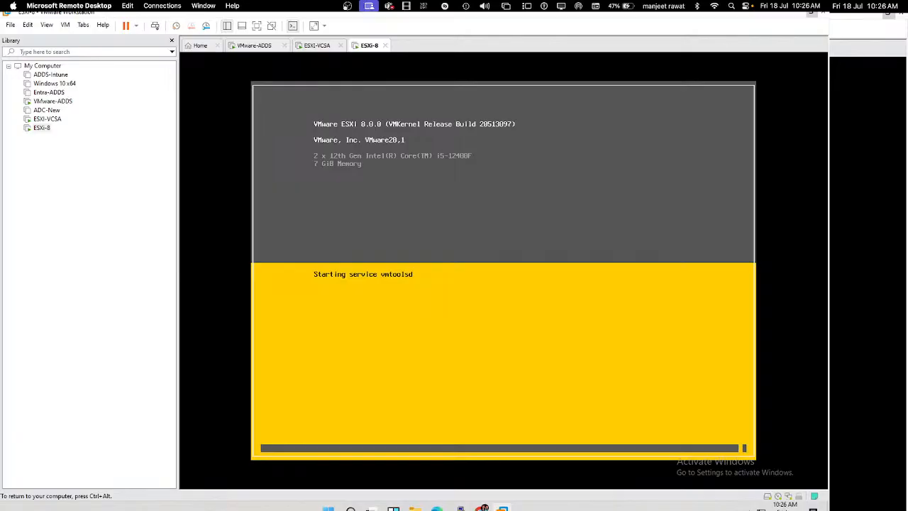
pyautogui.hotkey('ctrl', 'alt')
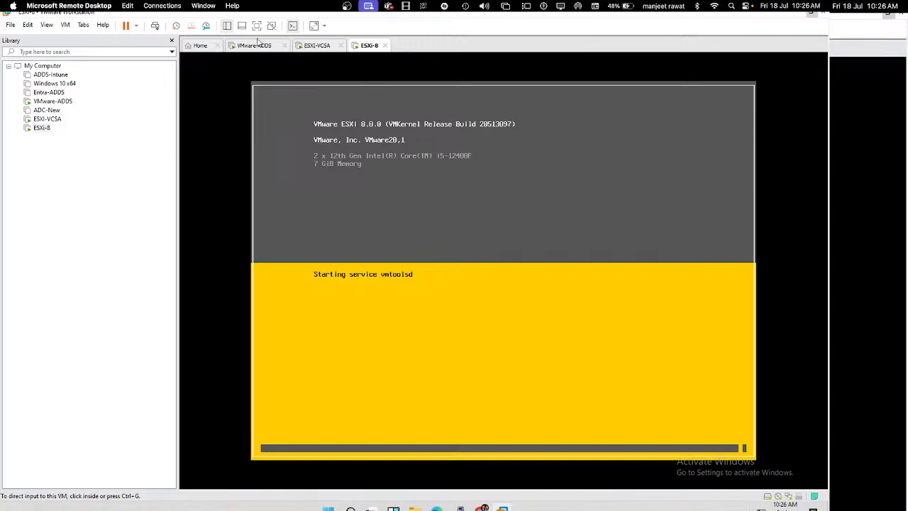
pyautogui.click(388, 220)
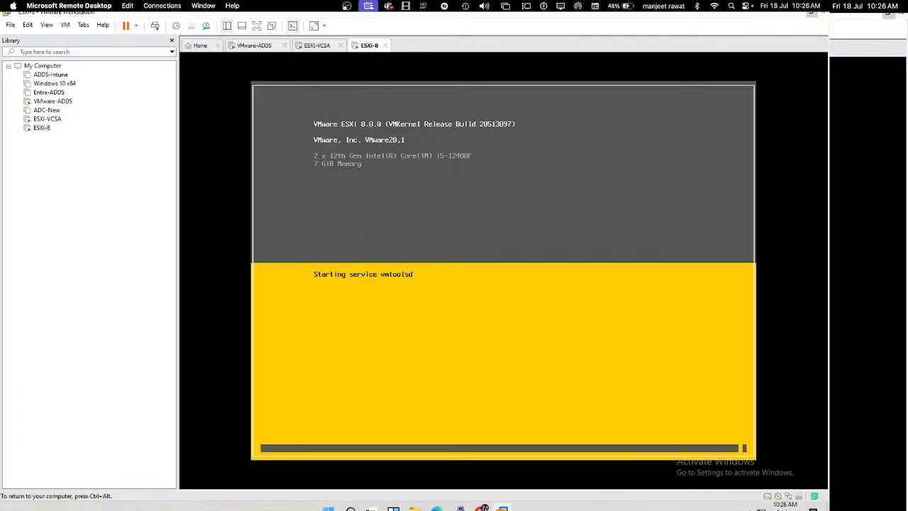
pyautogui.hotkey('ctrl', 'alt')
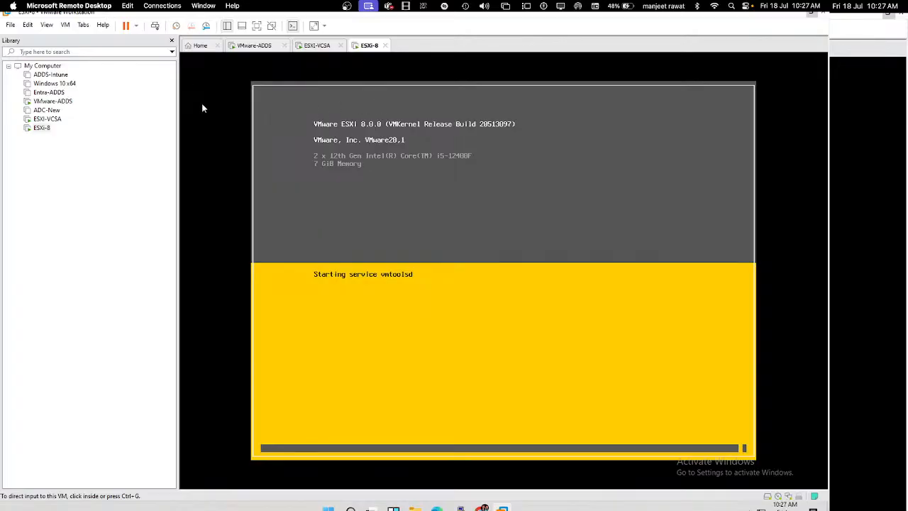
pyautogui.click(255, 47)
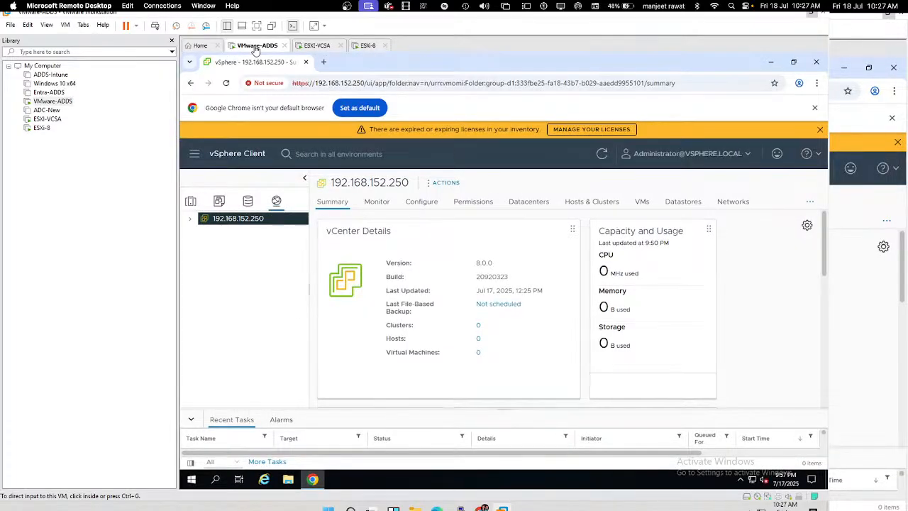
# Step: Go full screen, switch to Hosts and Clusters, enlarge Recent Tasks, then return to the ESXi-8 console
pyautogui.click(257, 27)
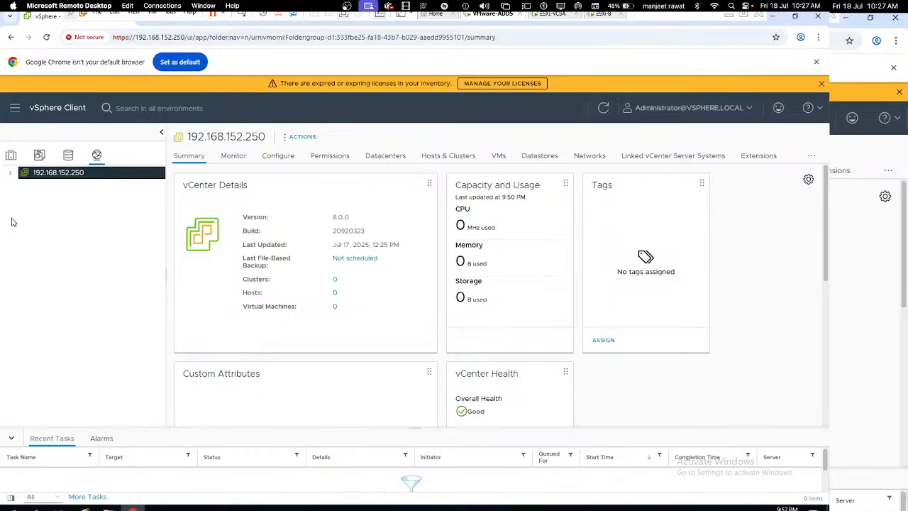
pyautogui.click(10, 158)
pyautogui.moveTo(142, 428); pyautogui.dragTo(141, 391)
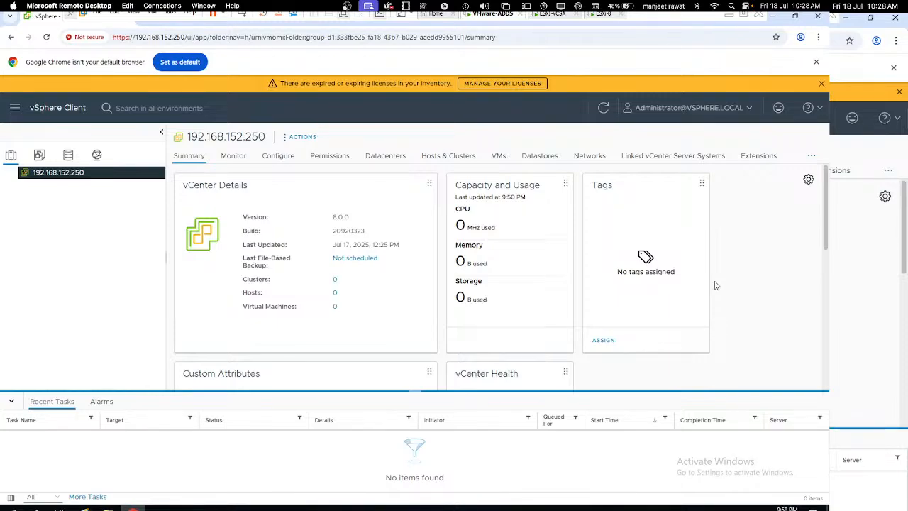
pyautogui.click(605, 23)
# Step: Accept the EULA, keep the disk and US Default keyboard, set root password, start installing ESXi
pyautogui.press('Return')
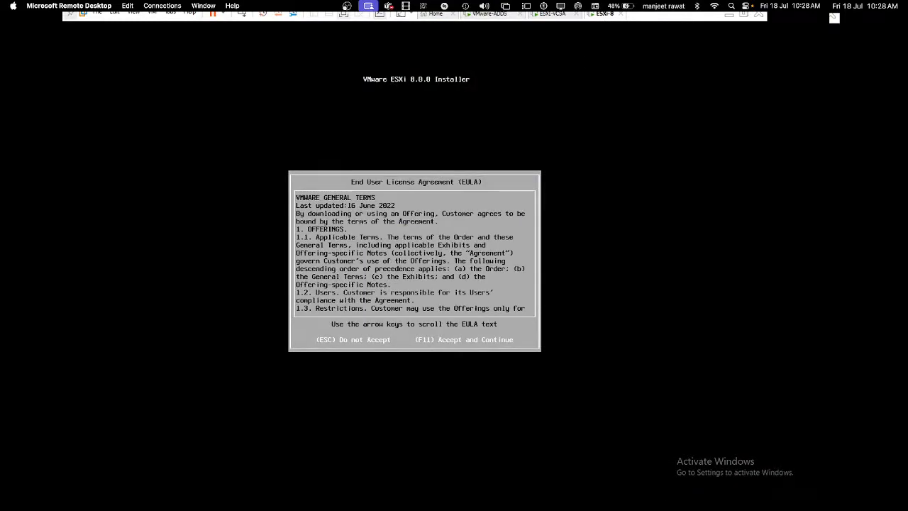
pyautogui.press('F11')
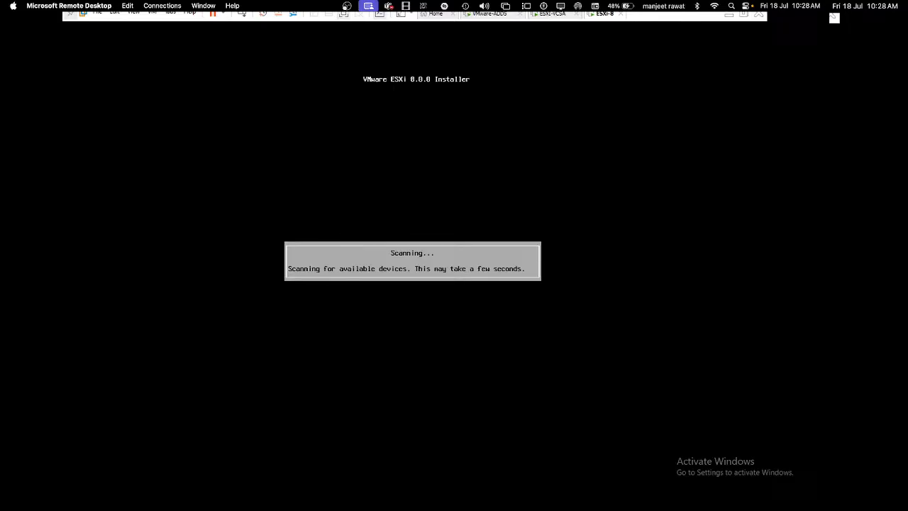
pyautogui.press('Return')
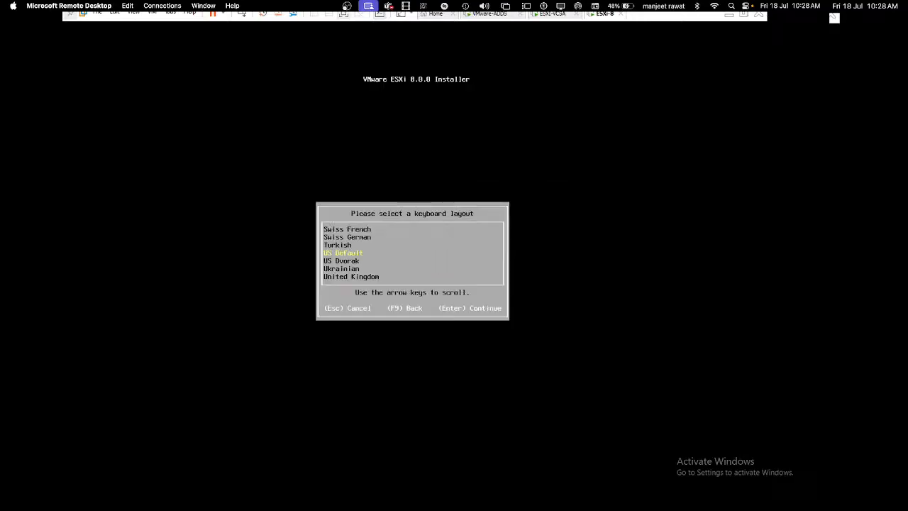
pyautogui.press('Return')
pyautogui.write('***')
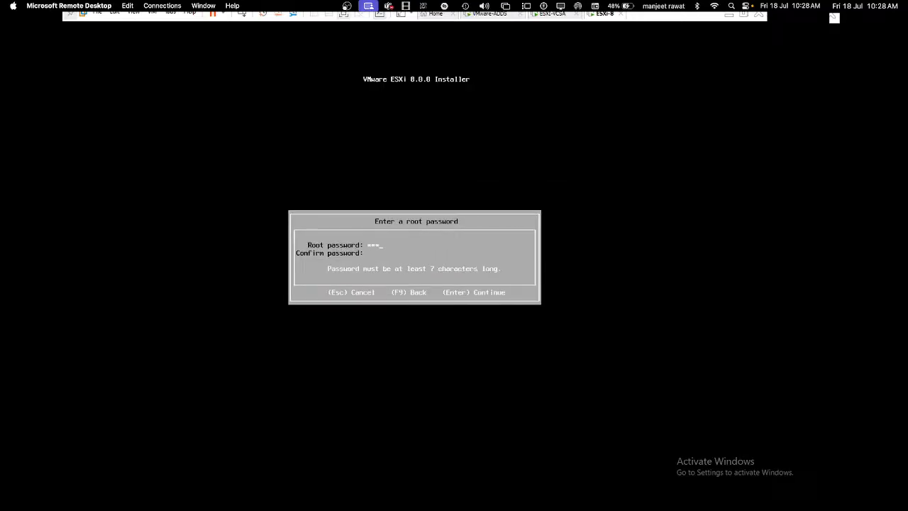
pyautogui.write('****')
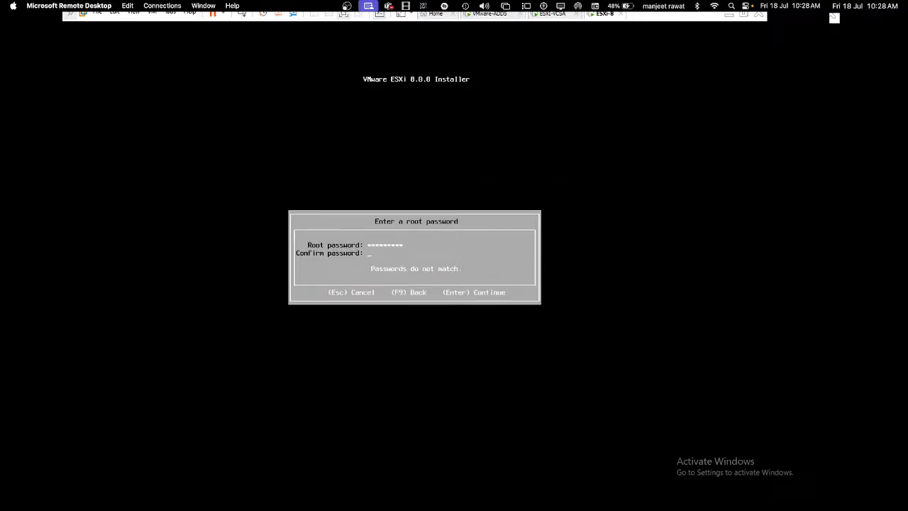
pyautogui.write('*********')
pyautogui.press('Return')
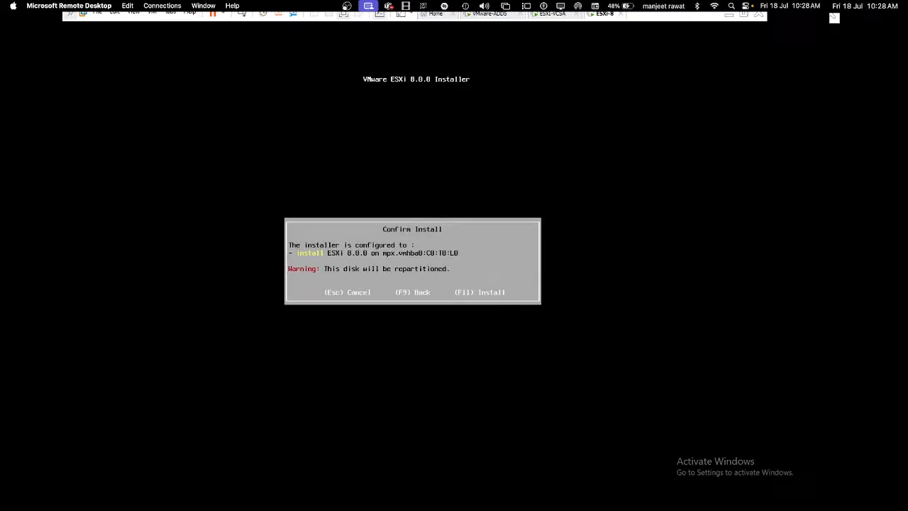
pyautogui.press('F11')
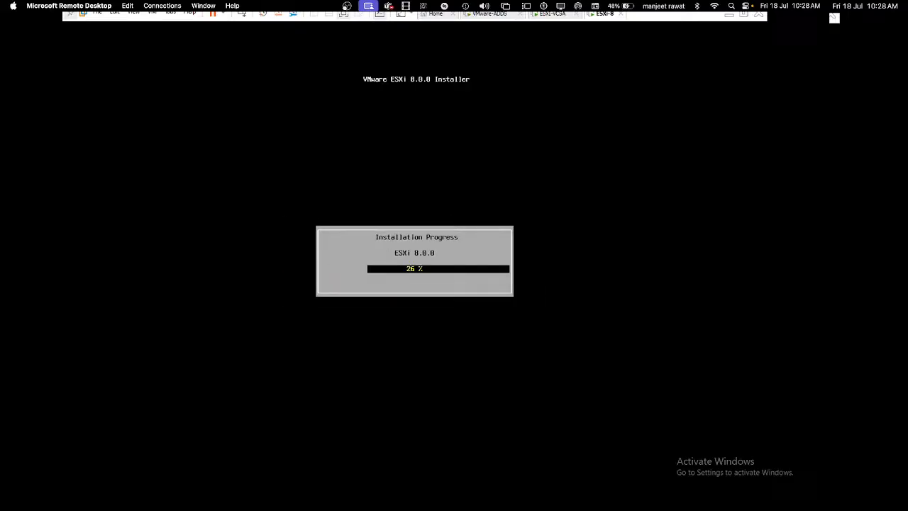
pyautogui.click(501, 16)
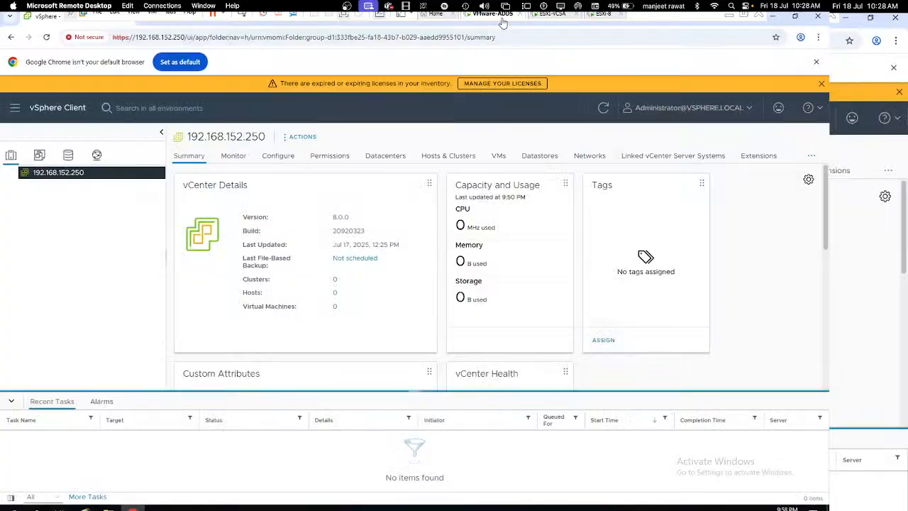
# Step: Show the New Datacenter and New Folder actions for vCenter 192.168.152.250, then return to the OneNote notes
pyautogui.rightClick(47, 178)
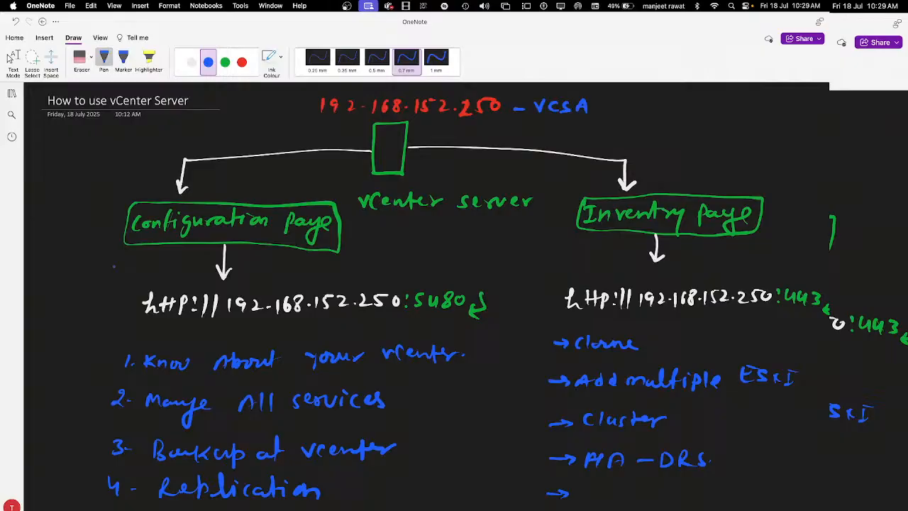
pyautogui.scroll(3, 454, 283)
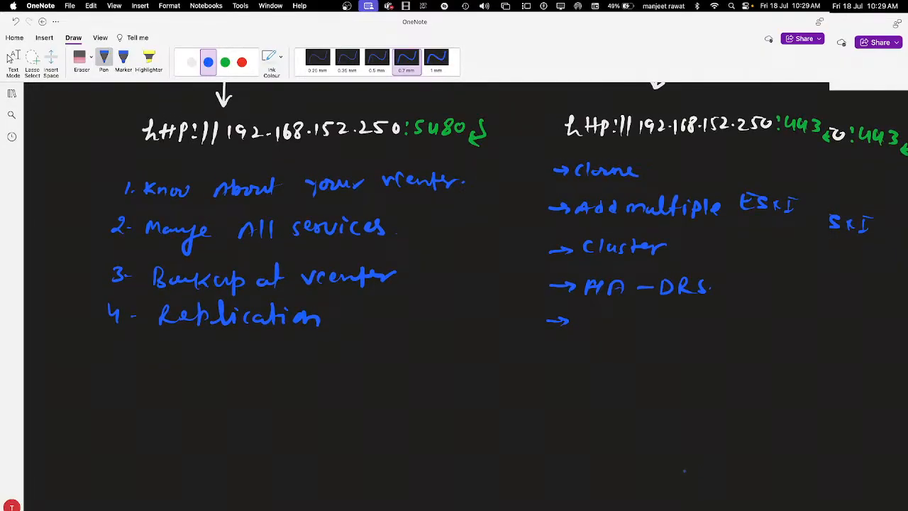
# Step: Draw a red vCenter server box near the top of the page
pyautogui.scroll(-5, 684, 470)
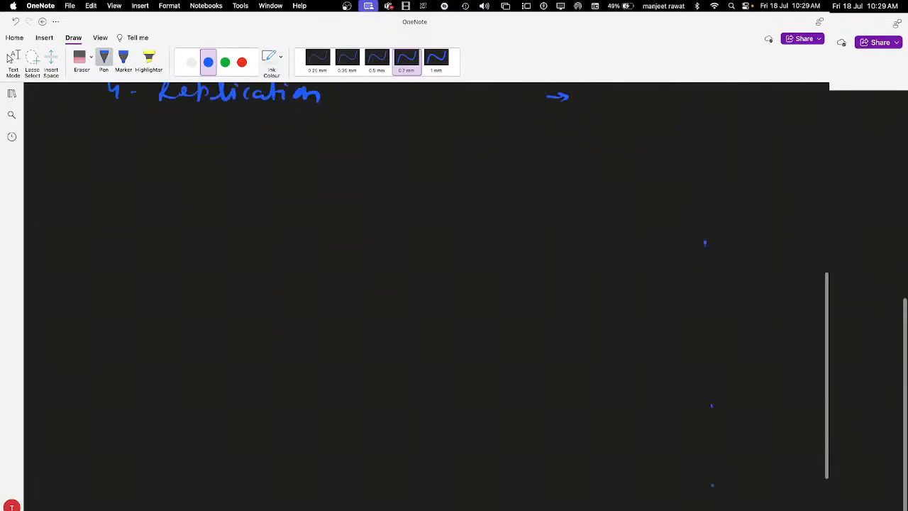
pyautogui.scroll(-2, 712, 486)
pyautogui.click(242, 63)
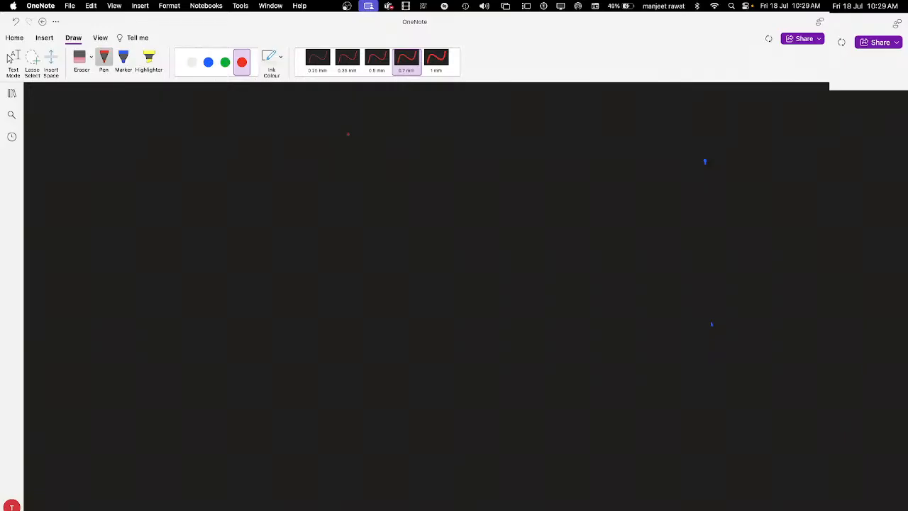
pyautogui.moveTo(318, 114)
pyautogui.mouseDown()
pyautogui.moveTo(319, 152)
pyautogui.moveTo(351, 107)
pyautogui.moveTo(342, 151)
pyautogui.moveTo(319, 152)
pyautogui.moveTo(323, 177)
pyautogui.moveTo(456, 175)
pyautogui.mouseUp()
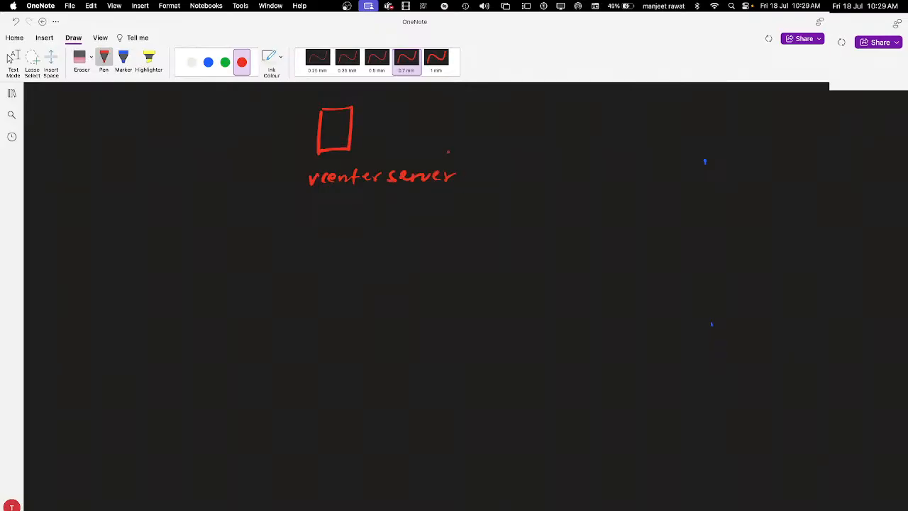
# Step: Sketch six white ESXi host boxes: two at the left, two at the bottom middle and two at the right
pyautogui.click(191, 62)
pyautogui.moveTo(75, 190); pyautogui.dragTo(73, 228)
pyautogui.moveTo(75, 187)
pyautogui.mouseDown()
pyautogui.moveTo(114, 185)
pyautogui.moveTo(72, 230)
pyautogui.mouseUp()
pyautogui.moveTo(74, 304); pyautogui.dragTo(65, 348)
pyautogui.moveTo(74, 304)
pyautogui.mouseDown()
pyautogui.moveTo(108, 302)
pyautogui.moveTo(63, 350)
pyautogui.mouseUp()
pyautogui.moveTo(377, 327); pyautogui.dragTo(372, 377)
pyautogui.moveTo(378, 323)
pyautogui.mouseDown()
pyautogui.moveTo(422, 322)
pyautogui.moveTo(376, 382)
pyautogui.mouseUp()
pyautogui.moveTo(506, 330)
pyautogui.mouseDown()
pyautogui.moveTo(500, 383)
pyautogui.moveTo(543, 328)
pyautogui.mouseUp()
pyautogui.moveTo(544, 328)
pyautogui.mouseDown()
pyautogui.moveTo(538, 376)
pyautogui.moveTo(500, 383)
pyautogui.mouseUp()
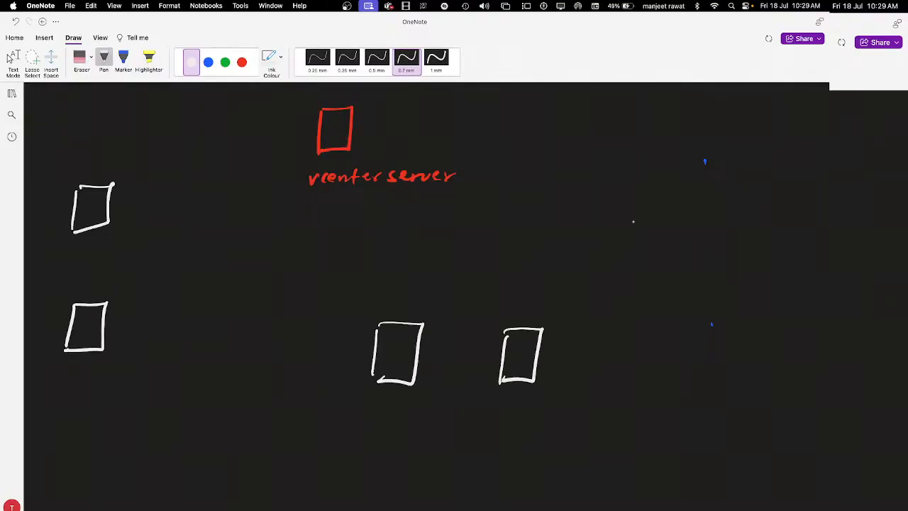
pyautogui.moveTo(651, 113); pyautogui.dragTo(645, 160)
pyautogui.moveTo(649, 111)
pyautogui.mouseDown()
pyautogui.moveTo(684, 108)
pyautogui.moveTo(680, 159)
pyautogui.mouseUp()
pyautogui.moveTo(681, 159); pyautogui.dragTo(646, 162)
pyautogui.moveTo(650, 214)
pyautogui.mouseDown()
pyautogui.moveTo(643, 263)
pyautogui.moveTo(680, 240)
pyautogui.moveTo(644, 261)
pyautogui.mouseUp()
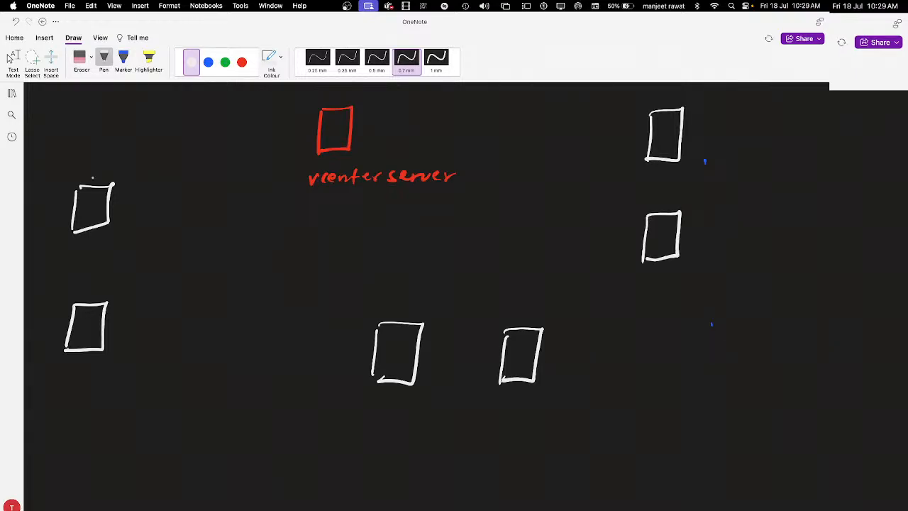
# Step: Handwrite ESXi-1 and ESXi-2 above the two left boxes
pyautogui.moveTo(76, 156)
pyautogui.mouseDown()
pyautogui.moveTo(87, 170)
pyautogui.moveTo(83, 164)
pyautogui.mouseUp()
pyautogui.moveTo(76, 156)
pyautogui.mouseDown()
pyautogui.moveTo(86, 155)
pyautogui.moveTo(88, 170)
pyautogui.mouseUp()
pyautogui.moveTo(102, 160)
pyautogui.mouseDown()
pyautogui.moveTo(110, 166)
pyautogui.moveTo(102, 171)
pyautogui.mouseUp()
pyautogui.moveTo(118, 158); pyautogui.dragTo(122, 170)
pyautogui.moveTo(115, 158); pyautogui.dragTo(135, 164)
pyautogui.moveTo(137, 161); pyautogui.dragTo(141, 171)
pyautogui.moveTo(80, 282)
pyautogui.mouseDown()
pyautogui.moveTo(81, 293)
pyautogui.moveTo(100, 291)
pyautogui.moveTo(91, 292)
pyautogui.mouseUp()
pyautogui.moveTo(106, 281)
pyautogui.mouseDown()
pyautogui.moveTo(110, 291)
pyautogui.moveTo(113, 282)
pyautogui.mouseUp()
pyautogui.moveTo(115, 286); pyautogui.dragTo(144, 291)
# Step: Label the remaining boxes ESXi-3 to ESXi-6 and draw a green brace joining ESXi-1 and ESXi-2
pyautogui.moveTo(371, 296); pyautogui.dragTo(372, 312)
pyautogui.moveTo(372, 305); pyautogui.dragTo(386, 295)
pyautogui.moveTo(388, 302); pyautogui.dragTo(401, 312)
pyautogui.moveTo(415, 301); pyautogui.dragTo(422, 313)
pyautogui.moveTo(417, 300)
pyautogui.mouseDown()
pyautogui.moveTo(426, 301)
pyautogui.moveTo(385, 307)
pyautogui.moveTo(405, 306)
pyautogui.moveTo(397, 317)
pyautogui.mouseUp()
pyautogui.moveTo(508, 308); pyautogui.dragTo(508, 323)
pyautogui.moveTo(508, 315); pyautogui.dragTo(518, 315)
pyautogui.moveTo(508, 323)
pyautogui.mouseDown()
pyautogui.moveTo(520, 323)
pyautogui.moveTo(522, 306)
pyautogui.moveTo(521, 321)
pyautogui.moveTo(542, 321)
pyautogui.mouseUp()
pyautogui.moveTo(542, 312)
pyautogui.mouseDown()
pyautogui.moveTo(533, 321)
pyautogui.moveTo(544, 323)
pyautogui.mouseUp()
pyautogui.moveTo(546, 310); pyautogui.dragTo(556, 309)
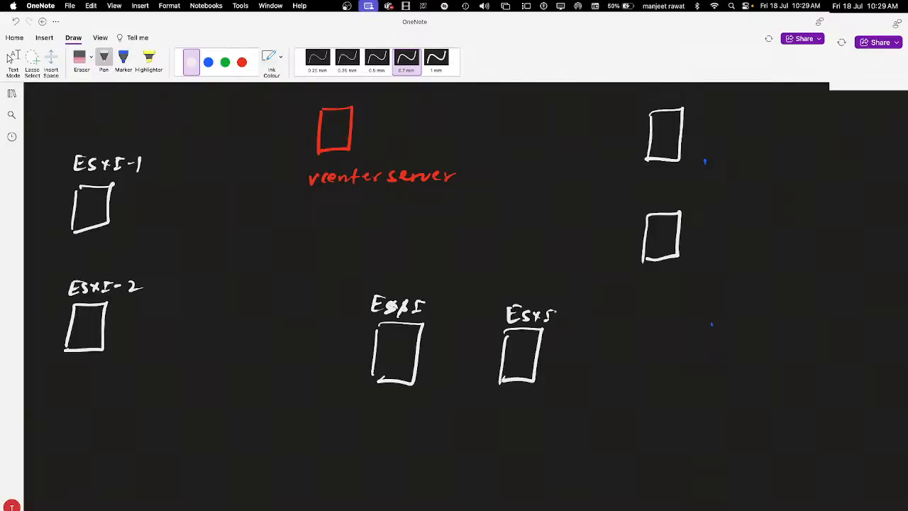
pyautogui.moveTo(641, 194); pyautogui.dragTo(641, 203)
pyautogui.moveTo(641, 203); pyautogui.dragTo(648, 198)
pyautogui.moveTo(641, 194)
pyautogui.mouseDown()
pyautogui.moveTo(651, 206)
pyautogui.moveTo(674, 204)
pyautogui.mouseUp()
pyautogui.moveTo(674, 197)
pyautogui.mouseDown()
pyautogui.moveTo(666, 205)
pyautogui.moveTo(673, 206)
pyautogui.mouseUp()
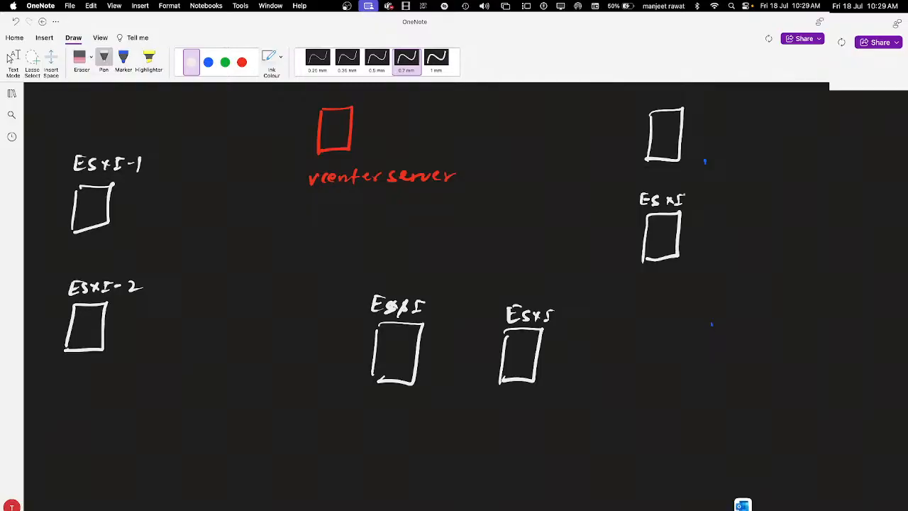
pyautogui.moveTo(428, 309); pyautogui.dragTo(444, 316)
pyautogui.moveTo(553, 319); pyautogui.dragTo(579, 323)
pyautogui.moveTo(686, 200); pyautogui.dragTo(706, 202)
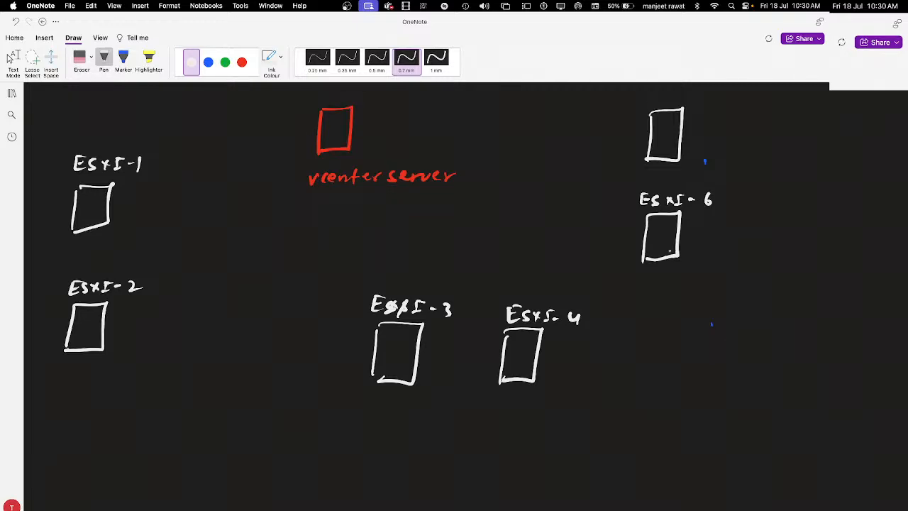
pyautogui.moveTo(706, 193); pyautogui.dragTo(705, 207)
pyautogui.moveTo(710, 192); pyautogui.dragTo(721, 190)
pyautogui.moveTo(647, 88)
pyautogui.mouseDown()
pyautogui.moveTo(646, 101)
pyautogui.moveTo(656, 87)
pyautogui.moveTo(655, 101)
pyautogui.moveTo(688, 98)
pyautogui.mouseUp()
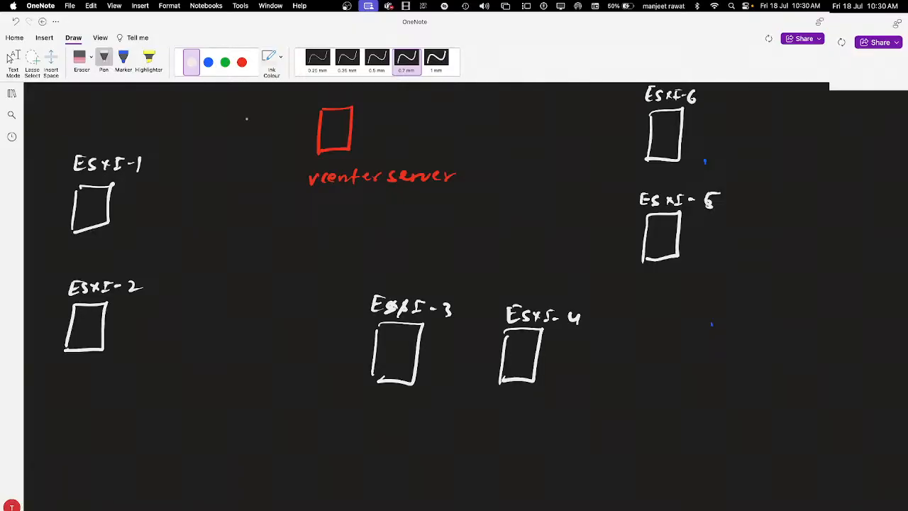
pyautogui.click(225, 62)
pyautogui.moveTo(138, 205)
pyautogui.mouseDown()
pyautogui.moveTo(160, 245)
pyautogui.moveTo(137, 325)
pyautogui.mouseUp()
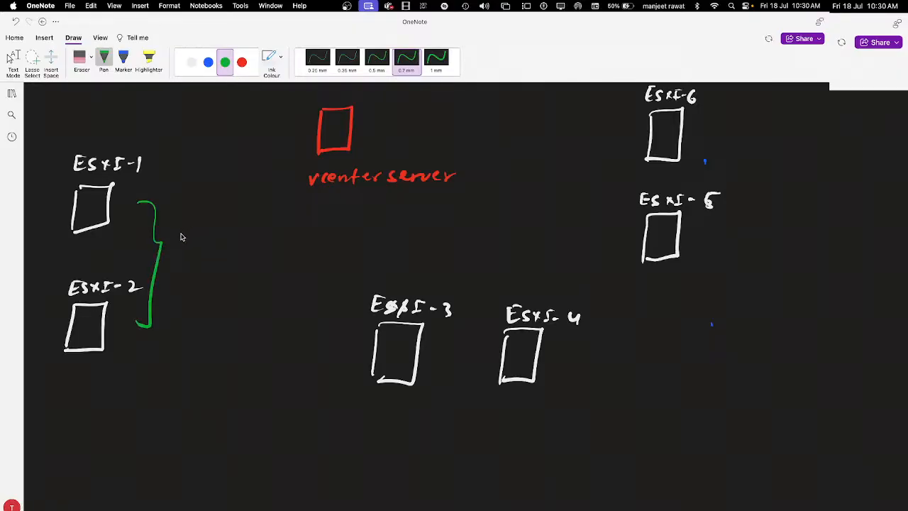
# Step: Write HR beside the ESXi-1/ESXi-2 brace, and bracket ESXi-3 and ESXi-4 with an arrow labelled sales
pyautogui.click(181, 246)
pyautogui.moveTo(181, 242)
pyautogui.mouseDown()
pyautogui.moveTo(196, 256)
pyautogui.moveTo(210, 244)
pyautogui.moveTo(217, 257)
pyautogui.mouseUp()
pyautogui.moveTo(402, 284)
pyautogui.mouseDown()
pyautogui.moveTo(522, 268)
pyautogui.moveTo(542, 286)
pyautogui.moveTo(403, 282)
pyautogui.mouseUp()
pyautogui.moveTo(467, 265)
pyautogui.mouseDown()
pyautogui.moveTo(467, 240)
pyautogui.moveTo(476, 246)
pyautogui.mouseUp()
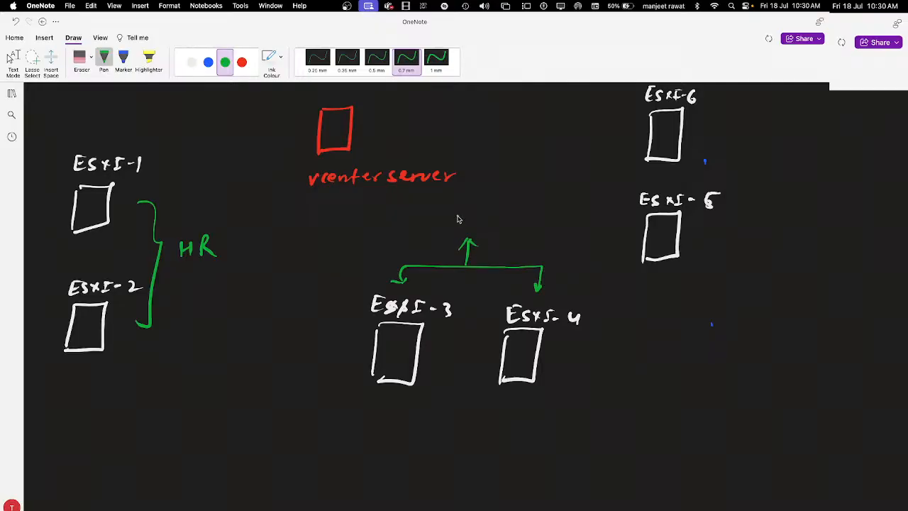
pyautogui.moveTo(462, 214)
pyautogui.mouseDown()
pyautogui.moveTo(453, 227)
pyautogui.moveTo(495, 225)
pyautogui.mouseUp()
pyautogui.moveTo(505, 216); pyautogui.dragTo(503, 229)
# Step: Bracket ESXi-5 and ESXi-6 in green with a left-pointing arrow labelled IT
pyautogui.moveTo(636, 121)
pyautogui.mouseDown()
pyautogui.moveTo(614, 211)
pyautogui.moveTo(633, 132)
pyautogui.mouseUp()
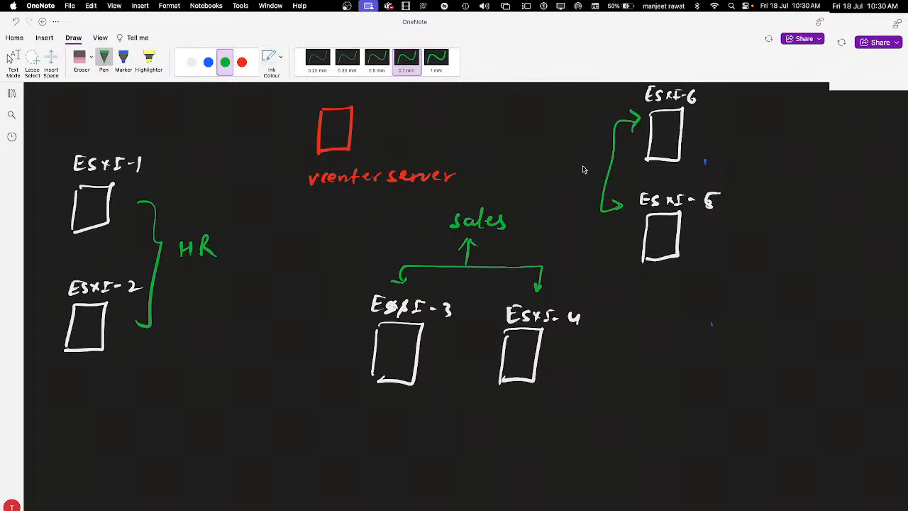
pyautogui.moveTo(608, 159); pyautogui.dragTo(588, 161)
pyautogui.moveTo(596, 154); pyautogui.dragTo(596, 167)
pyautogui.moveTo(537, 157)
pyautogui.mouseDown()
pyautogui.moveTo(529, 171)
pyautogui.moveTo(541, 162)
pyautogui.mouseUp()
pyautogui.moveTo(550, 156)
pyautogui.mouseDown()
pyautogui.moveTo(547, 170)
pyautogui.moveTo(562, 156)
pyautogui.mouseUp()
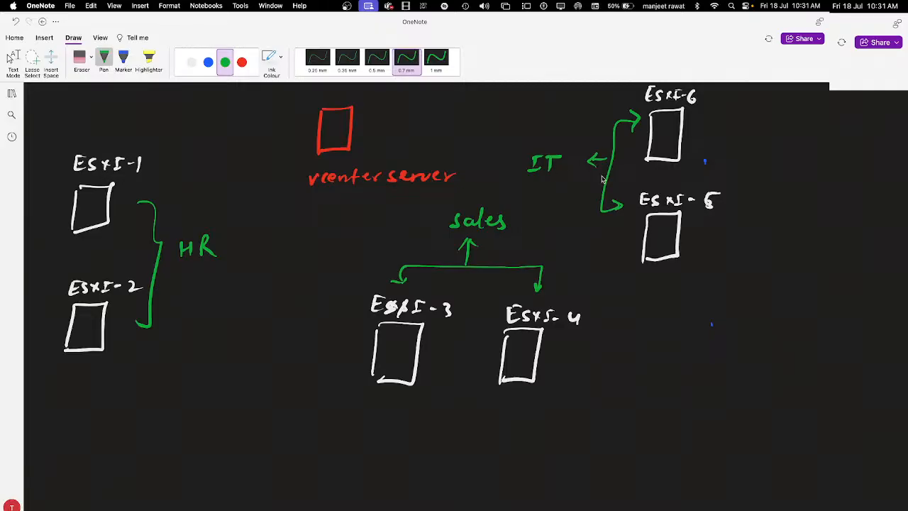
pyautogui.hotkey('ctrl', 'Right')
pyautogui.hotkey('ctrl', 'Right')
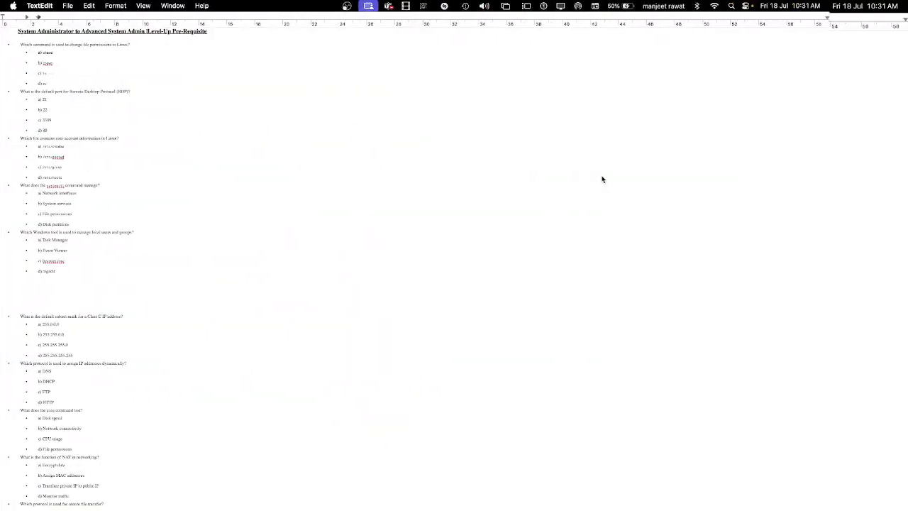
# Step: Create an HR-Department folder under vCenter 192.168.152.250
pyautogui.hotkey('ctrl', 'Left')
pyautogui.hotkey('ctrl', 'Left')
pyautogui.hotkey('ctrl', 'Left')
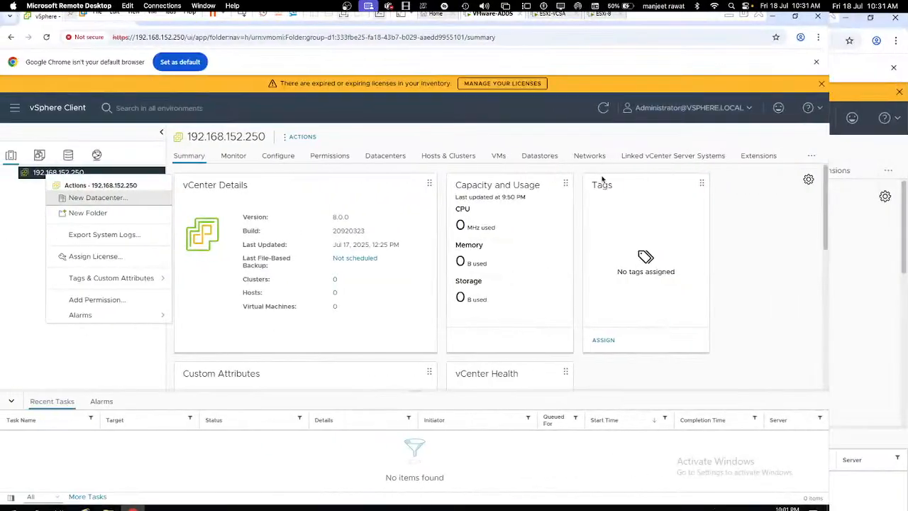
pyautogui.click(107, 213)
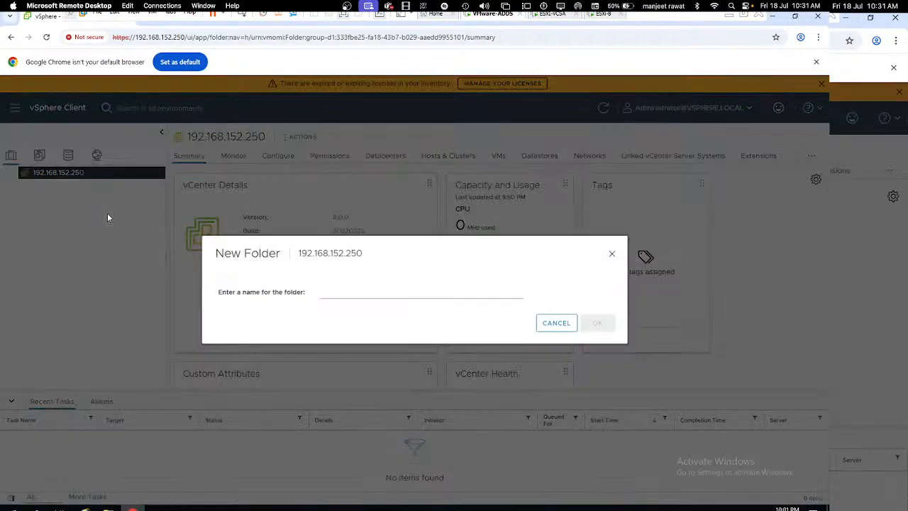
pyautogui.click(356, 294)
pyautogui.write('H')
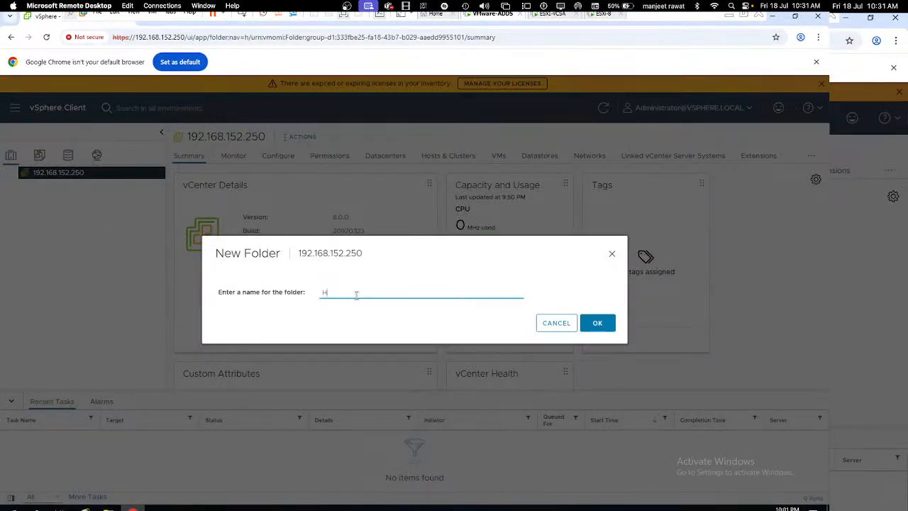
pyautogui.write('R-Departm')
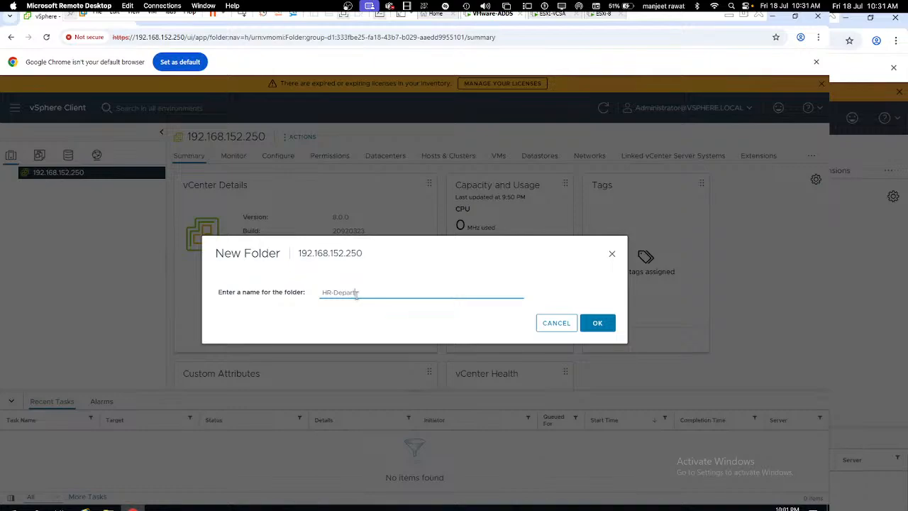
pyautogui.write('ent')
pyautogui.click(598, 324)
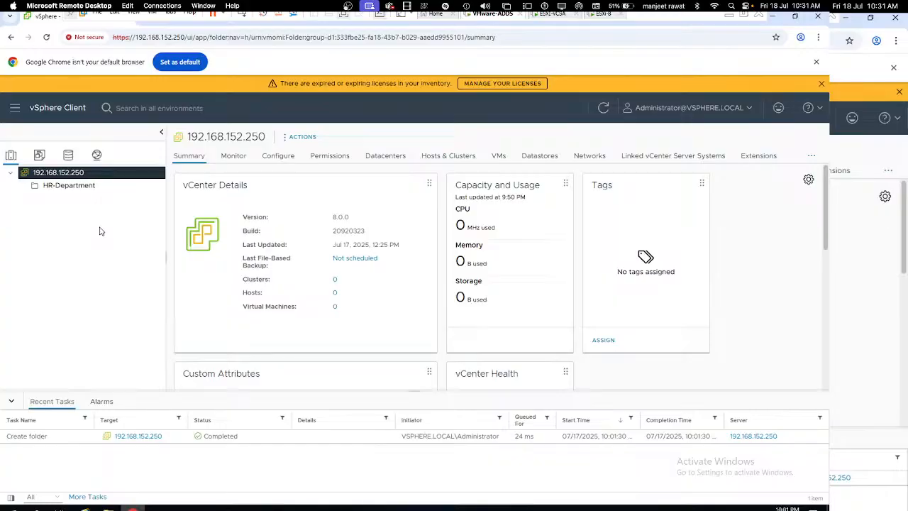
# Step: Create an IT-Department folder under the same vCenter and view its summary
pyautogui.rightClick(69, 175)
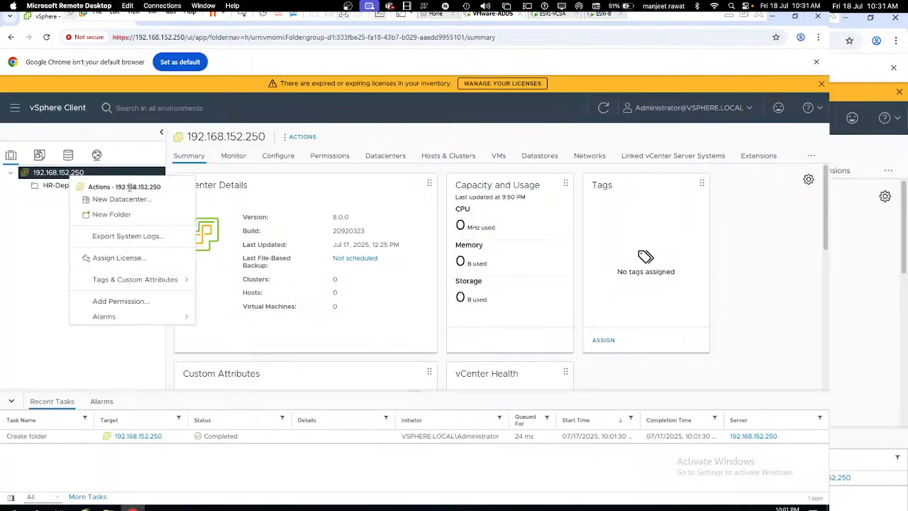
pyautogui.click(125, 215)
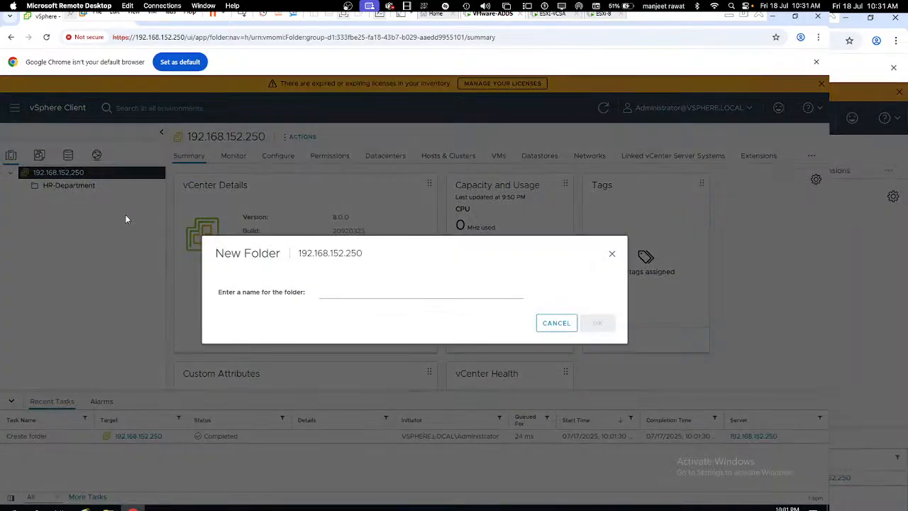
pyautogui.click(322, 294)
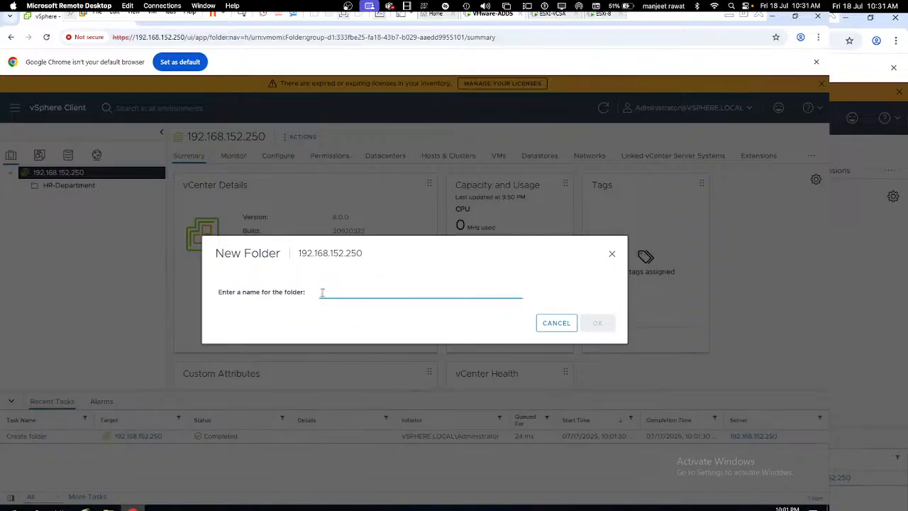
pyautogui.write('T-')
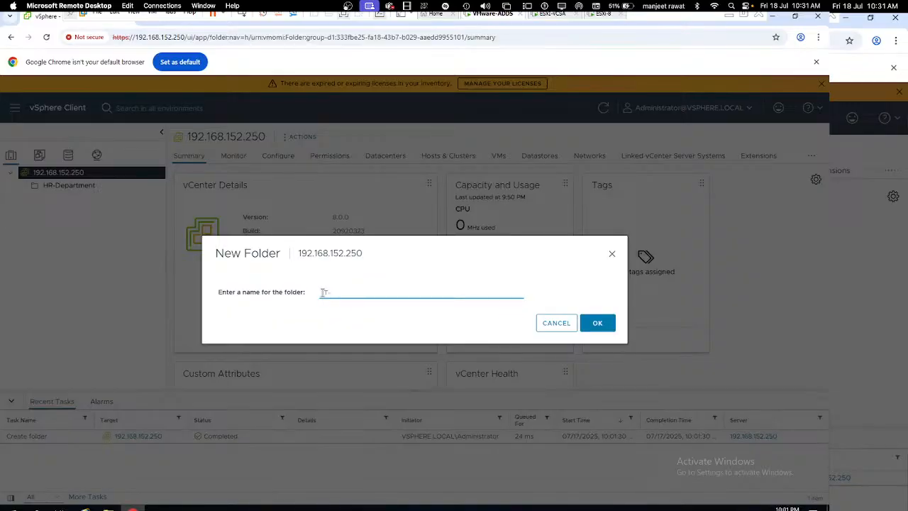
pyautogui.write('Department')
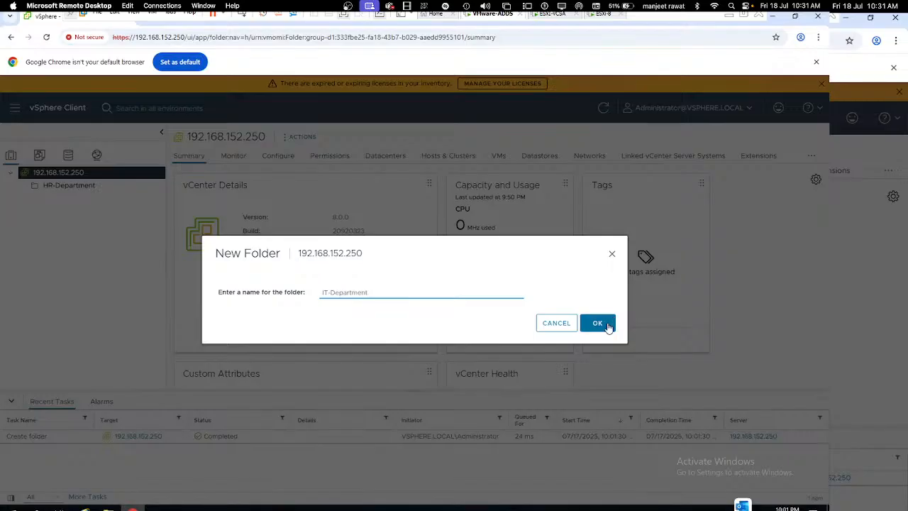
pyautogui.click(607, 324)
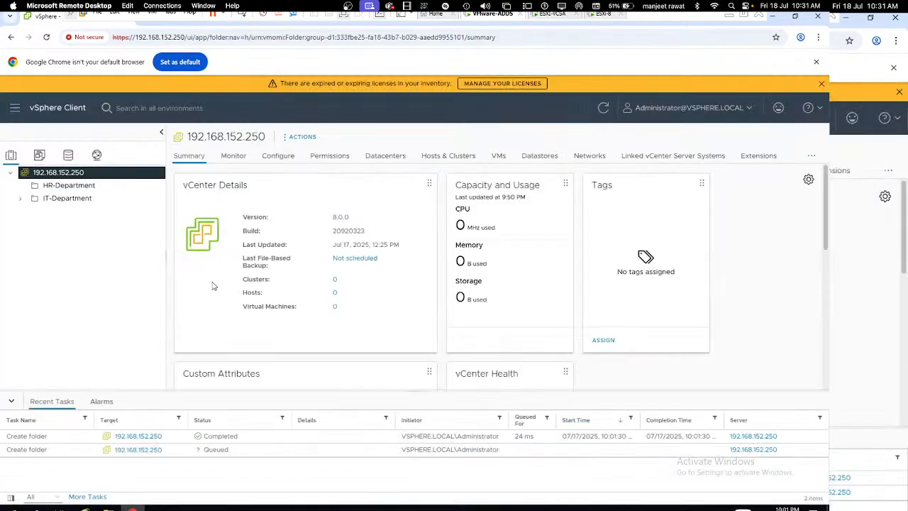
pyautogui.click(54, 203)
# Step: Add a datacenter named IT-Datacenter inside IT-Department, then expand the tree to show it
pyautogui.rightClick(54, 204)
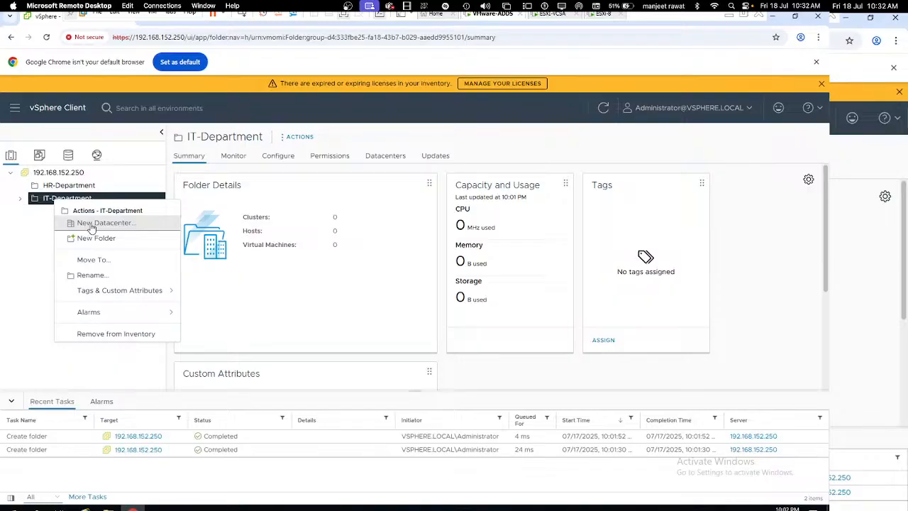
pyautogui.click(91, 224)
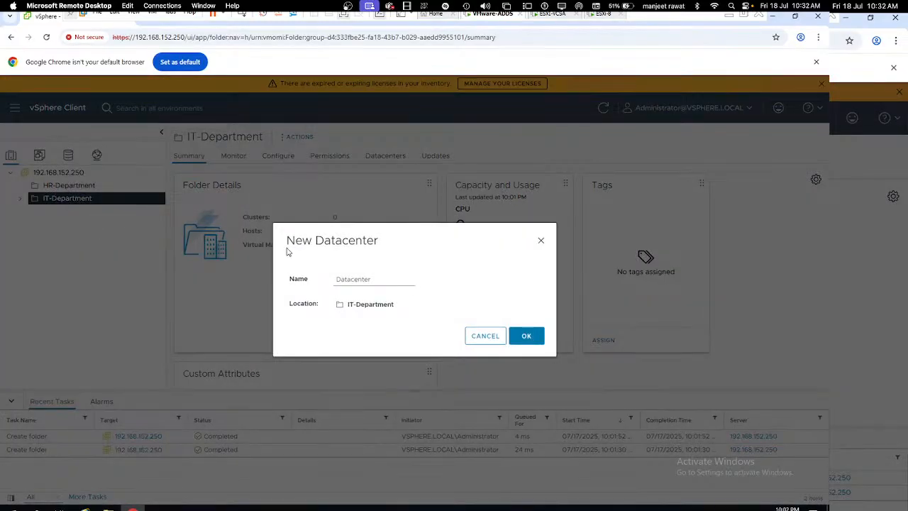
pyautogui.click(368, 278)
pyautogui.moveTo(369, 278); pyautogui.dragTo(315, 281)
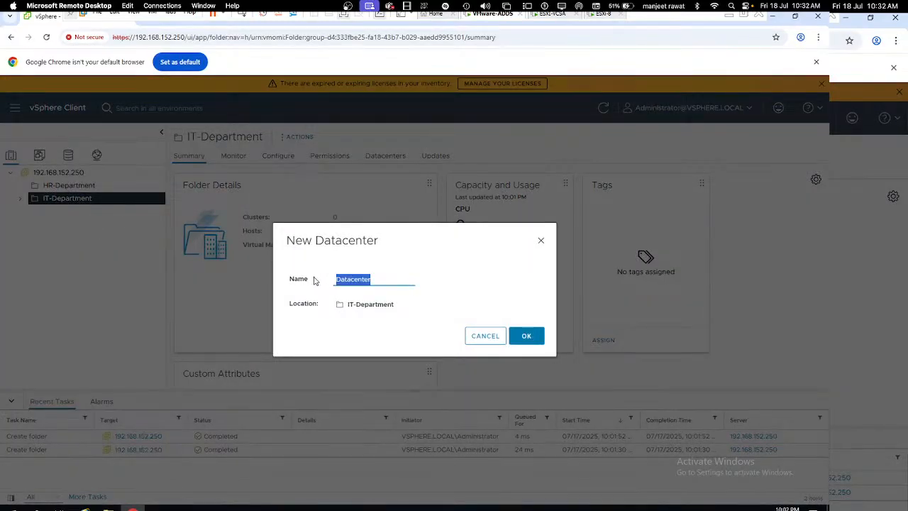
pyautogui.press('BackSpace')
pyautogui.write('IT-Datacenter')
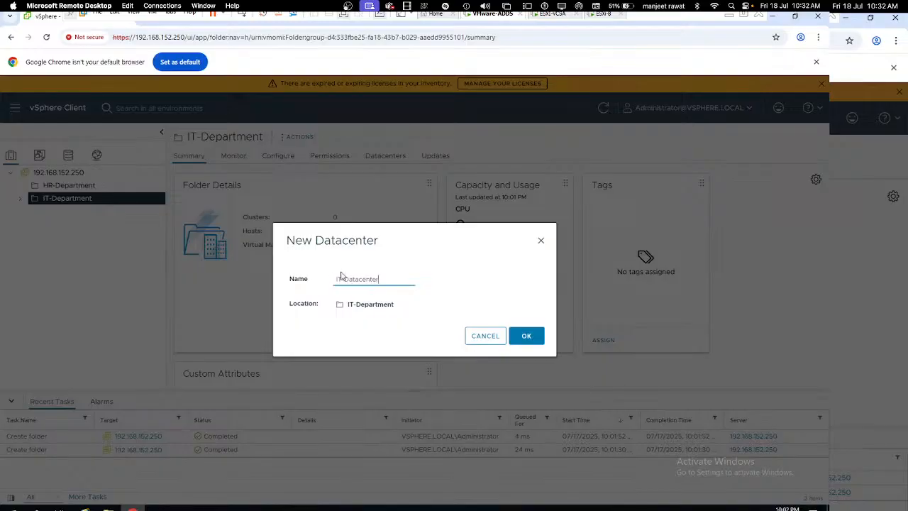
pyautogui.click(520, 333)
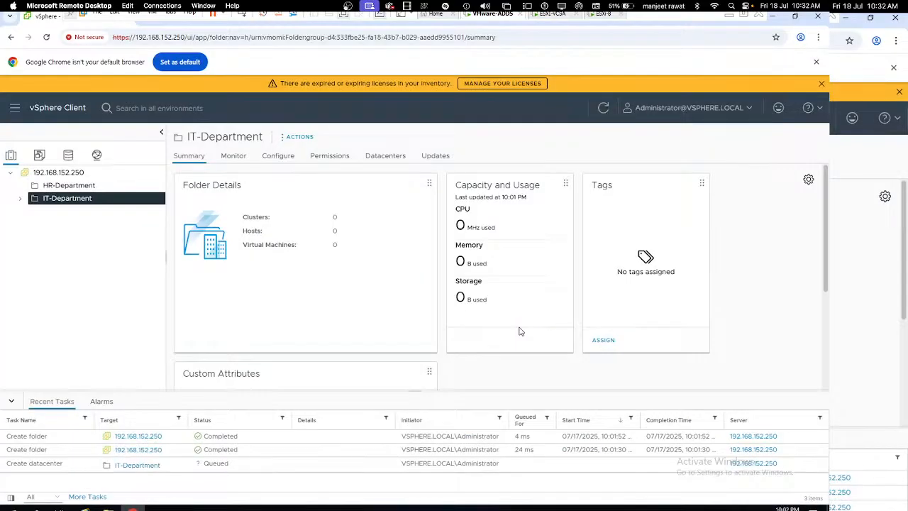
pyautogui.click(20, 200)
pyautogui.click(32, 214)
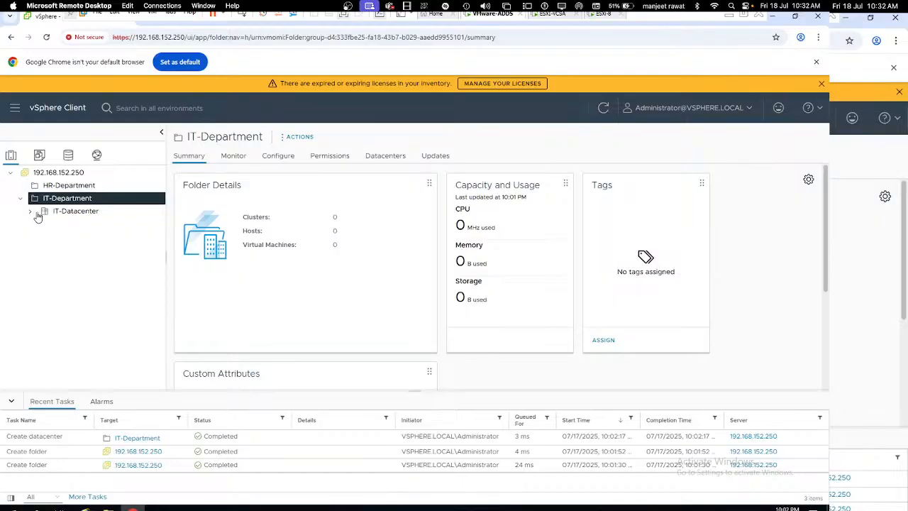
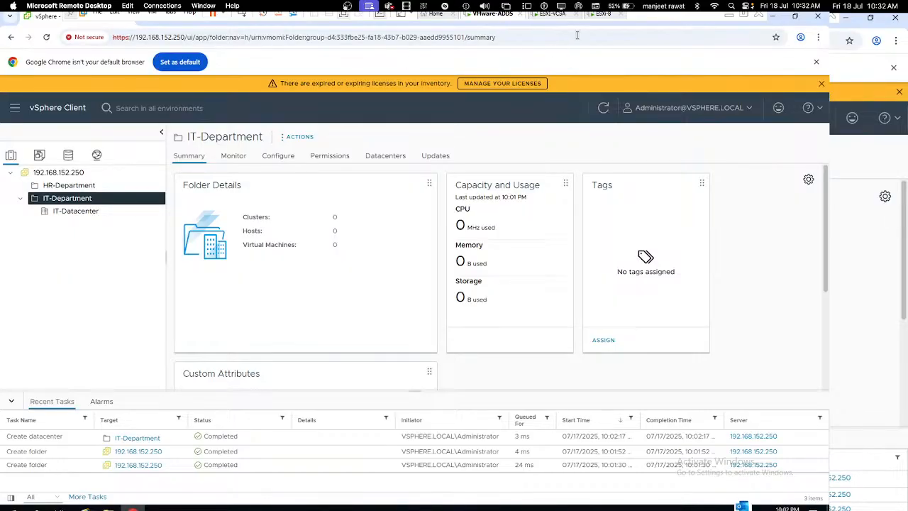
# Step: Reboot the newly installed ESXi-8 server from its installer console, then return to vSphere
pyautogui.click(600, 19)
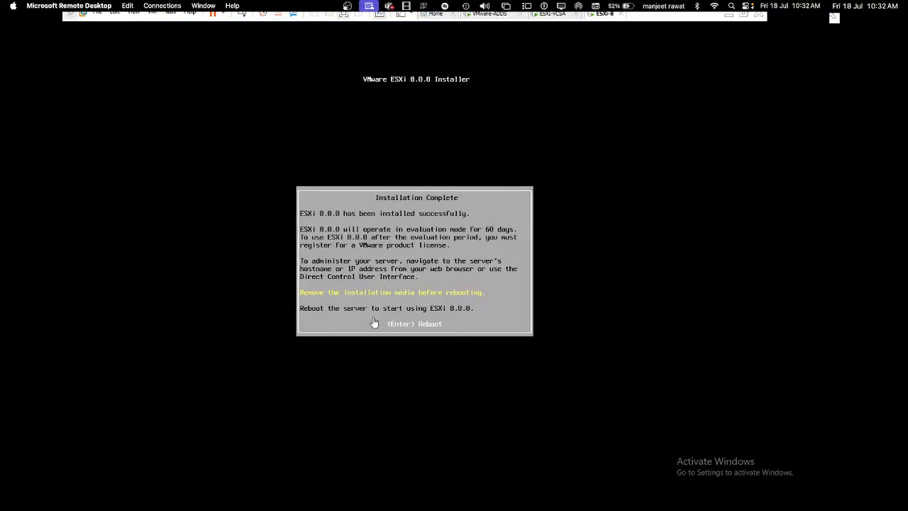
pyautogui.press('Return')
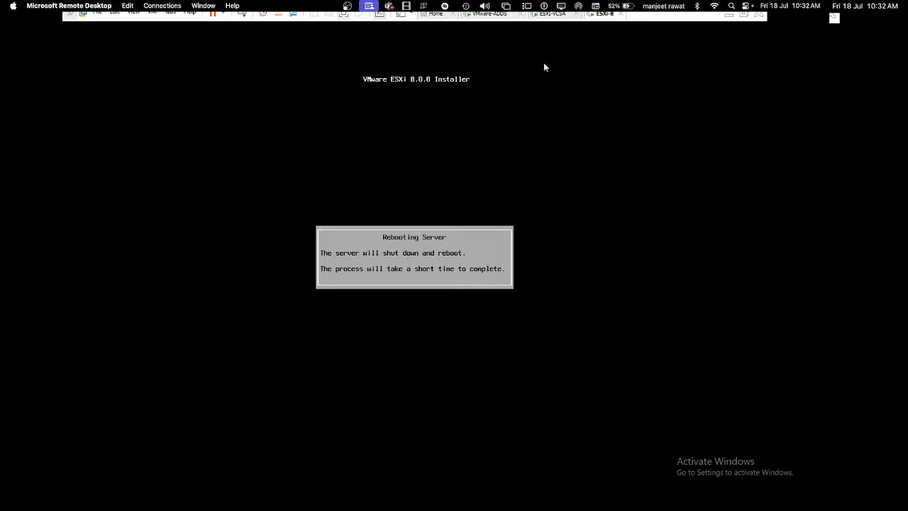
pyautogui.click(493, 21)
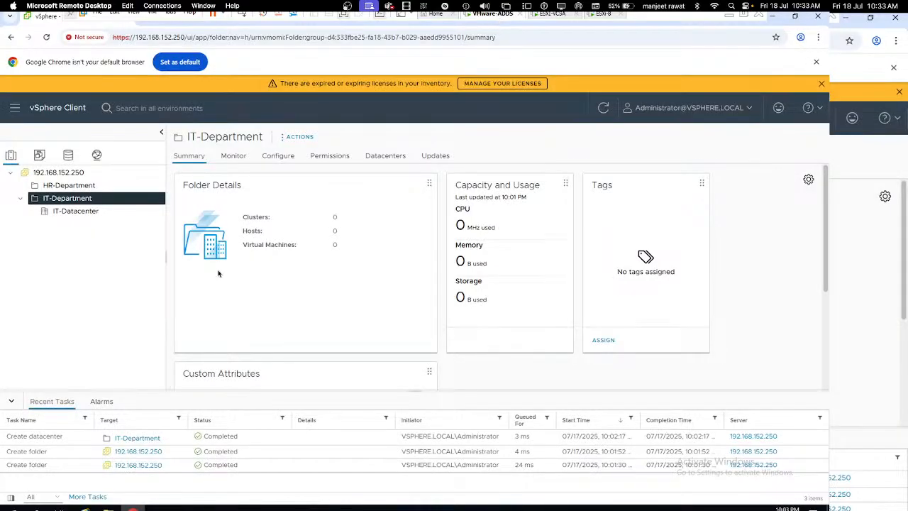
# Step: Bring up the actions menus for vCenter and IT-Department, ending on IT-Datacenter's actions
pyautogui.click(75, 214)
pyautogui.rightClick(75, 215)
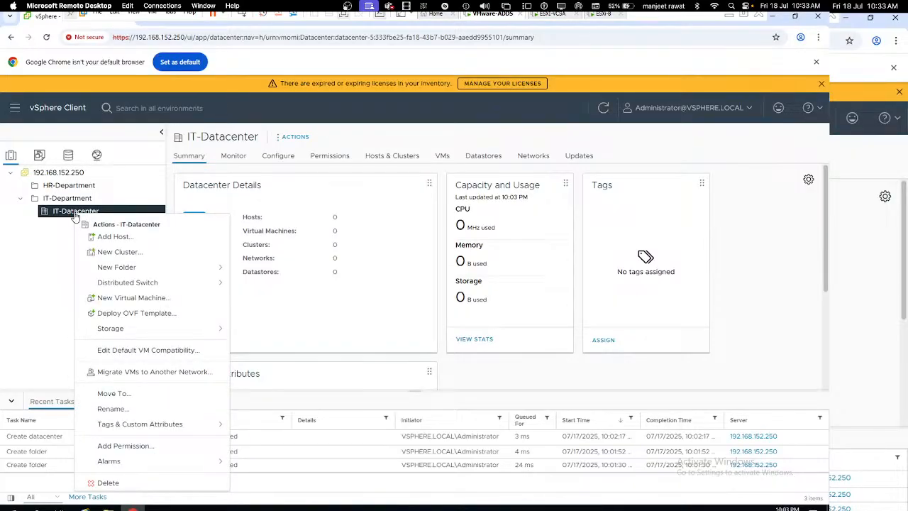
pyautogui.click(64, 174)
pyautogui.rightClick(66, 175)
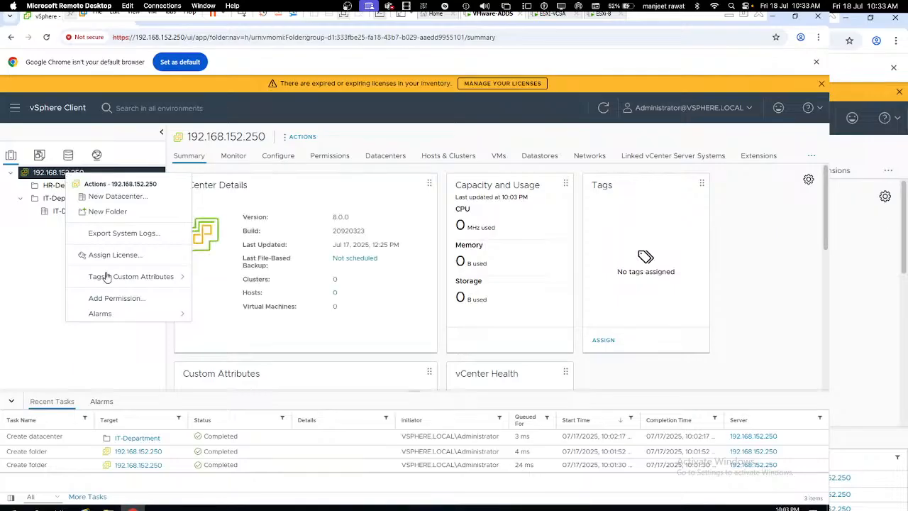
pyautogui.click(57, 266)
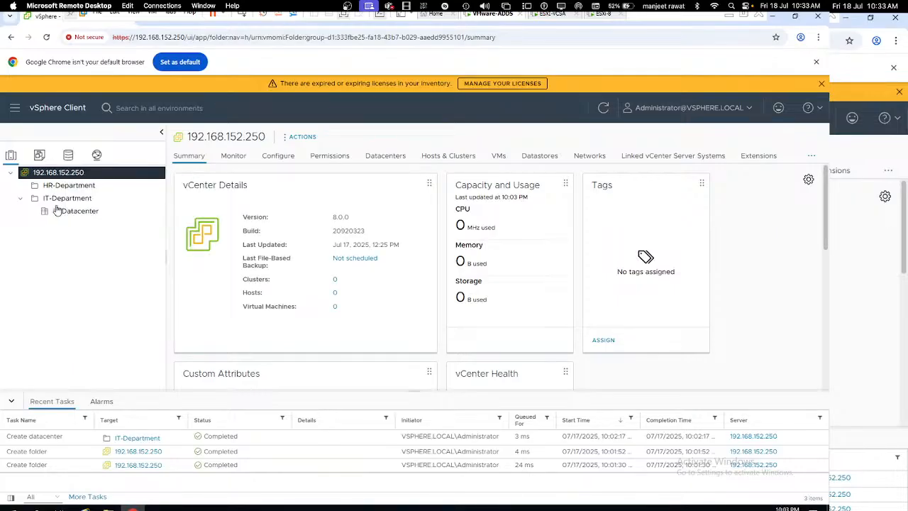
pyautogui.click(64, 198)
pyautogui.rightClick(62, 202)
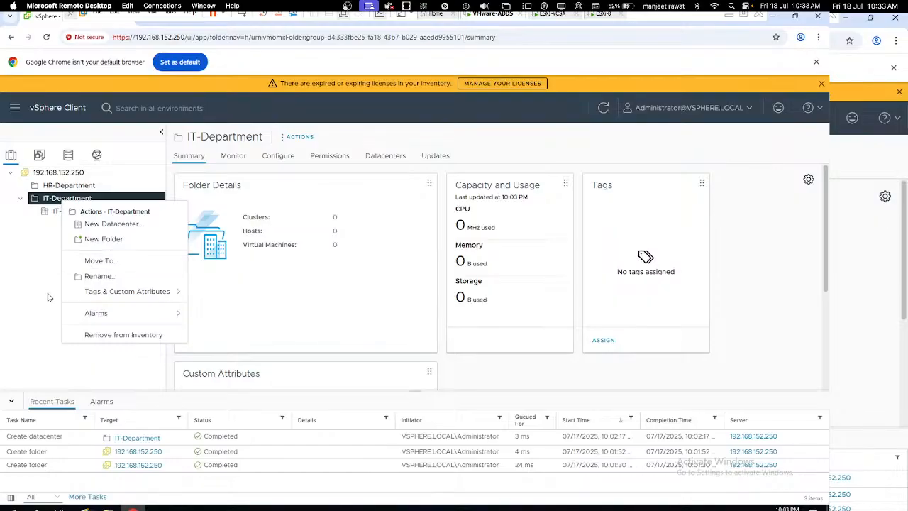
pyautogui.click(75, 212)
pyautogui.rightClick(80, 217)
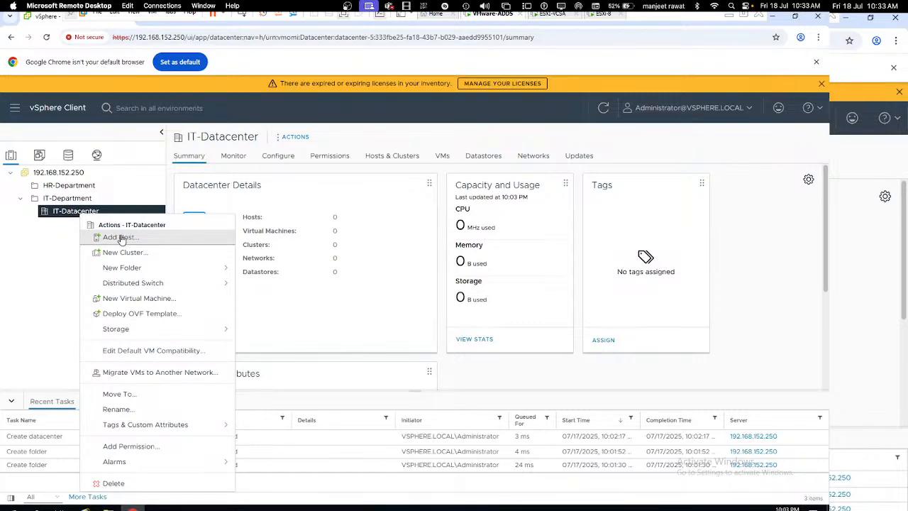
# Step: Start adding host 192.168.152.167 to IT-Datacenter and log in as root
pyautogui.click(119, 237)
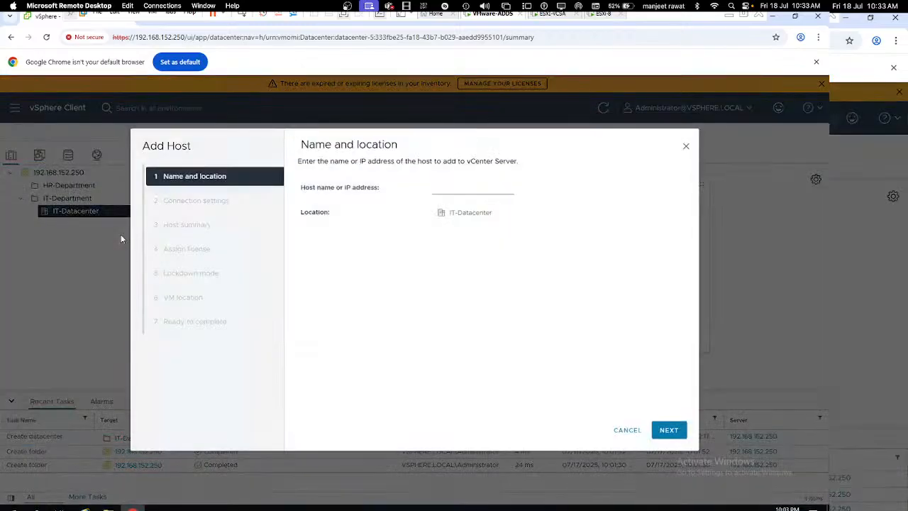
pyautogui.click(451, 187)
pyautogui.write('192.168.152.167')
pyautogui.click(674, 433)
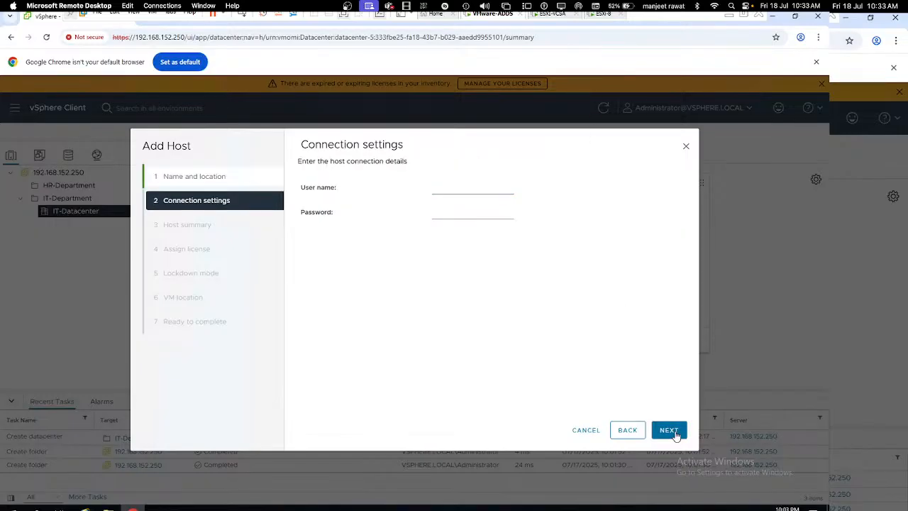
pyautogui.click(465, 188)
pyautogui.write('root')
pyautogui.press('Tab')
pyautogui.write('•••••••••')
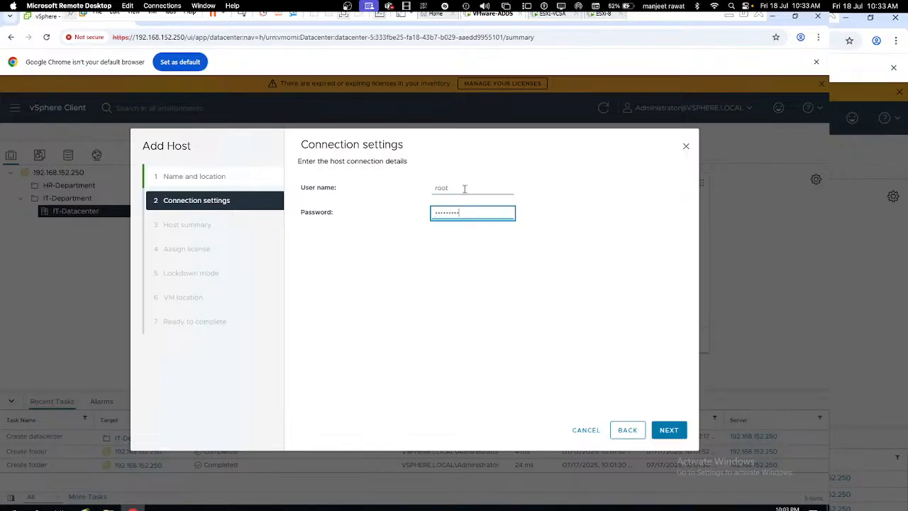
pyautogui.click(669, 430)
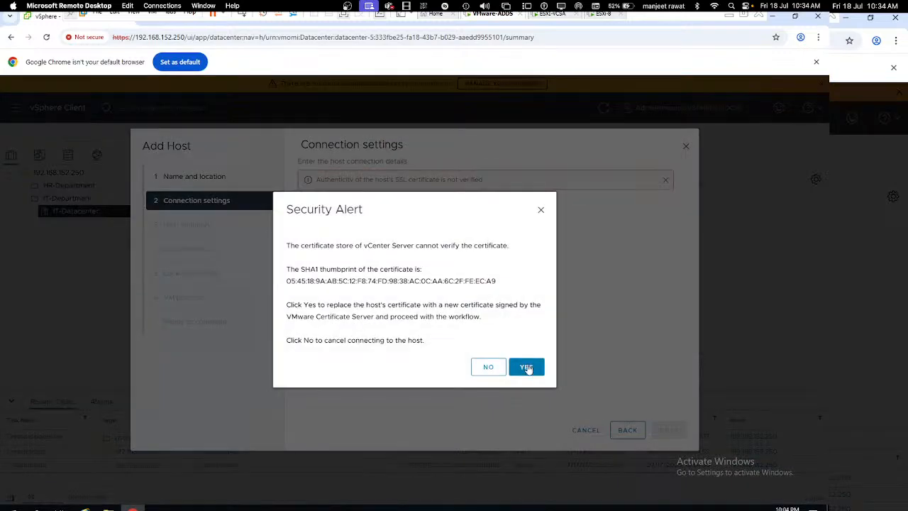
# Step: Accept the certificate, evaluation license and disabled lockdown, finish, then expand the new host
pyautogui.click(527, 369)
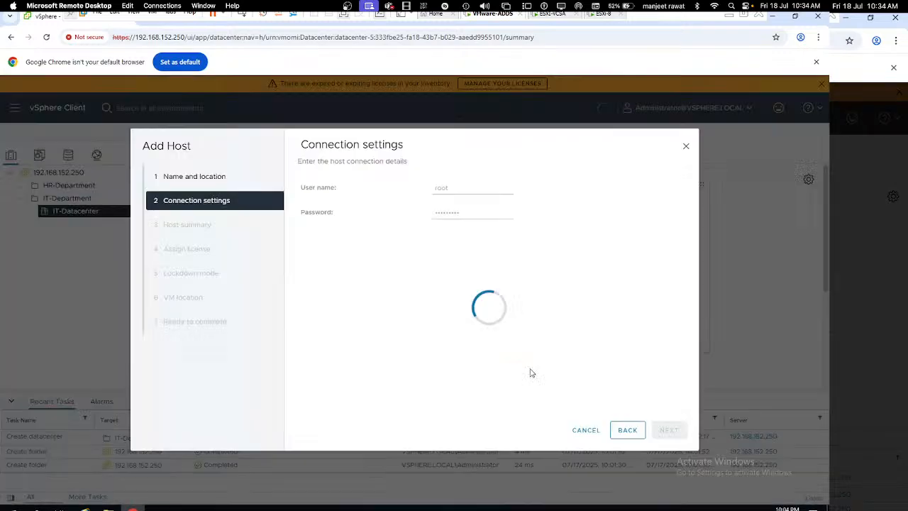
pyautogui.click(668, 427)
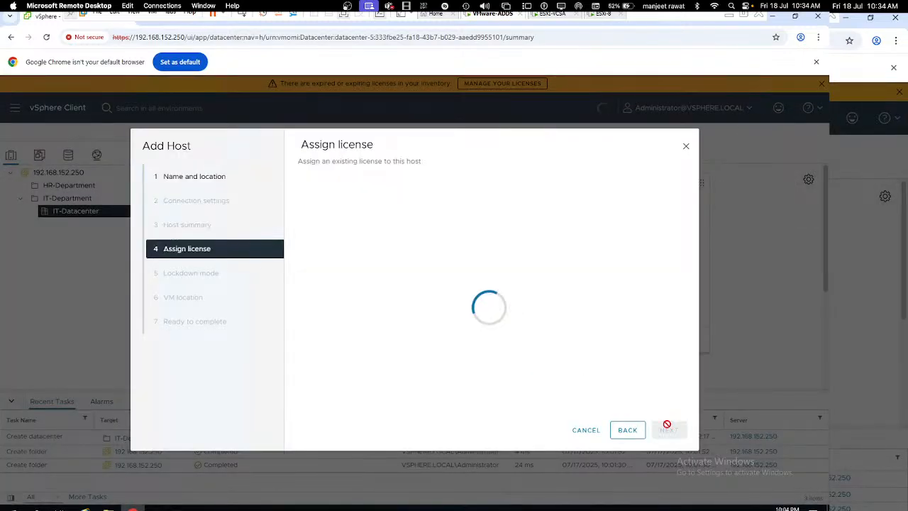
pyautogui.click(667, 429)
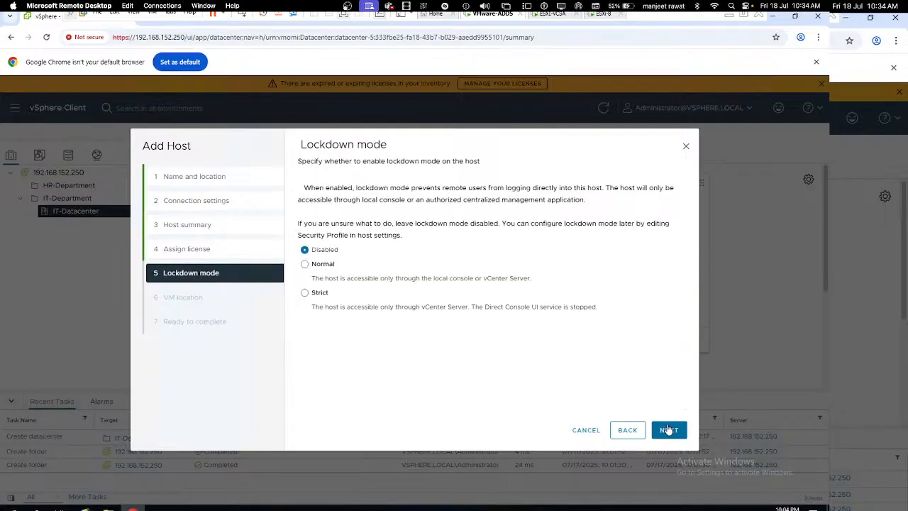
pyautogui.click(667, 429)
pyautogui.click(667, 429)
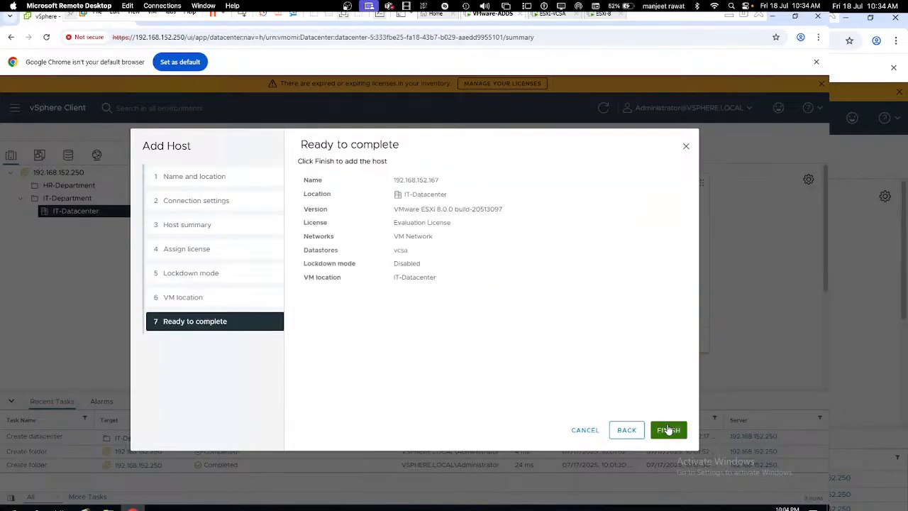
pyautogui.click(668, 429)
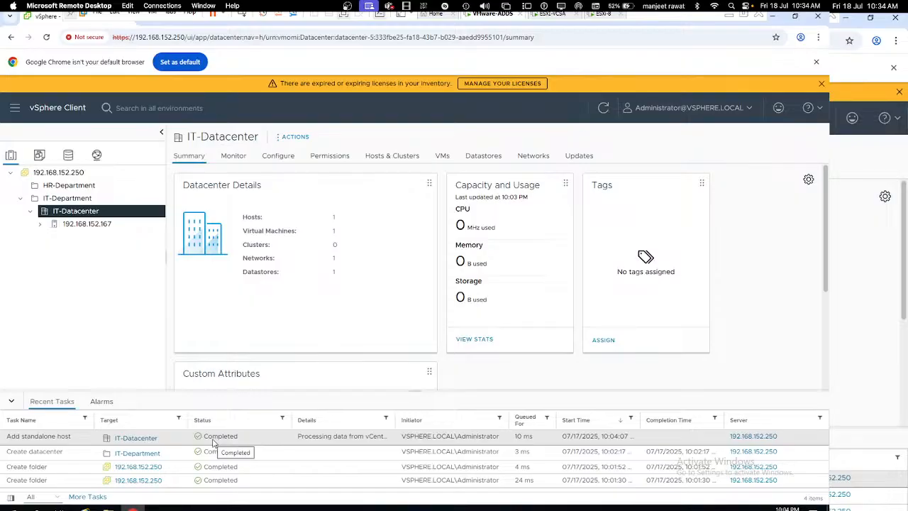
pyautogui.click(40, 223)
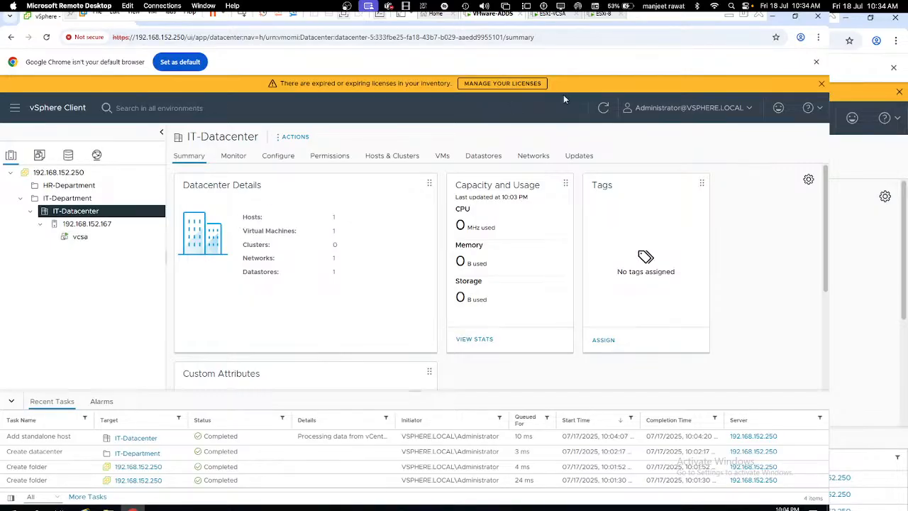
# Step: Log in as root to System Customization on the ESXi-8 console
pyautogui.click(604, 15)
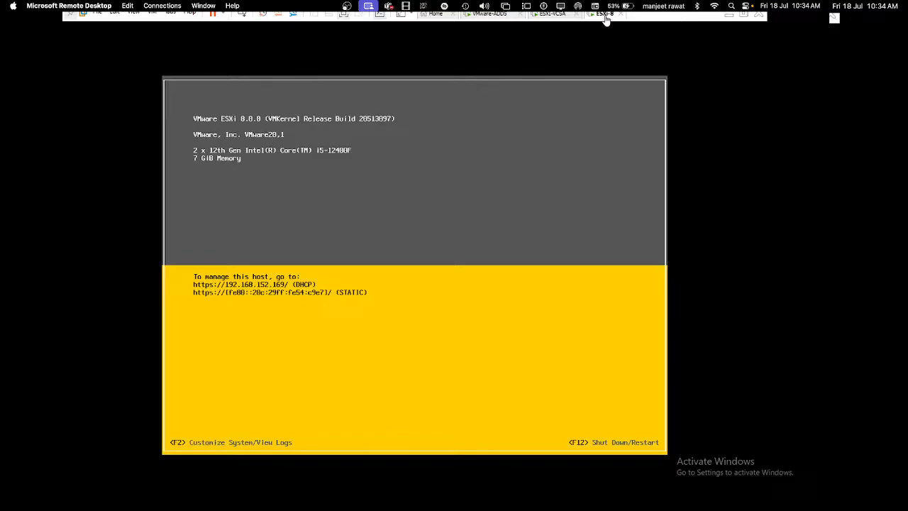
pyautogui.click(274, 297)
pyautogui.press('F2')
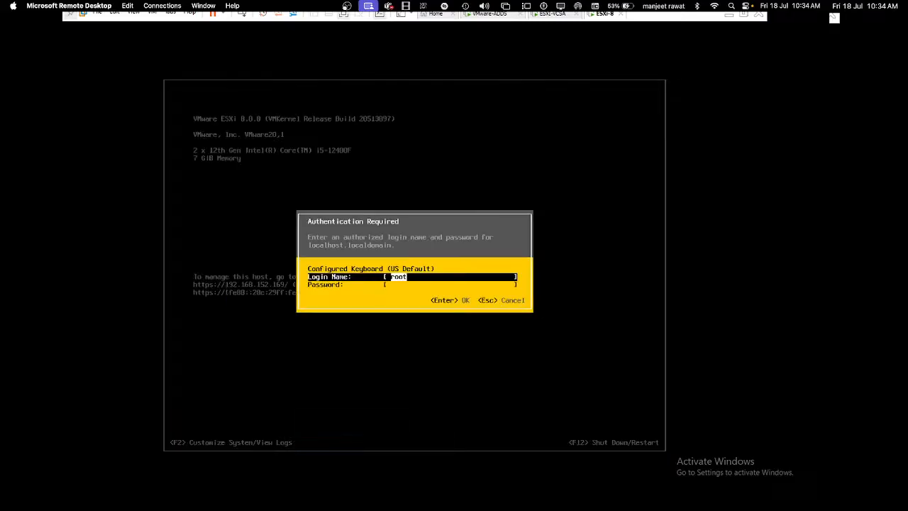
pyautogui.press('Tab')
pyautogui.write('*')
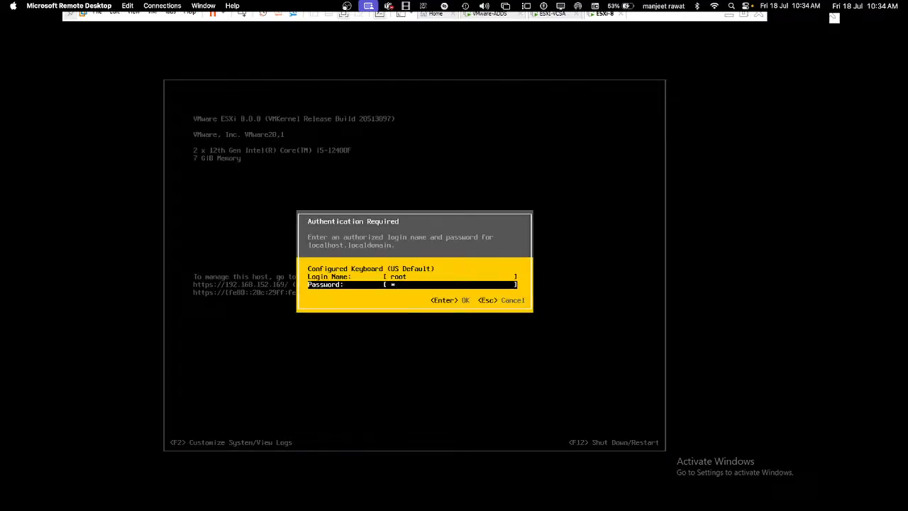
pyautogui.write('*******')
pyautogui.press('Return')
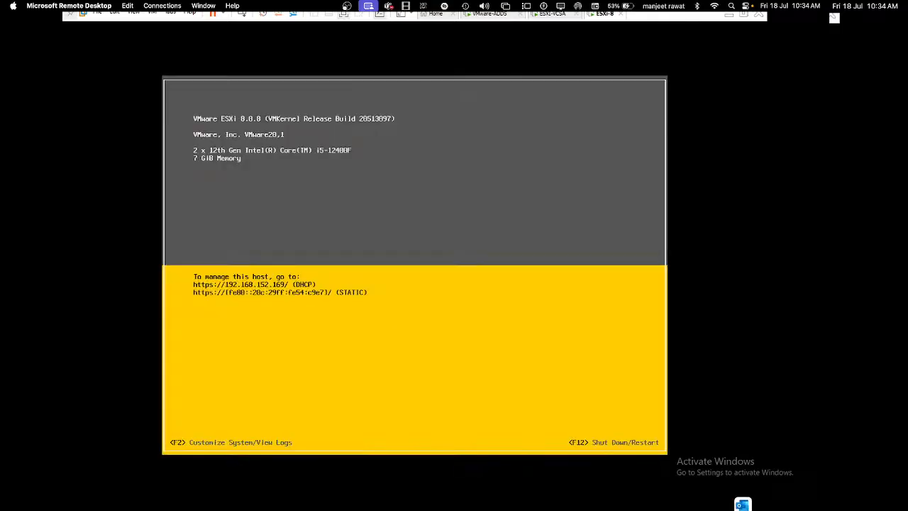
# Step: Set a static IPv4 of 192.168.152.169, mask 255.255.255.0, gateway 192.168.152.2
pyautogui.press('Down')
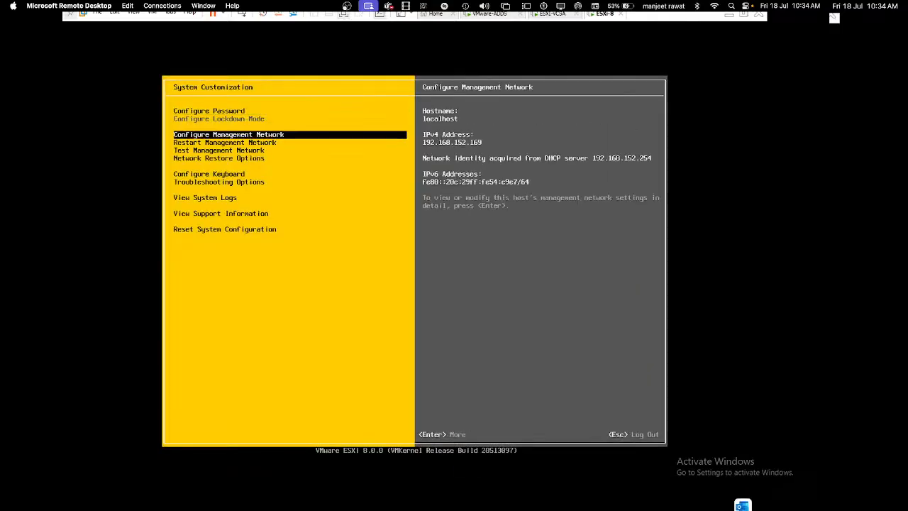
pyautogui.press('Down')
pyautogui.press('Up')
pyautogui.press('Return')
pyautogui.press('Down')
pyautogui.press('Down')
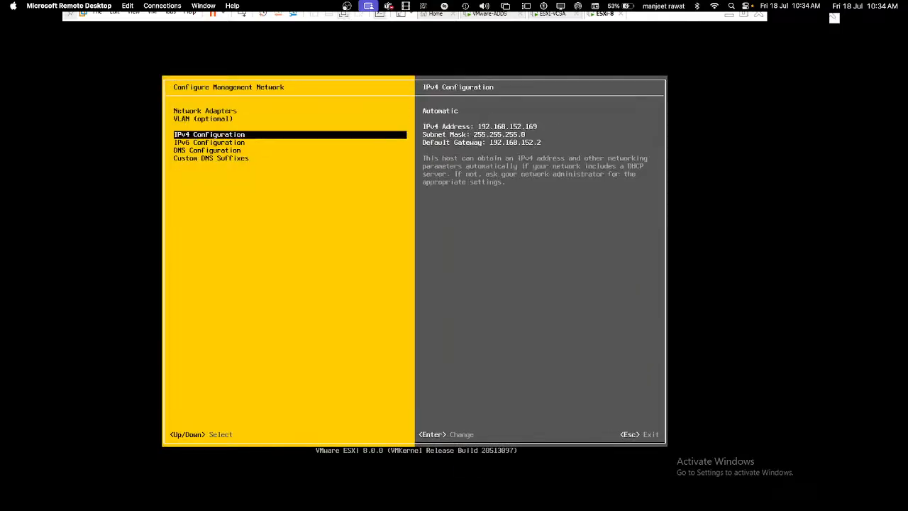
pyautogui.press('Return')
pyautogui.press('Down')
pyautogui.press('Down')
pyautogui.press('space')
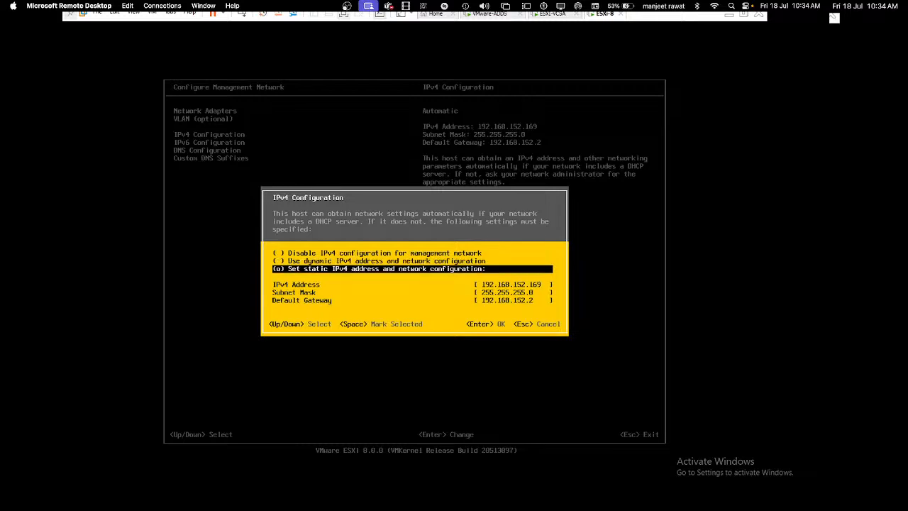
pyautogui.press('Down')
pyautogui.press('Down')
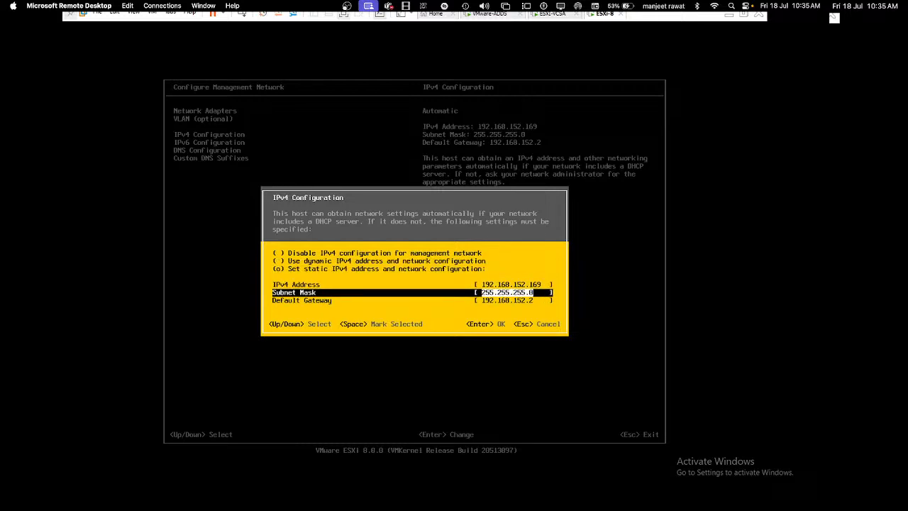
pyautogui.press('Down')
pyautogui.press('Return')
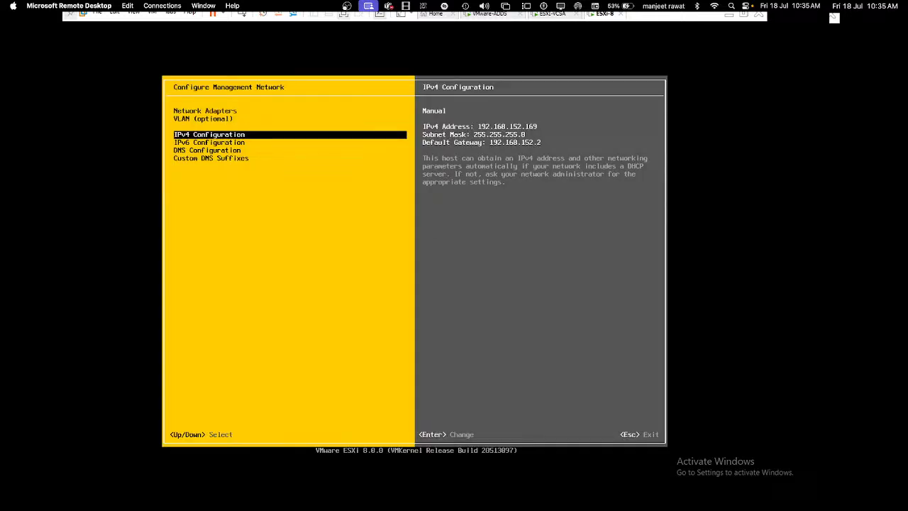
# Step: Check the IPv6 configuration and leave it unchanged
pyautogui.press('Down')
pyautogui.press('Return')
pyautogui.press('Down')
pyautogui.press('Up')
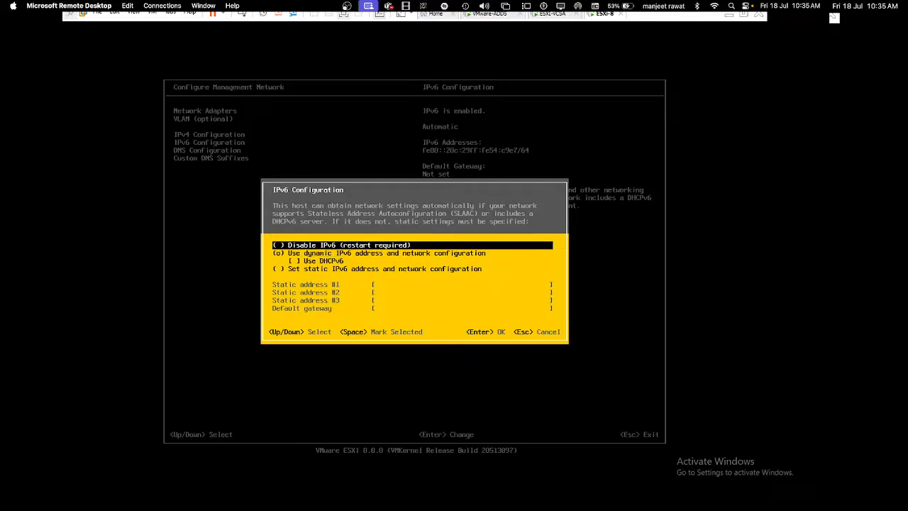
pyautogui.press('Escape')
pyautogui.press('Down')
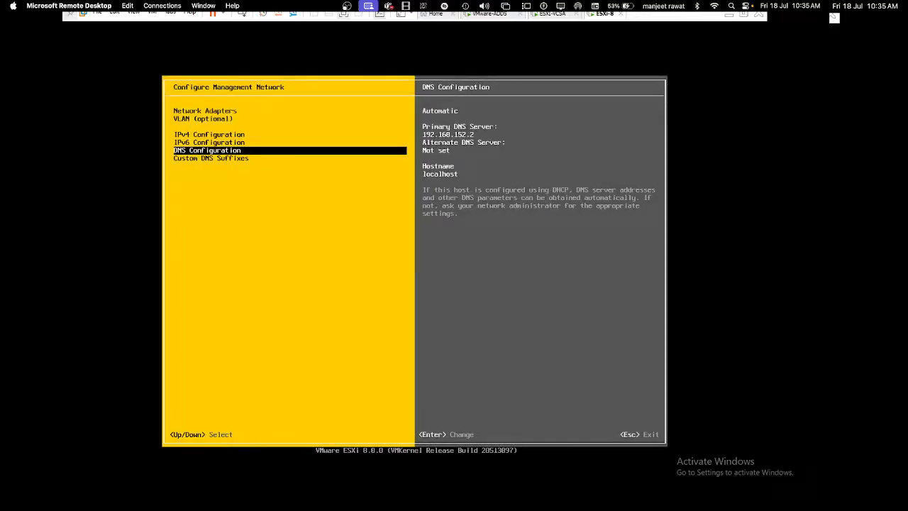
# Step: Set manual DNS servers 192.168.152.150 and 8.8.8.8 and hostname ESXi-8
pyautogui.press('Return')
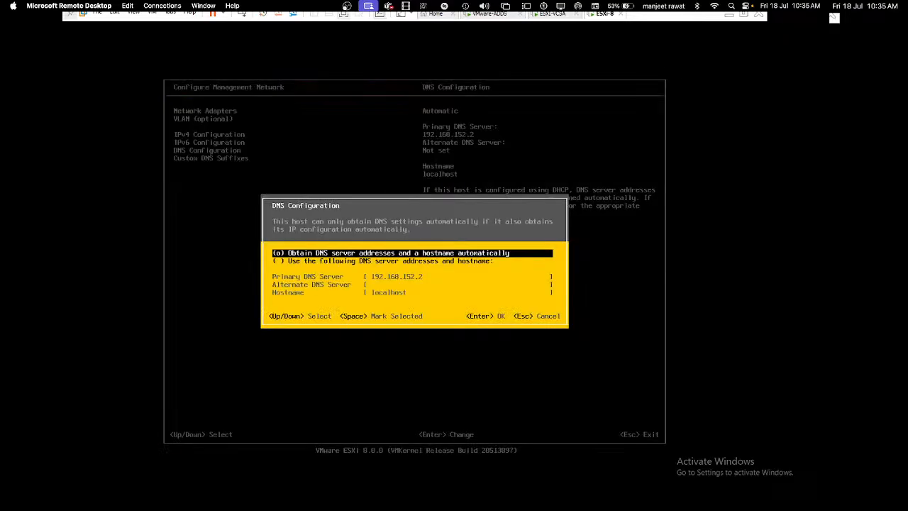
pyautogui.press('Down')
pyautogui.press('space')
pyautogui.press('Down')
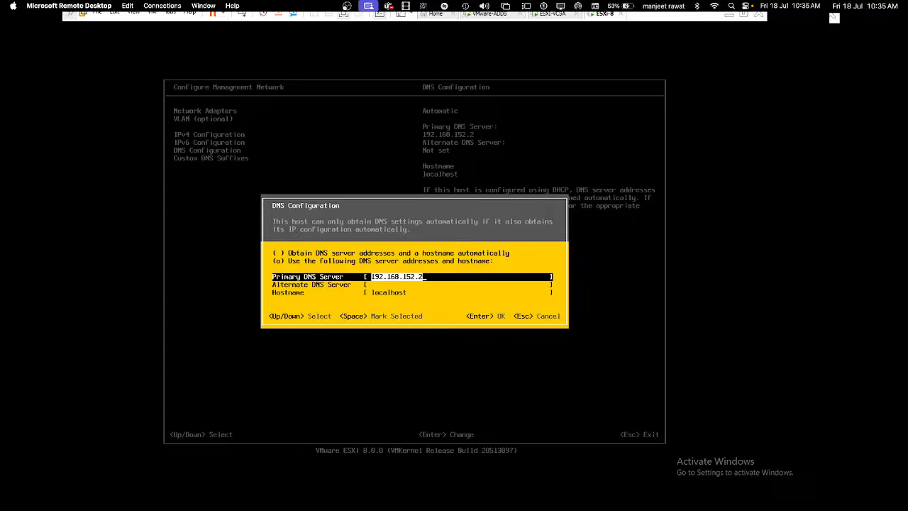
pyautogui.press('Right')
pyautogui.write('15')
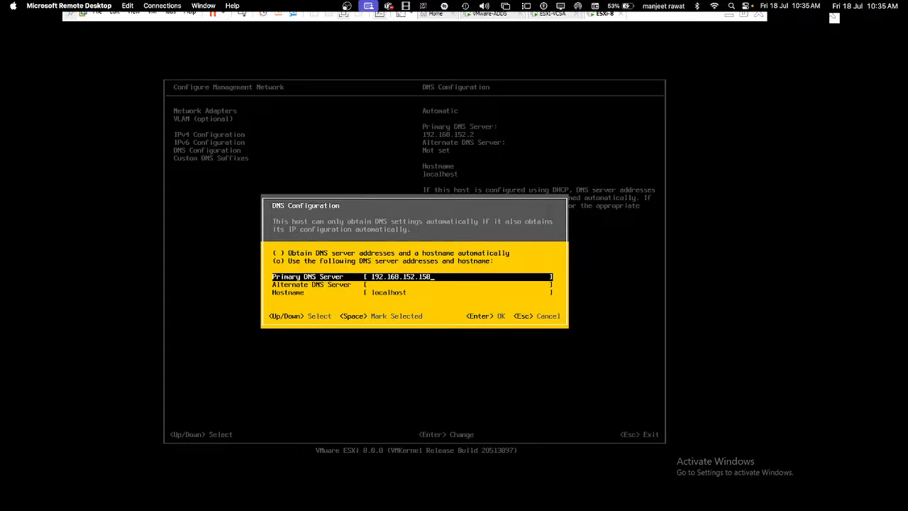
pyautogui.press('Down')
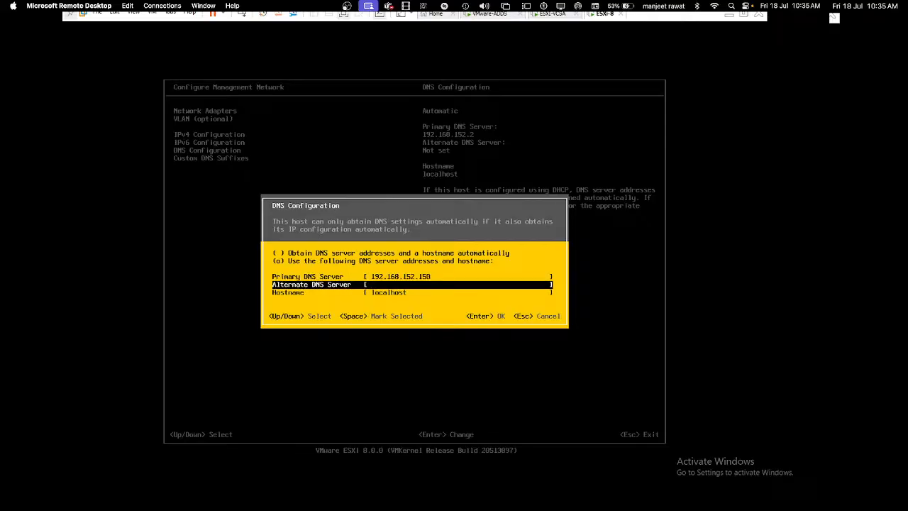
pyautogui.write('8.8.8.8')
pyautogui.press('Down')
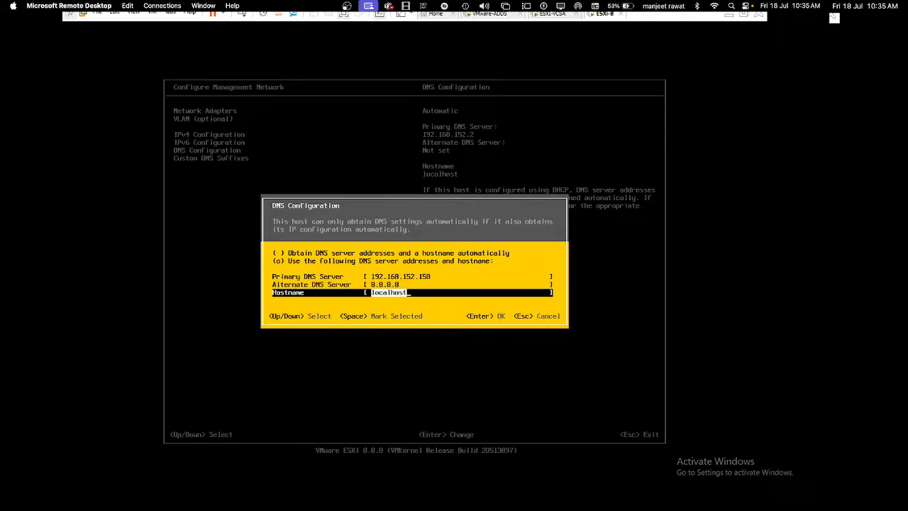
pyautogui.write('ESXi-8')
pyautogui.press('Return')
# Step: Set the custom DNS suffix to class.com
pyautogui.press('Down')
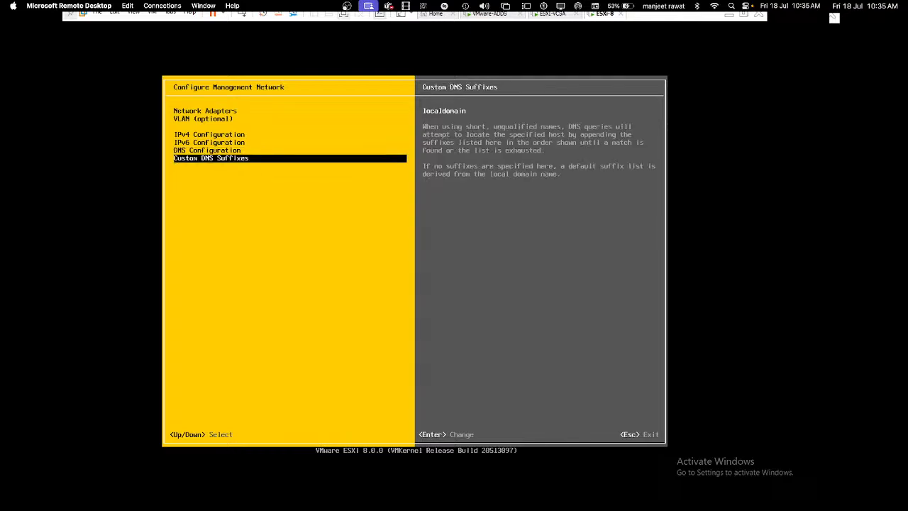
pyautogui.press('Return')
pyautogui.write('class.com')
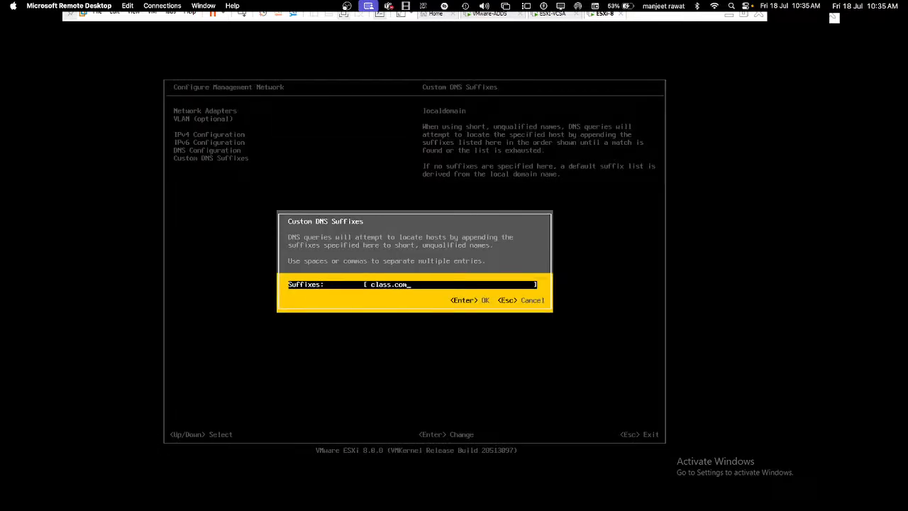
pyautogui.press('Return')
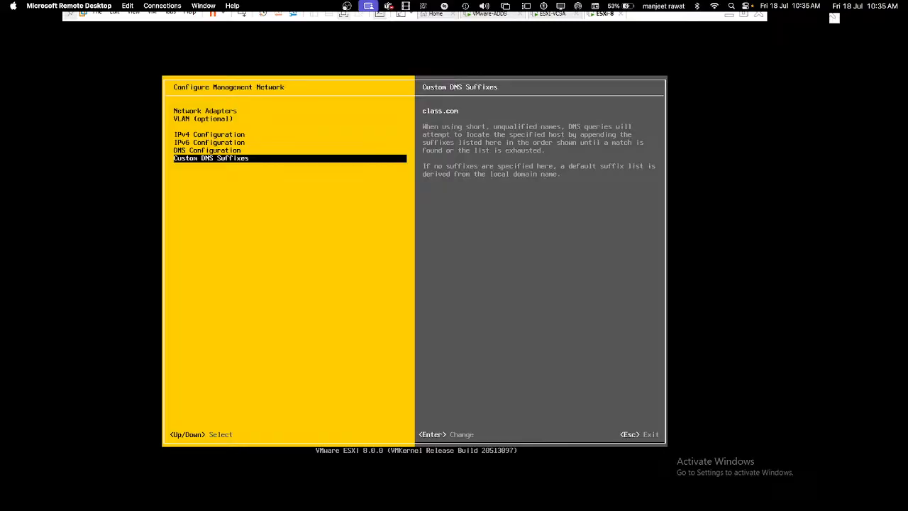
# Step: Apply the network changes, restarting the management network, and leave the configuration menus
pyautogui.press('Escape')
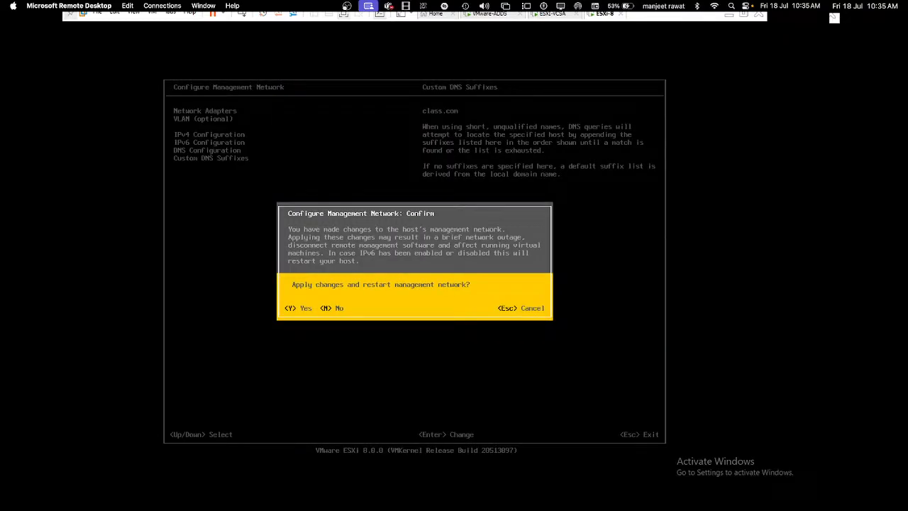
pyautogui.press('Escape')
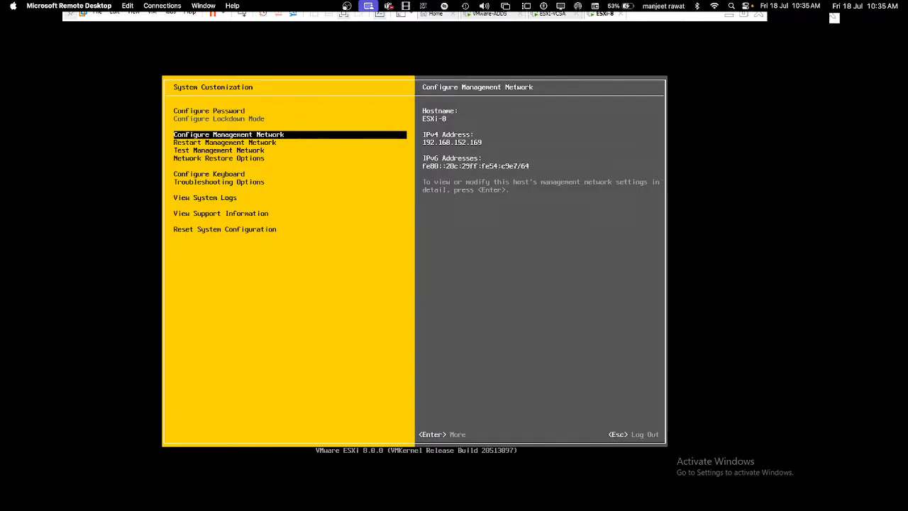
pyautogui.press('Down')
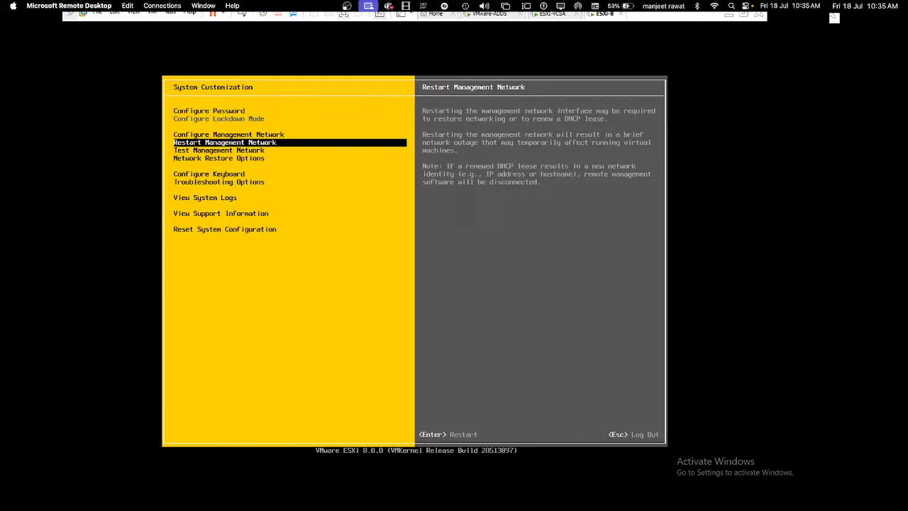
pyautogui.press('Escape')
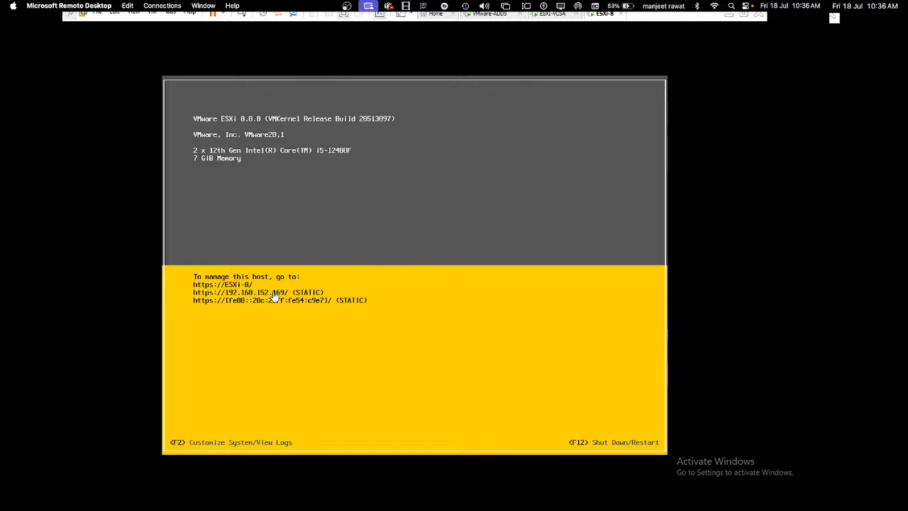
pyautogui.click(730, 15)
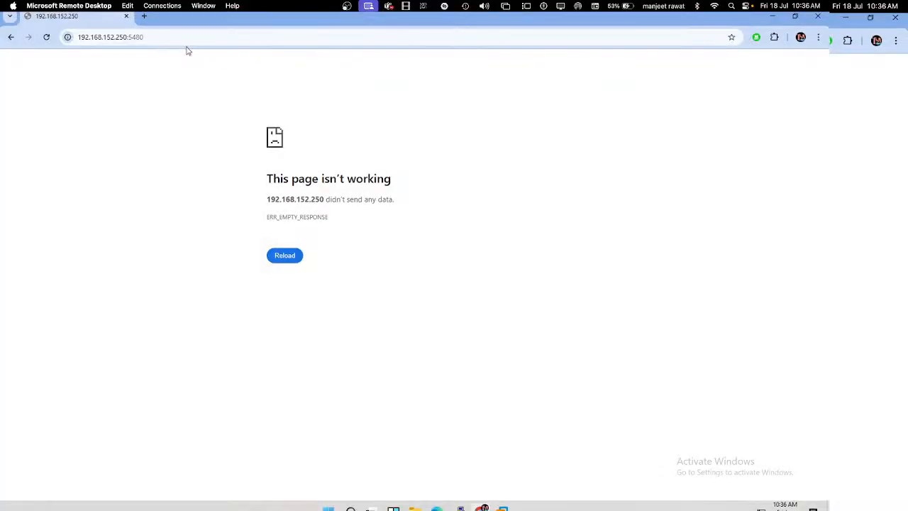
pyautogui.click(164, 37)
pyautogui.click(163, 37)
pyautogui.press('BackSpace')
pyautogui.press('BackSpace')
pyautogui.press('BackSpace')
pyautogui.press('BackSpace')
pyautogui.press('BackSpace')
pyautogui.press('BackSpace')
pyautogui.press('BackSpace')
pyautogui.press('BackSpace')
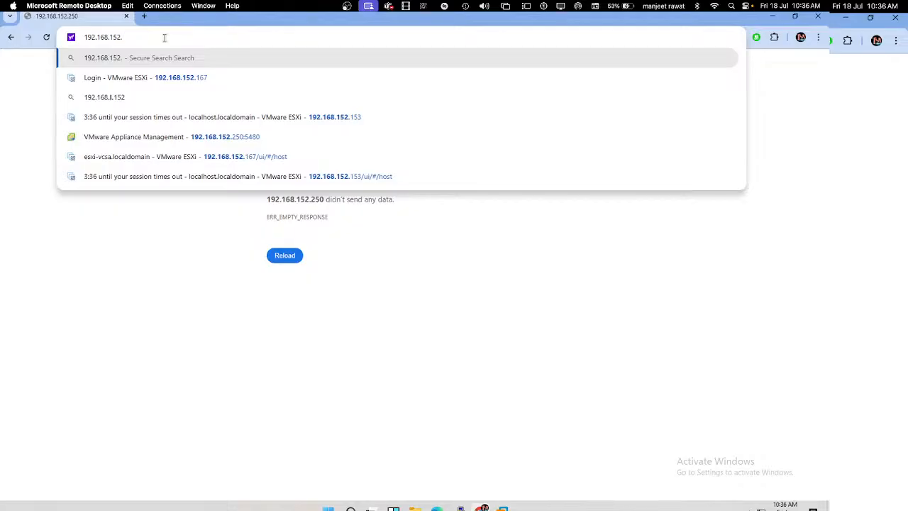
pyautogui.write('169')
pyautogui.press('Return')
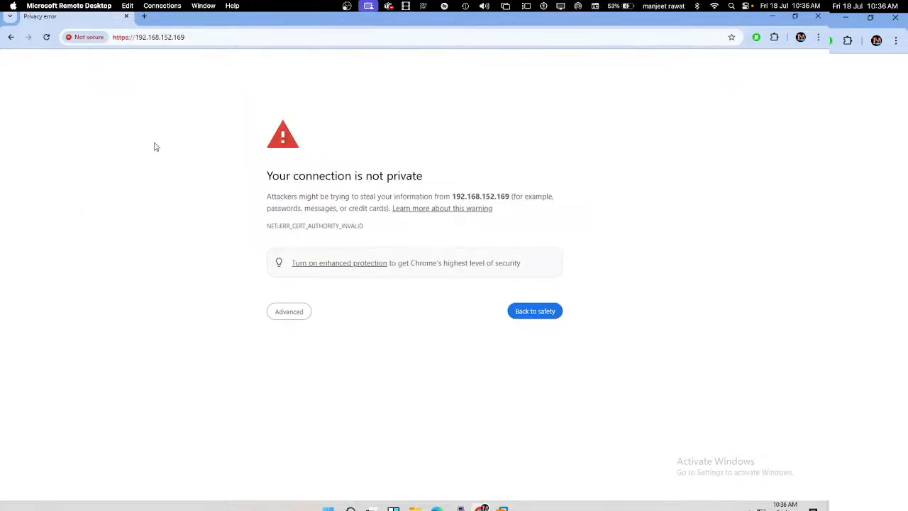
pyautogui.click(291, 316)
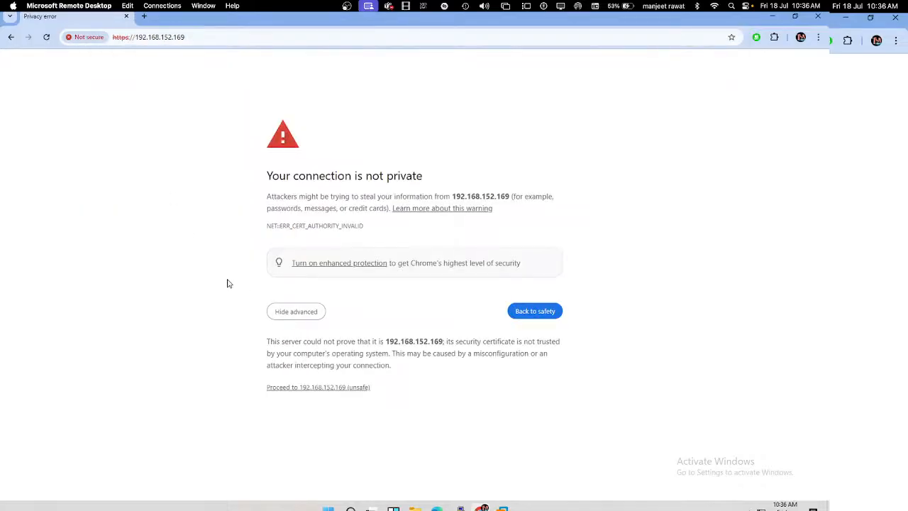
pyautogui.click(304, 387)
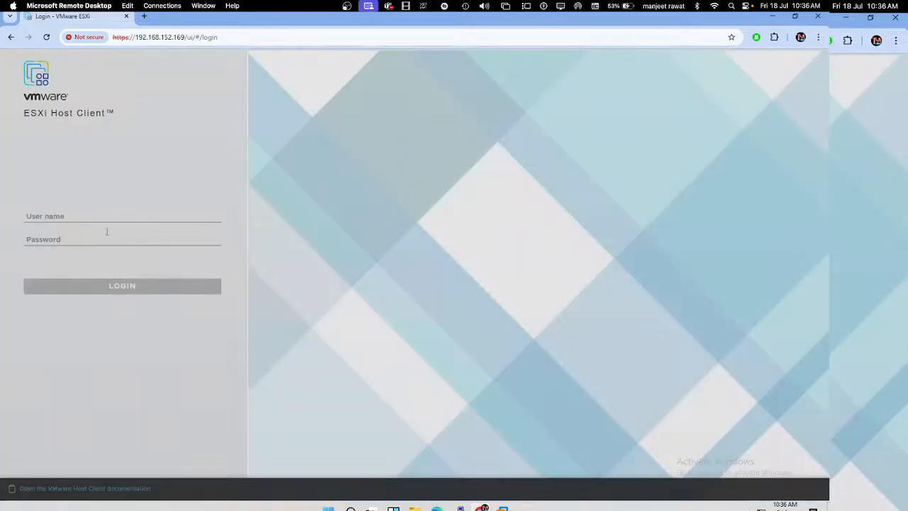
# Step: Log in as root and dismiss the CEIP notice and welcome banner
pyautogui.click(100, 218)
pyautogui.write('root')
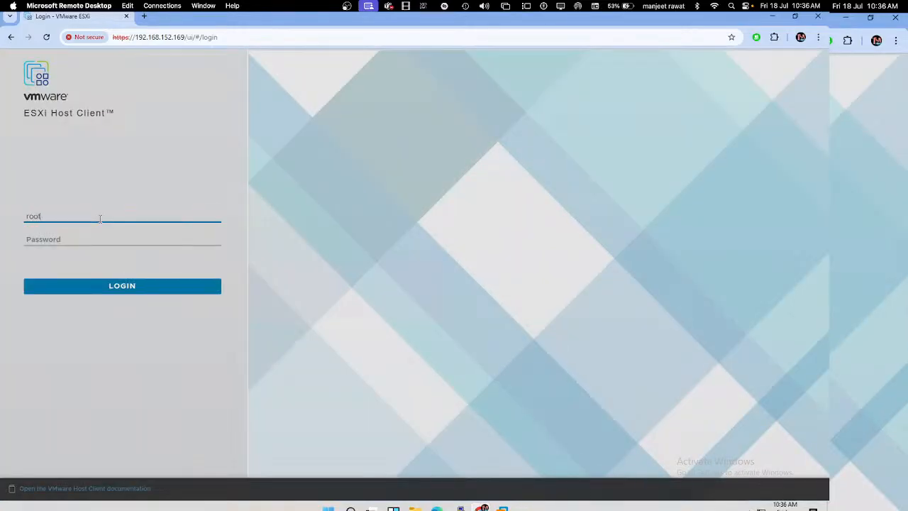
pyautogui.press('Tab')
pyautogui.write('*****')
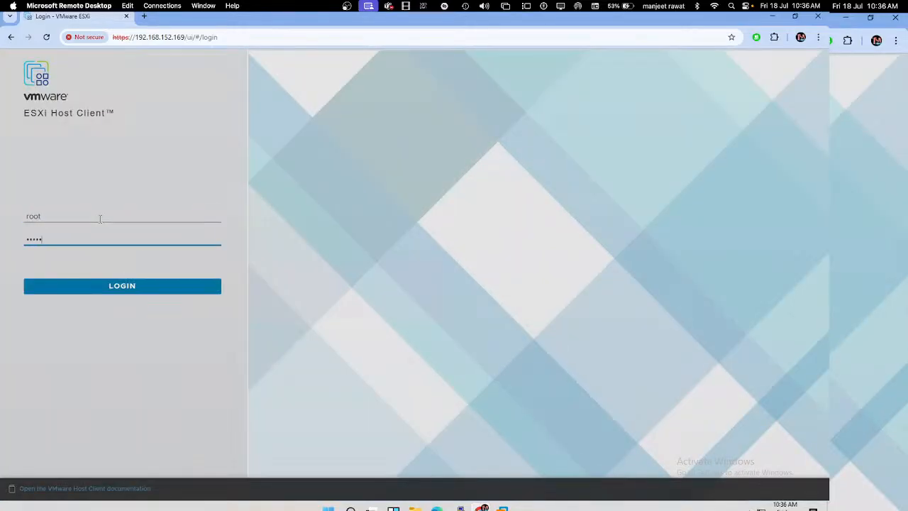
pyautogui.write('****')
pyautogui.press('Return')
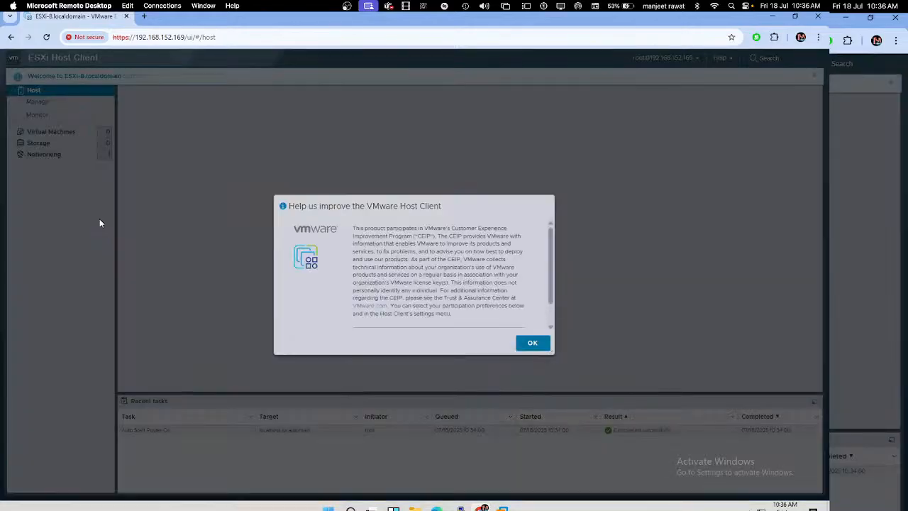
pyautogui.click(532, 360)
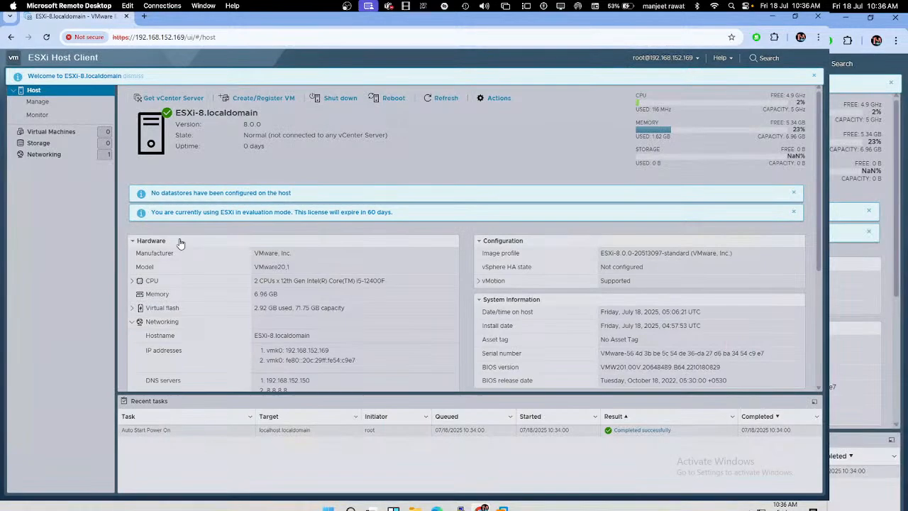
pyautogui.click(816, 75)
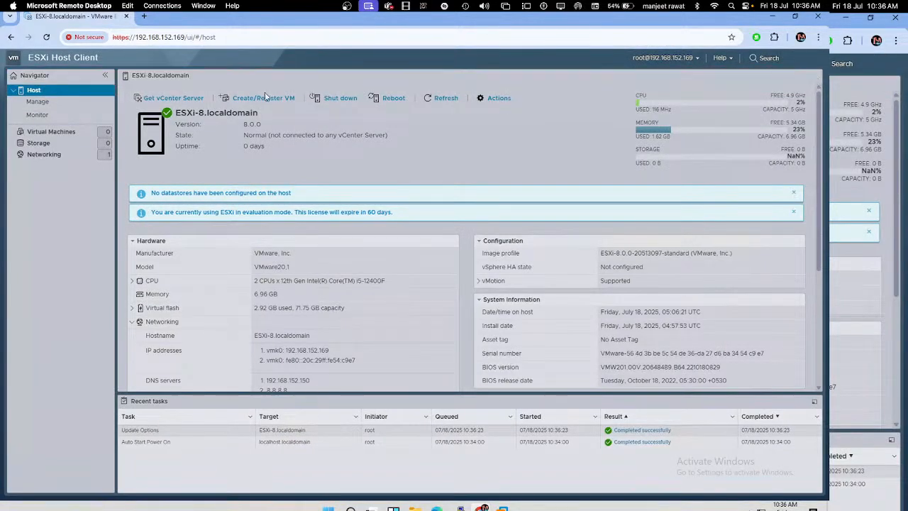
# Step: Review the host's Security & users settings, leaving the acceptance level unchanged
pyautogui.click(42, 105)
pyautogui.click(323, 90)
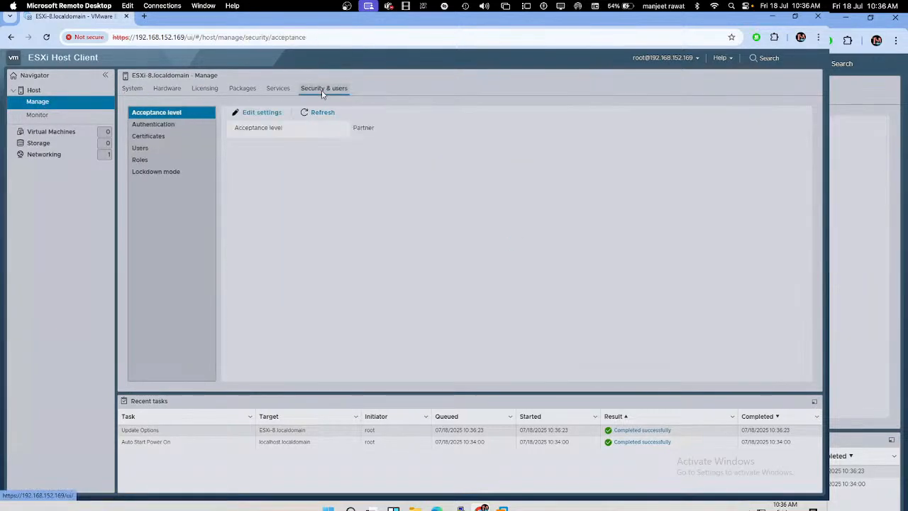
pyautogui.click(262, 113)
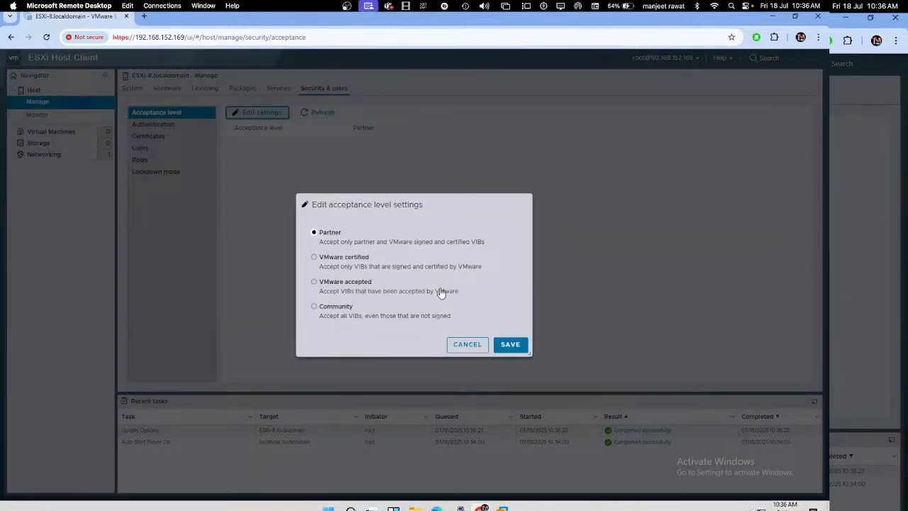
pyautogui.click(474, 346)
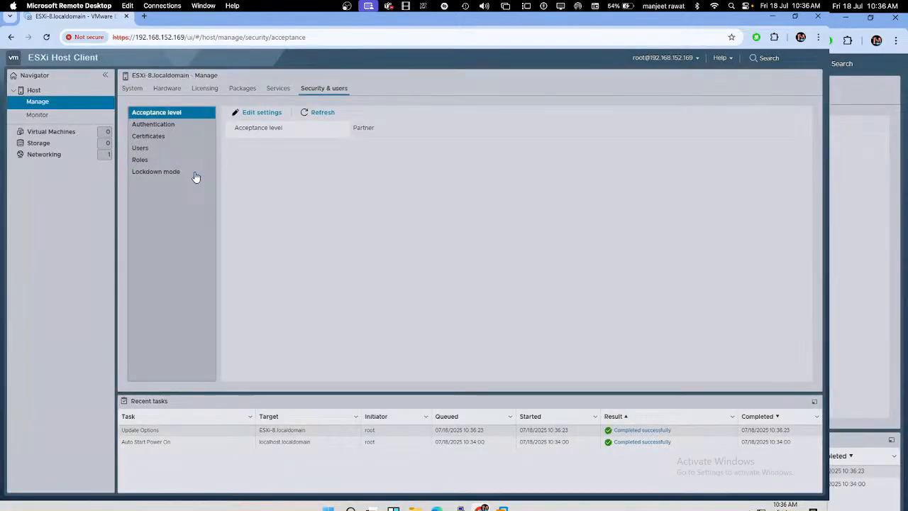
pyautogui.click(158, 126)
# Step: Join the host to the class.com domain as Administrator, then return to the host summary
pyautogui.click(258, 113)
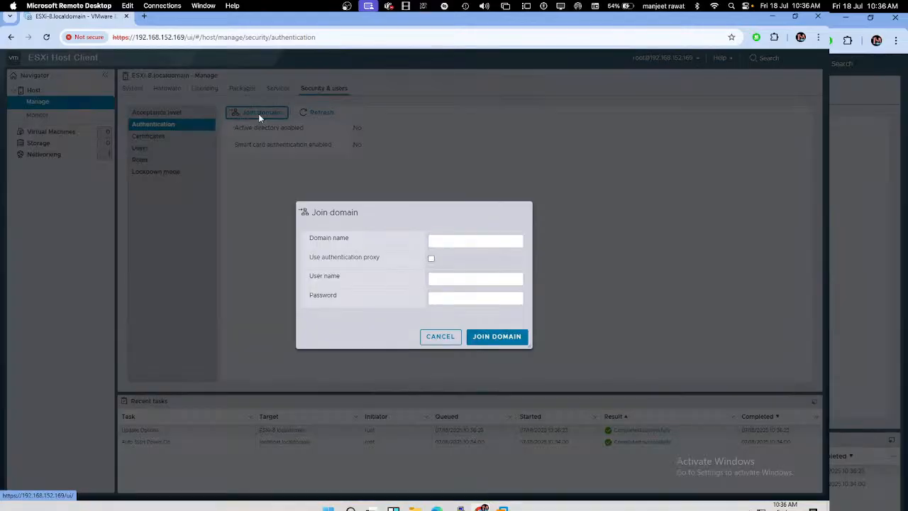
pyautogui.click(441, 244)
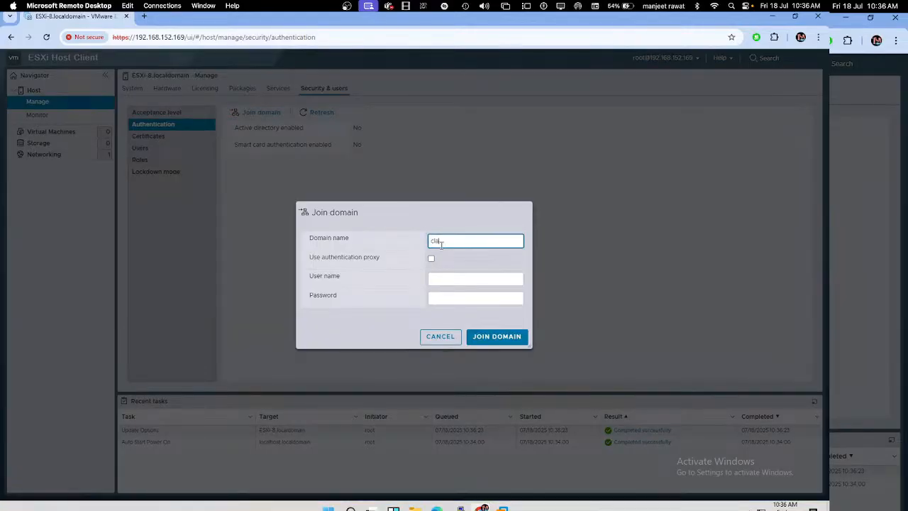
pyautogui.write('clas.com')
pyautogui.click(441, 239)
pyautogui.write('s')
pyautogui.click(456, 278)
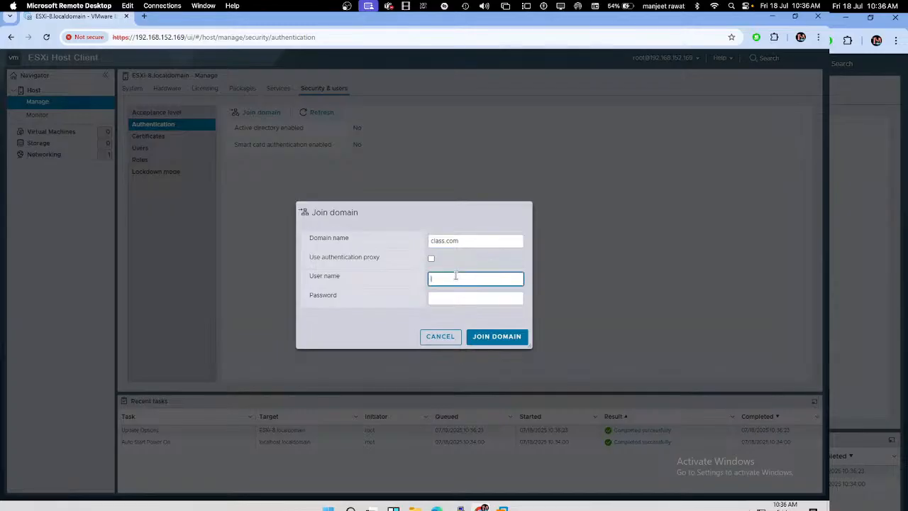
pyautogui.write('Administrator')
pyautogui.press('Tab')
pyautogui.write('•')
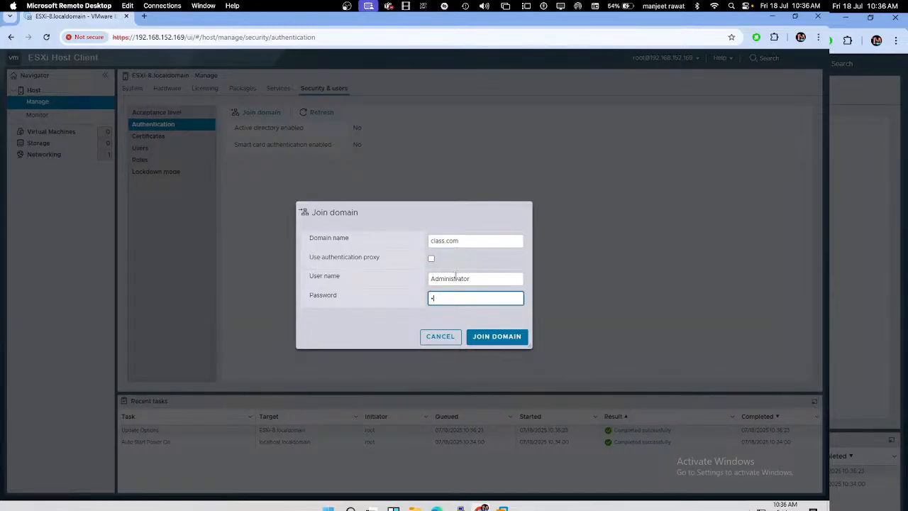
pyautogui.write('••••••••')
pyautogui.click(496, 336)
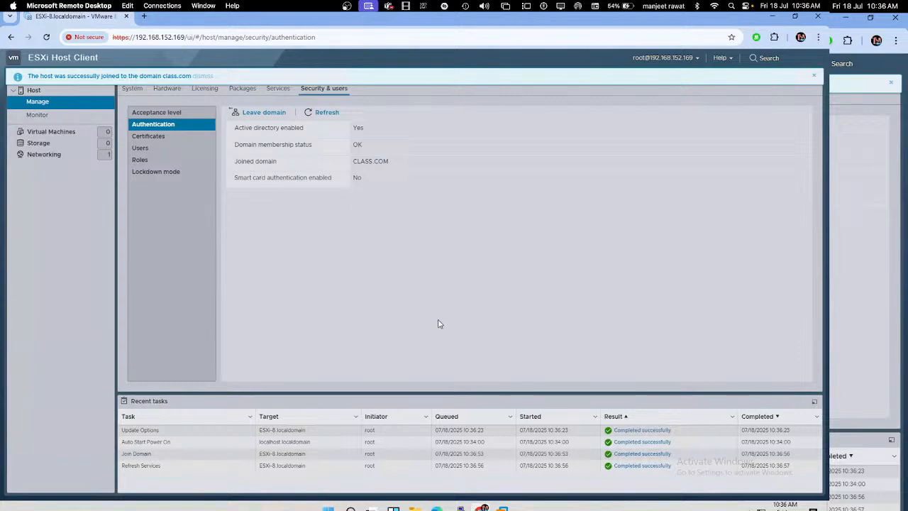
pyautogui.click(815, 78)
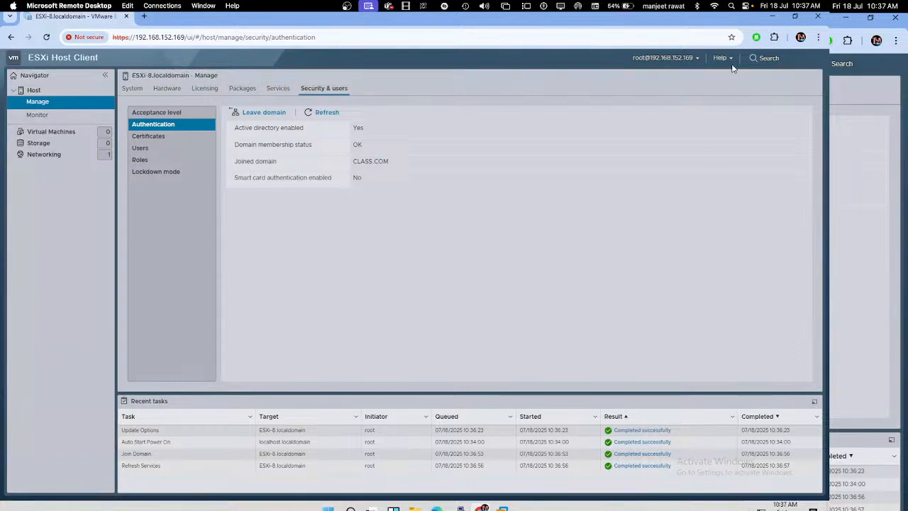
pyautogui.click(34, 92)
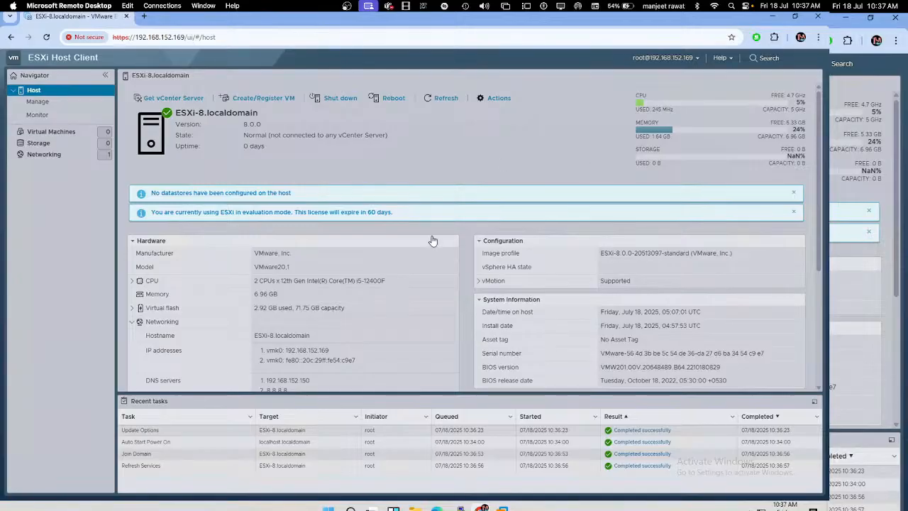
# Step: Back in vSphere Client, start adding host 192.168.152.169 to IT-Datacenter
pyautogui.scroll(-3, 430, 239)
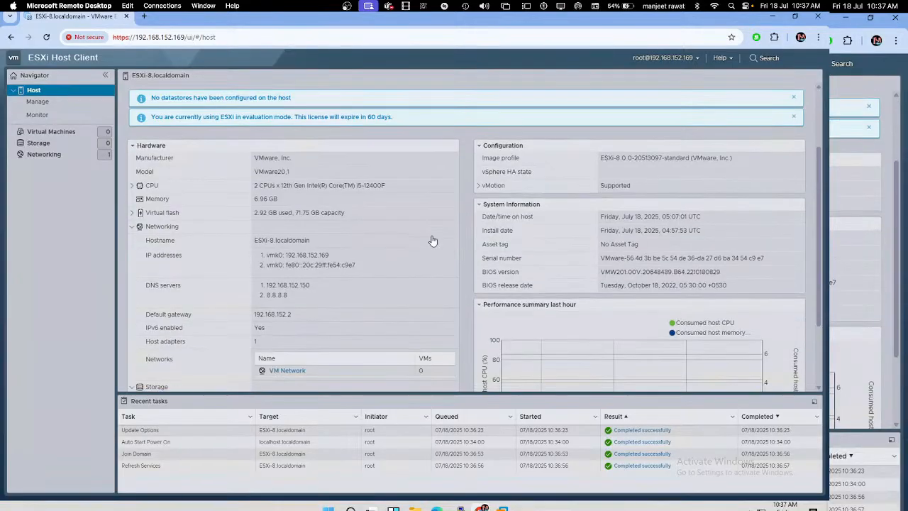
pyautogui.click(771, 17)
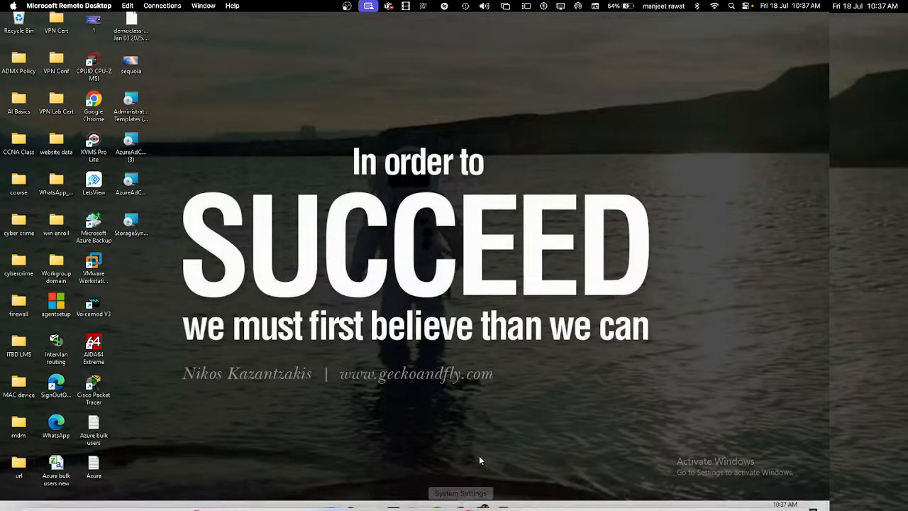
pyautogui.moveTo(503, 507)
pyautogui.click(450, 449)
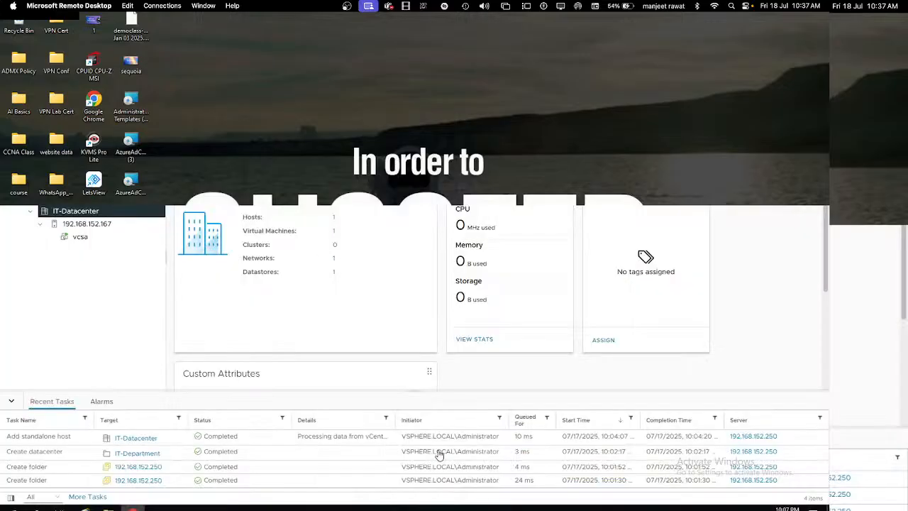
pyautogui.rightClick(90, 217)
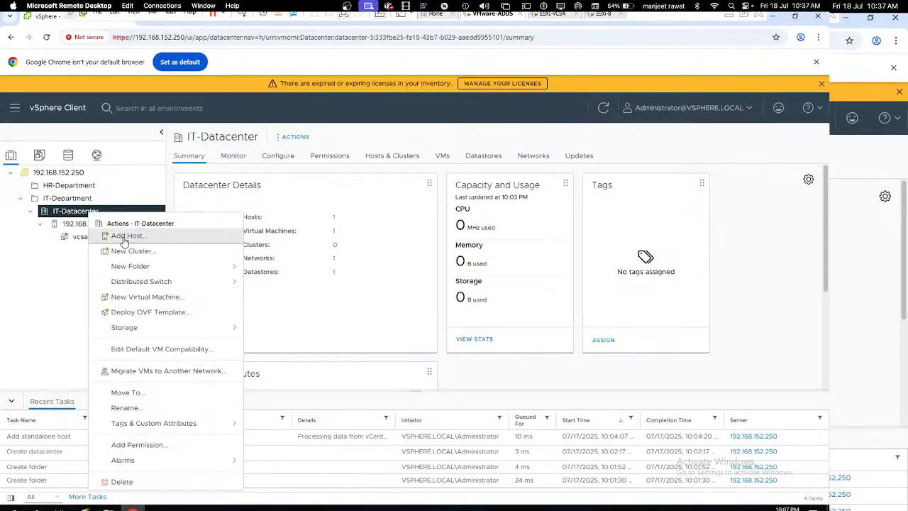
pyautogui.click(124, 236)
pyautogui.click(437, 187)
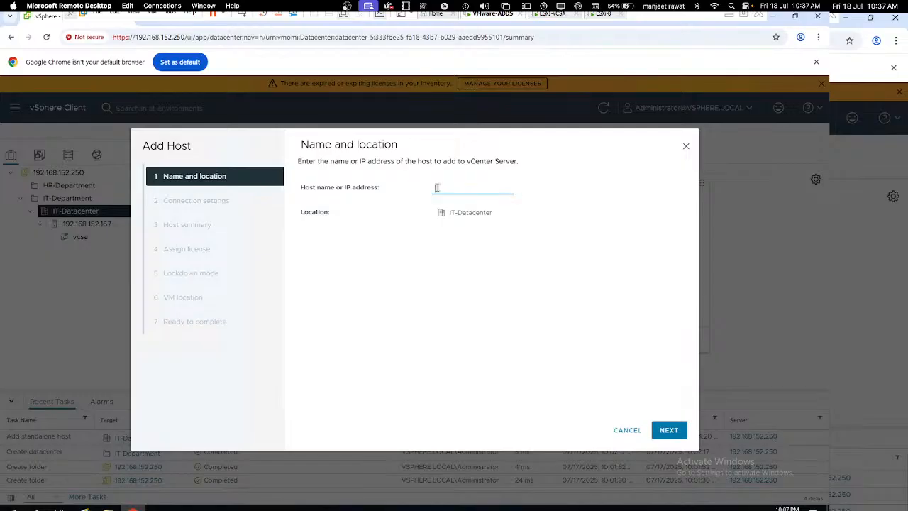
pyautogui.write('192.168.152.168')
pyautogui.click(667, 432)
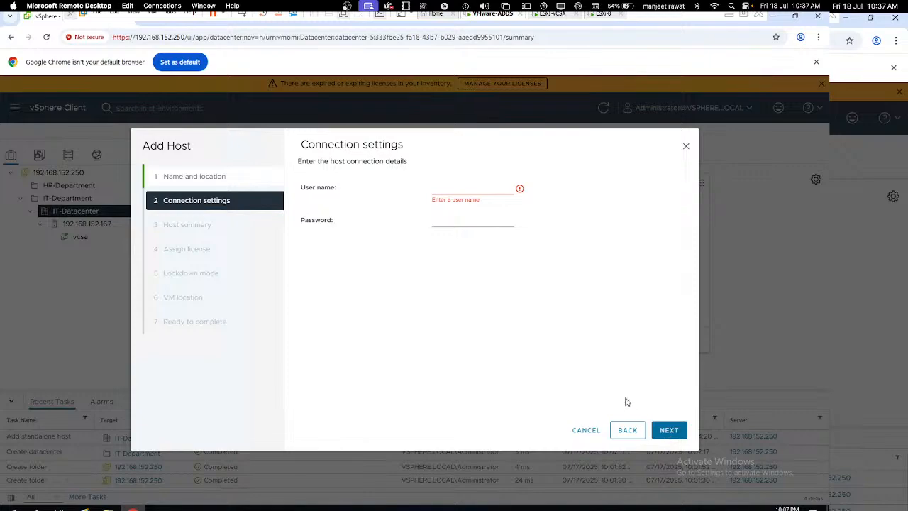
# Step: Log in as root, accept the certificate, evaluation license and disabled lockdown, and finish
pyautogui.click(451, 193)
pyautogui.write('root')
pyautogui.press('Tab')
pyautogui.write('•••••••')
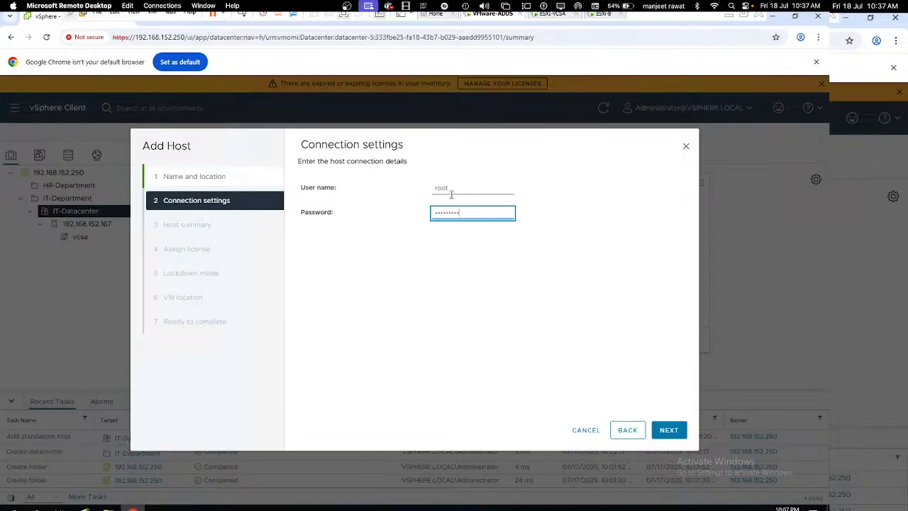
pyautogui.click(659, 427)
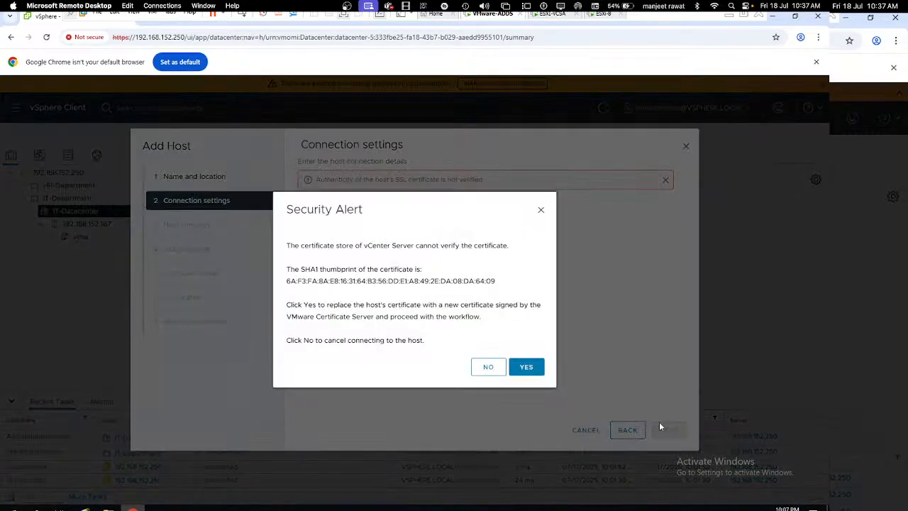
pyautogui.click(532, 371)
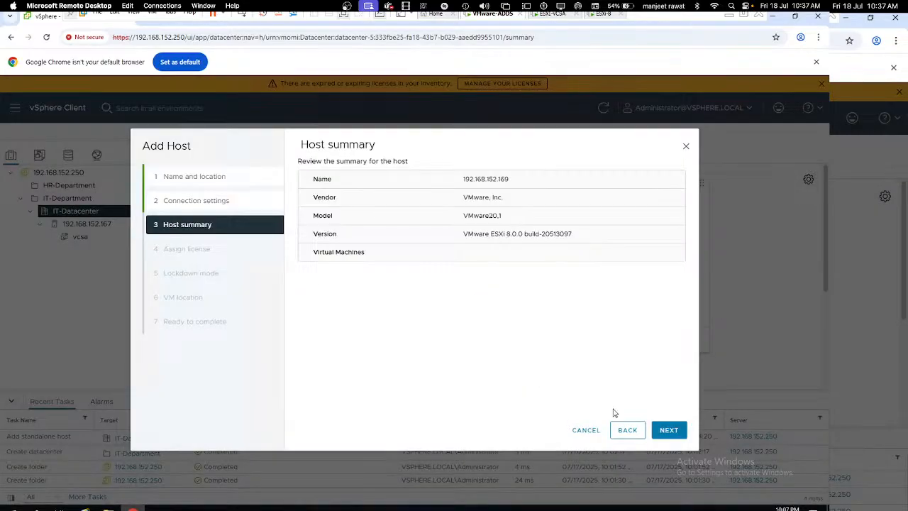
pyautogui.click(669, 429)
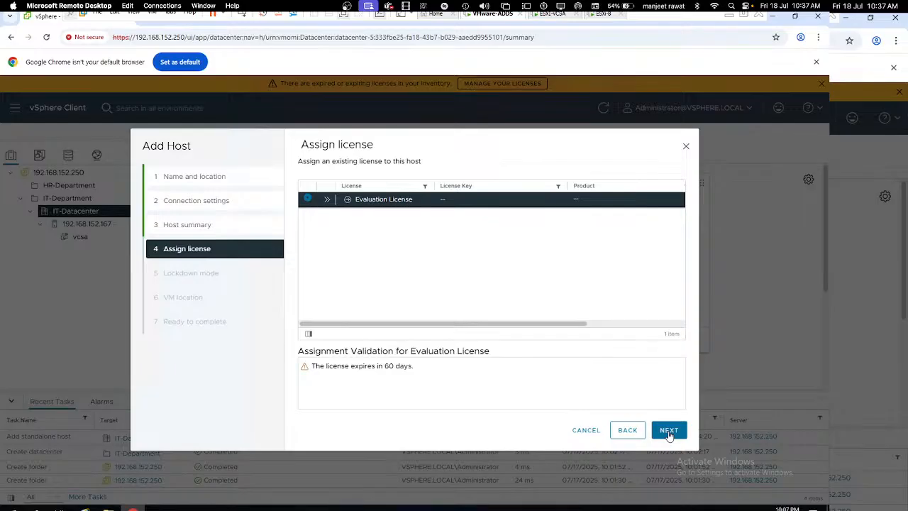
pyautogui.click(669, 431)
pyautogui.click(669, 431)
pyautogui.click(668, 431)
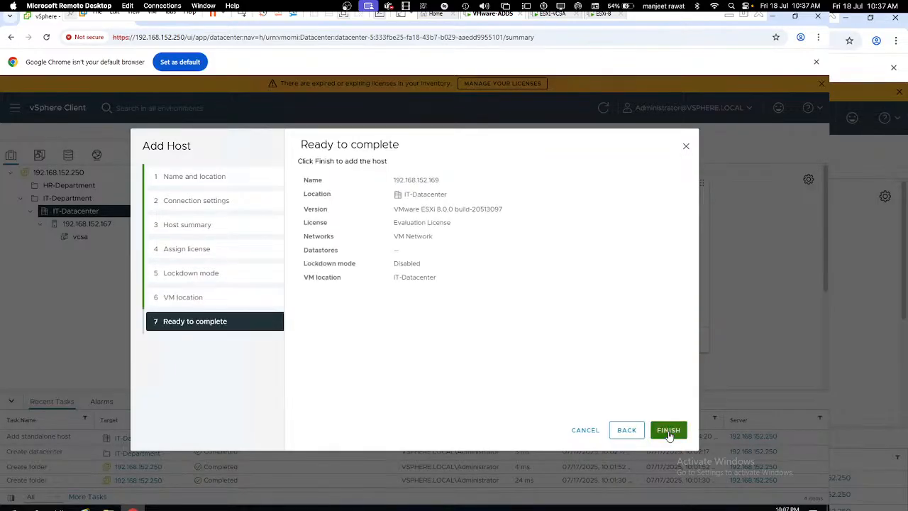
pyautogui.click(669, 431)
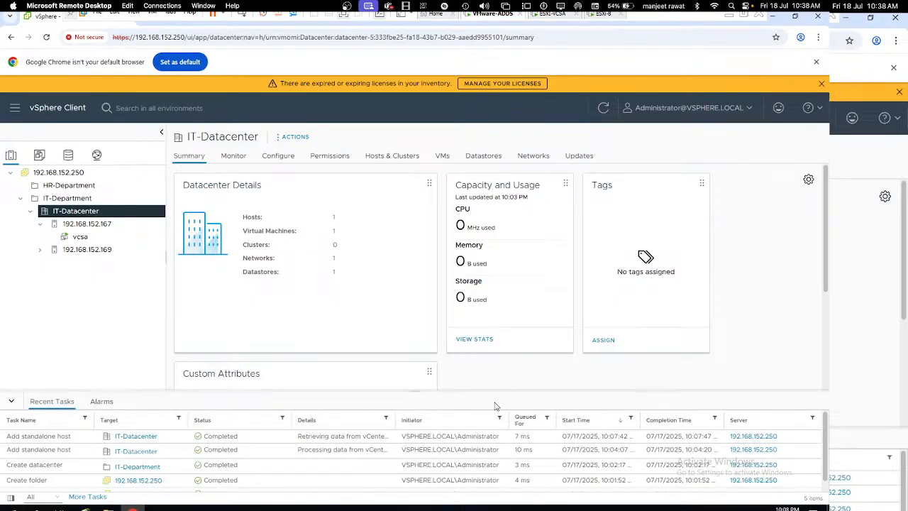
# Step: View host 192.168.152.167, then host 192.168.152.169's summary showing no datastores
pyautogui.click(105, 228)
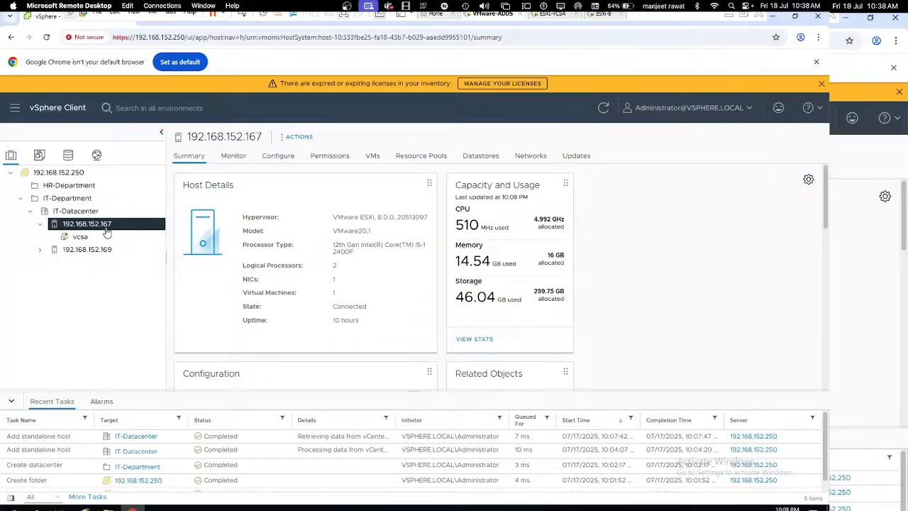
pyautogui.click(103, 250)
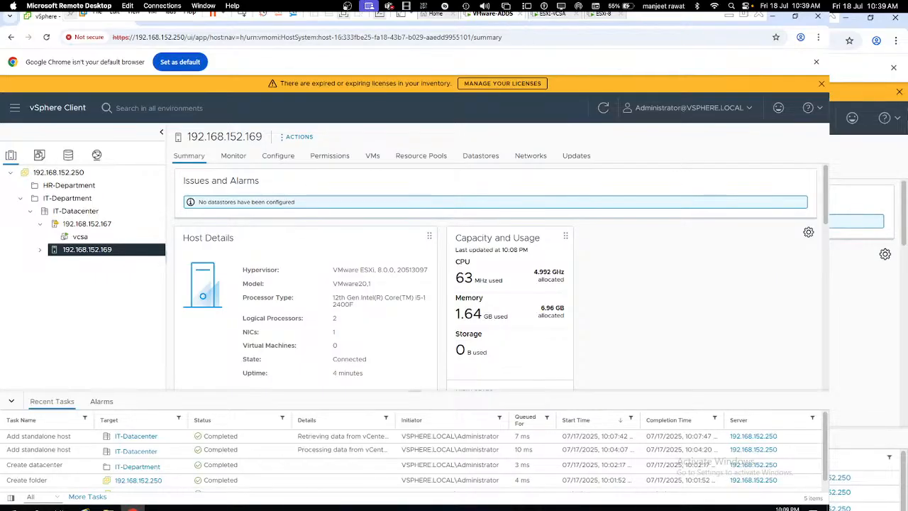
# Step: Run diskmgmt.msc, review Disk 0 and the DVD drive maximized, then close it
pyautogui.click(777, 19)
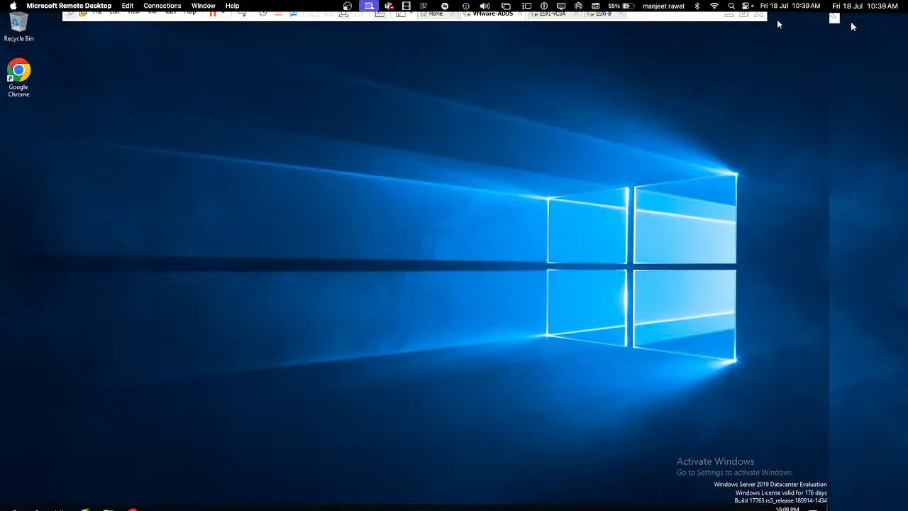
pyautogui.press('super+r')
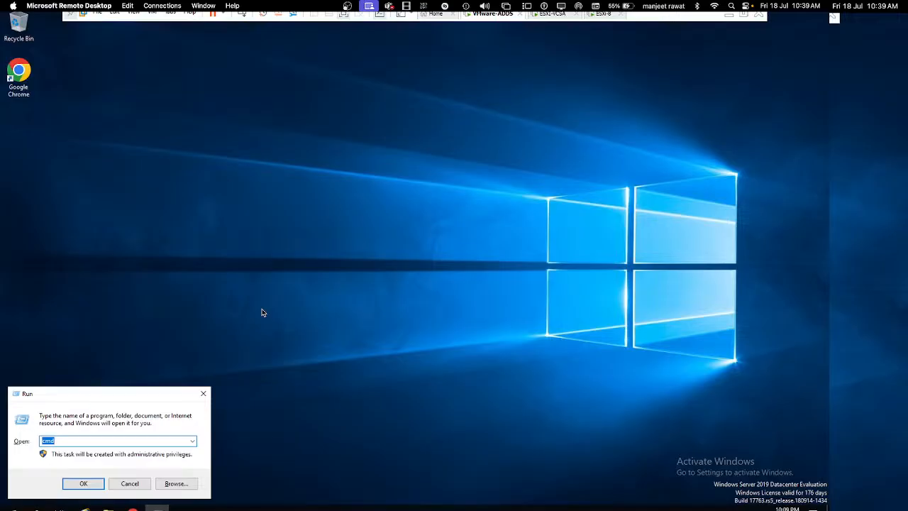
pyautogui.write('diskmgmt.msc')
pyautogui.press('Return')
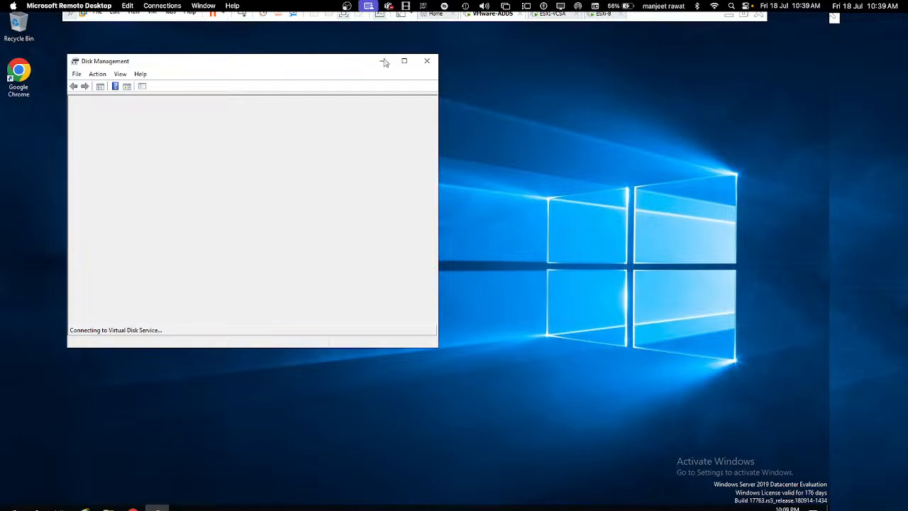
pyautogui.click(403, 61)
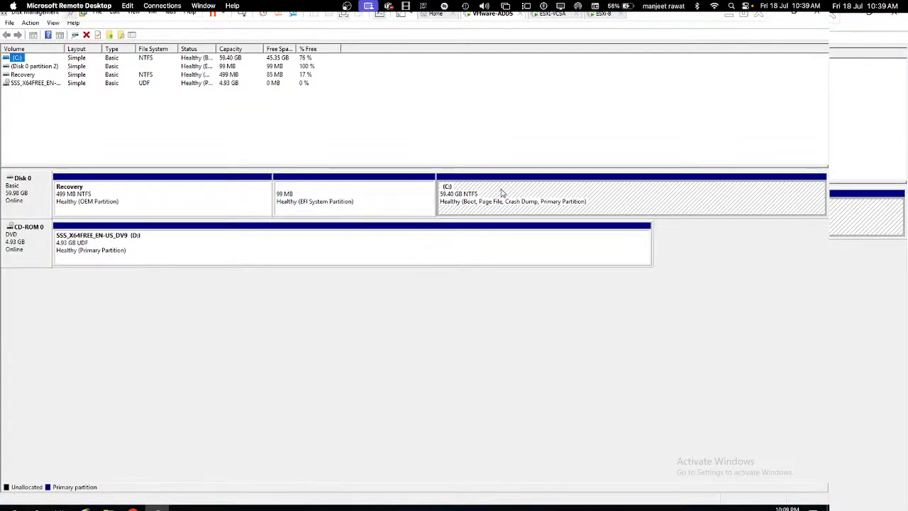
pyautogui.click(818, 13)
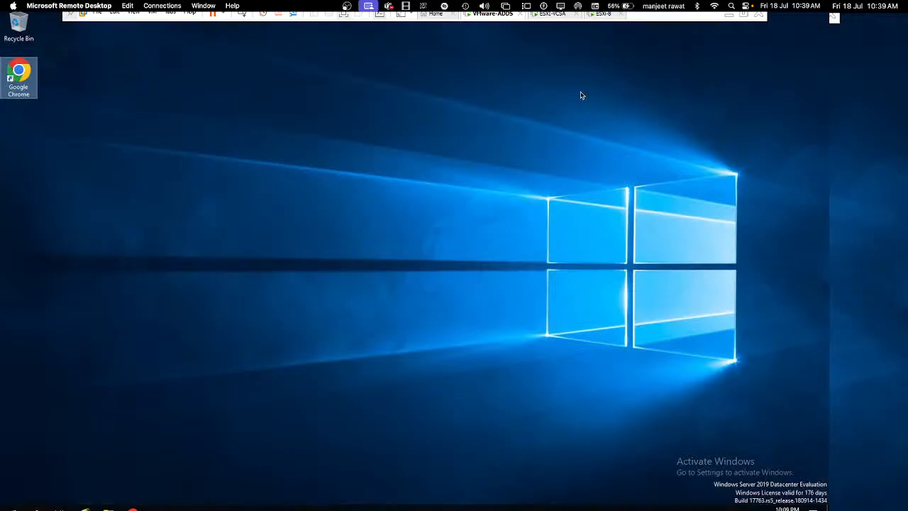
# Step: Add a newly created 120 GB SCSI virtual disk to the VMware-ADDS machine's hardware and save
pyautogui.rightClick(507, 20)
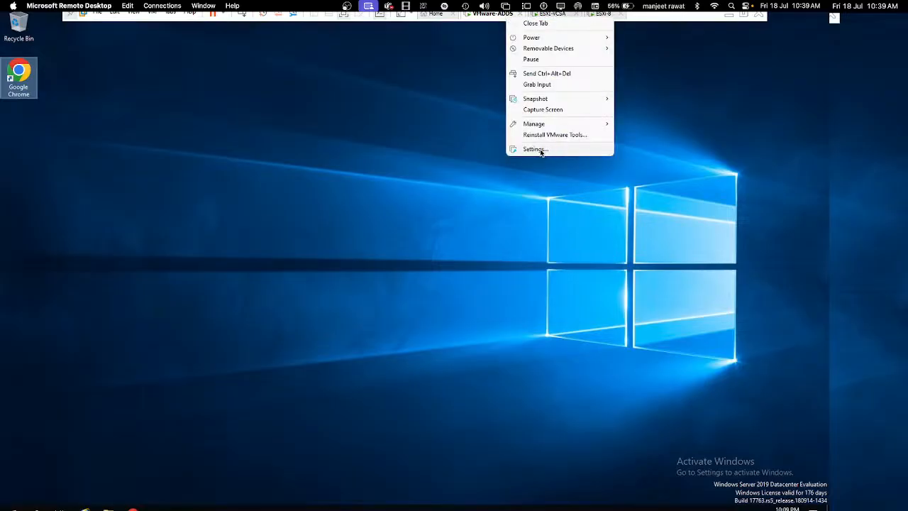
pyautogui.click(541, 149)
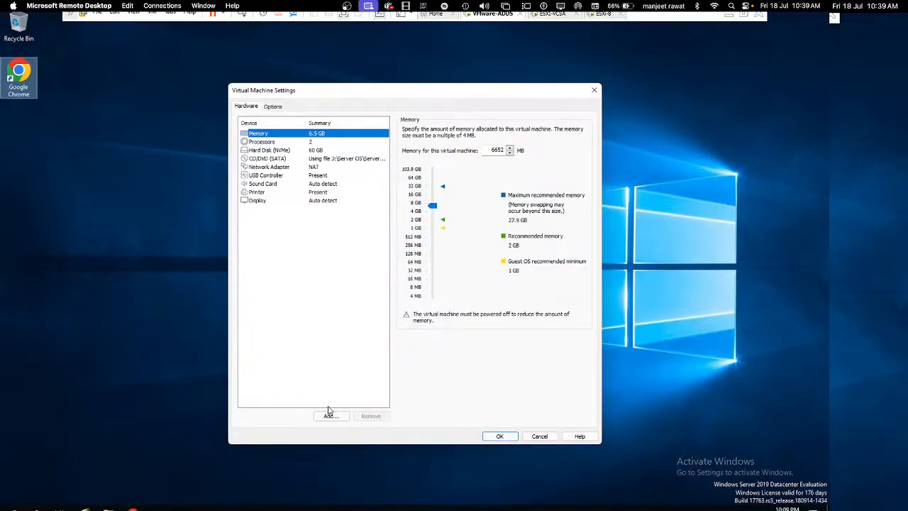
pyautogui.click(329, 415)
pyautogui.click(461, 364)
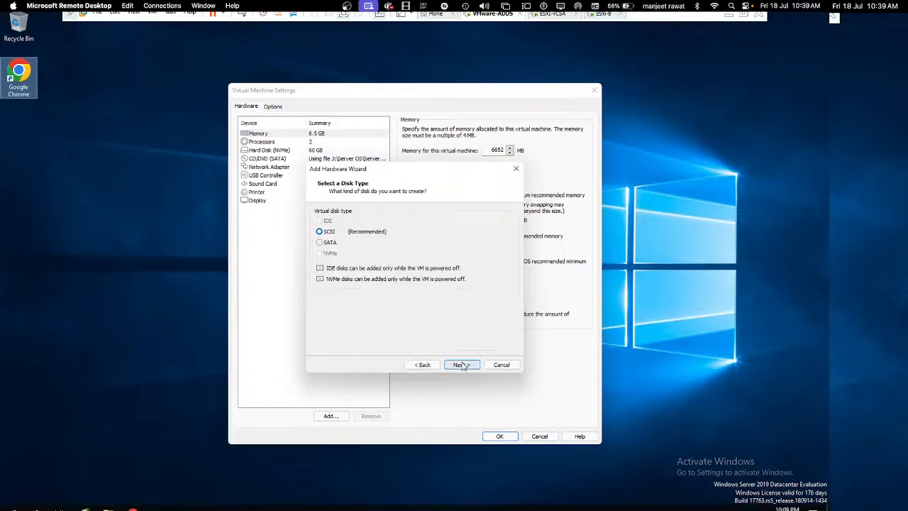
pyautogui.click(461, 364)
pyautogui.click(461, 365)
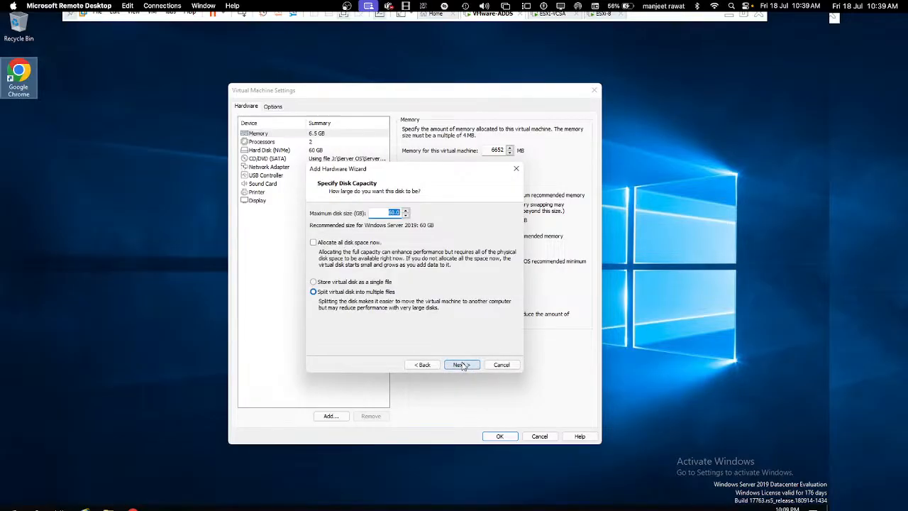
pyautogui.write('120')
pyautogui.click(461, 364)
pyautogui.click(462, 365)
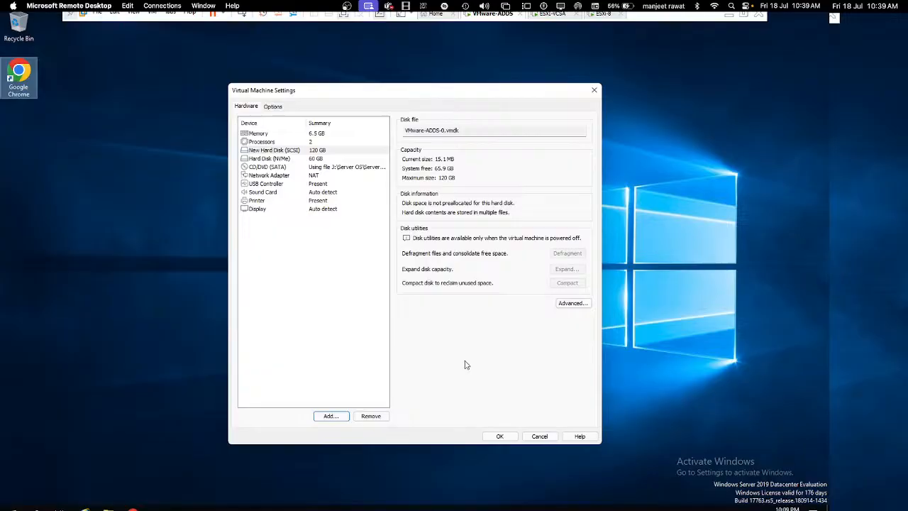
pyautogui.click(498, 436)
pyautogui.click(496, 435)
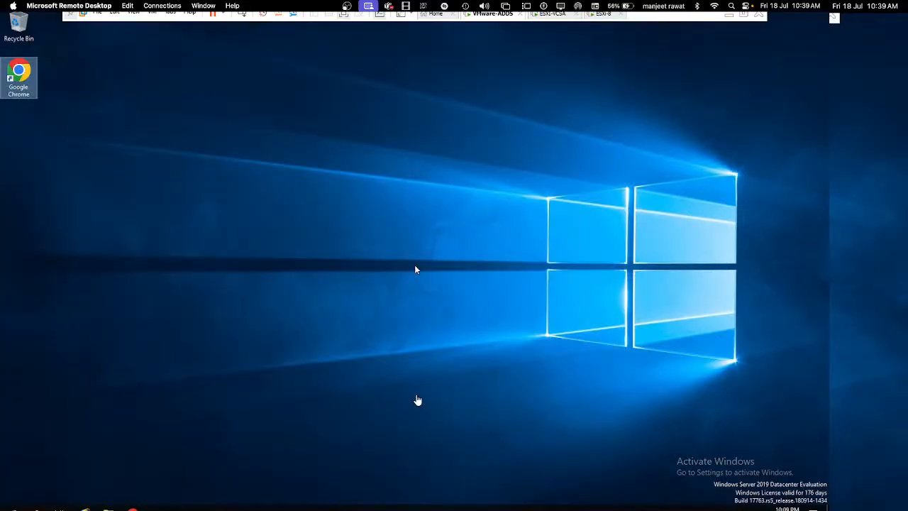
# Step: Launch Disk Management (diskmgmt.msc) on the Windows Server and maximize its window
pyautogui.press('super+r')
pyautogui.press('Return')
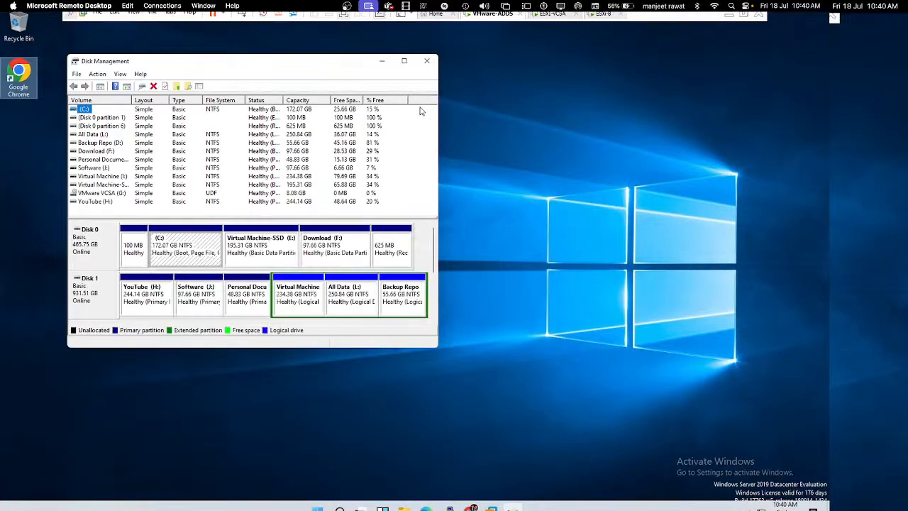
pyautogui.click(404, 61)
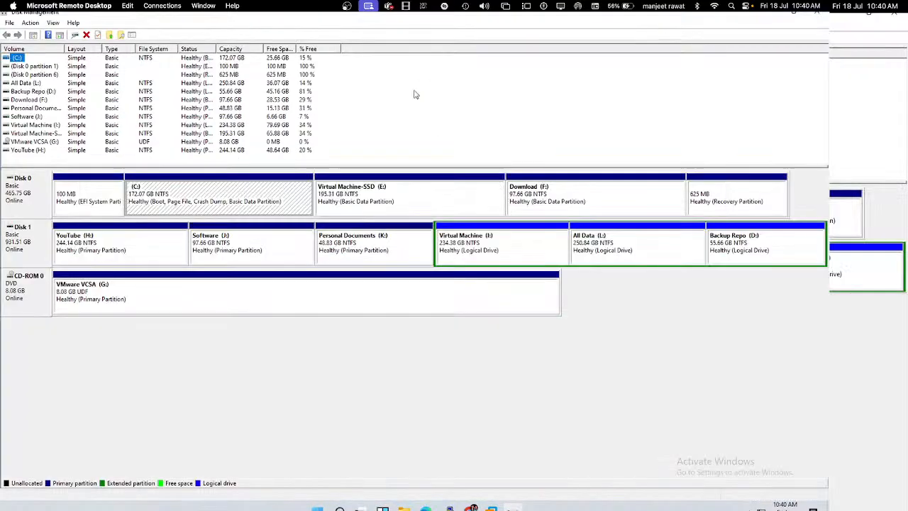
pyautogui.click(819, 19)
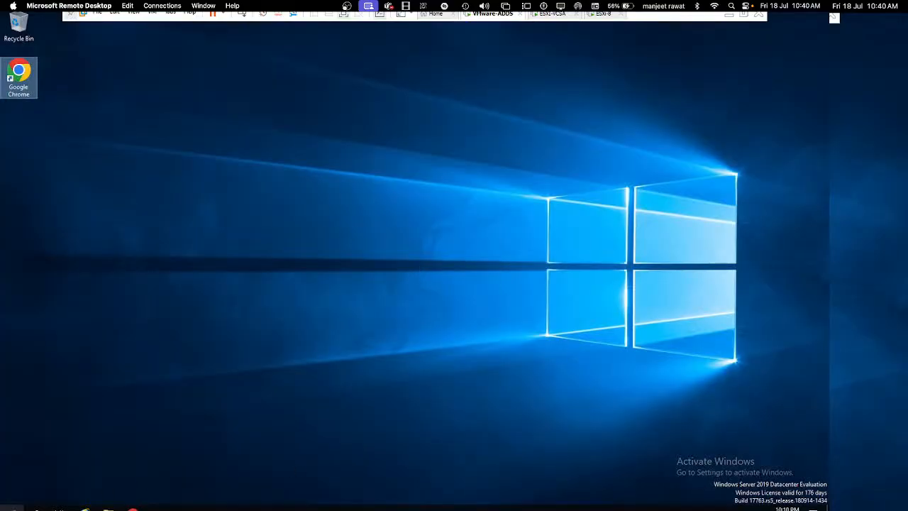
pyautogui.rightClick(11, 505)
pyautogui.click(35, 466)
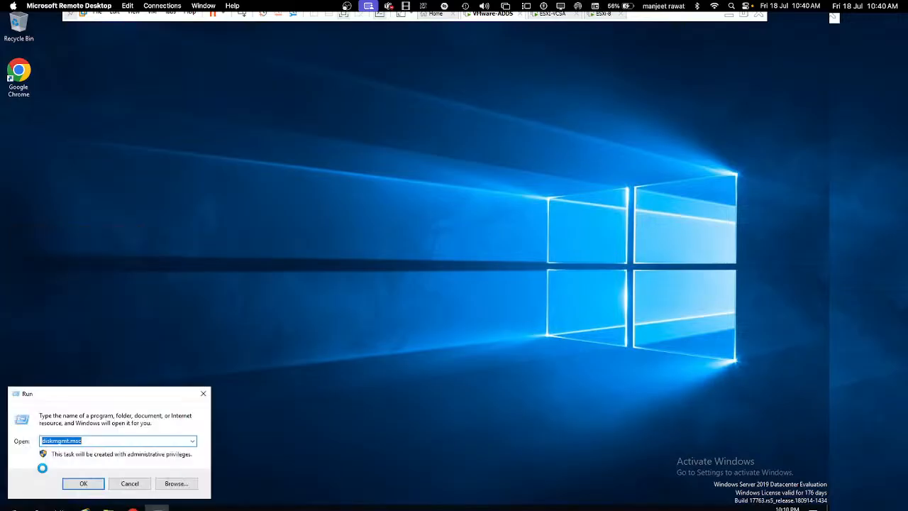
pyautogui.press('Return')
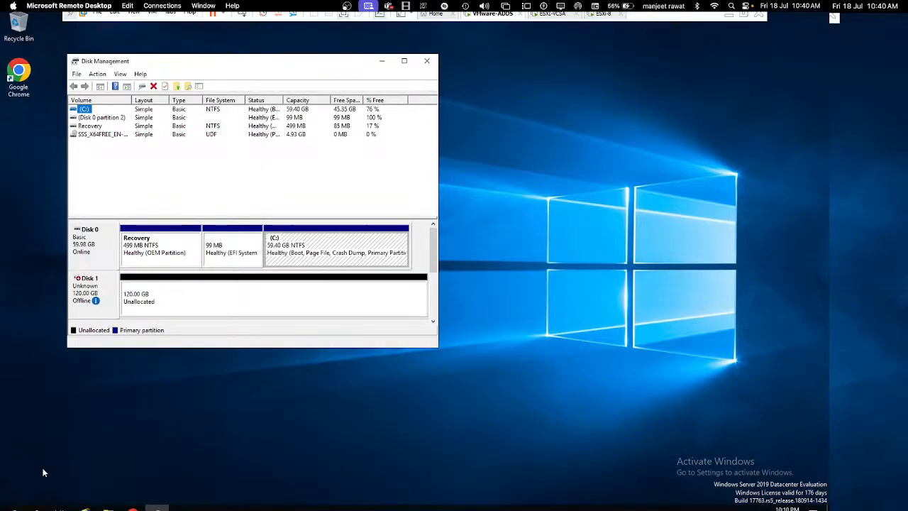
pyautogui.click(409, 66)
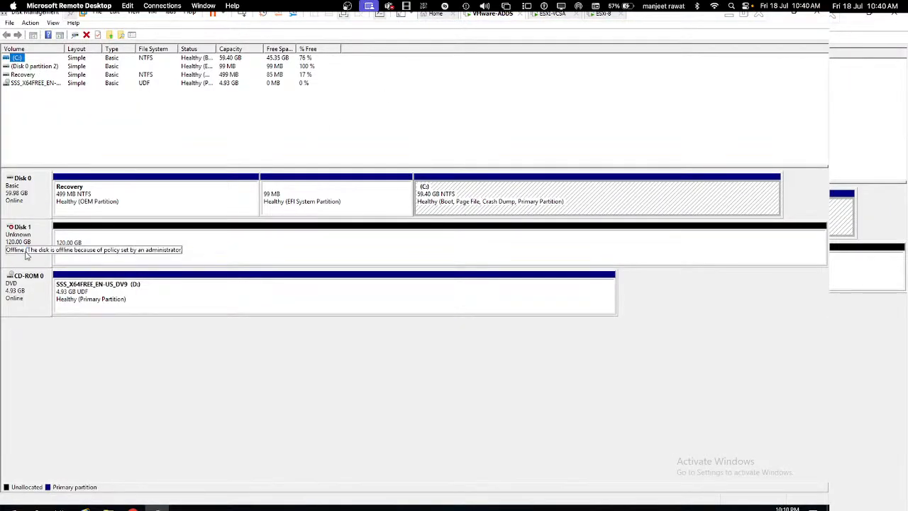
# Step: Bring the offline Disk 1 online and initialize it as GPT
pyautogui.rightClick(37, 227)
pyautogui.click(44, 232)
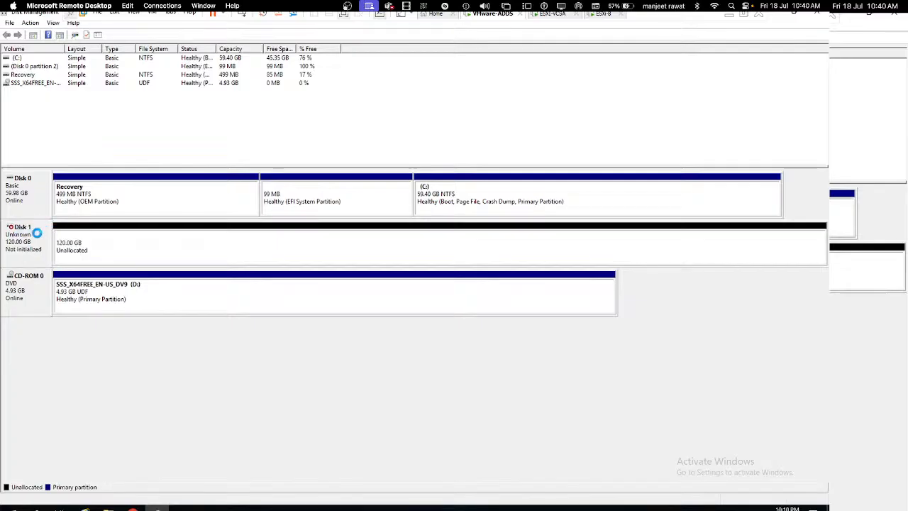
pyautogui.rightClick(32, 242)
pyautogui.click(92, 243)
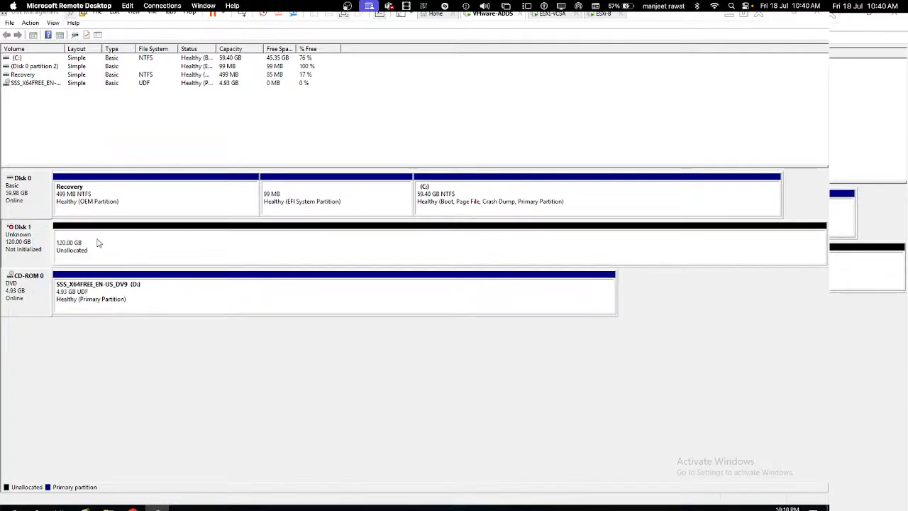
pyautogui.click(445, 318)
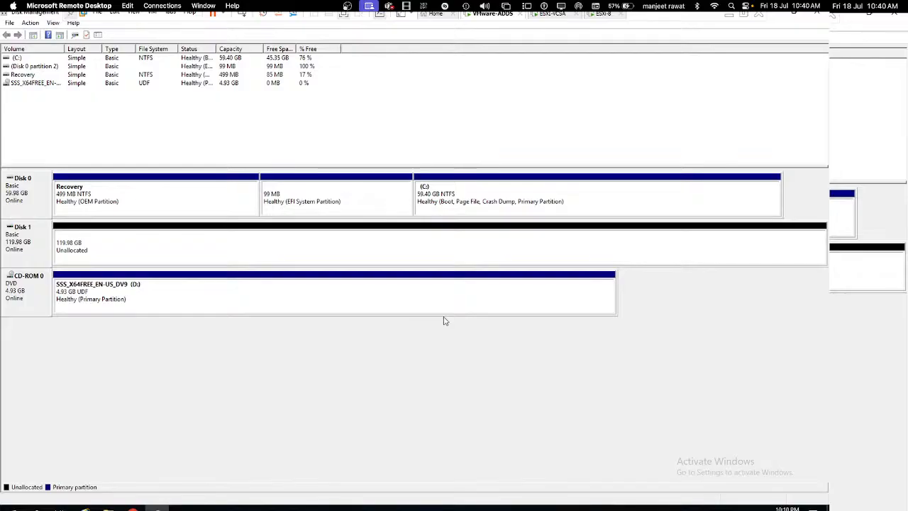
# Step: Create a New Simple Volume on Disk 1 using the full 122862 MB, becoming NTFS drive E:
pyautogui.rightClick(274, 238)
pyautogui.click(320, 243)
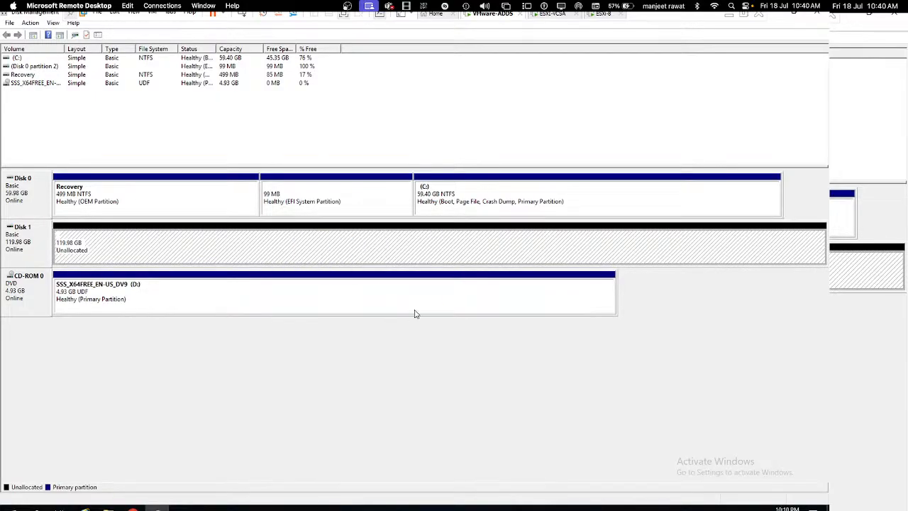
pyautogui.click(193, 235)
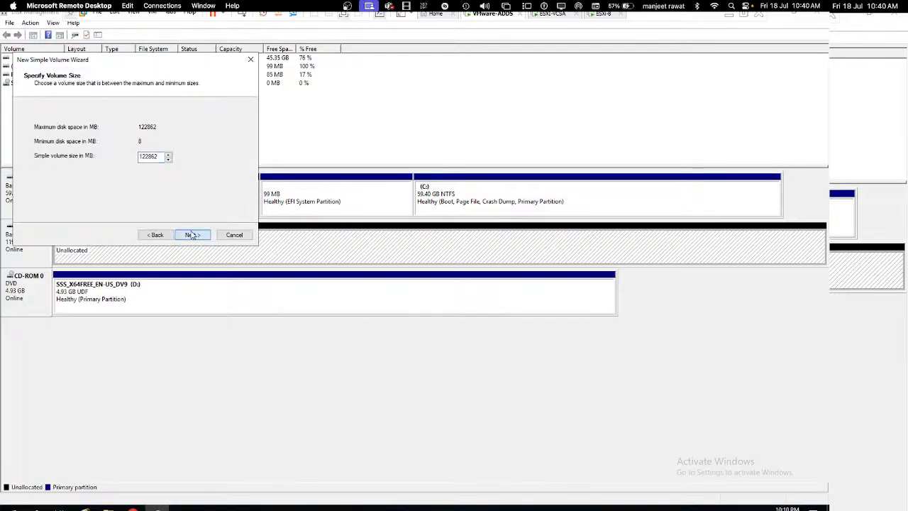
pyautogui.click(192, 235)
pyautogui.click(192, 234)
pyautogui.click(193, 235)
pyautogui.click(192, 234)
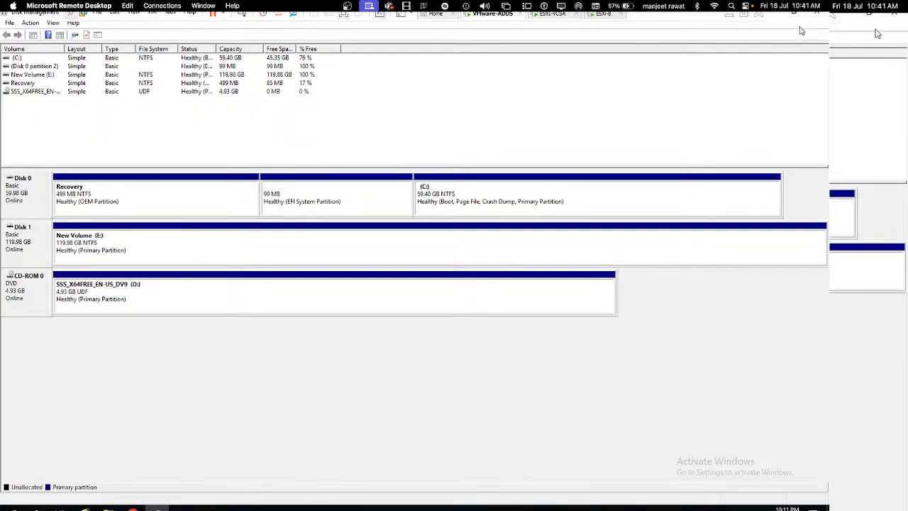
# Step: Close Disk Management and open Server Manager, dismissing the Windows Admin Center notice
pyautogui.click(817, 14)
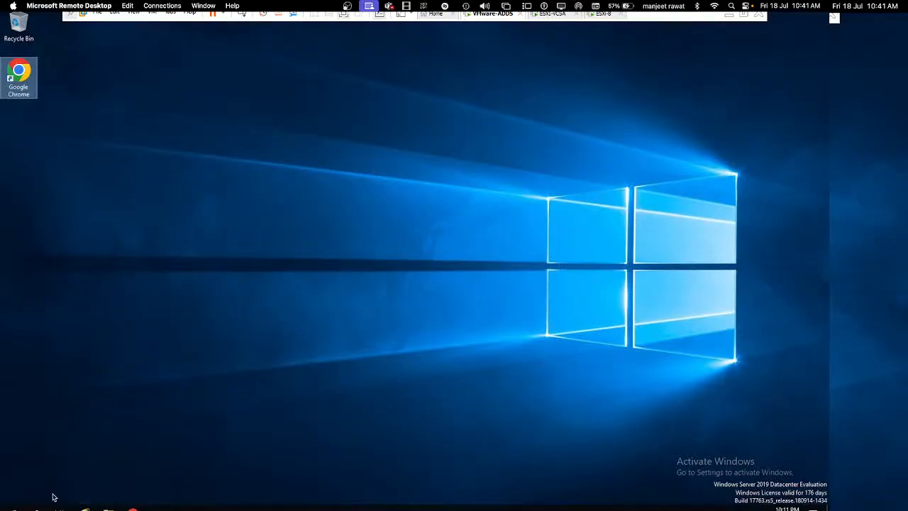
pyautogui.click(12, 507)
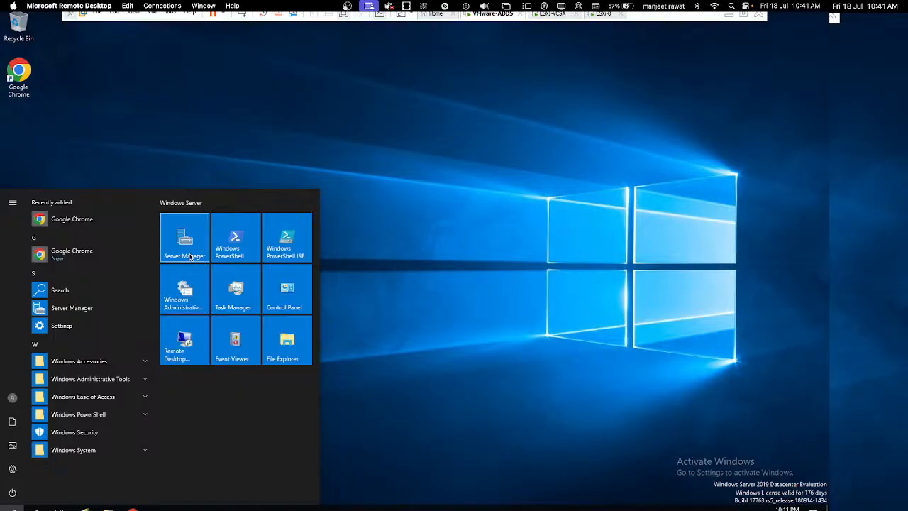
pyautogui.click(186, 241)
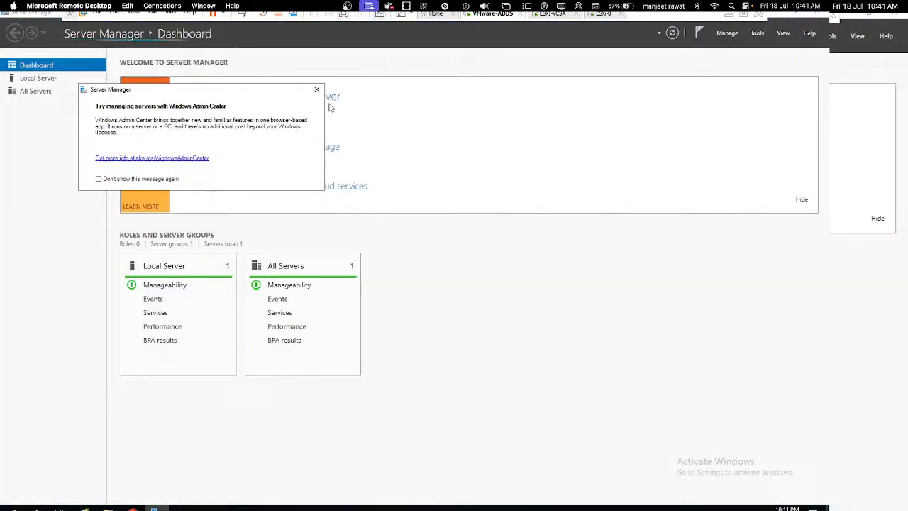
pyautogui.click(316, 89)
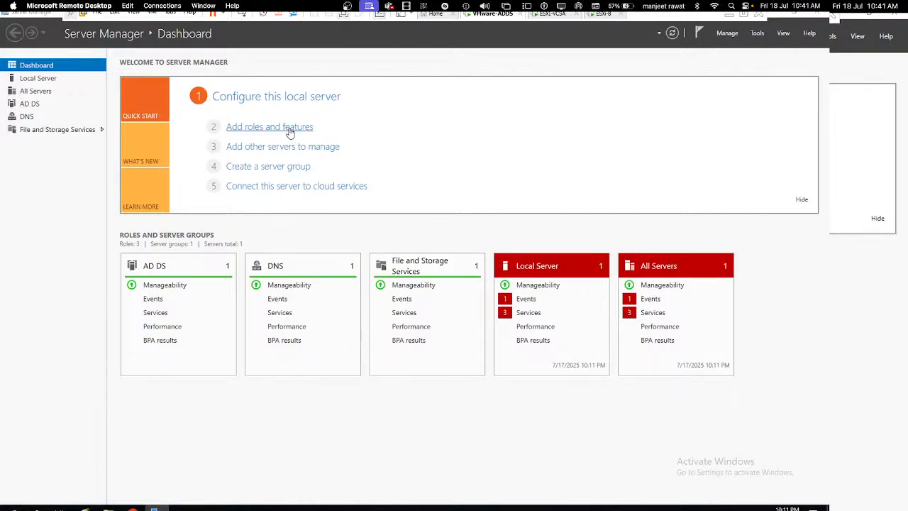
# Step: Install the iSCSI Target Server role under File and Storage Services > File and iSCSI Services
pyautogui.click(290, 132)
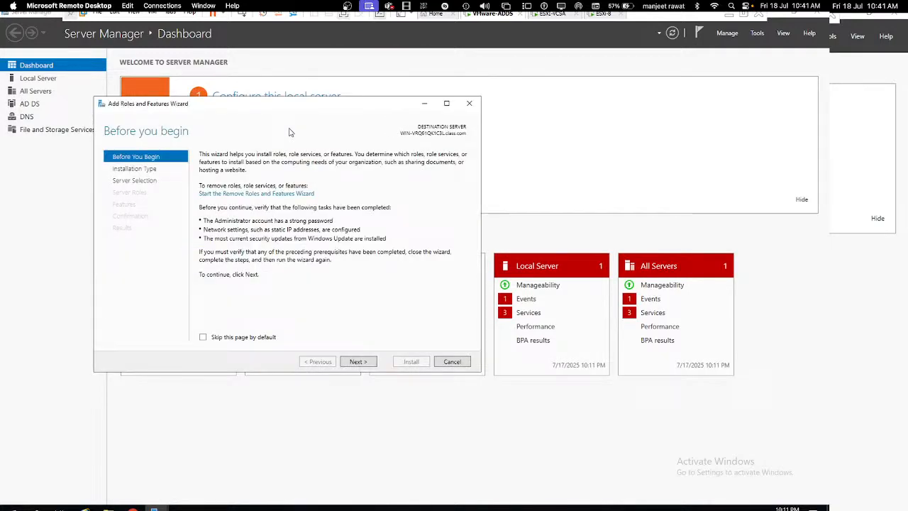
pyautogui.click(360, 365)
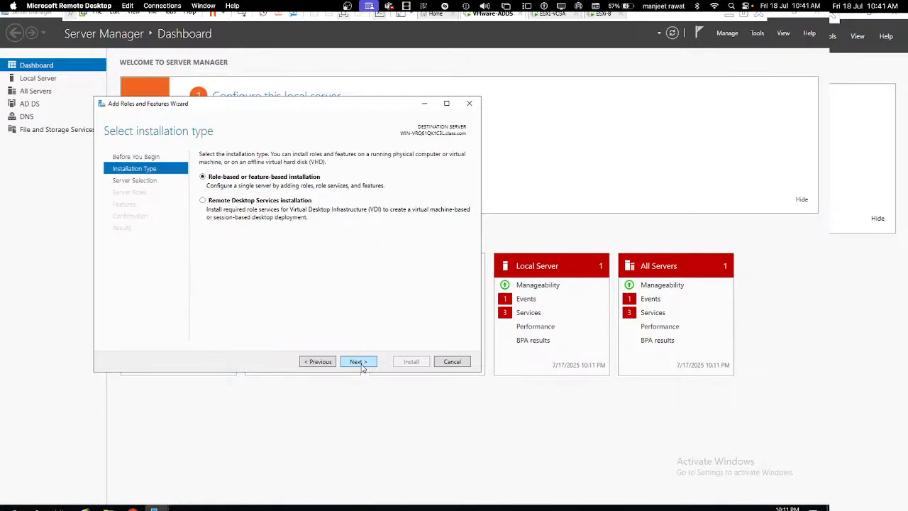
pyautogui.click(361, 365)
pyautogui.click(359, 363)
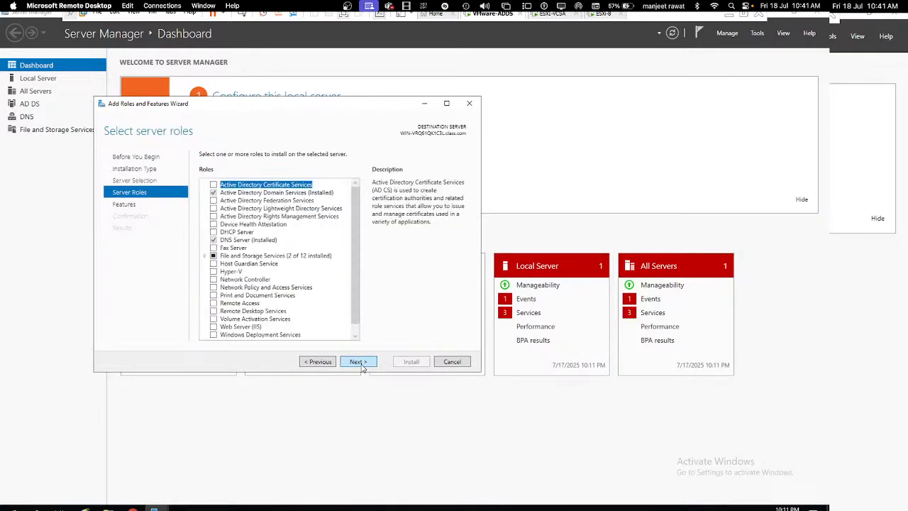
pyautogui.click(205, 256)
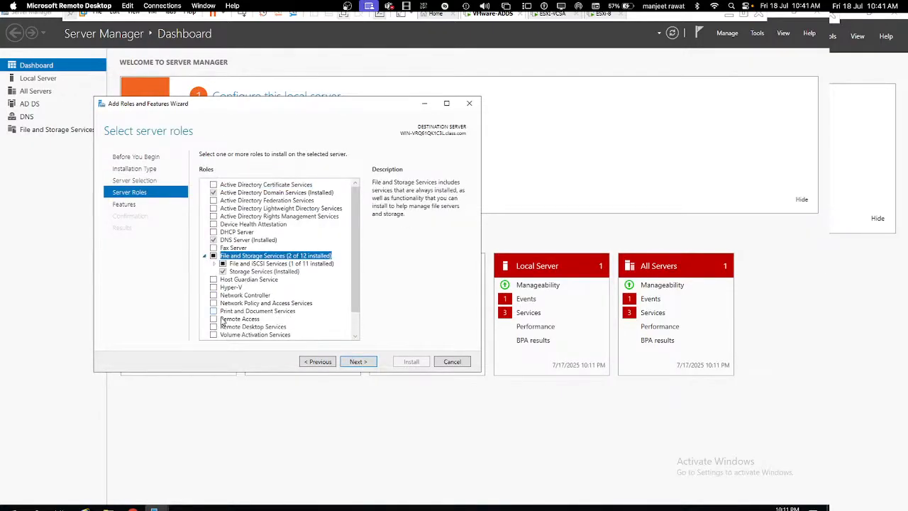
pyautogui.click(214, 263)
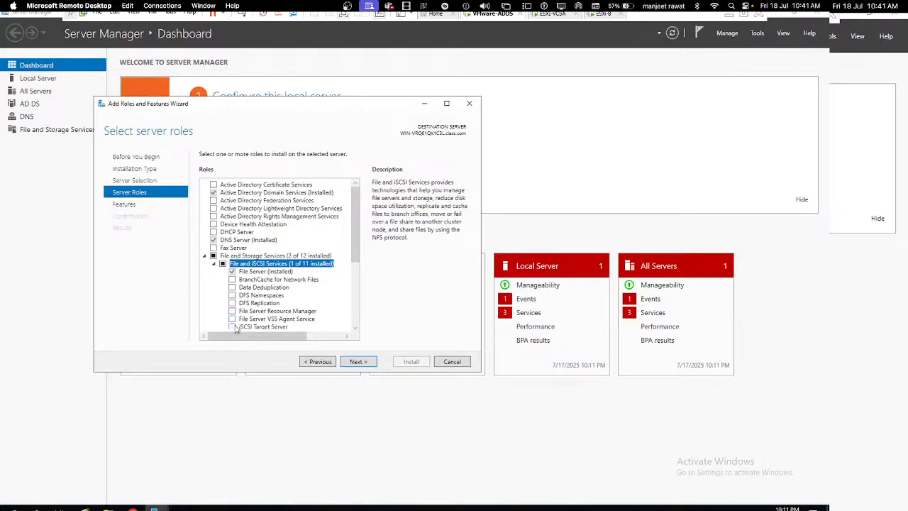
pyautogui.click(233, 326)
pyautogui.click(357, 362)
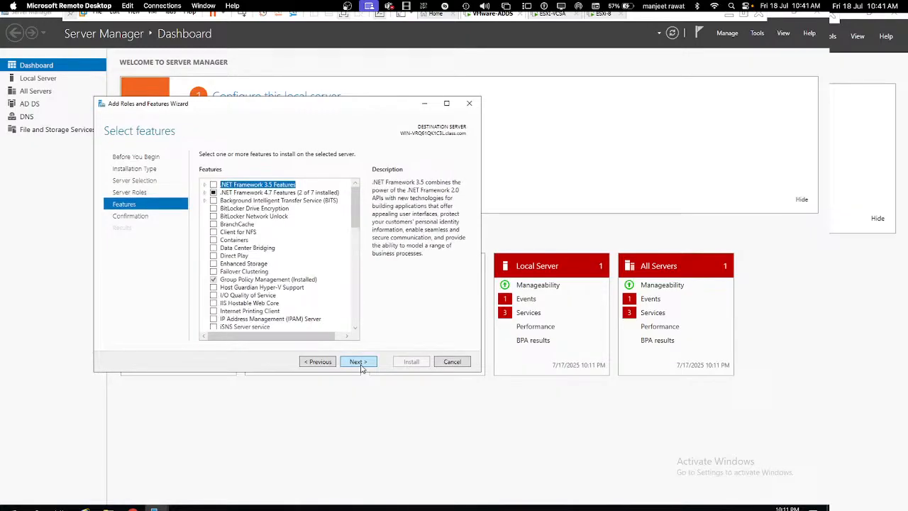
pyautogui.click(358, 362)
pyautogui.click(417, 363)
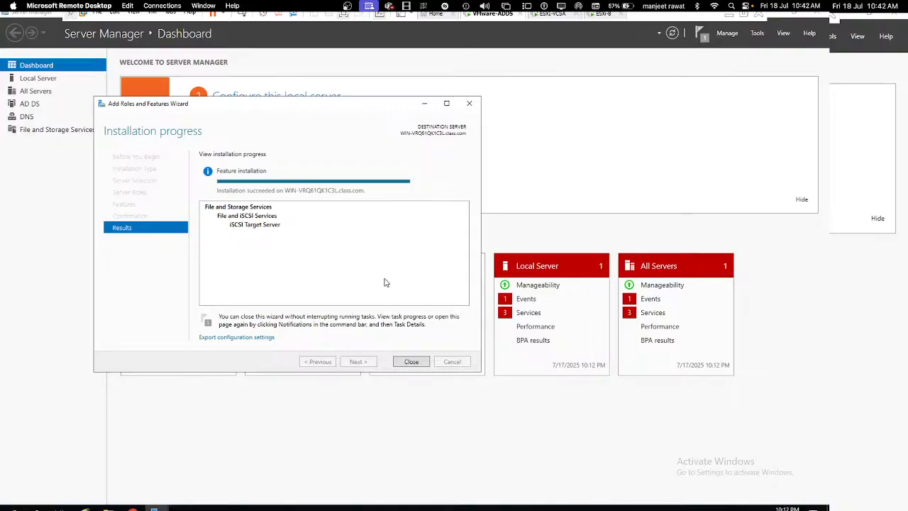
pyautogui.click(423, 362)
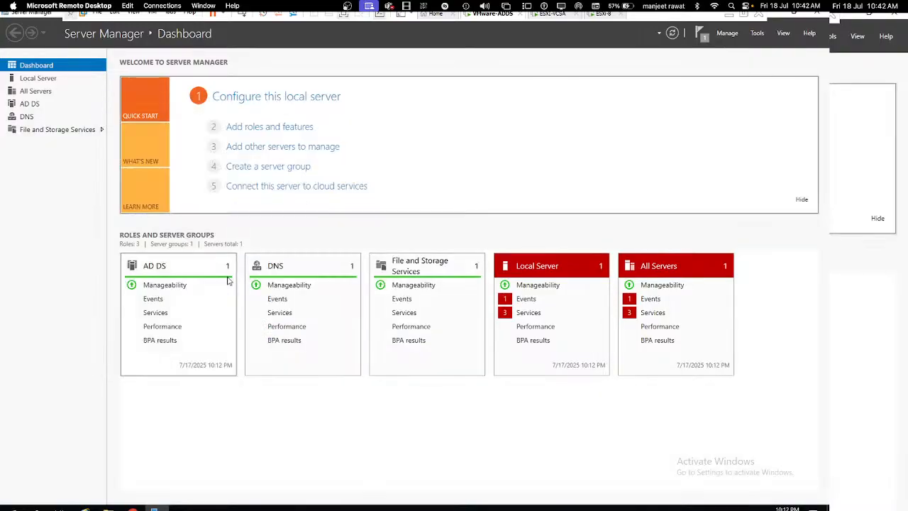
# Step: Start a new iSCSI virtual disk from File and Storage Services > iSCSI
pyautogui.click(44, 129)
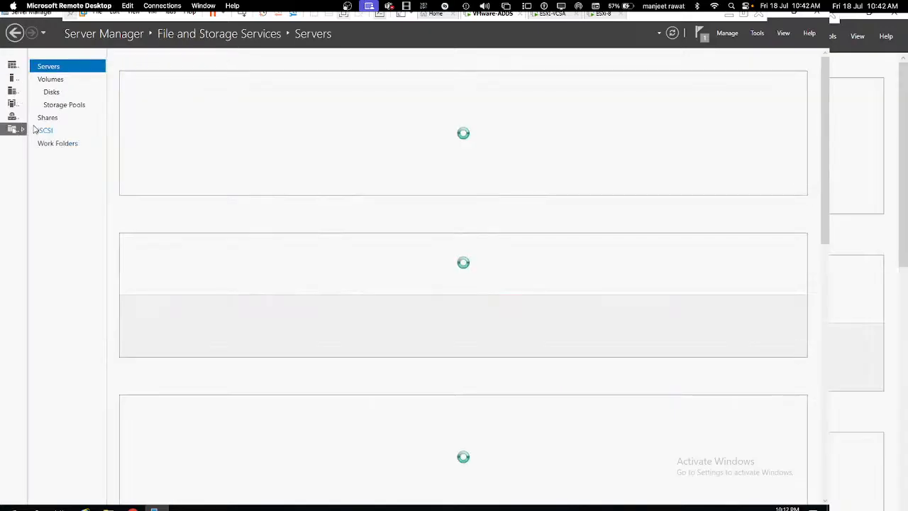
pyautogui.click(47, 118)
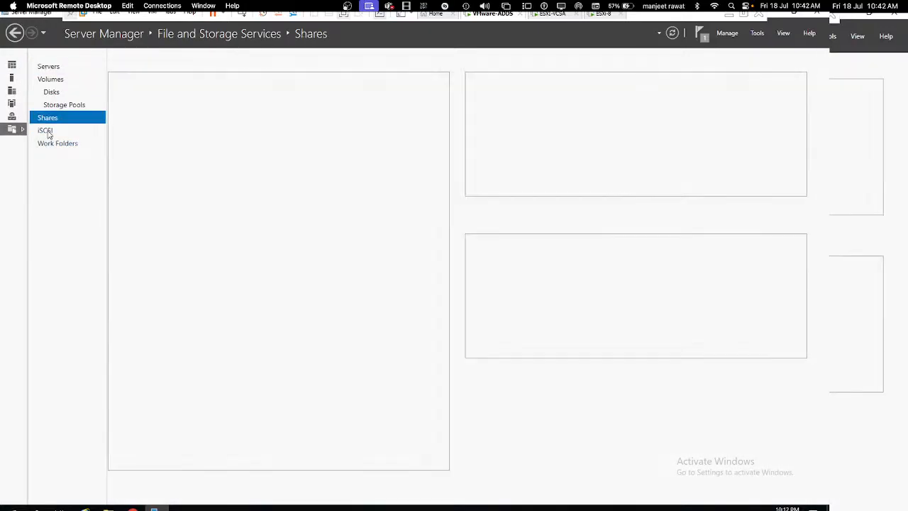
pyautogui.click(45, 131)
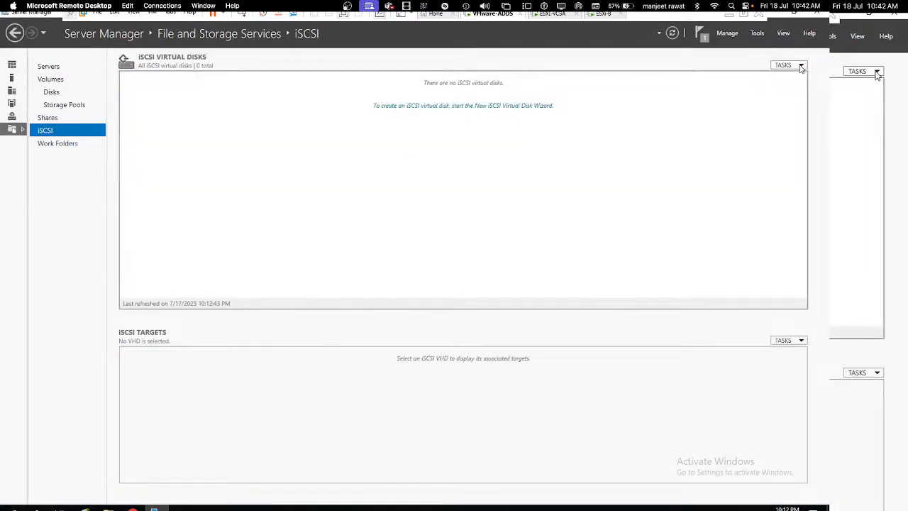
pyautogui.click(786, 64)
pyautogui.click(765, 77)
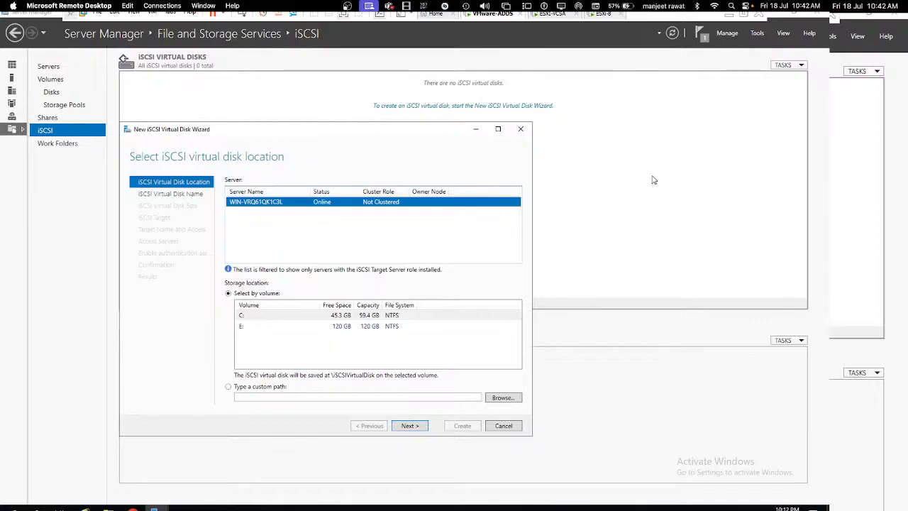
# Step: Store the virtual disk on volume E: and name it Share-Storage
pyautogui.click(338, 331)
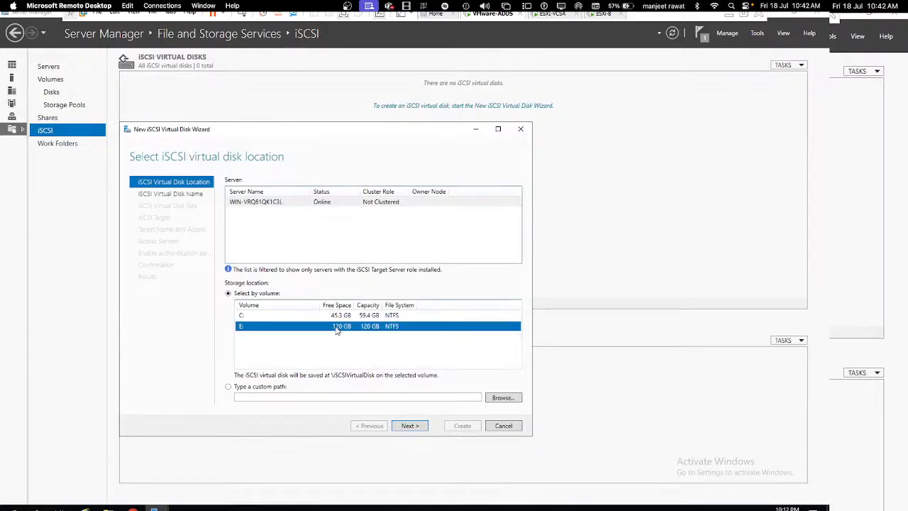
pyautogui.click(407, 425)
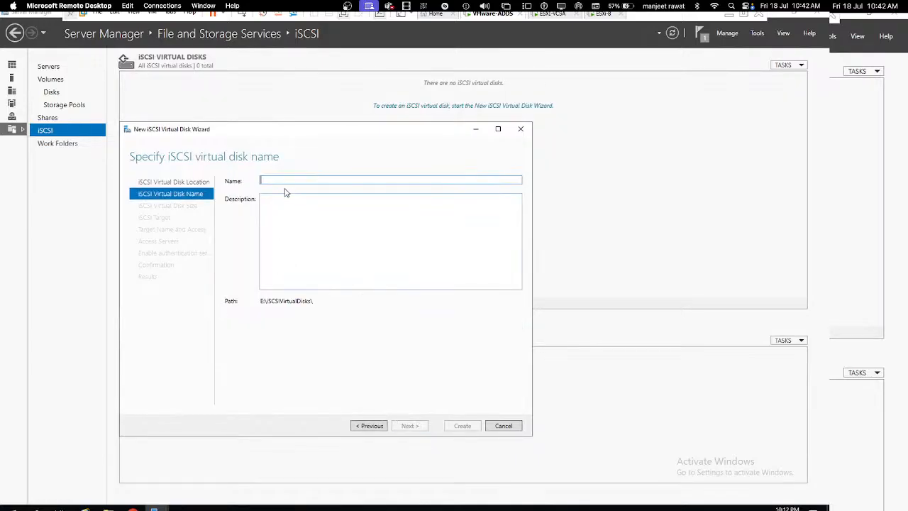
pyautogui.write('Share')
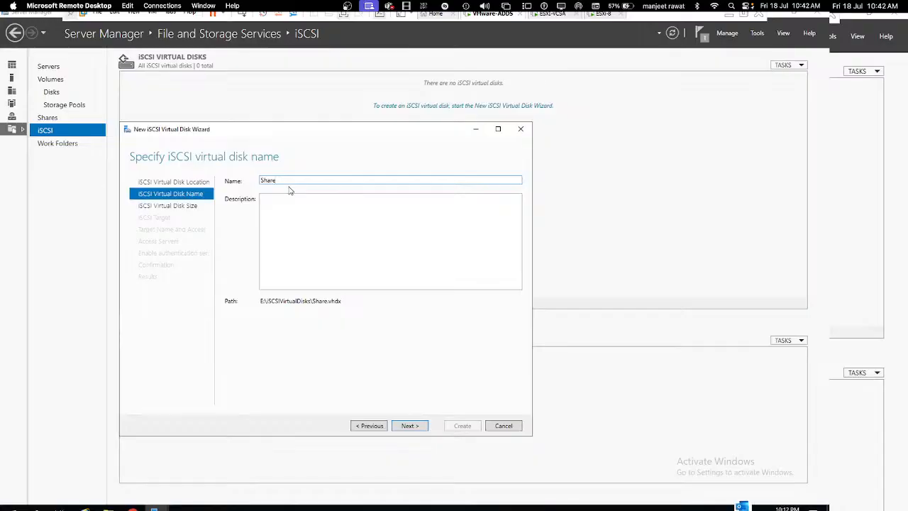
pyautogui.write('-Storage')
pyautogui.click(412, 426)
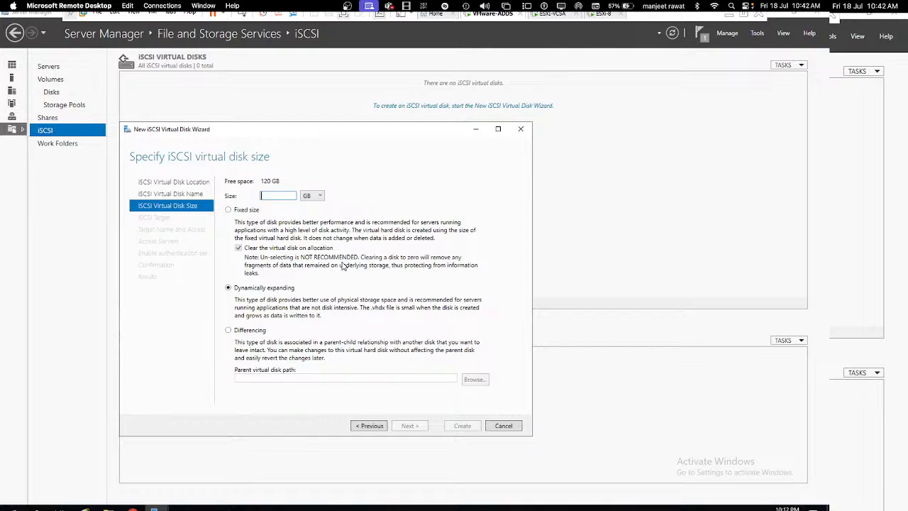
# Step: Make the disk 50 GB and assign it to a new iSCSI target named share
pyautogui.write('50')
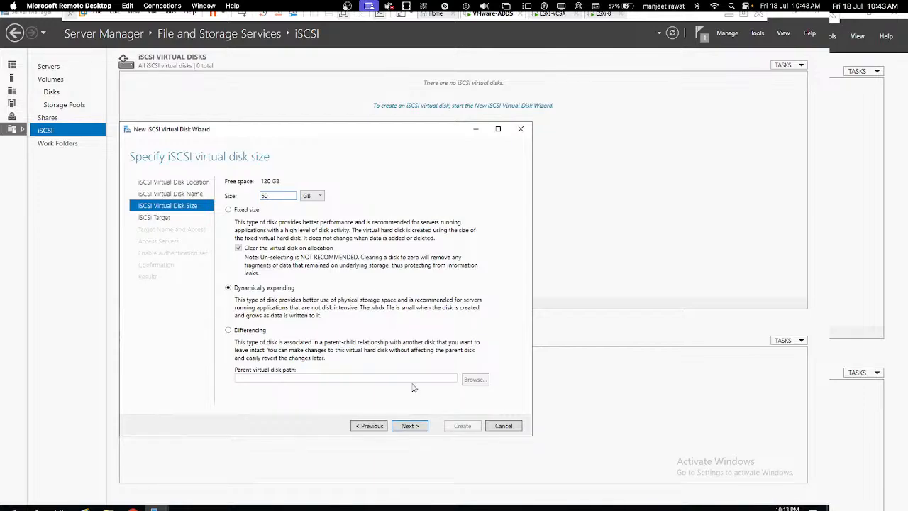
pyautogui.click(419, 427)
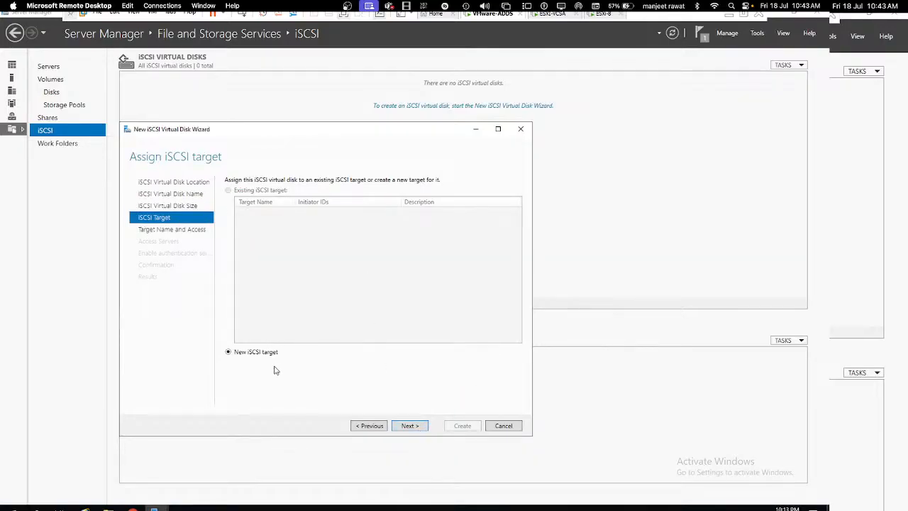
pyautogui.click(417, 428)
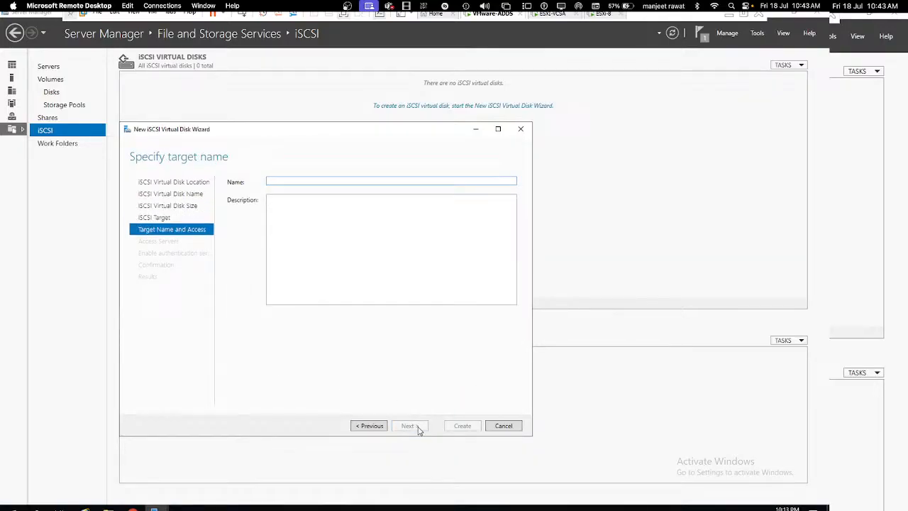
pyautogui.write('share')
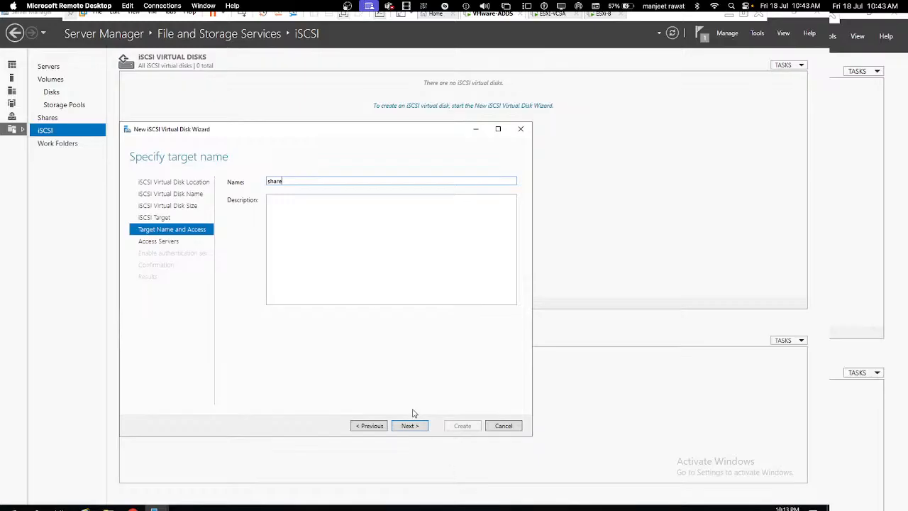
pyautogui.click(413, 427)
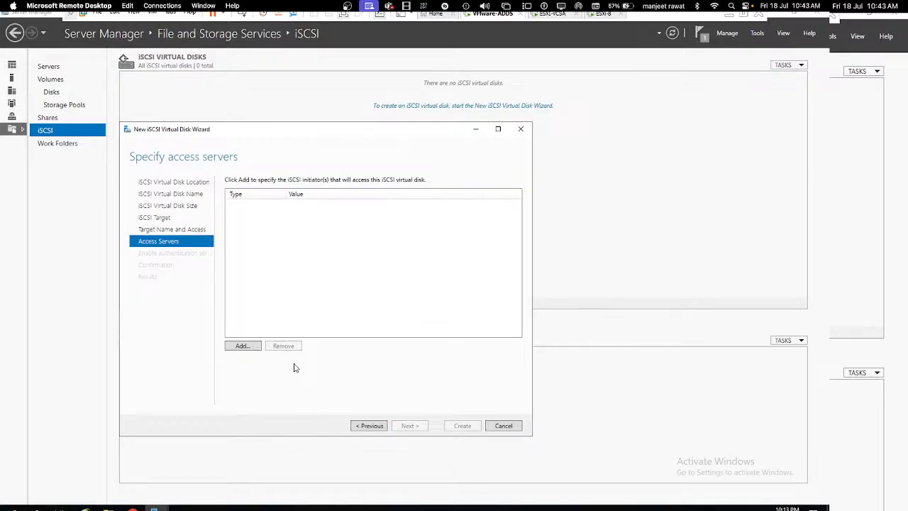
# Step: Add initiator 192.168.152.167, identified by IP address, as an access server
pyautogui.click(248, 346)
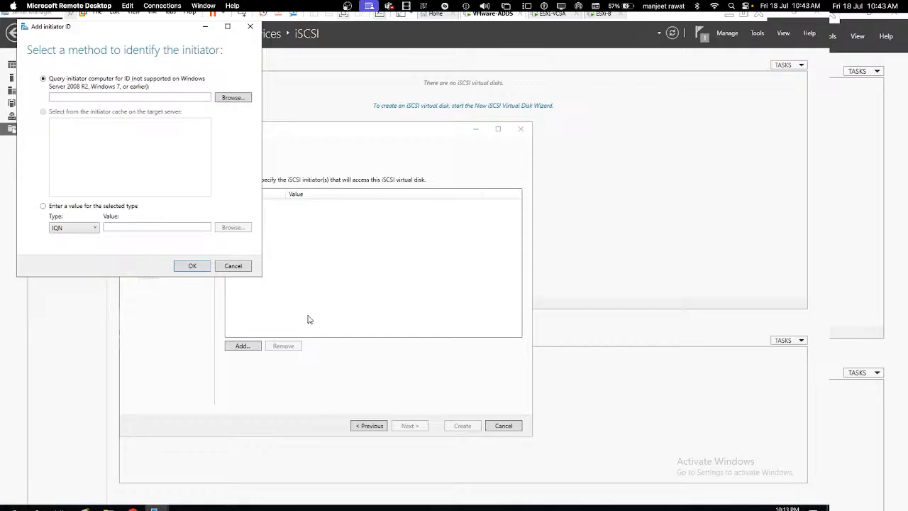
pyautogui.click(92, 228)
pyautogui.click(74, 259)
pyautogui.write('192.157')
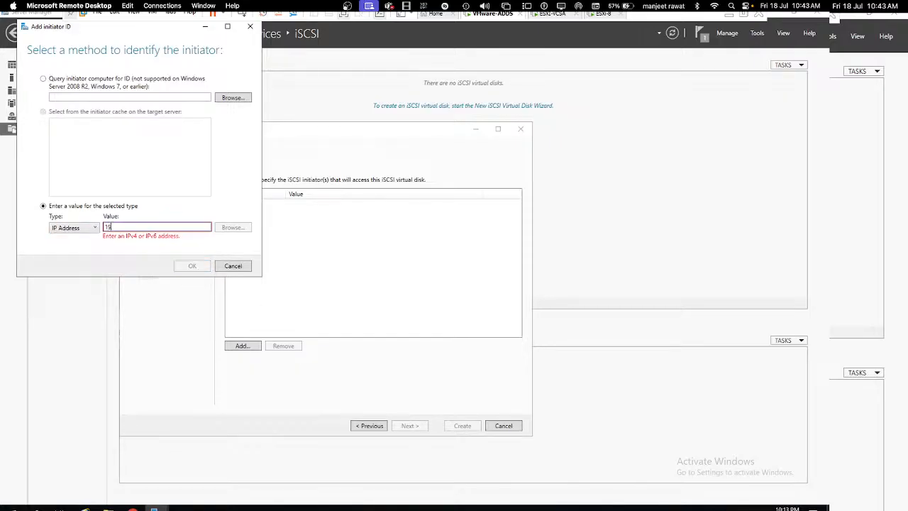
pyautogui.press('BackSpace')
pyautogui.press('BackSpace')
pyautogui.write('68.16')
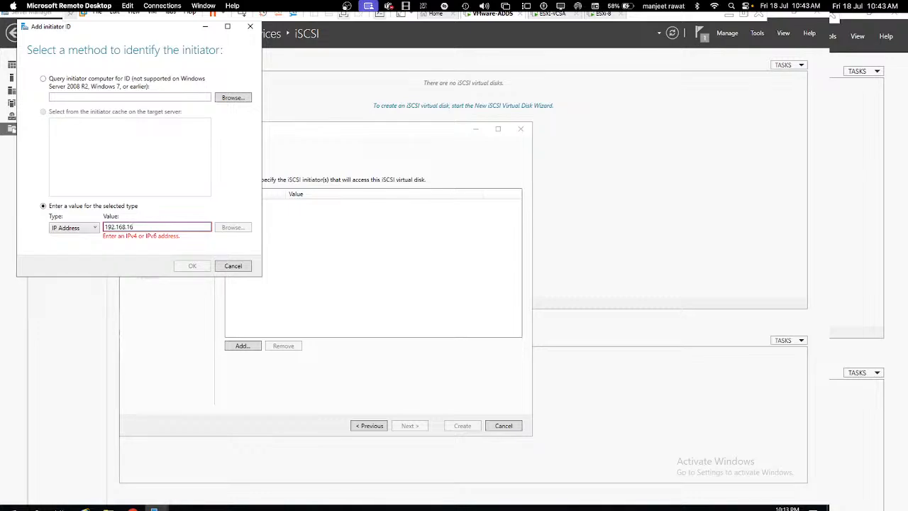
pyautogui.press('BackSpace')
pyautogui.write('52.167')
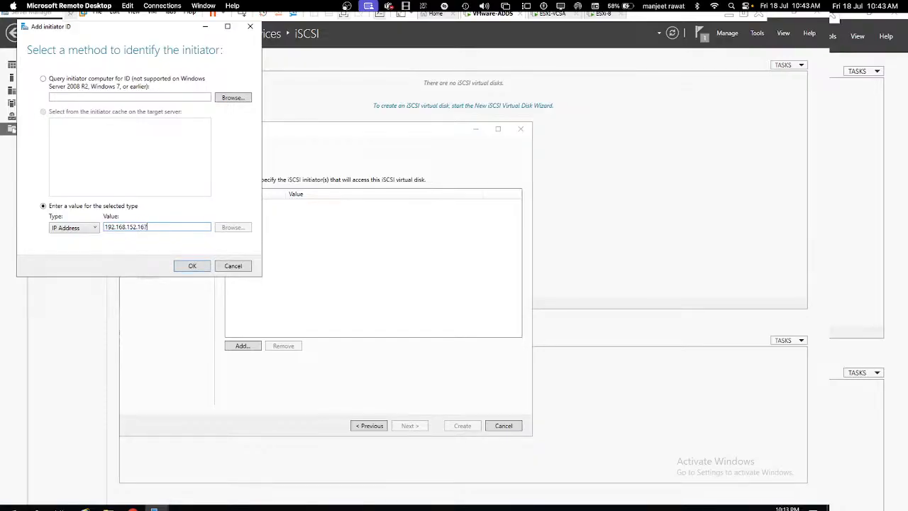
pyautogui.click(196, 266)
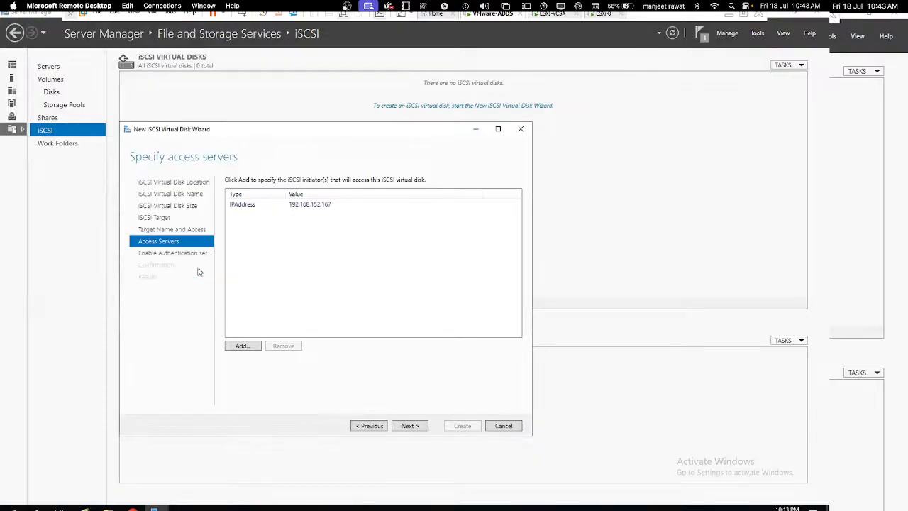
# Step: Add a second initiator by IP address, 192.168.152.169
pyautogui.click(249, 349)
pyautogui.click(120, 253)
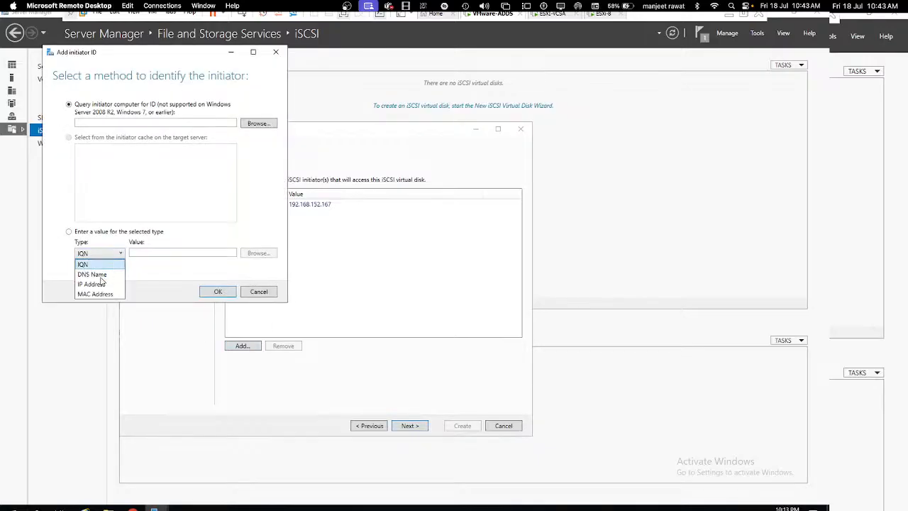
pyautogui.click(98, 286)
pyautogui.click(165, 253)
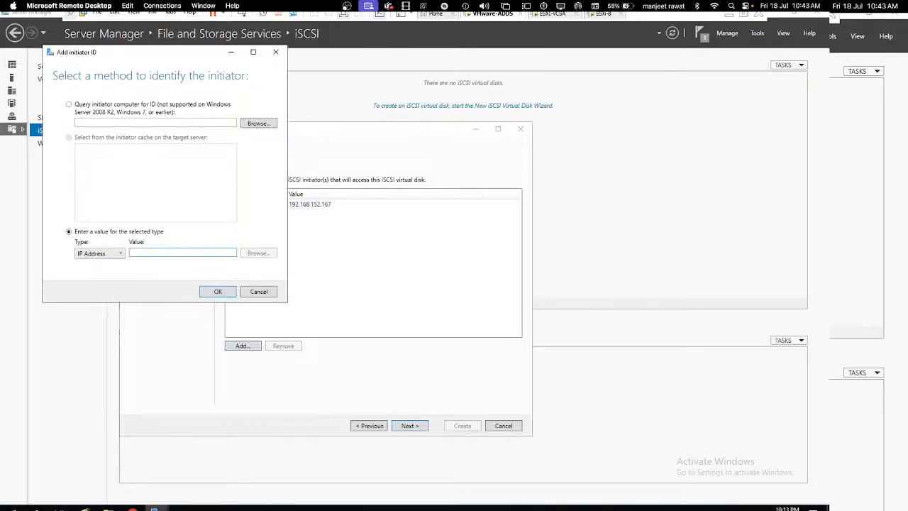
pyautogui.write('192.168')
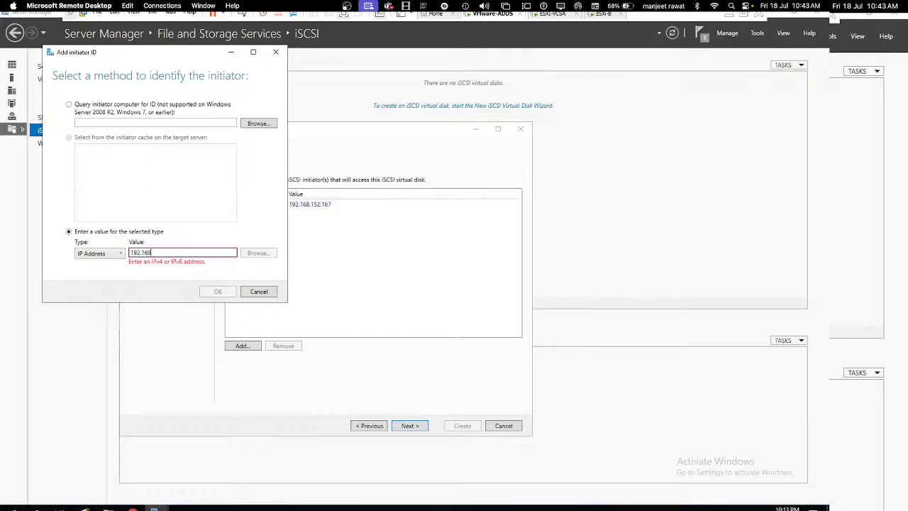
pyautogui.write('.152.169')
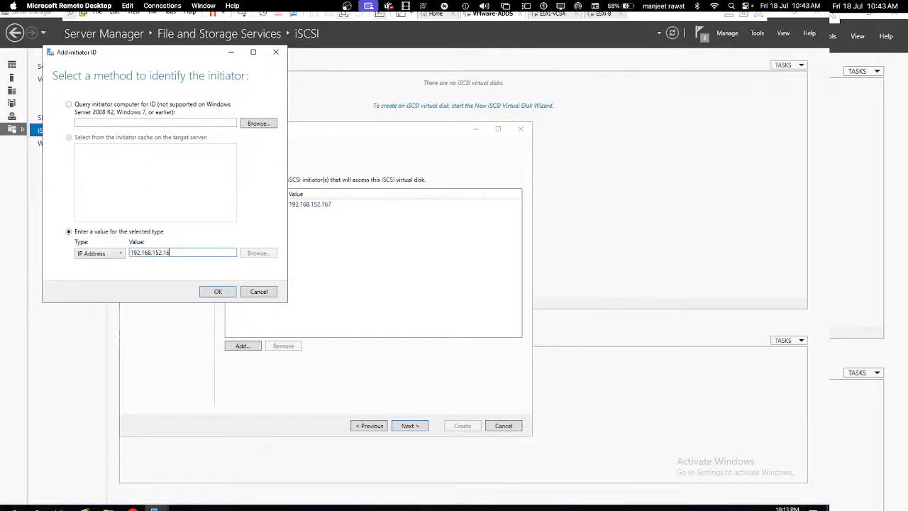
pyautogui.click(217, 291)
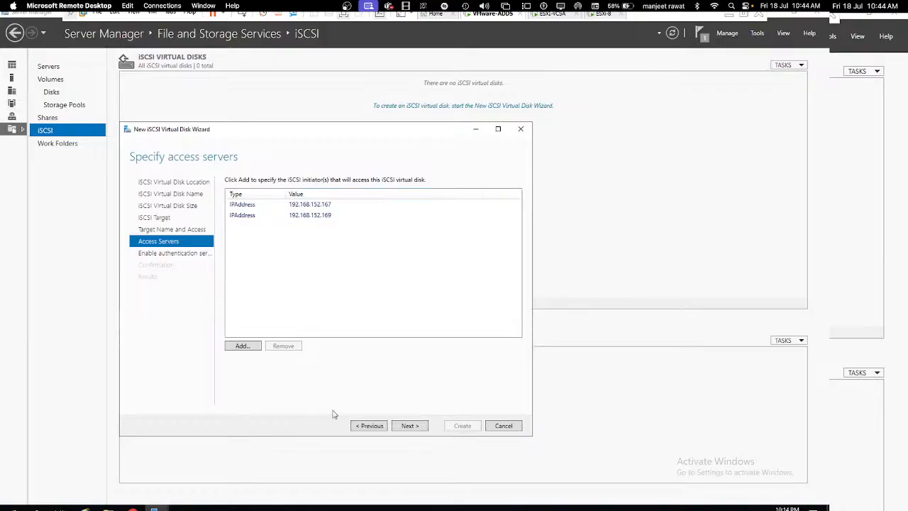
# Step: Create the iSCSI disk and target with CHAP left off, then move to the vSphere Client browser window
pyautogui.click(410, 425)
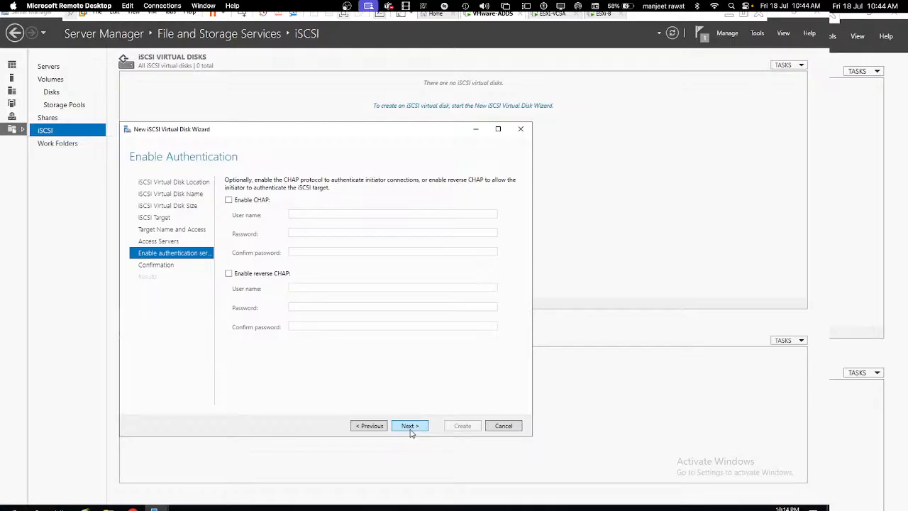
pyautogui.click(410, 426)
pyautogui.click(462, 426)
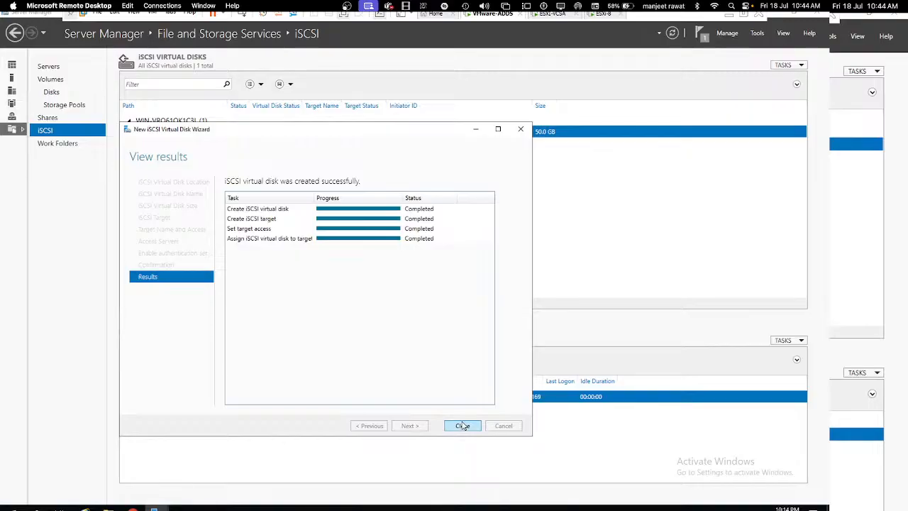
pyautogui.click(463, 426)
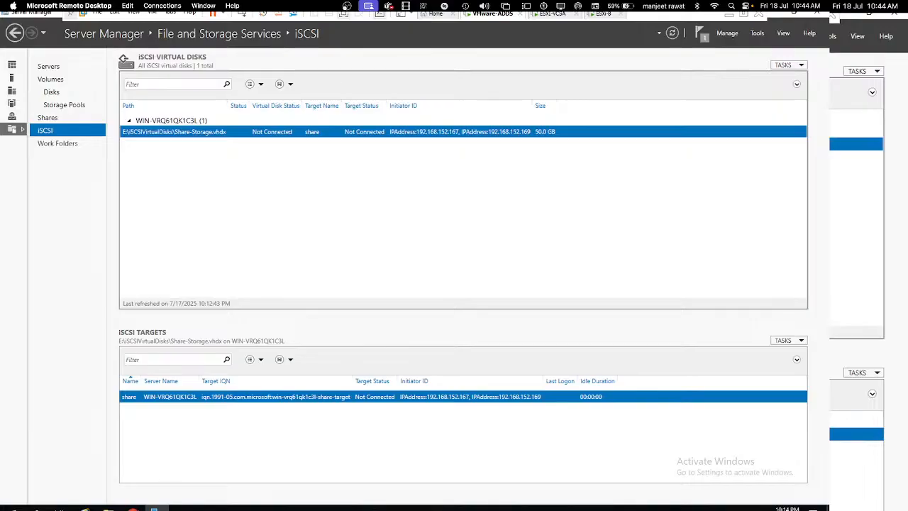
pyautogui.click(132, 508)
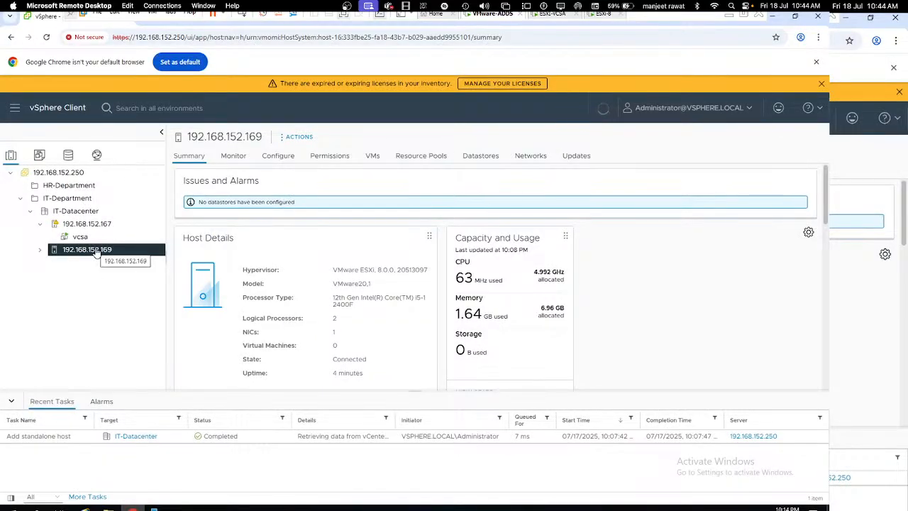
# Step: Review hosts 192.168.152.167 and 192.168.152.169, then open 192.168.152.169's Configure tab
pyautogui.click(101, 224)
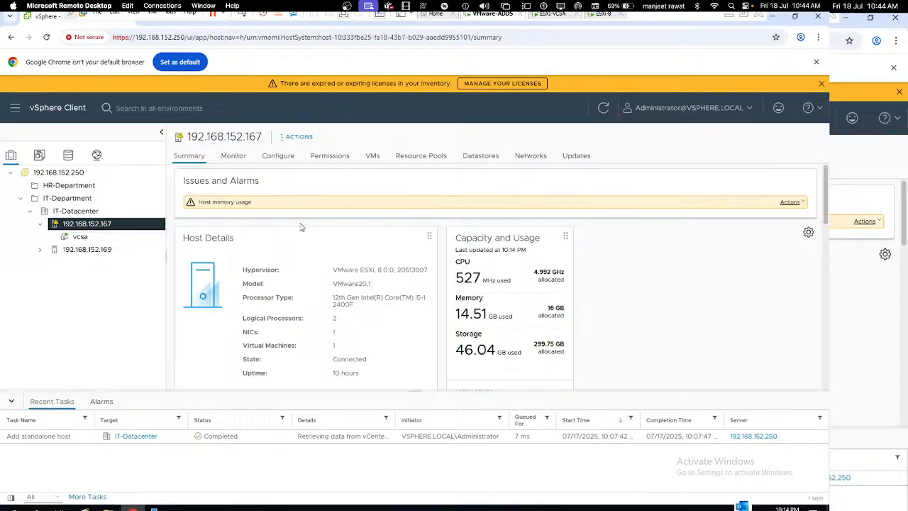
pyautogui.click(96, 250)
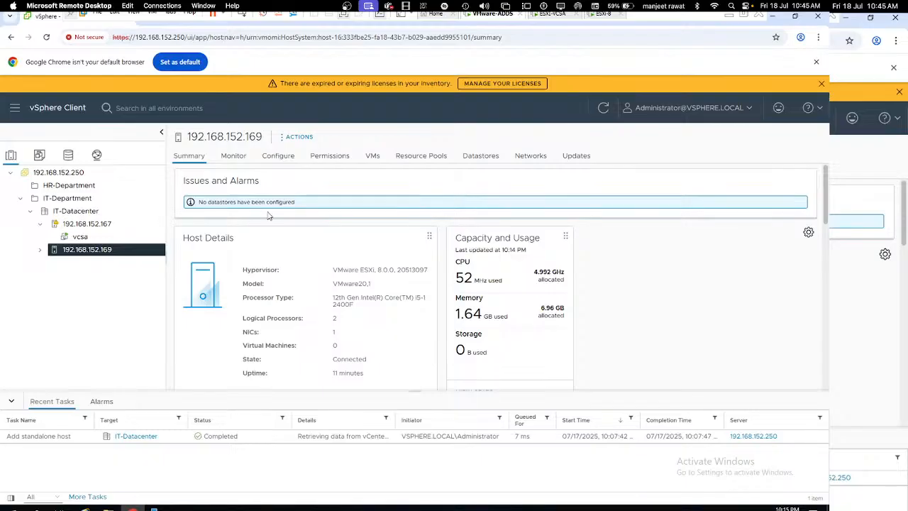
pyautogui.click(234, 159)
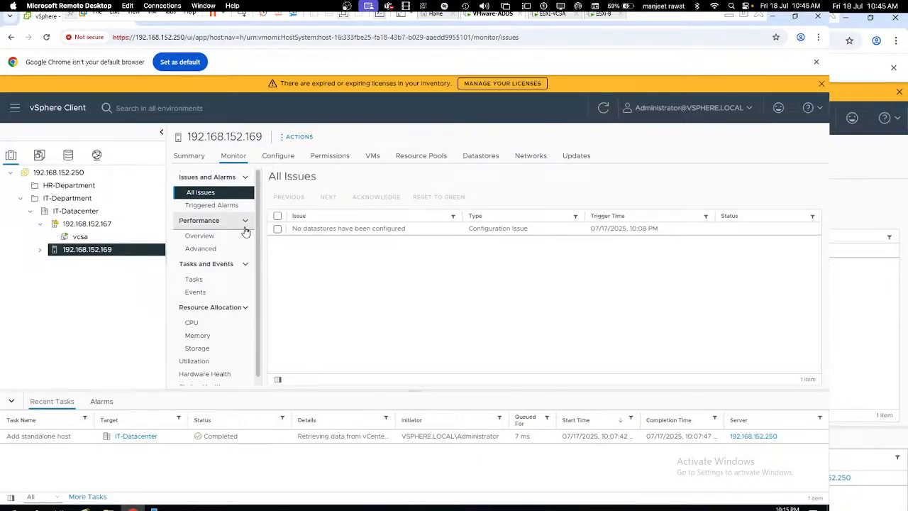
pyautogui.click(281, 159)
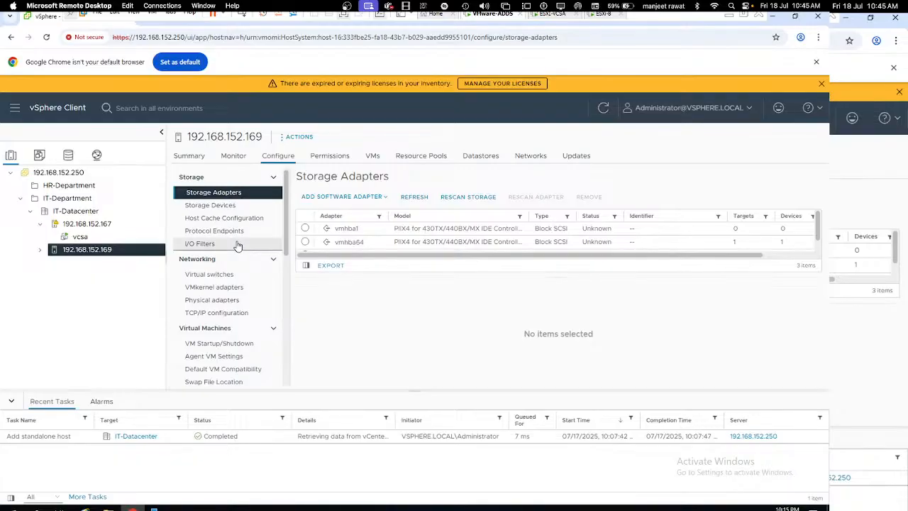
# Step: Show host 192.168.152.169's Storage Devices, listing an 80.00 GB local disk and a CD-ROM
pyautogui.scroll(-3, 234, 321)
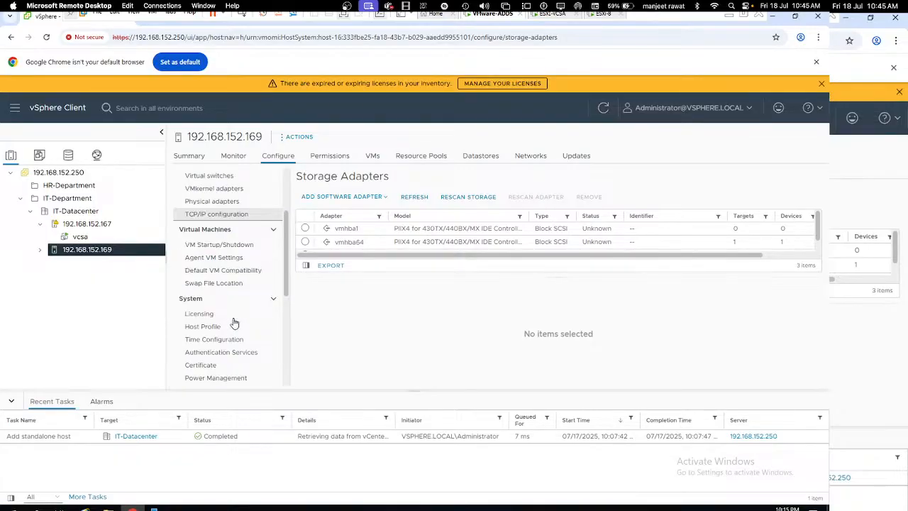
pyautogui.scroll(-2, 234, 322)
pyautogui.scroll(-6, 234, 323)
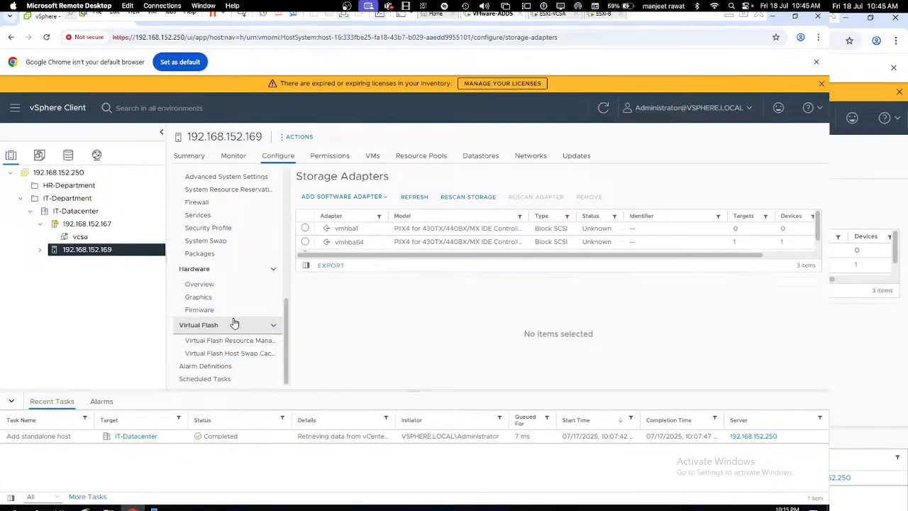
pyautogui.scroll(10, 234, 323)
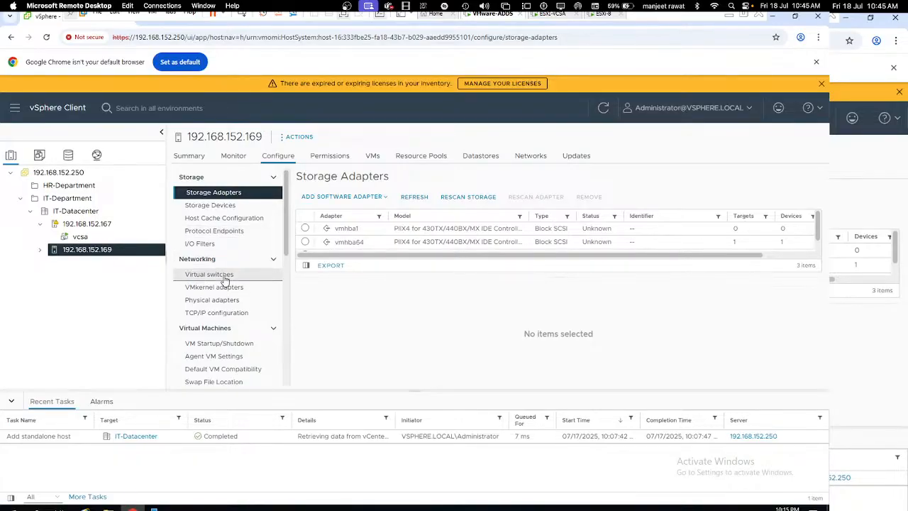
pyautogui.click(212, 208)
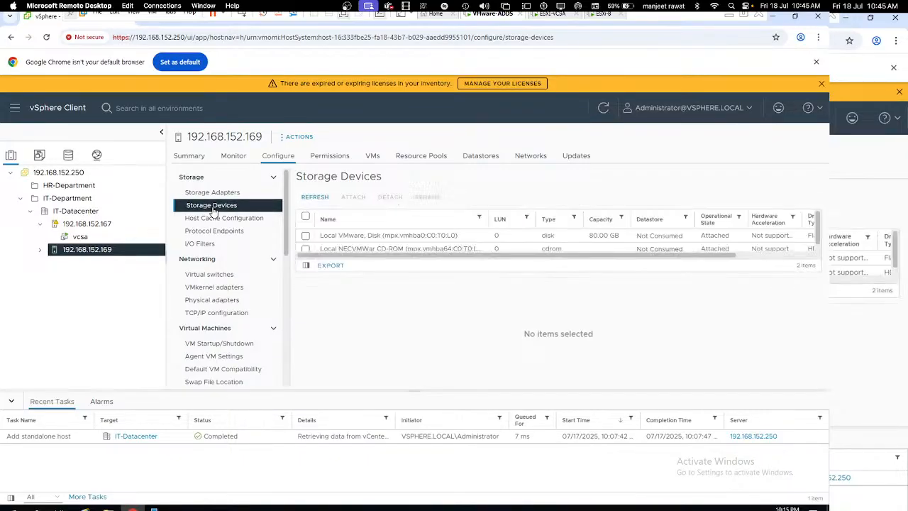
# Step: Return to host 192.168.152.169's Storage Adapters page, still showing only vmhba1 and vmhba64
pyautogui.scroll(-1, 399, 239)
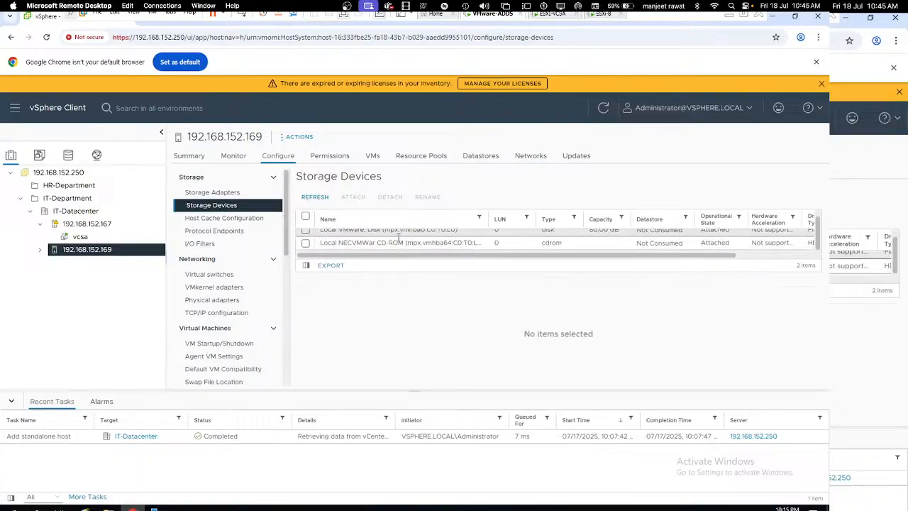
pyautogui.scroll(1, 399, 239)
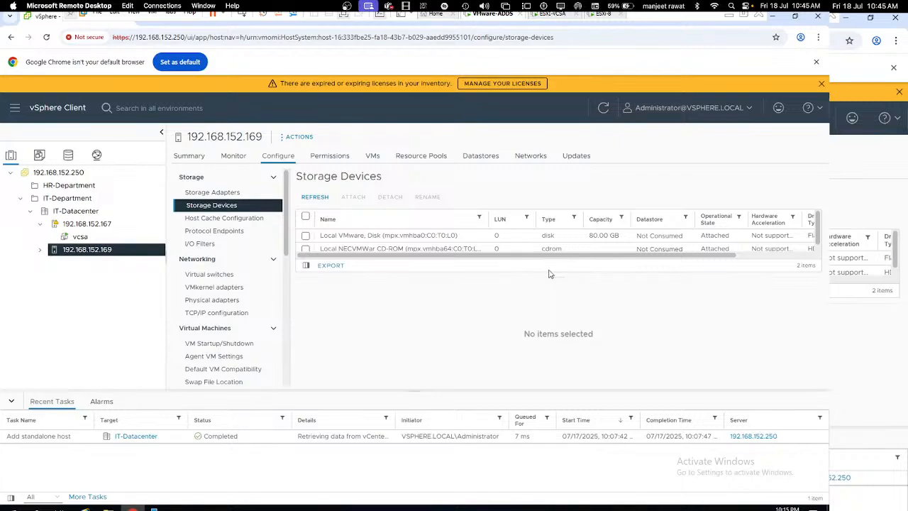
pyautogui.scroll(-1, 598, 249)
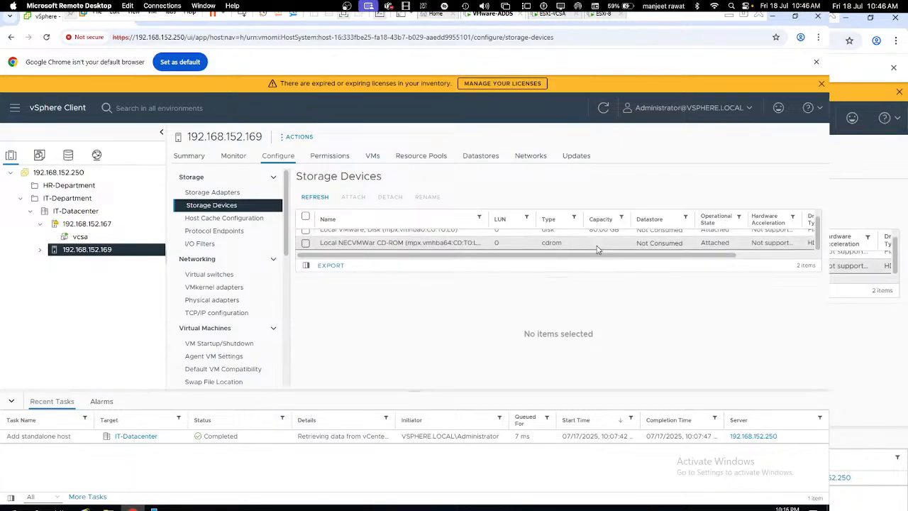
pyautogui.scroll(1, 588, 248)
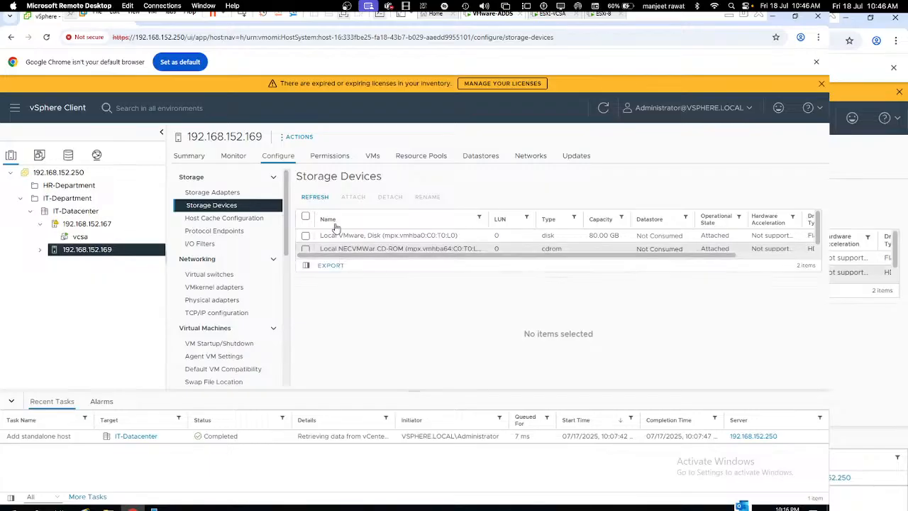
pyautogui.click(224, 198)
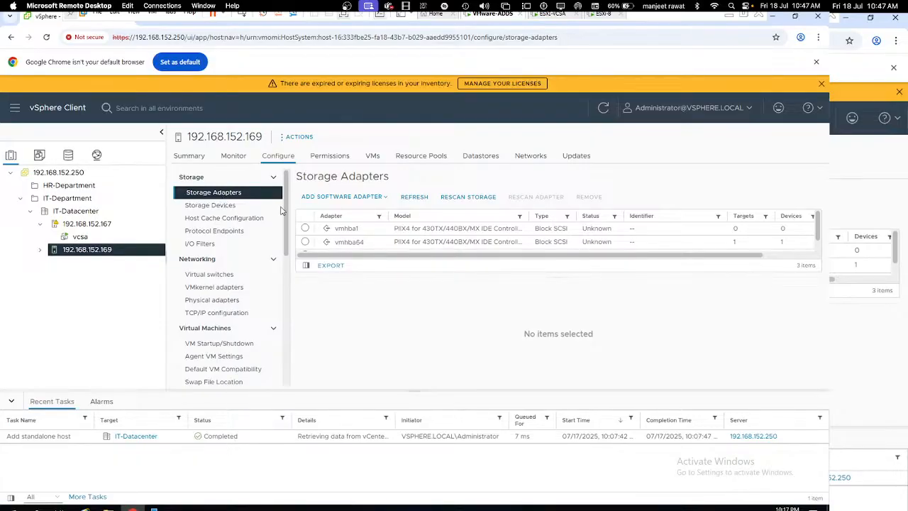
# Step: Add and confirm a software iSCSI adapter, which appears online as vmhba65
pyautogui.click(353, 198)
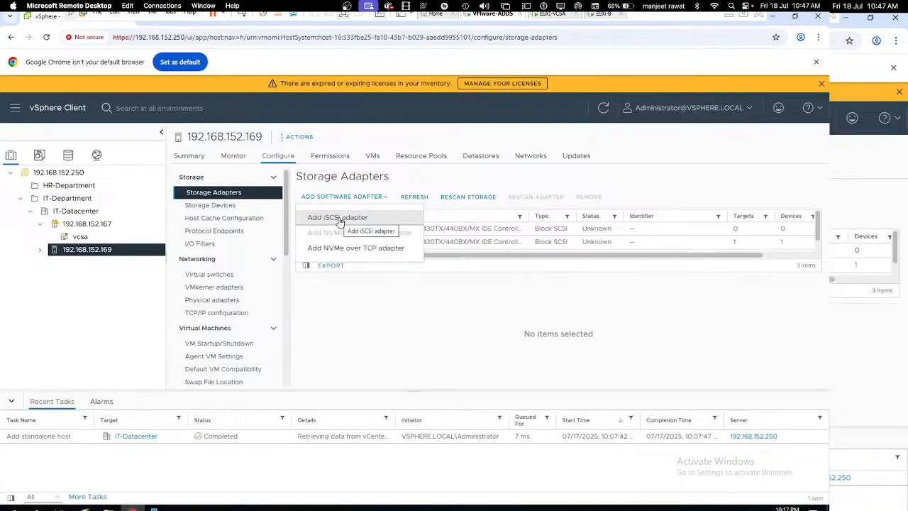
pyautogui.click(339, 220)
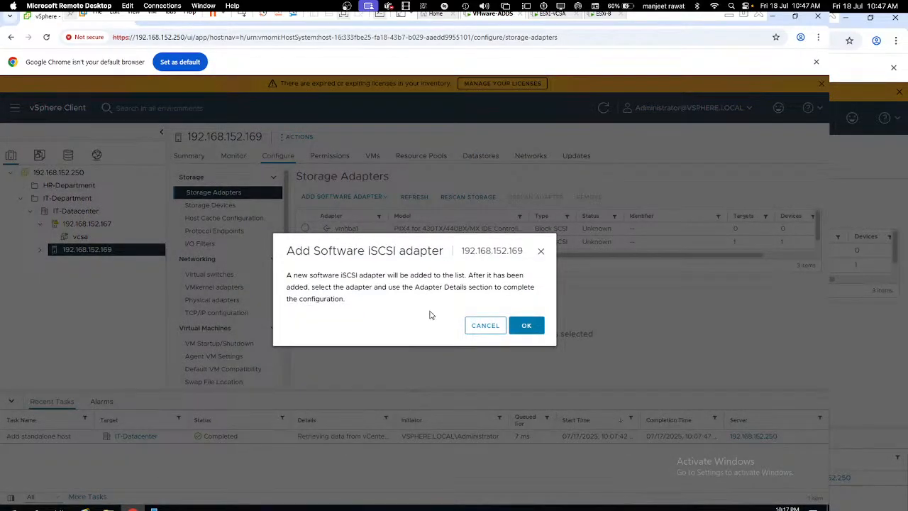
pyautogui.click(527, 326)
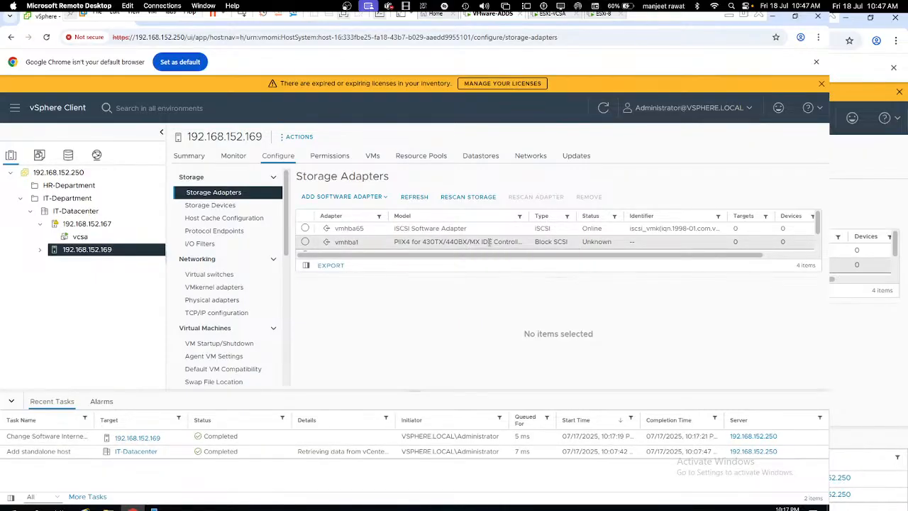
# Step: Open the details of iSCSI adapter vmhba65 and check its empty Devices and Paths tabs
pyautogui.click(359, 228)
pyautogui.click(305, 227)
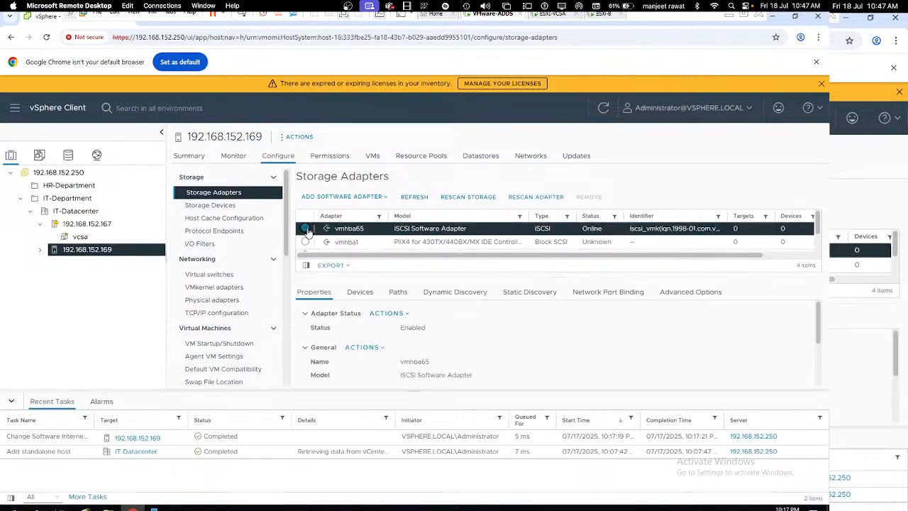
pyautogui.scroll(-3, 421, 319)
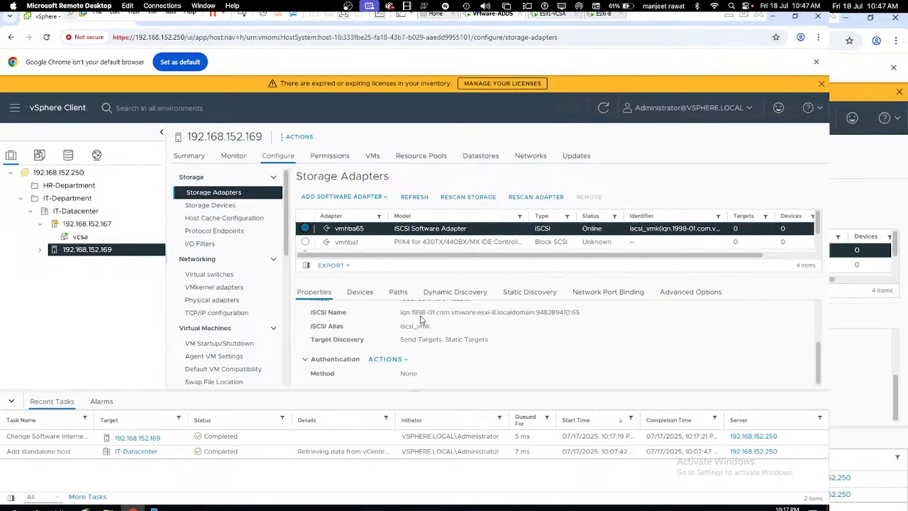
pyautogui.scroll(3, 421, 321)
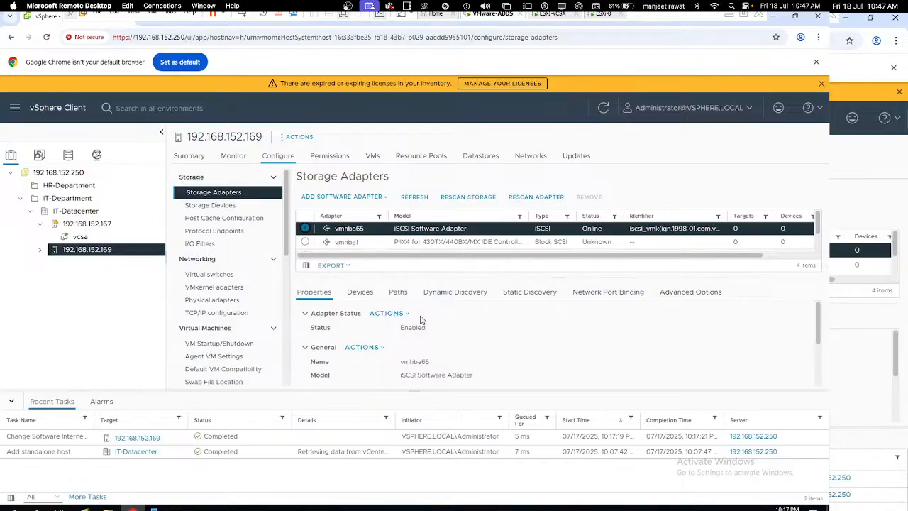
pyautogui.scroll(-3, 421, 319)
pyautogui.click(358, 292)
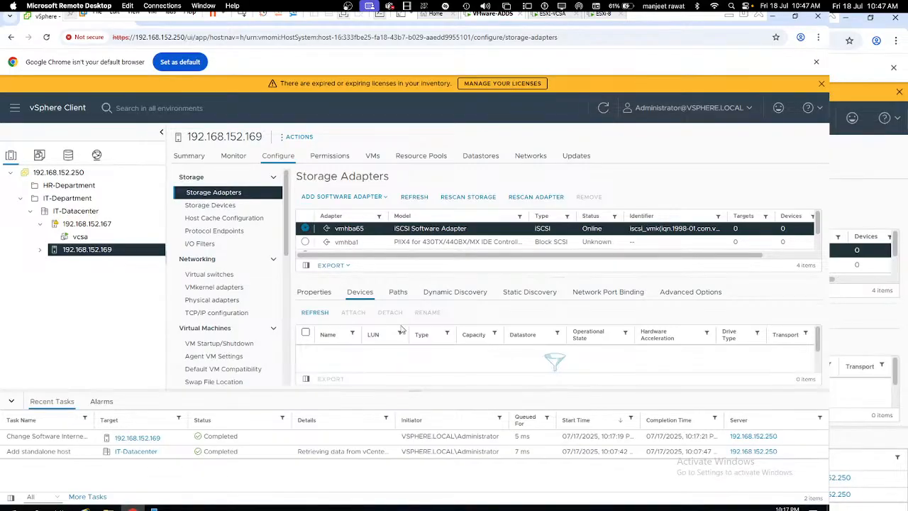
pyautogui.click(398, 294)
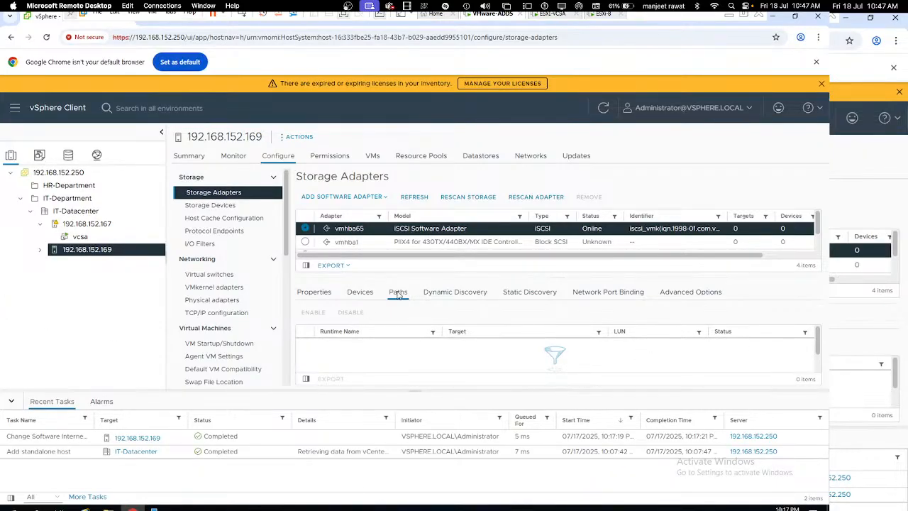
# Step: Inspect vmhba65's dynamic and static discovery lists, sorting and selecting the iSCSI server entries
pyautogui.click(456, 295)
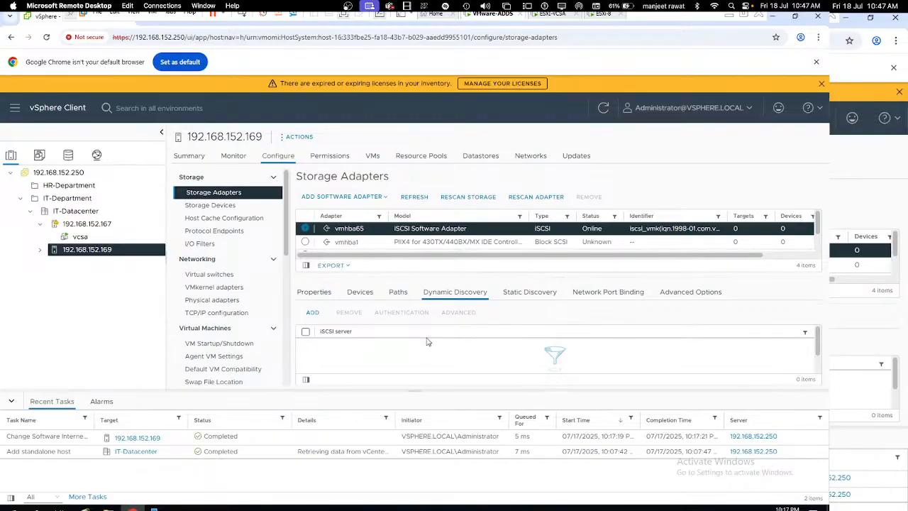
pyautogui.click(543, 297)
pyautogui.click(465, 298)
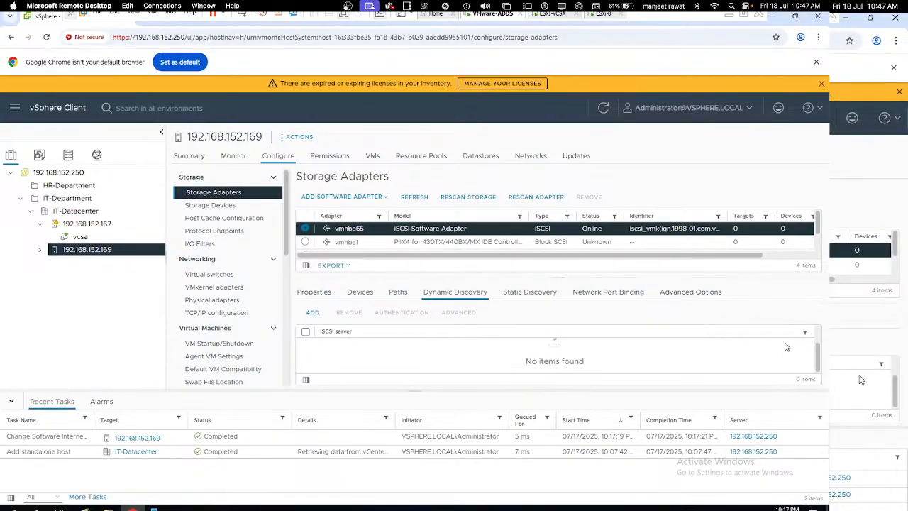
pyautogui.click(335, 337)
pyautogui.click(305, 331)
pyautogui.doubleClick(335, 332)
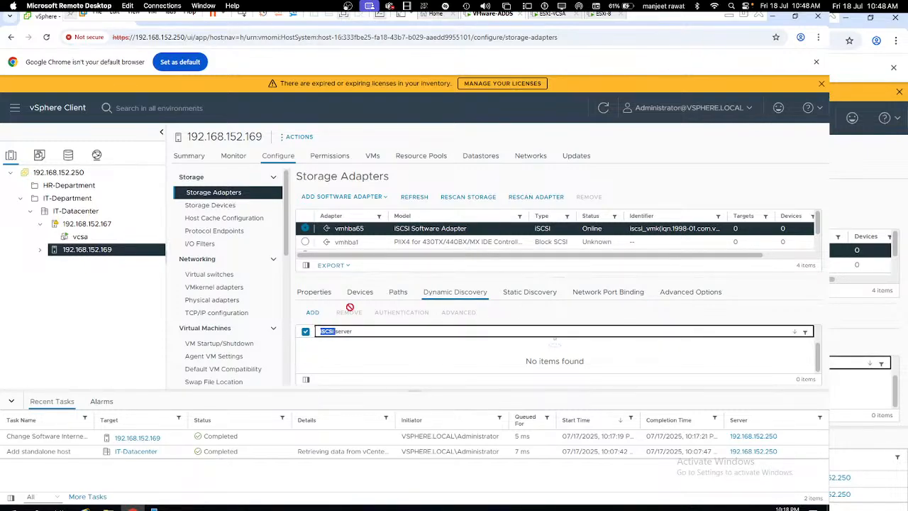
pyautogui.click(383, 297)
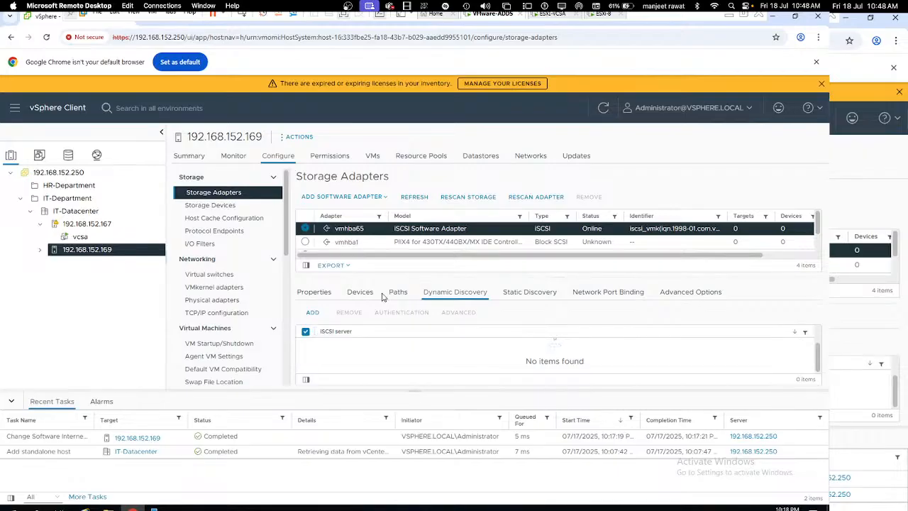
pyautogui.scroll(-2, 482, 239)
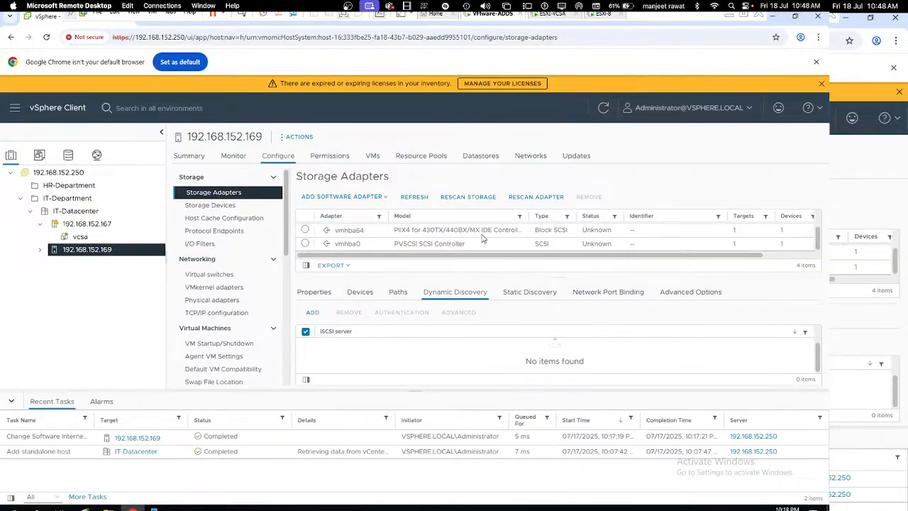
# Step: Compare with the vmhba64 adapter's paths and devices, then return to vmhba65's details
pyautogui.click(381, 234)
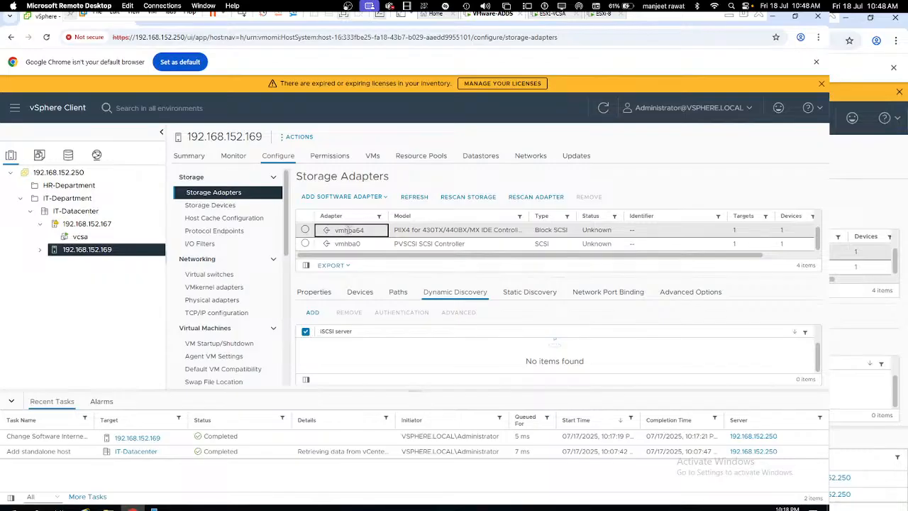
pyautogui.click(305, 230)
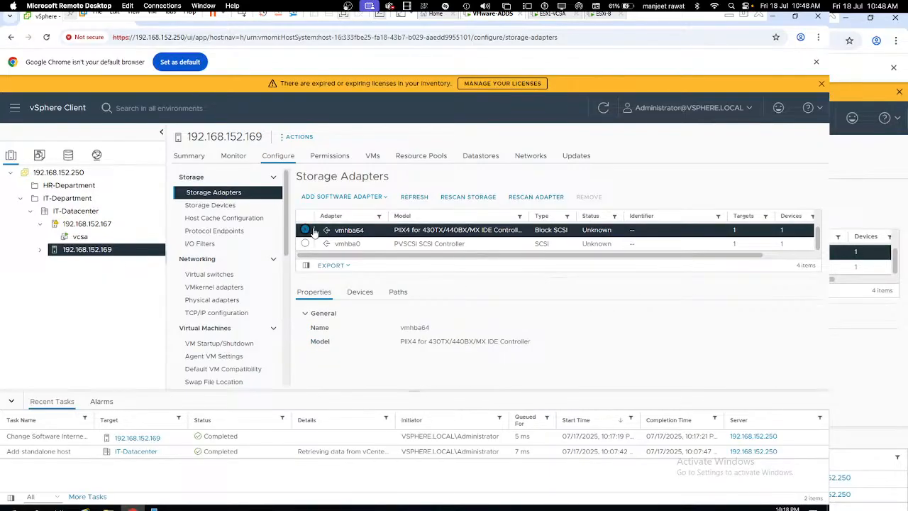
pyautogui.click(391, 297)
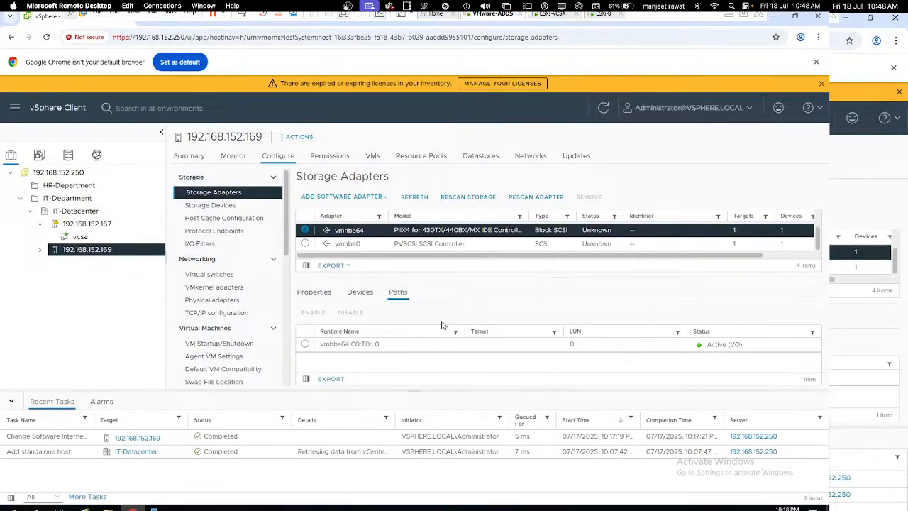
pyautogui.click(360, 344)
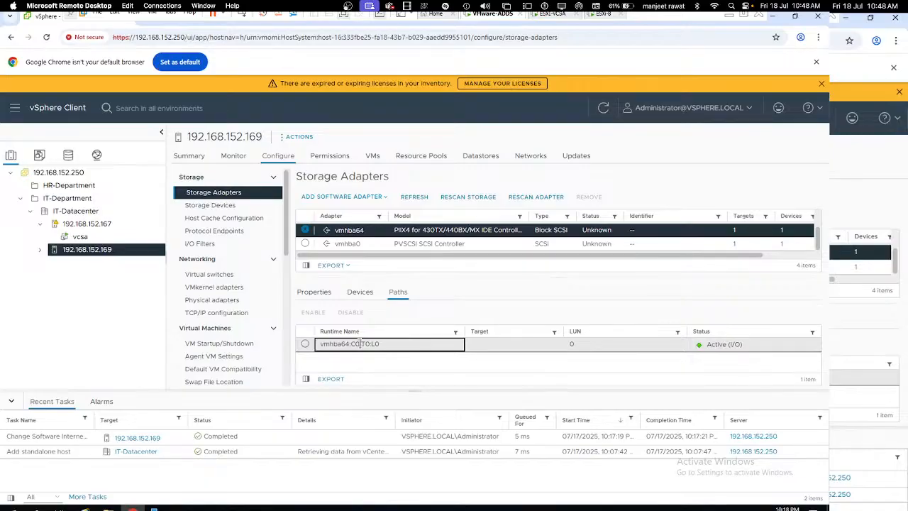
pyautogui.click(372, 293)
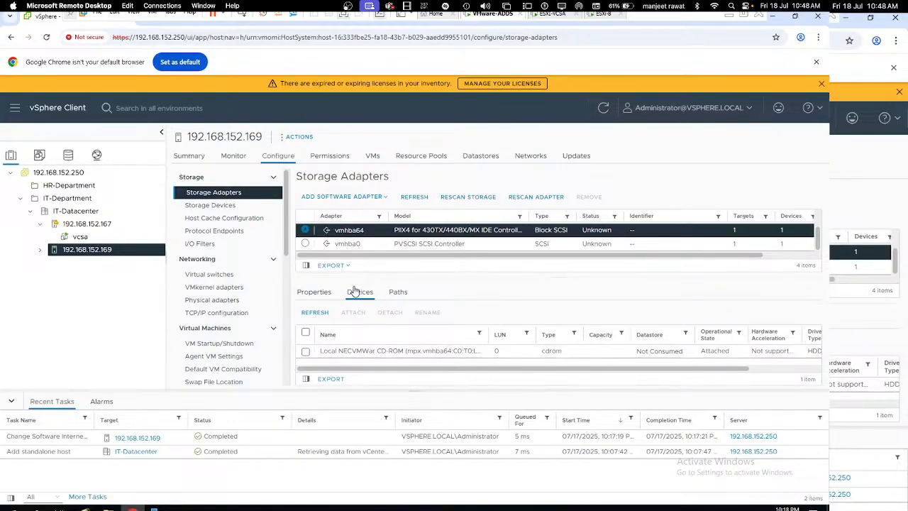
pyautogui.scroll(2, 818, 229)
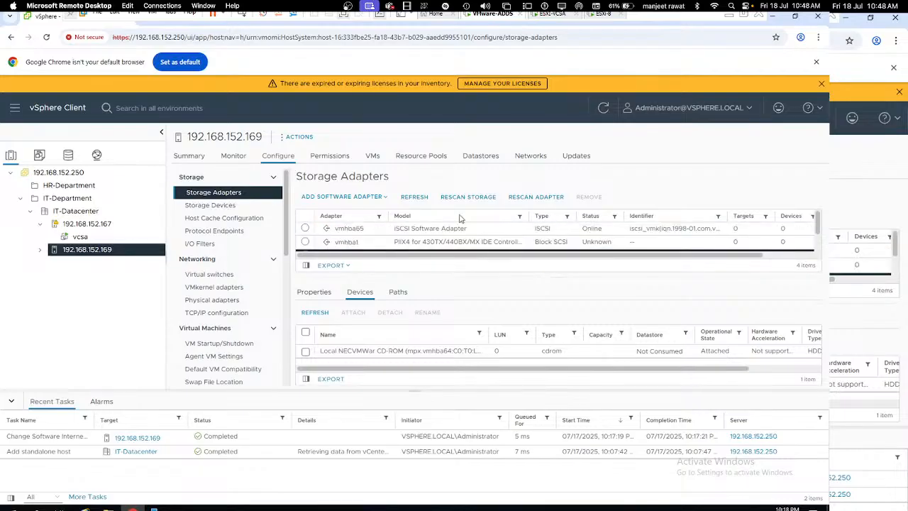
pyautogui.scroll(-2, 818, 229)
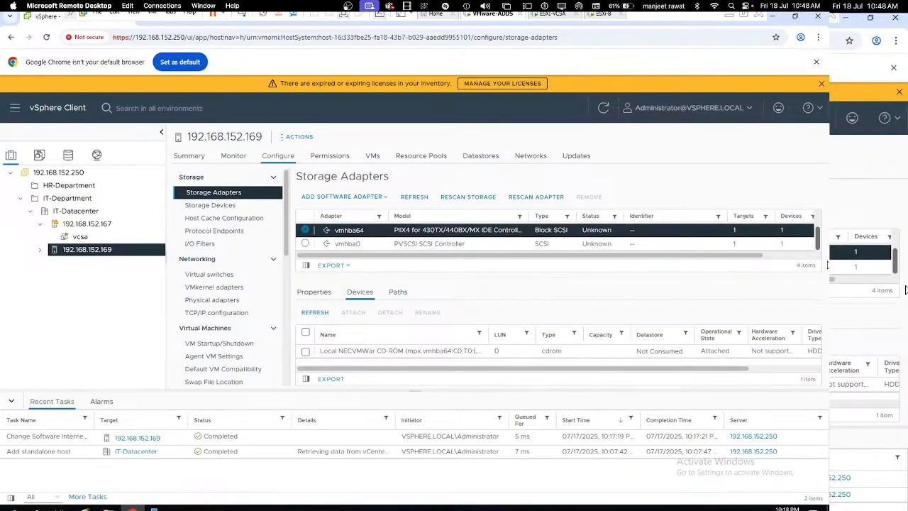
pyautogui.scroll(2, 827, 228)
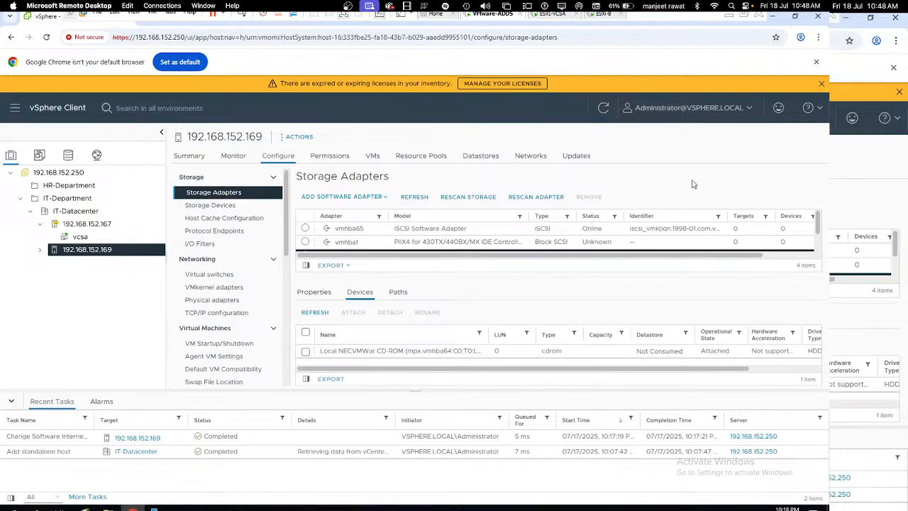
pyautogui.click(349, 228)
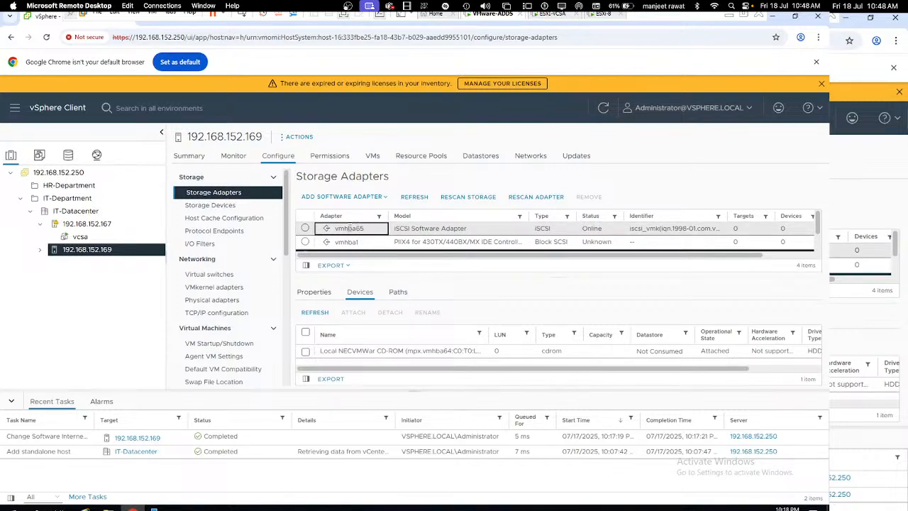
pyautogui.click(305, 228)
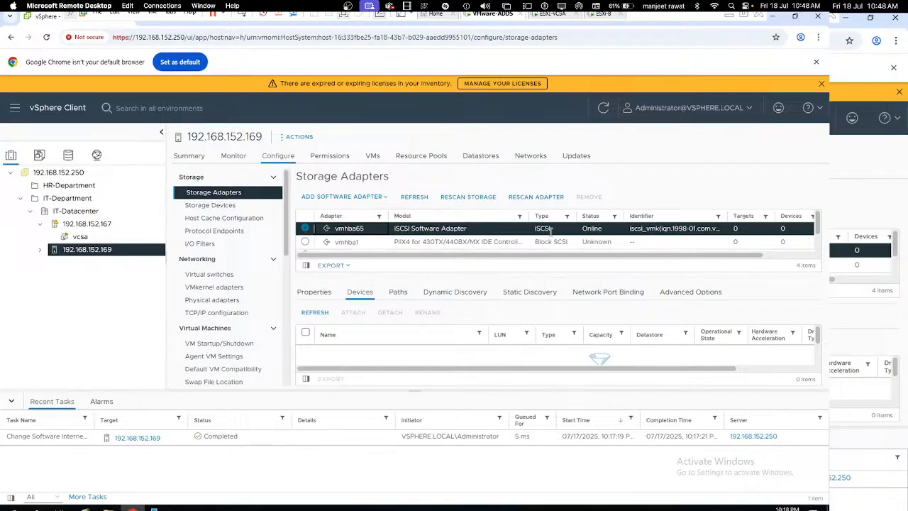
# Step: Look over the discovery tabs and cancel the Add Send Target Server dialog
pyautogui.click(532, 297)
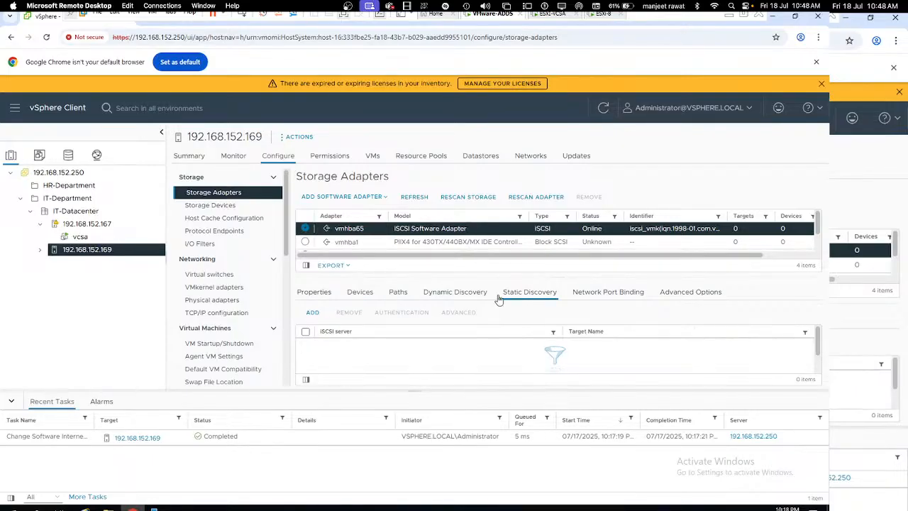
pyautogui.click(458, 295)
pyautogui.click(313, 313)
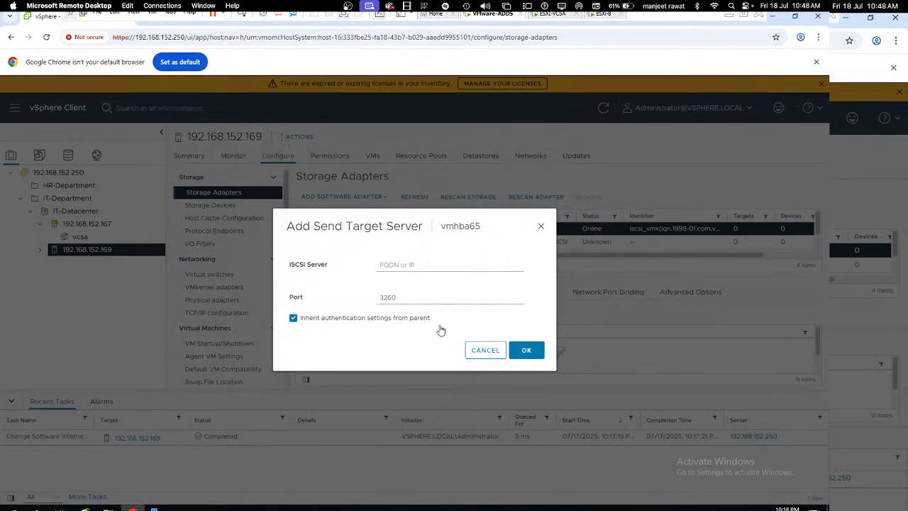
pyautogui.click(489, 352)
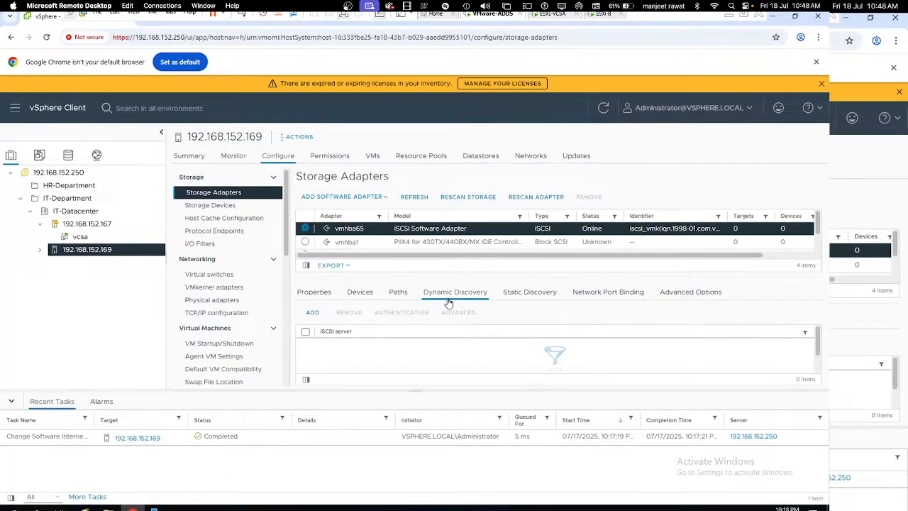
# Step: Add static target 192.168.152.150 named 'share-storage', which is rejected with an invalid-parameter error
pyautogui.click(521, 293)
pyautogui.click(314, 315)
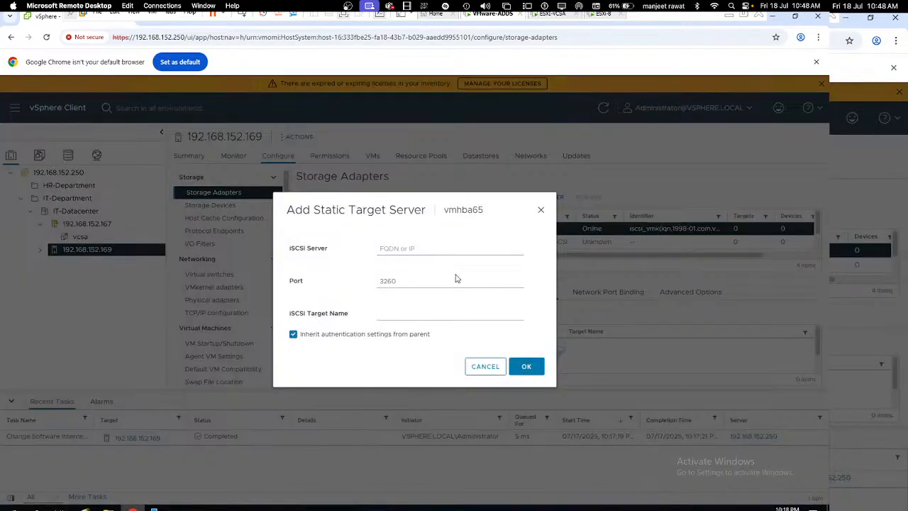
pyautogui.click(419, 247)
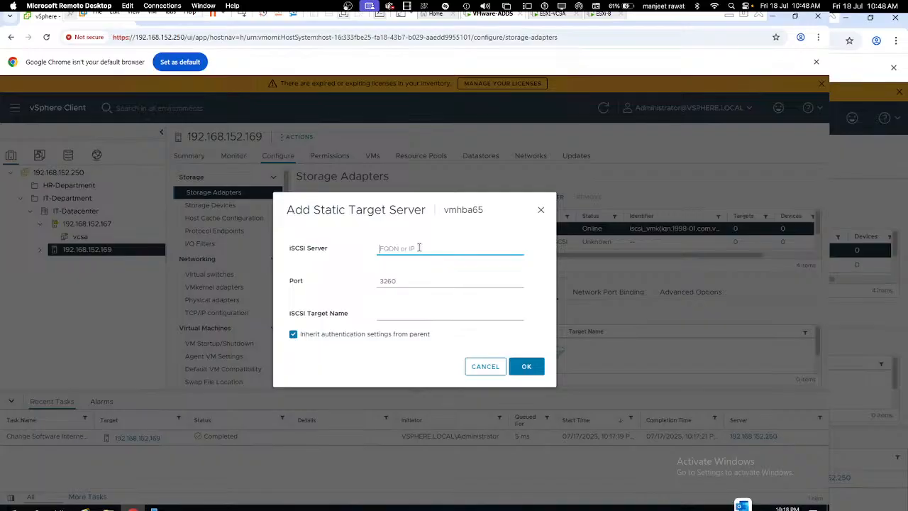
pyautogui.write('192.1687.152.150')
pyautogui.click(534, 372)
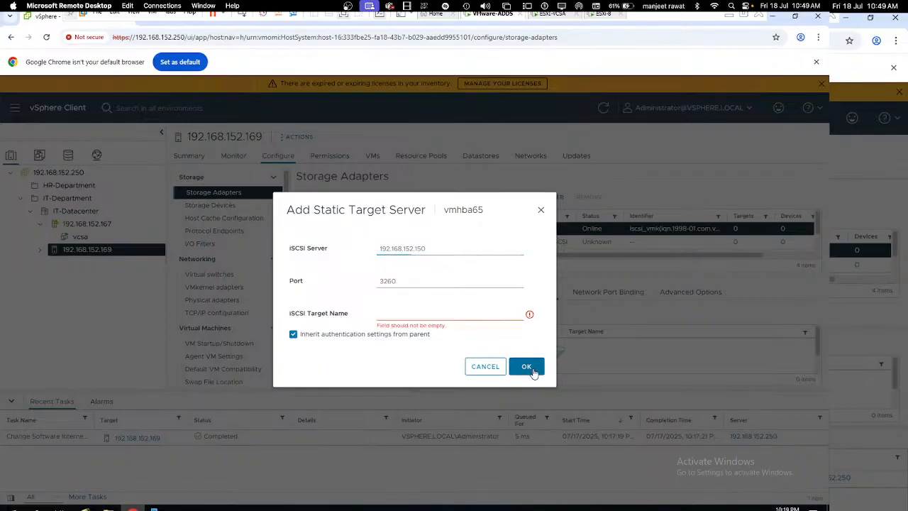
pyautogui.click(444, 313)
pyautogui.write('share')
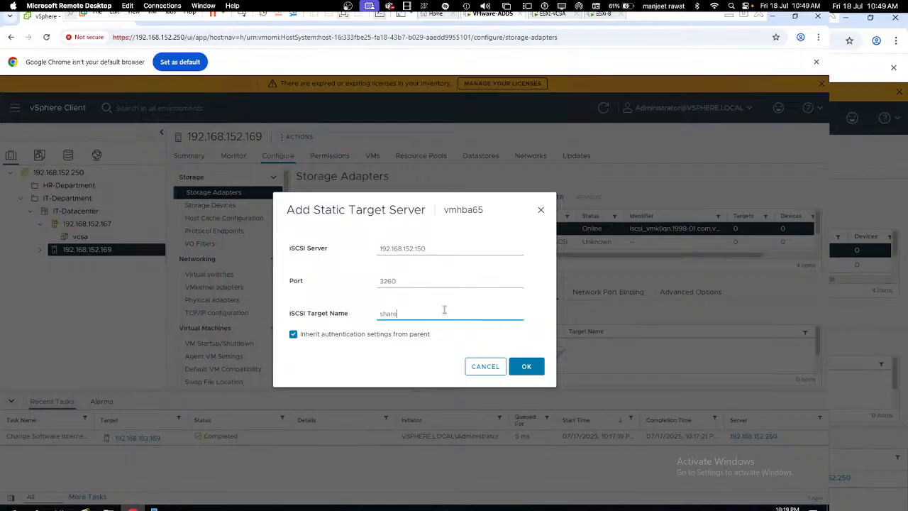
pyautogui.write('-storage')
pyautogui.click(528, 366)
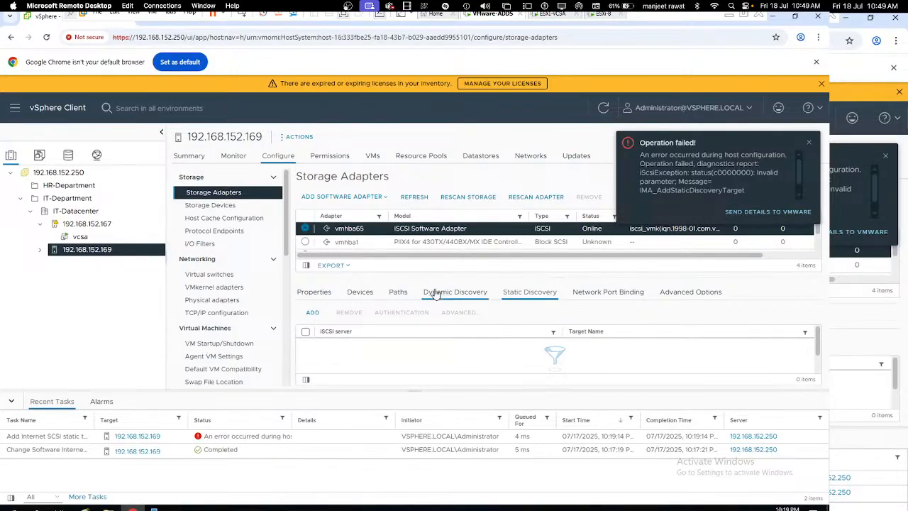
# Step: Add 192.168.152.150 on port 3260 as a dynamic discovery server for vmhba65
pyautogui.click(436, 294)
pyautogui.click(312, 313)
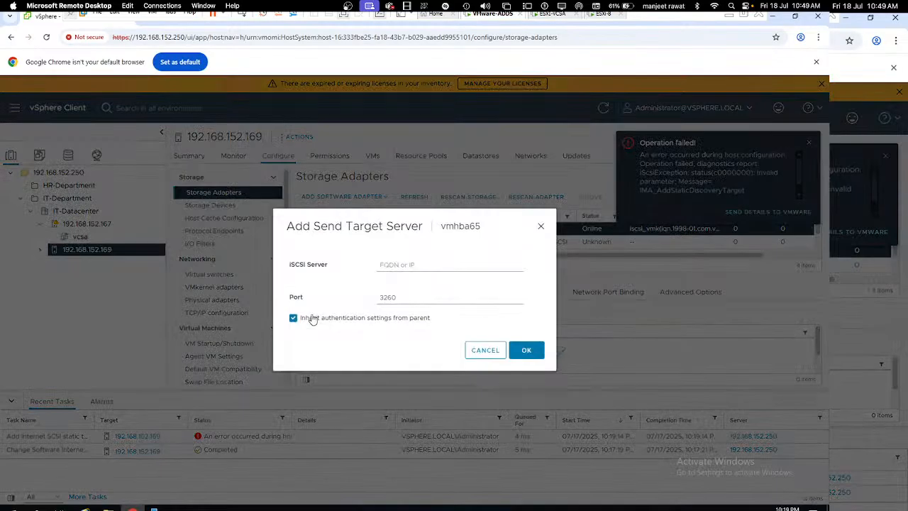
pyautogui.click(419, 267)
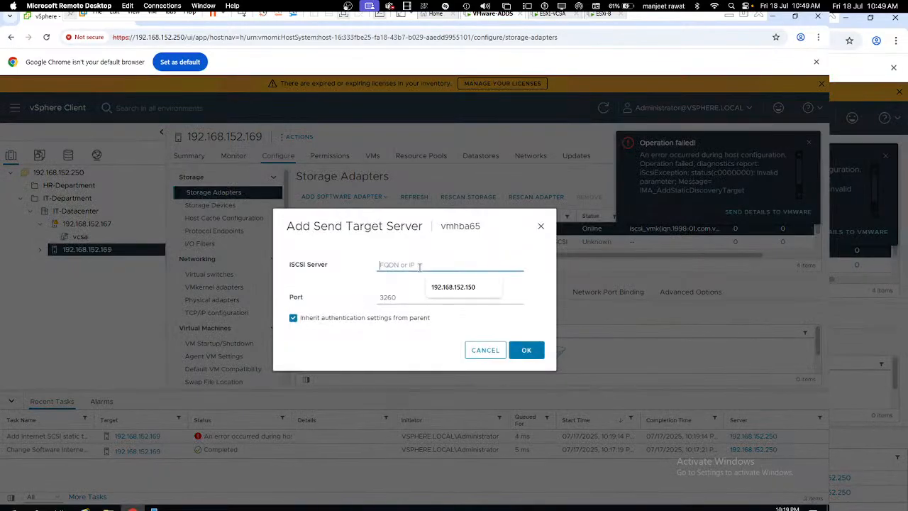
pyautogui.click(466, 288)
pyautogui.click(526, 351)
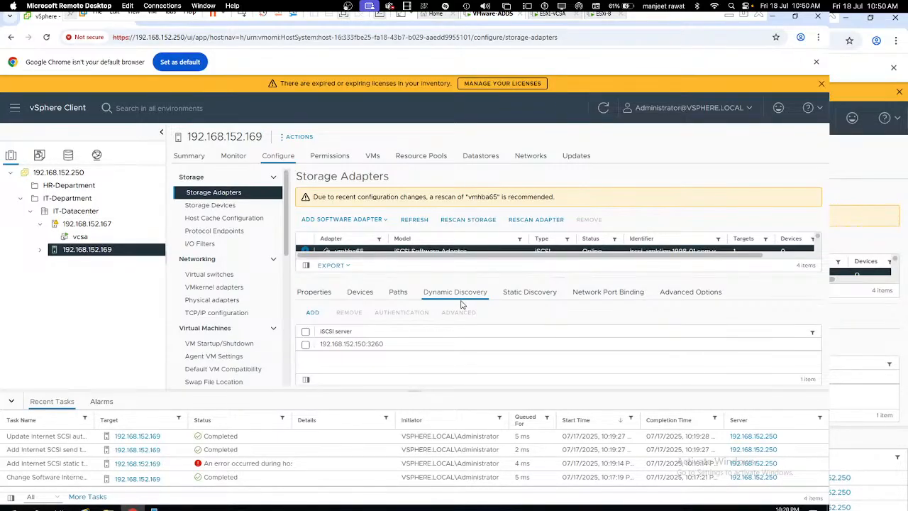
# Step: Refresh the iSCSI Virtual Disks list five times, then minimize the VM and return to ESXi Host Client
pyautogui.click(773, 16)
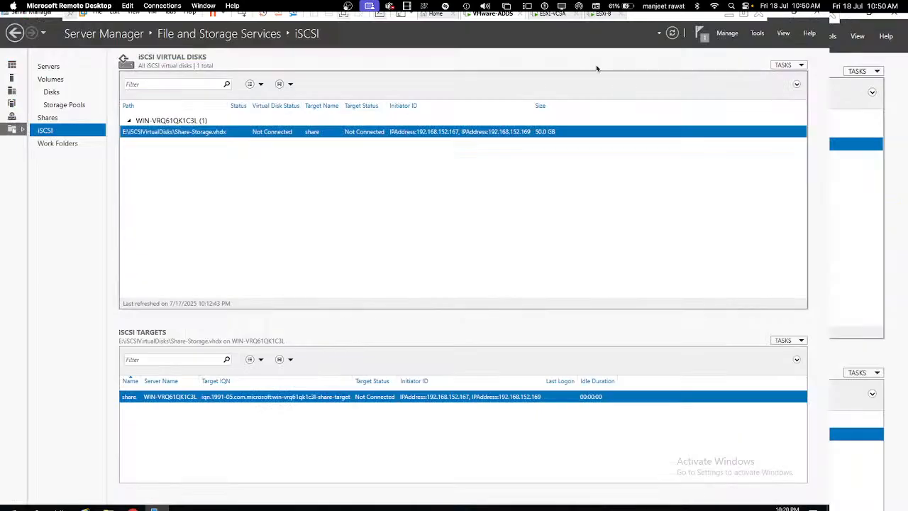
pyautogui.rightClick(301, 175)
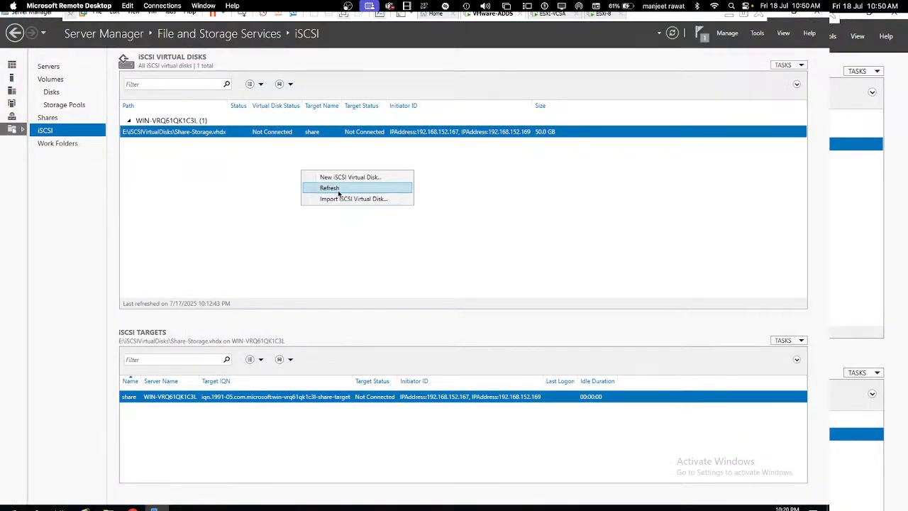
pyautogui.click(338, 190)
pyautogui.rightClick(290, 183)
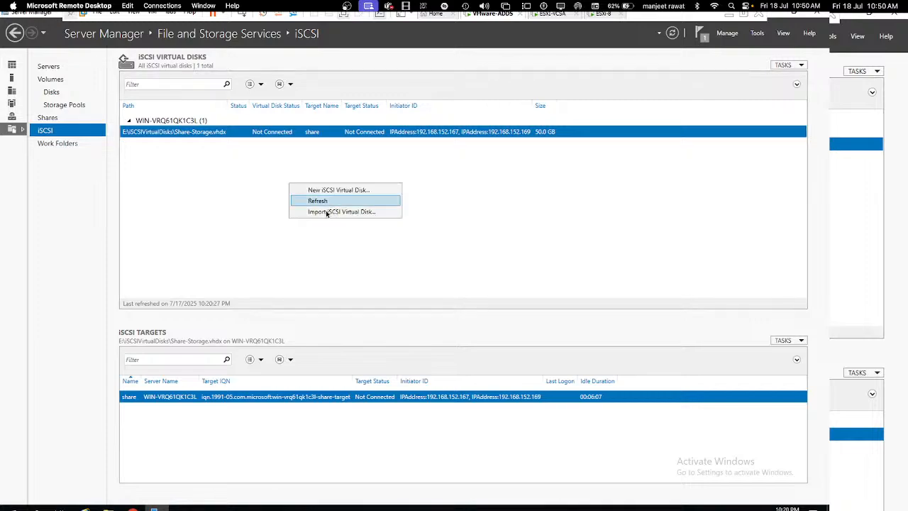
pyautogui.click(321, 202)
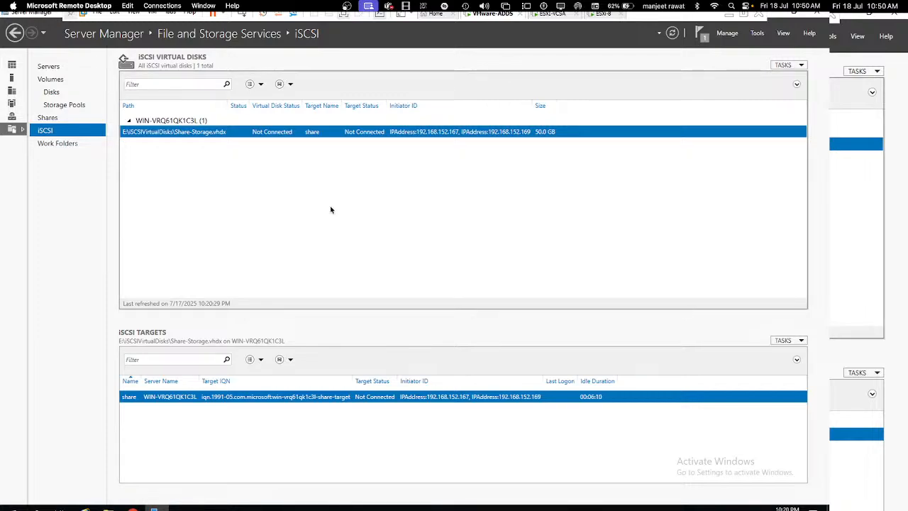
pyautogui.rightClick(328, 204)
pyautogui.click(348, 222)
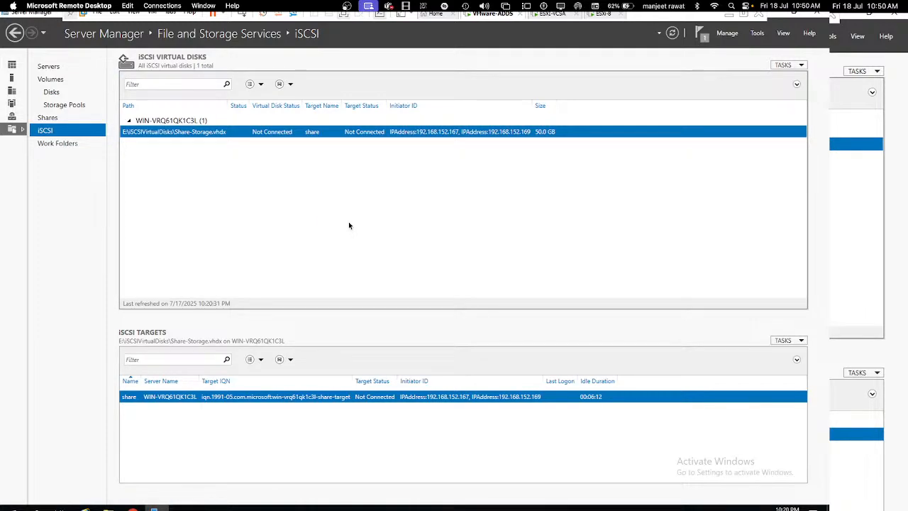
pyautogui.rightClick(348, 223)
pyautogui.click(381, 241)
pyautogui.rightClick(352, 222)
pyautogui.click(381, 239)
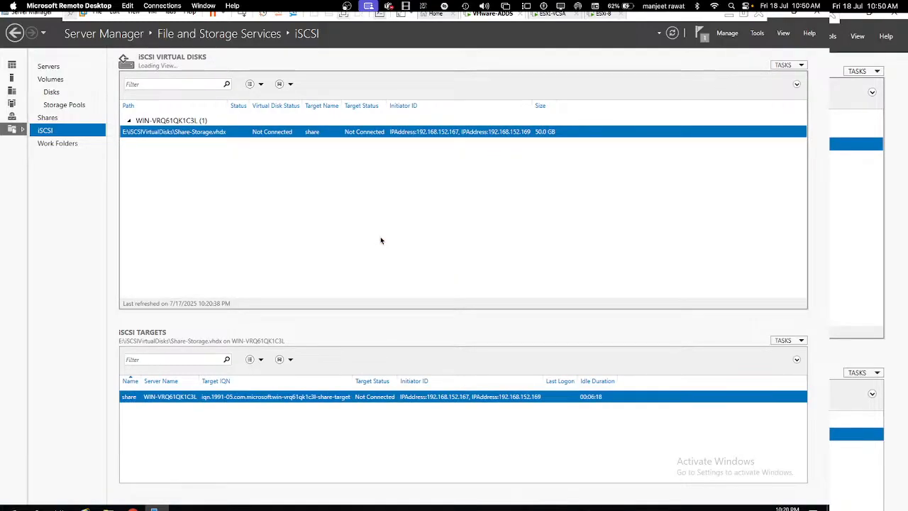
pyautogui.click(728, 15)
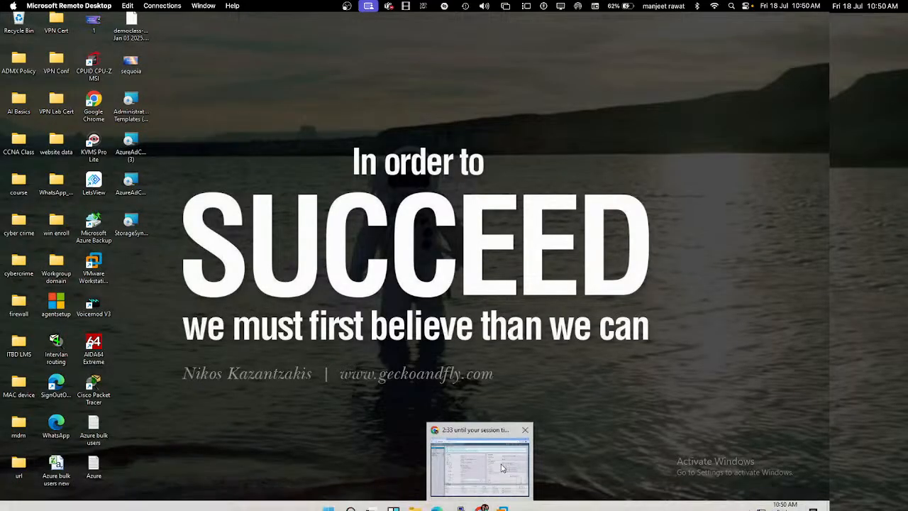
pyautogui.click(482, 508)
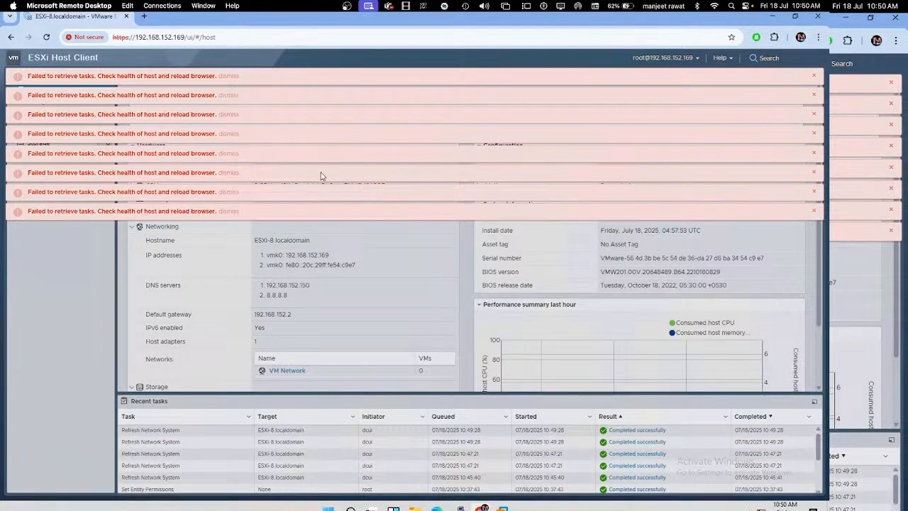
# Step: Reload the ESXi host page and proceed past the certificate warning
pyautogui.click(243, 36)
pyautogui.press('Return')
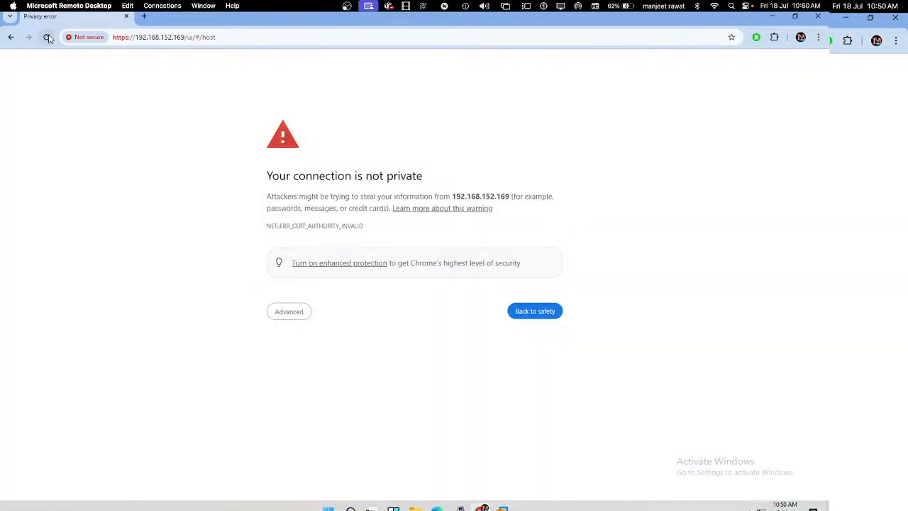
pyautogui.click(292, 314)
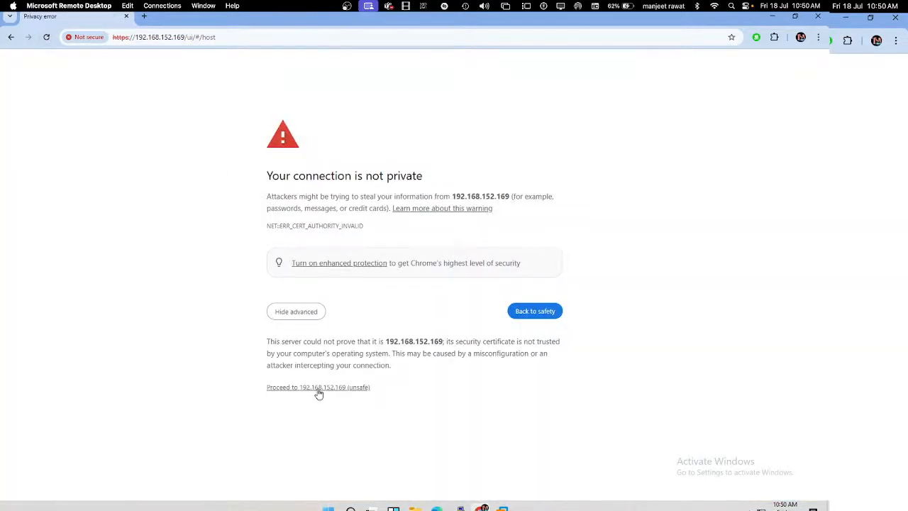
pyautogui.click(319, 387)
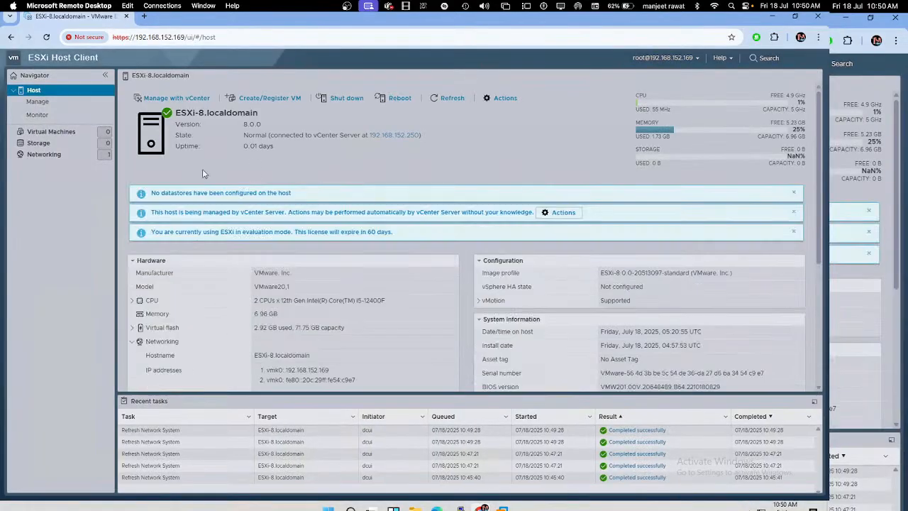
# Step: Save vmhba65's software iSCSI configuration, rescan the adapters, and view the Datastores list
pyautogui.click(38, 142)
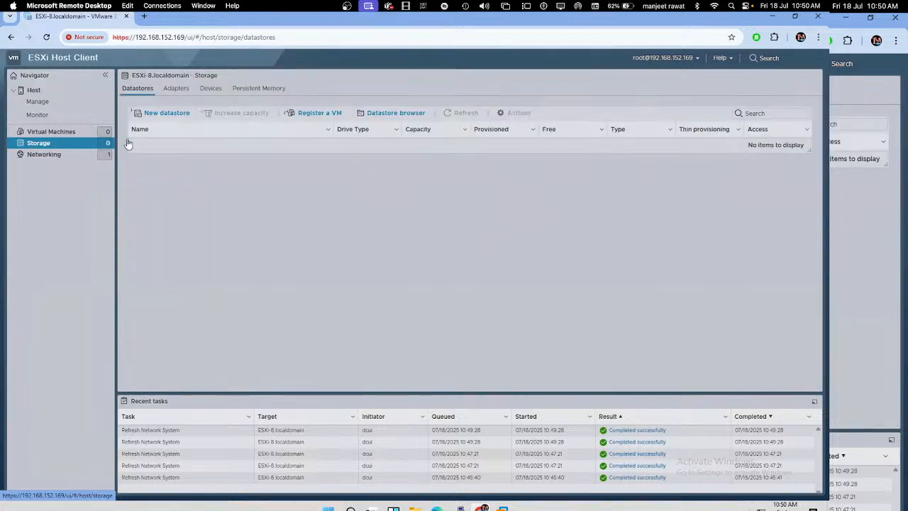
pyautogui.click(176, 89)
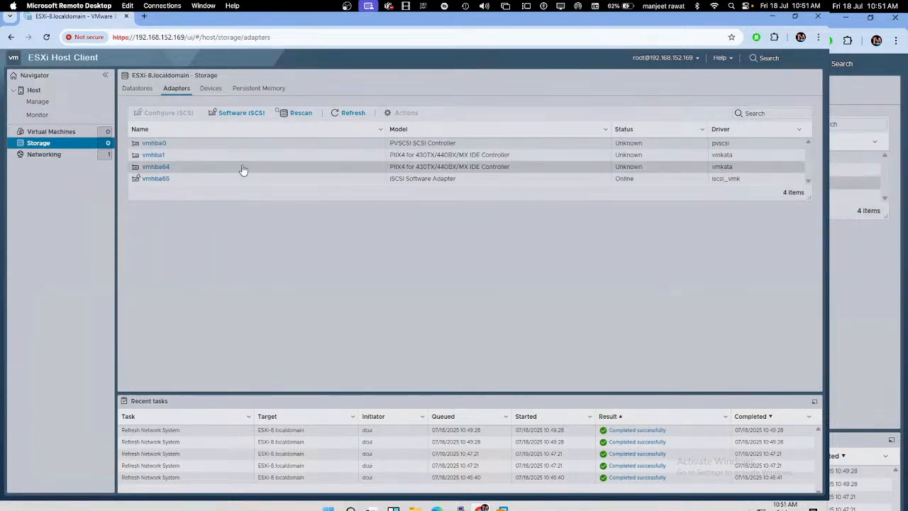
pyautogui.click(160, 179)
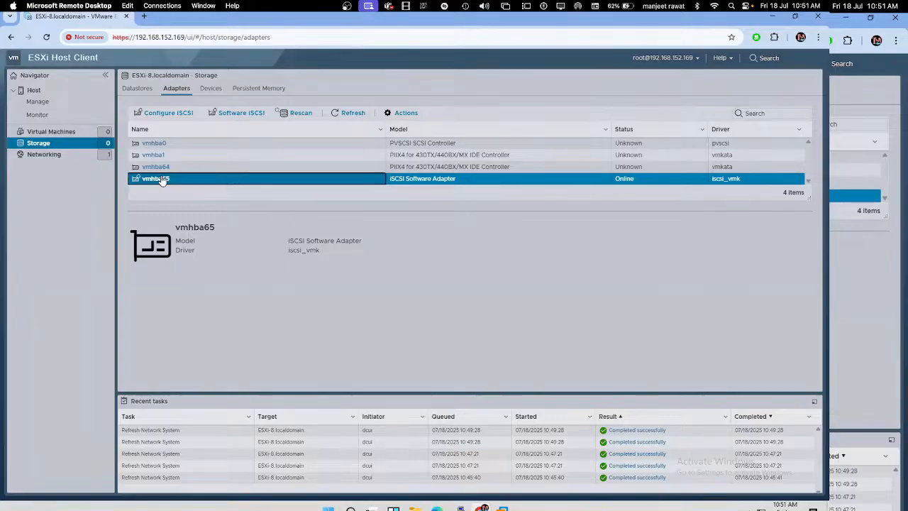
pyautogui.click(241, 114)
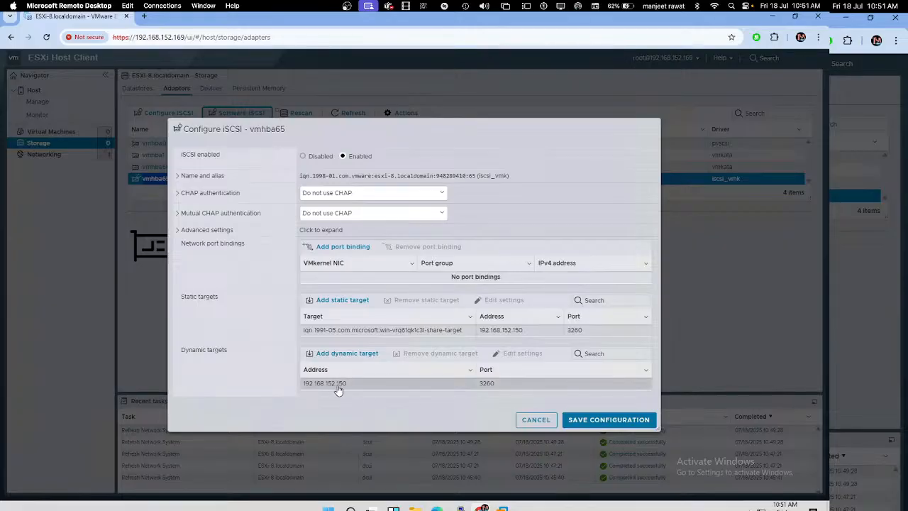
pyautogui.click(599, 420)
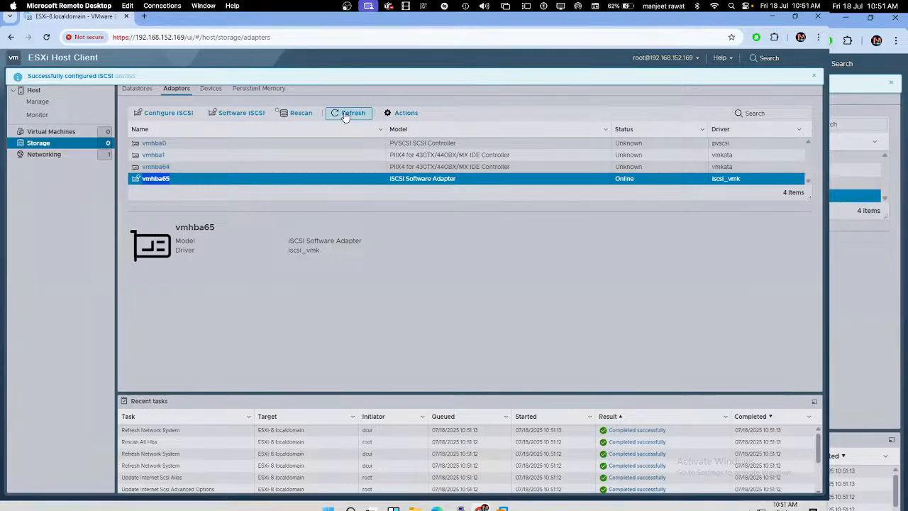
pyautogui.click(283, 115)
pyautogui.click(292, 115)
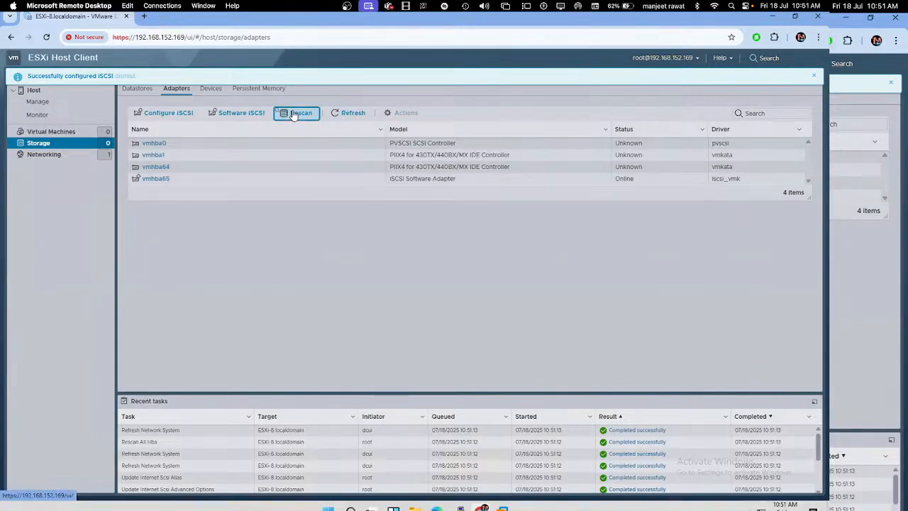
pyautogui.click(139, 89)
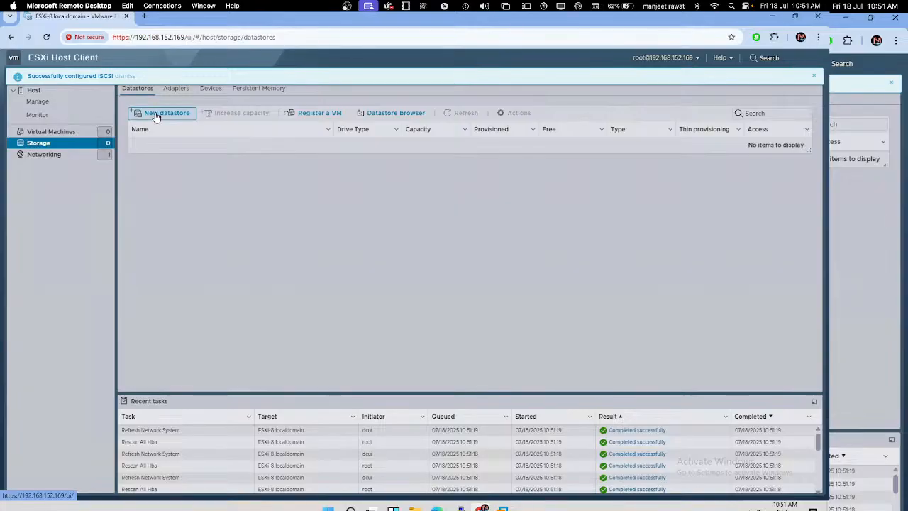
# Step: Create the VMFS datastore 'Share-Storage' on the MSFT iSCSI disk, confirming the disk erase
pyautogui.click(156, 114)
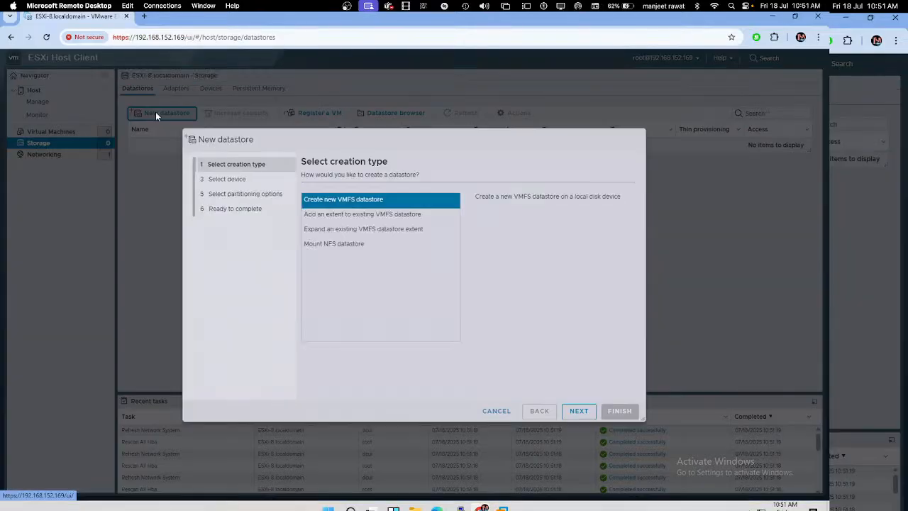
pyautogui.click(578, 411)
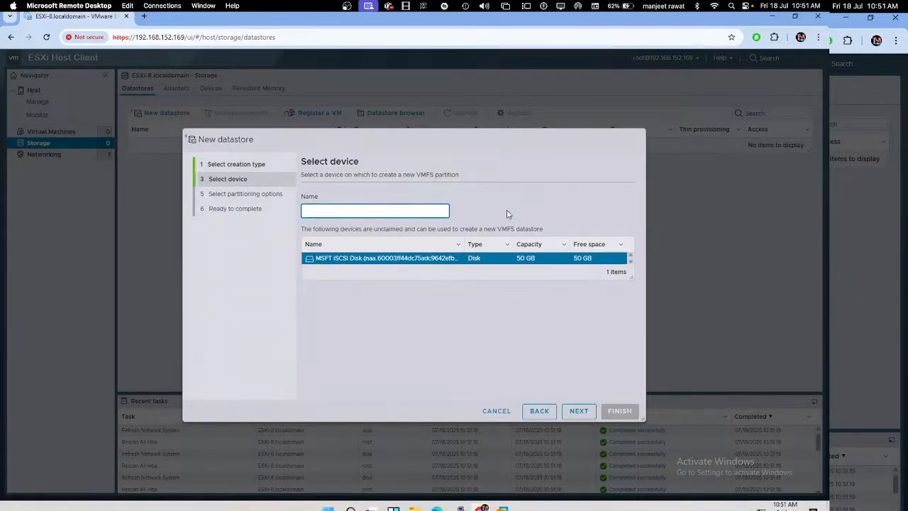
pyautogui.write('Share-Storage')
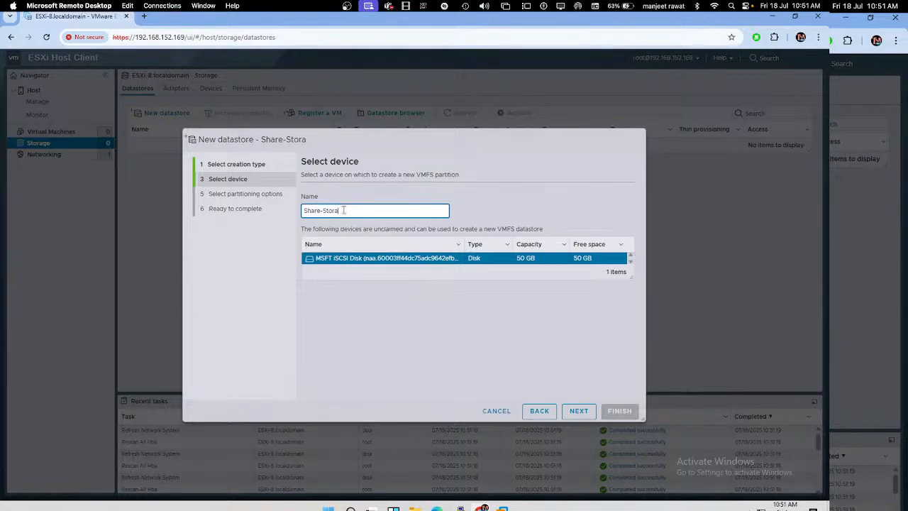
pyautogui.click(571, 418)
pyautogui.click(570, 413)
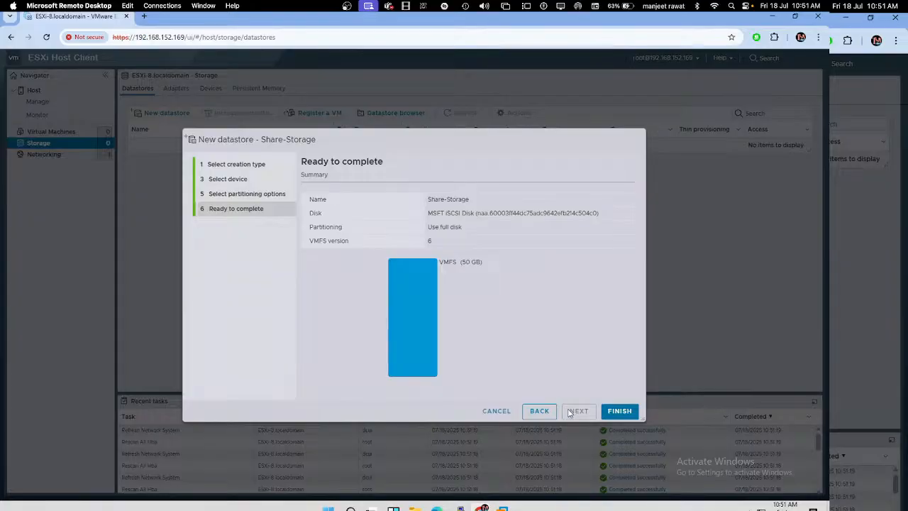
pyautogui.click(612, 411)
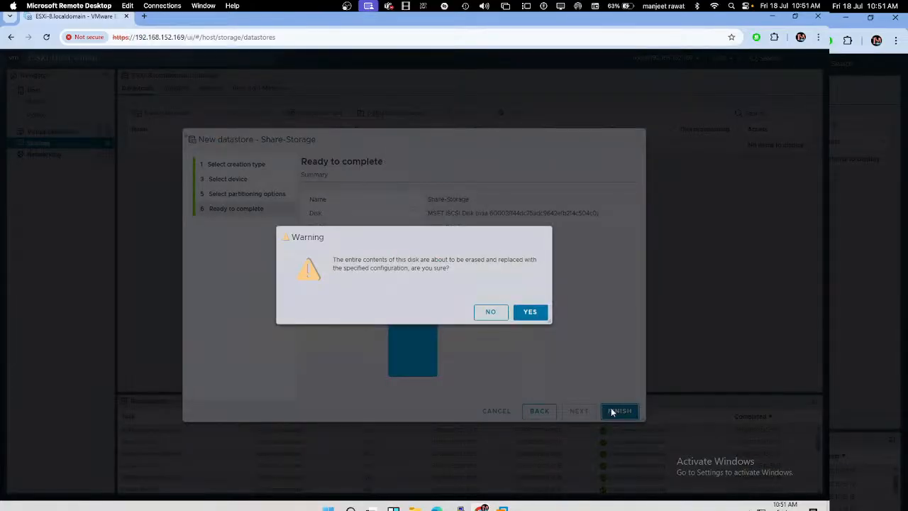
pyautogui.click(532, 314)
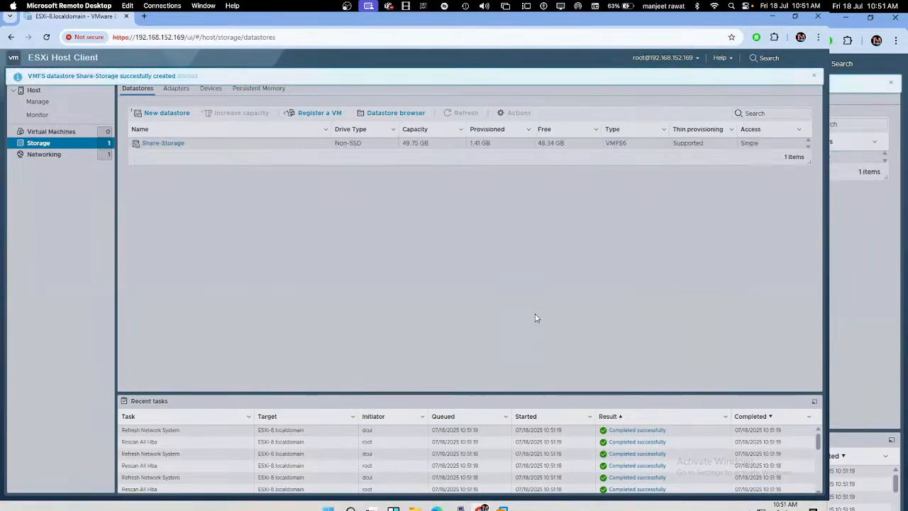
pyautogui.click(143, 15)
# Step: Browse to 192.168.152.167, bypass the certificate warning, and log in with the host credentials
pyautogui.write('192')
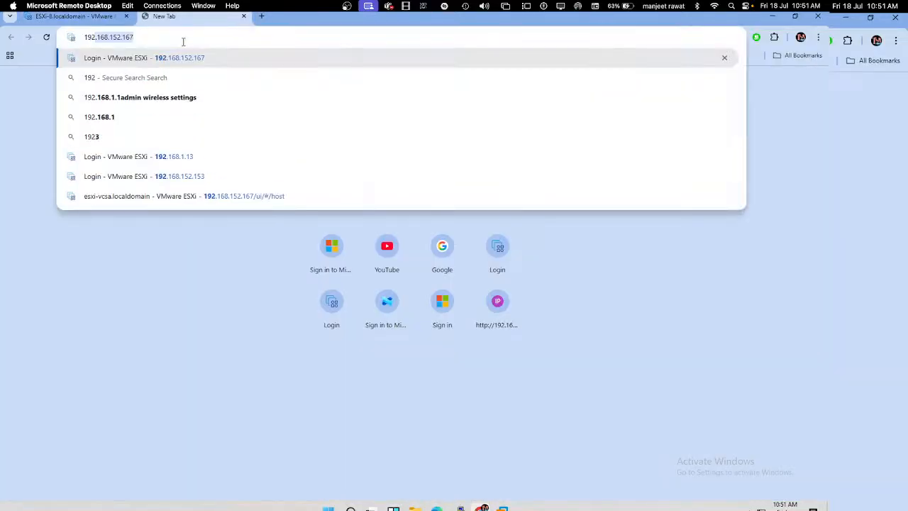
pyautogui.press('Return')
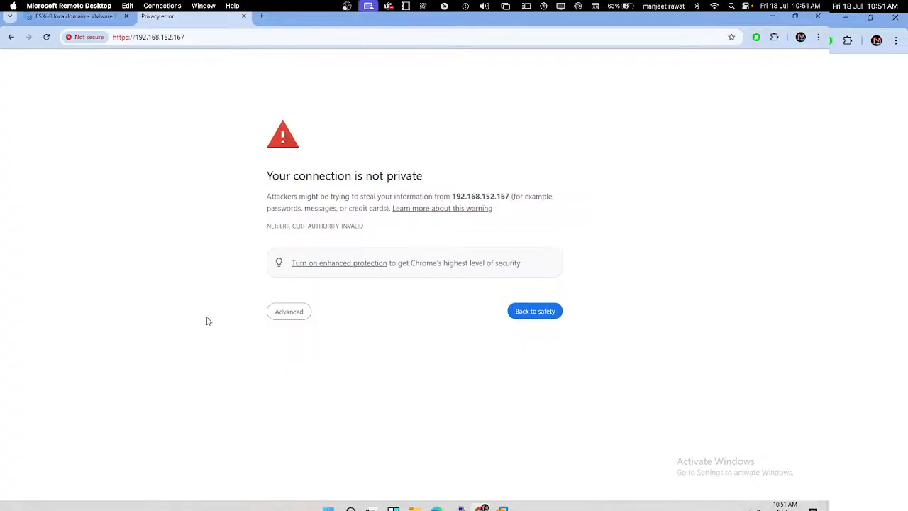
pyautogui.click(289, 316)
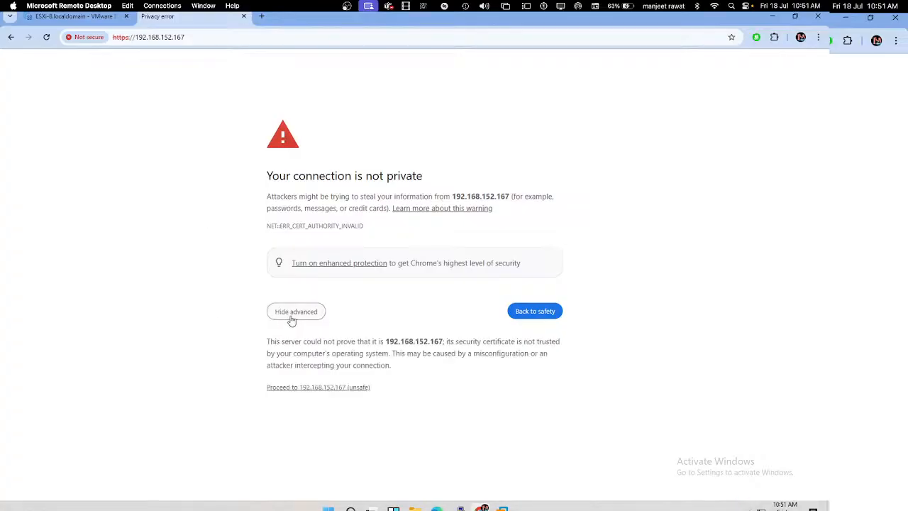
pyautogui.click(314, 387)
pyautogui.click(108, 221)
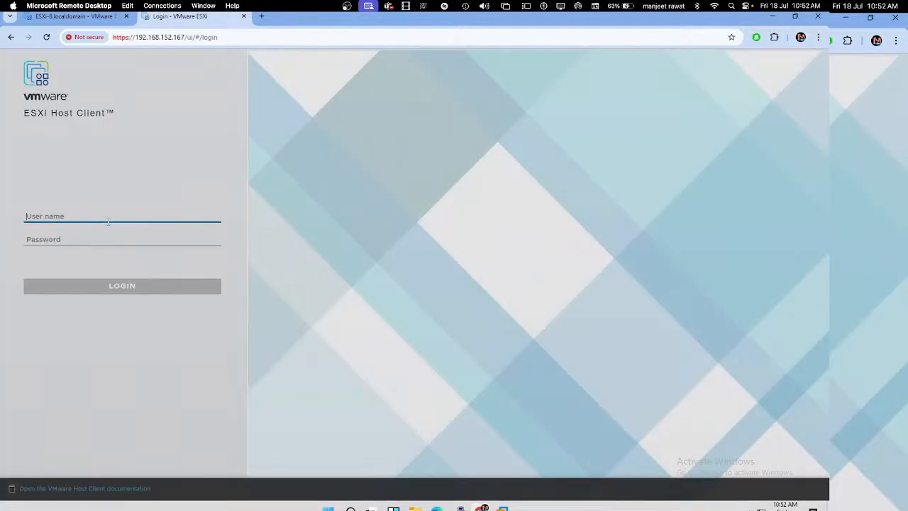
pyautogui.write('root')
pyautogui.press('Tab')
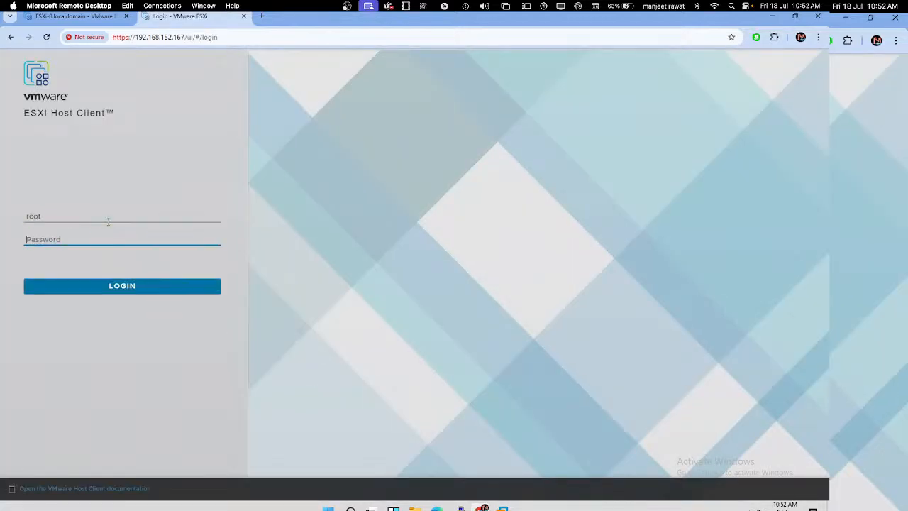
pyautogui.write('P')
pyautogui.press('Return')
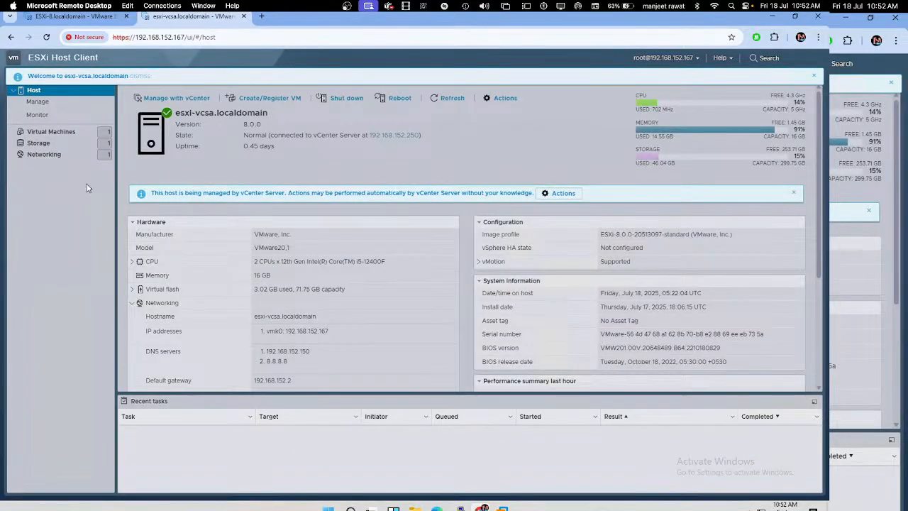
# Step: Open esxi-vcsa's software iSCSI settings under Storage > Adapters and enable iSCSI
pyautogui.click(61, 146)
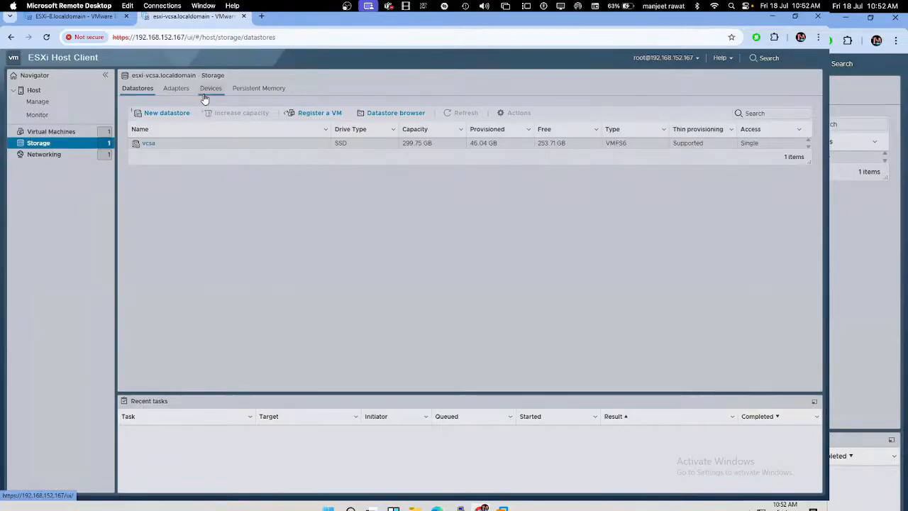
pyautogui.click(182, 91)
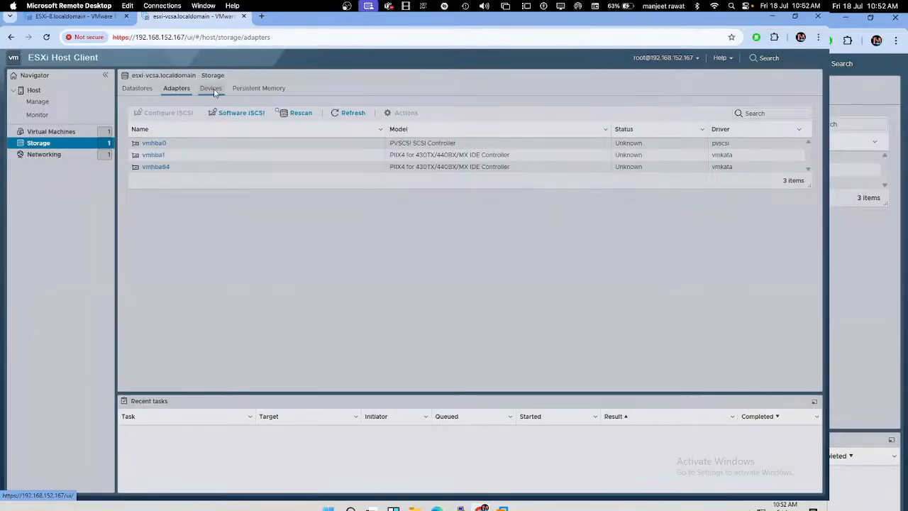
pyautogui.click(211, 89)
pyautogui.click(183, 89)
pyautogui.click(262, 114)
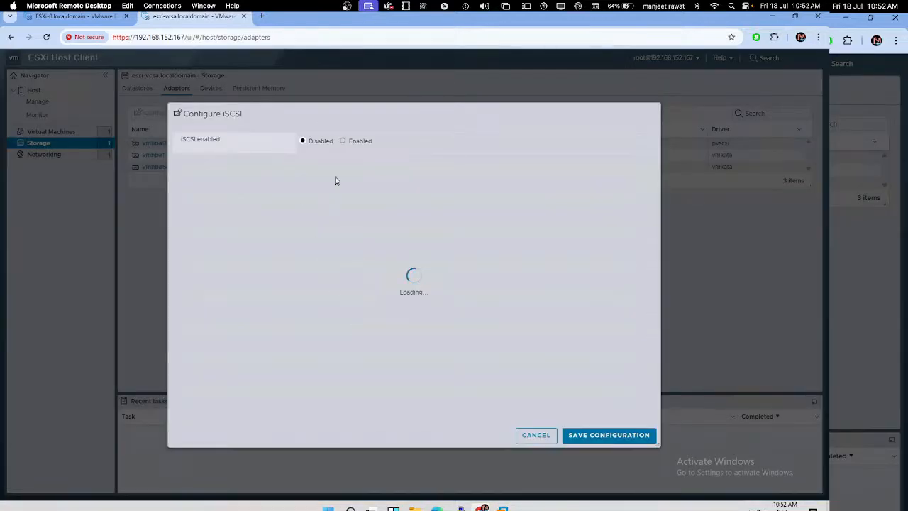
pyautogui.click(343, 142)
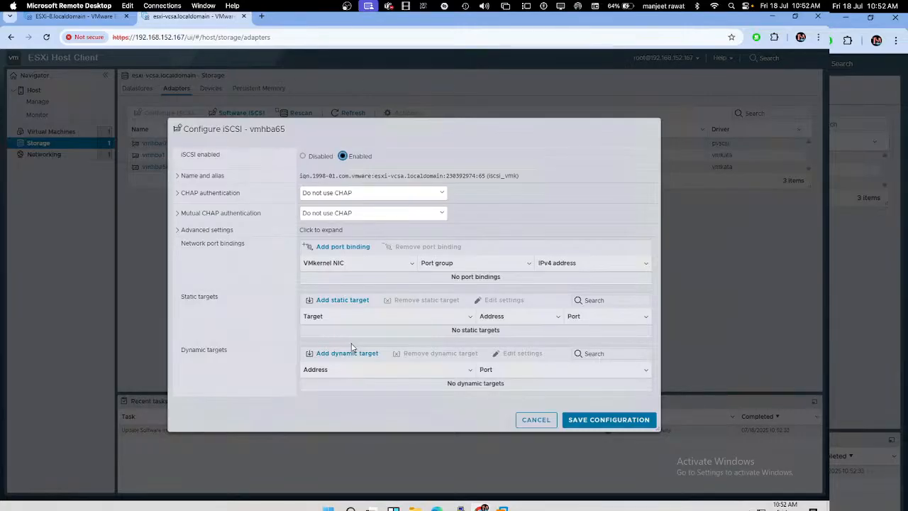
# Step: Add dynamic target 192.168.152.150 and save the iSCSI configuration
pyautogui.click(348, 359)
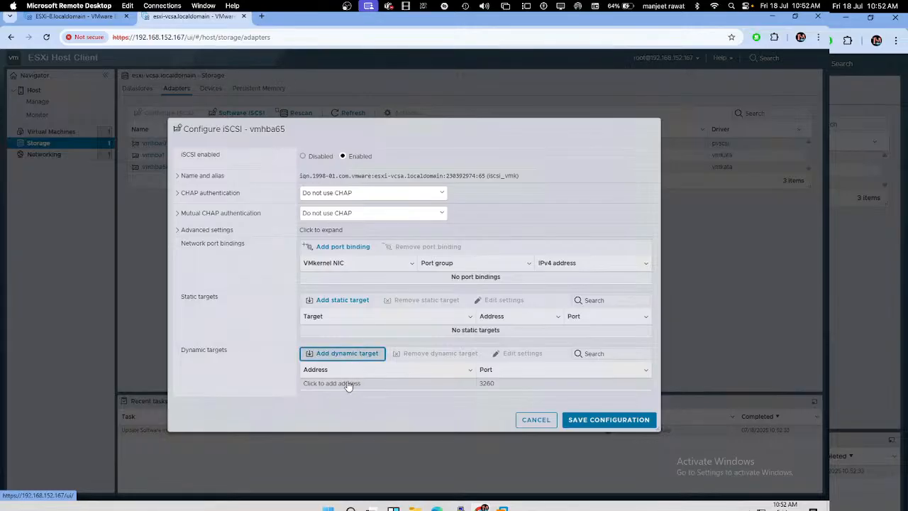
pyautogui.click(346, 383)
pyautogui.write('192')
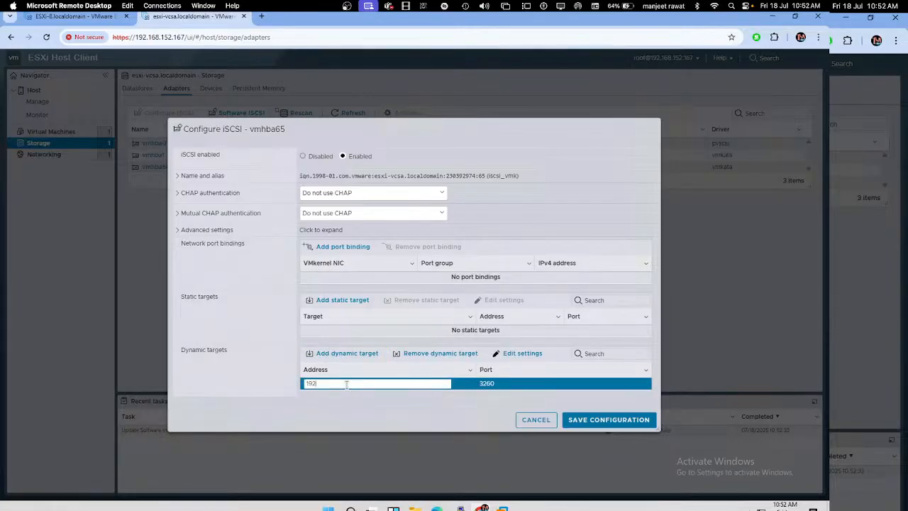
pyautogui.write('.168.152.150')
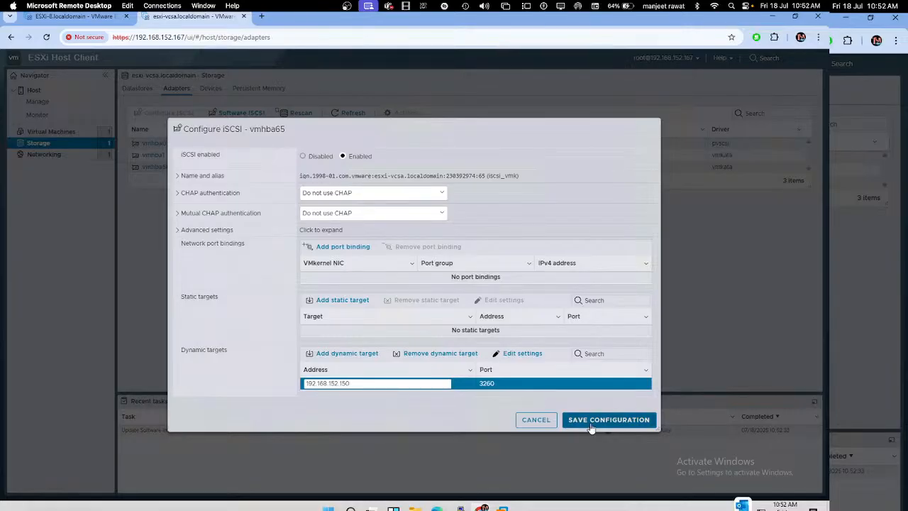
pyautogui.click(590, 424)
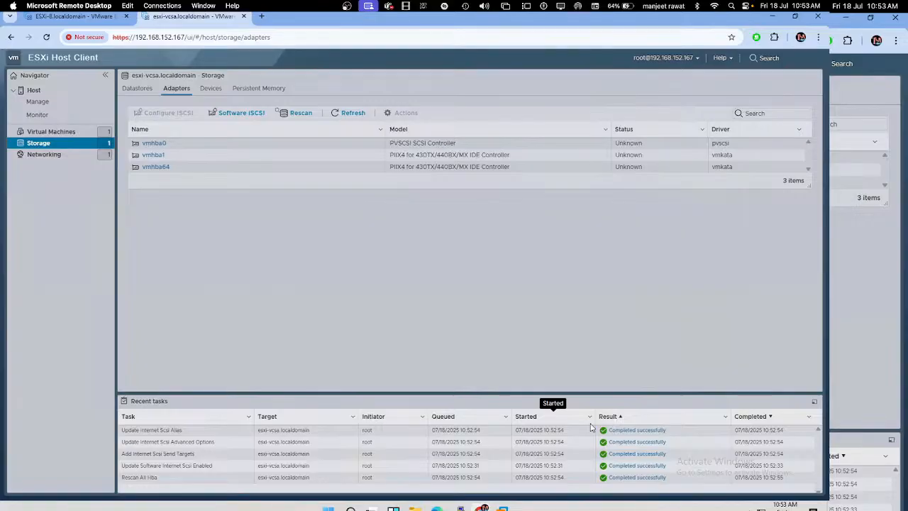
# Step: Rescan the adapters and refresh the Datastores list until 49.75 GB Share-Storage appears beside vcsa
pyautogui.click(299, 121)
pyautogui.click(142, 90)
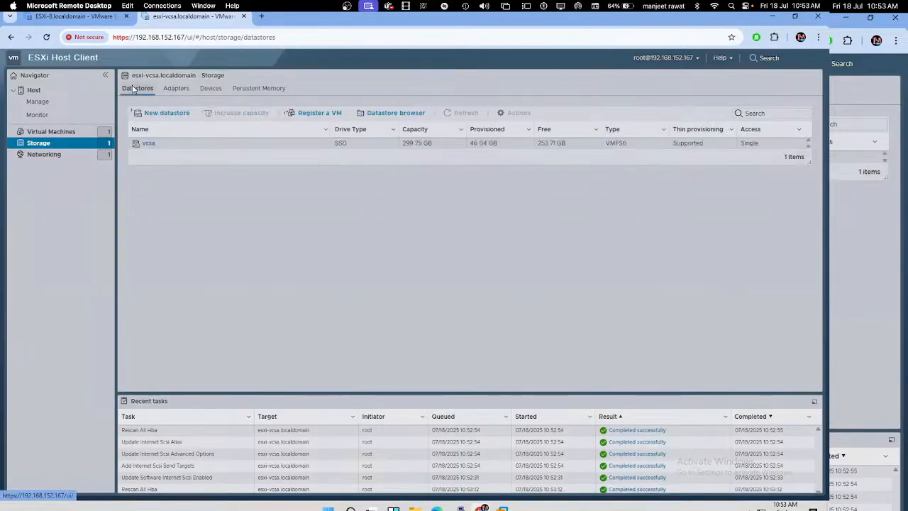
pyautogui.click(179, 116)
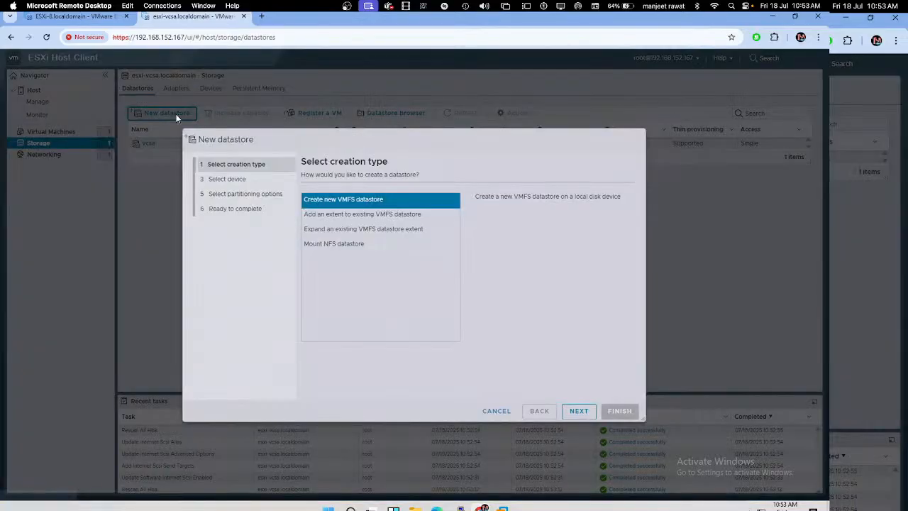
pyautogui.click(571, 411)
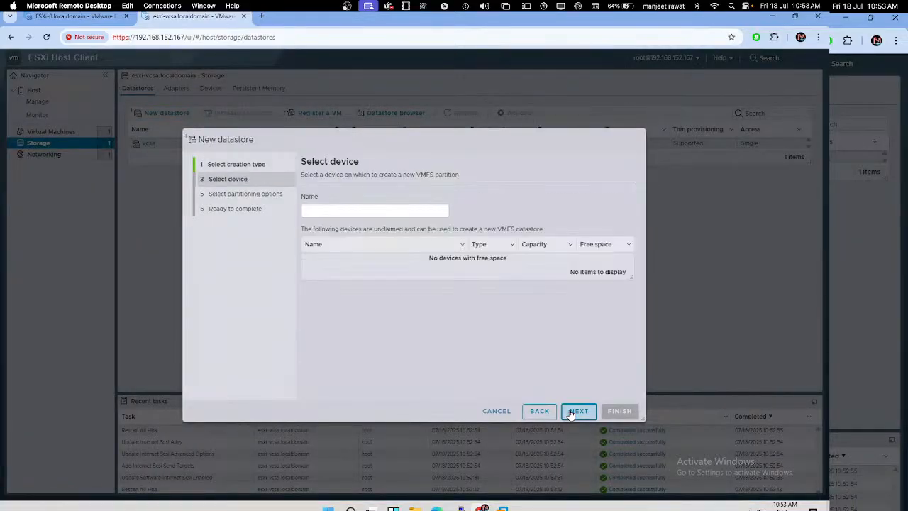
pyautogui.click(505, 413)
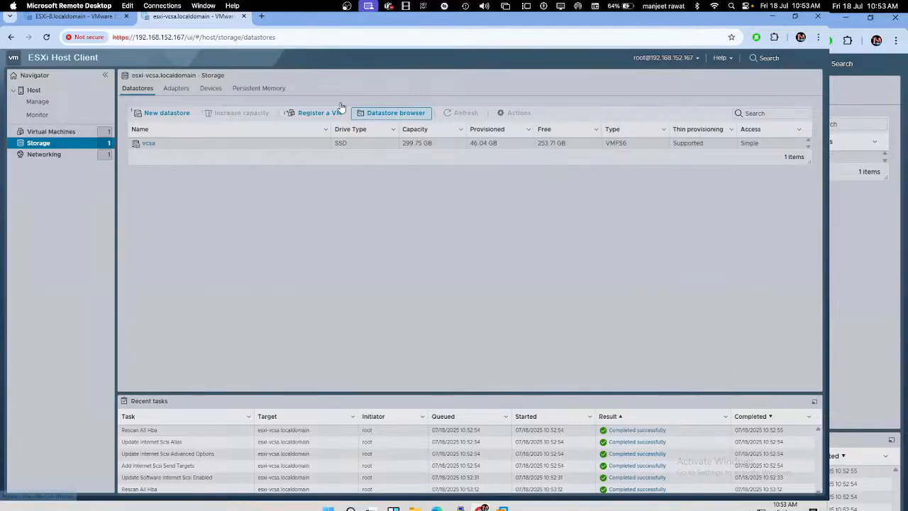
pyautogui.click(57, 133)
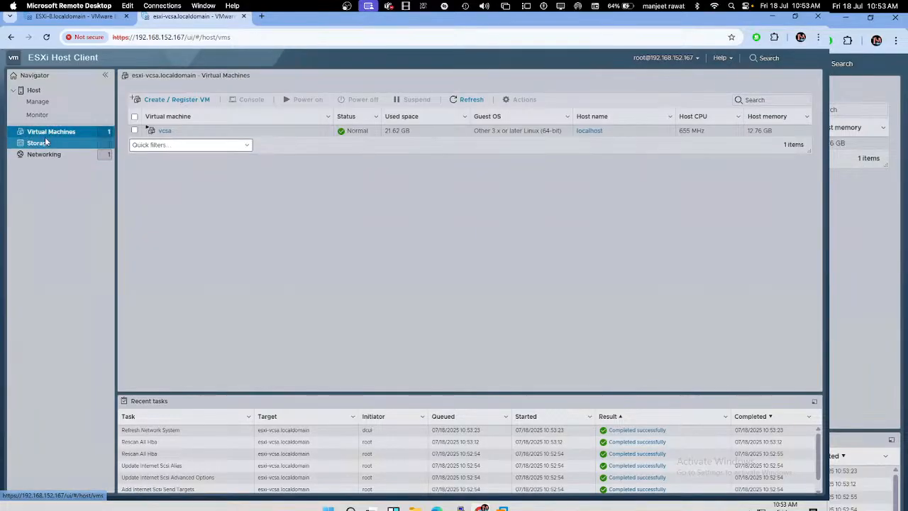
pyautogui.click(65, 144)
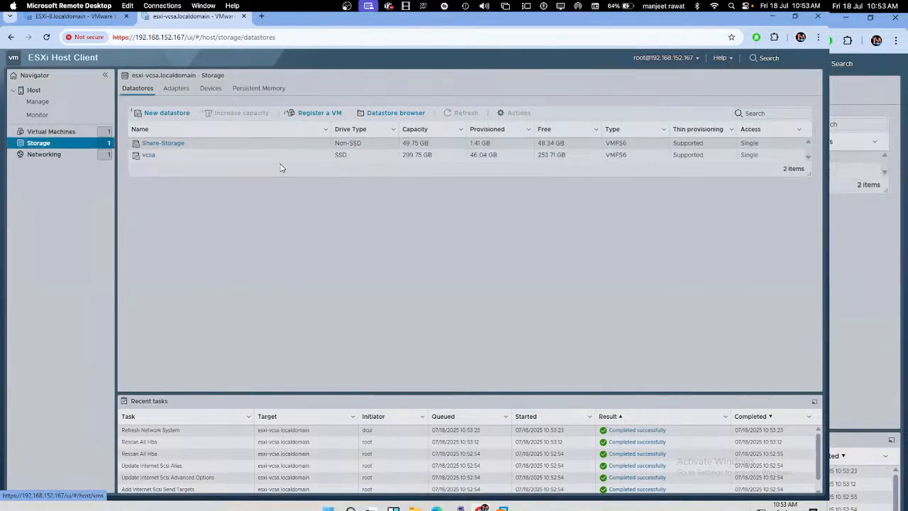
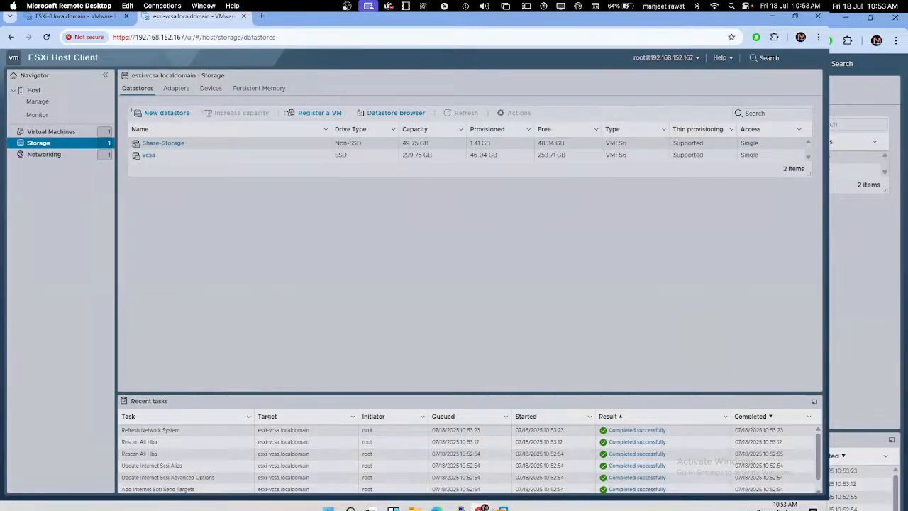
# Step: Switch to the VMware-ADDS server's Remote Desktop session
pyautogui.moveTo(484, 507)
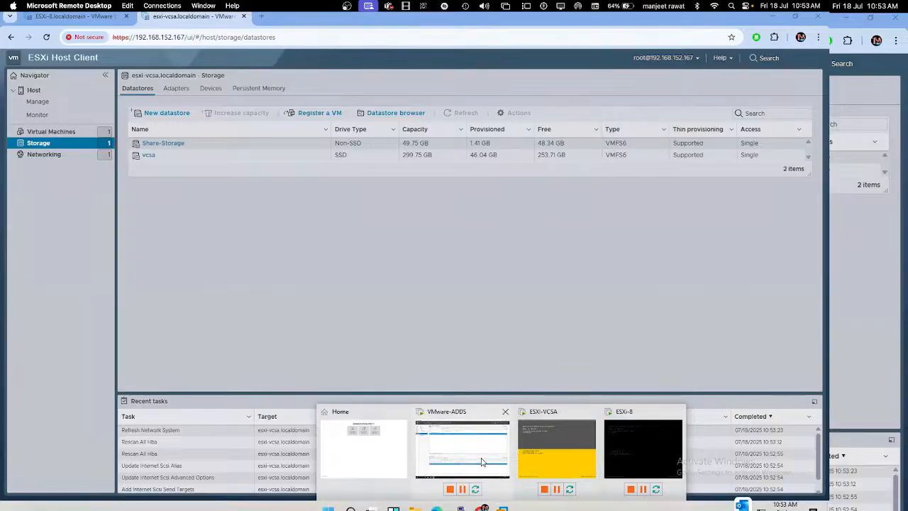
pyautogui.click(483, 463)
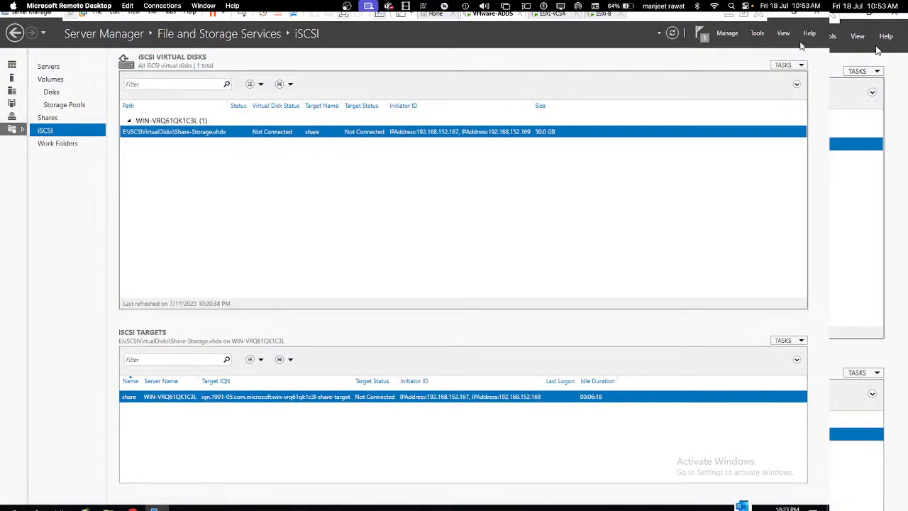
# Step: Refresh the iSCSI Virtual Disks list until the Share-Storage target shows Connected, then return to vSphere Client
pyautogui.rightClick(462, 200)
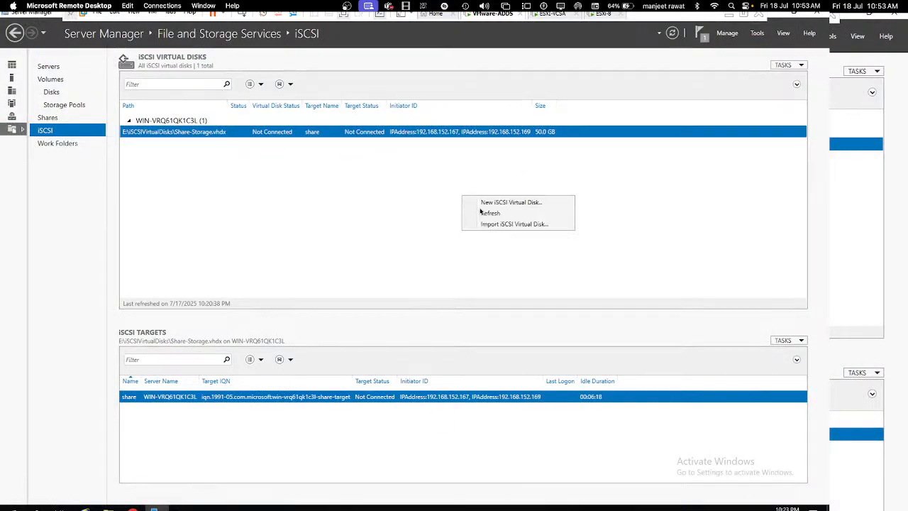
pyautogui.click(489, 213)
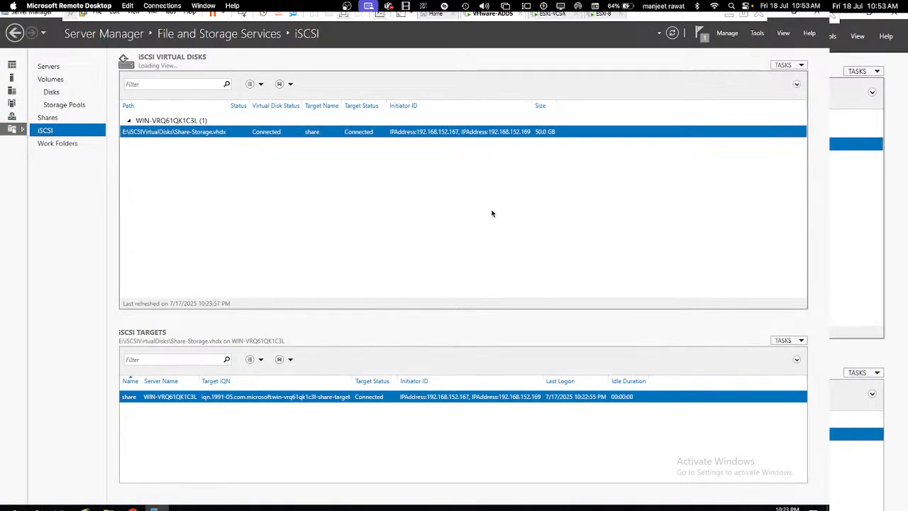
pyautogui.click(895, 17)
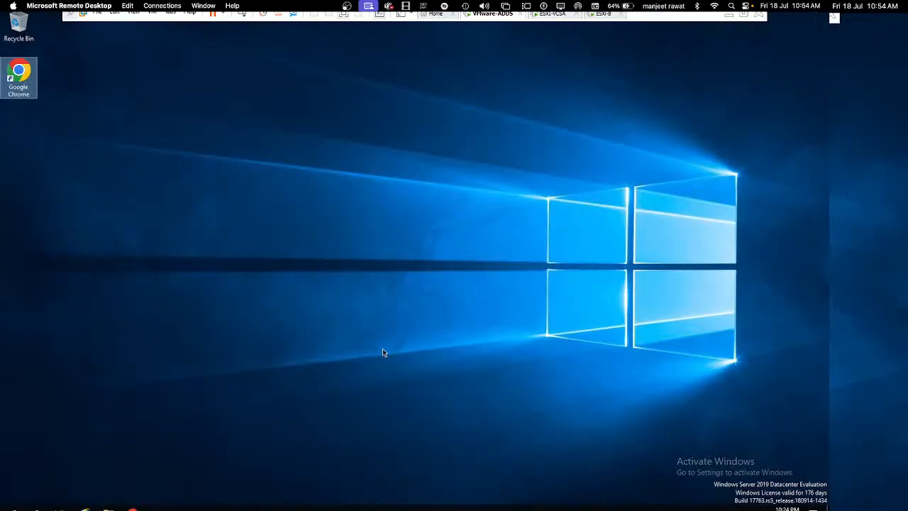
pyautogui.click(133, 508)
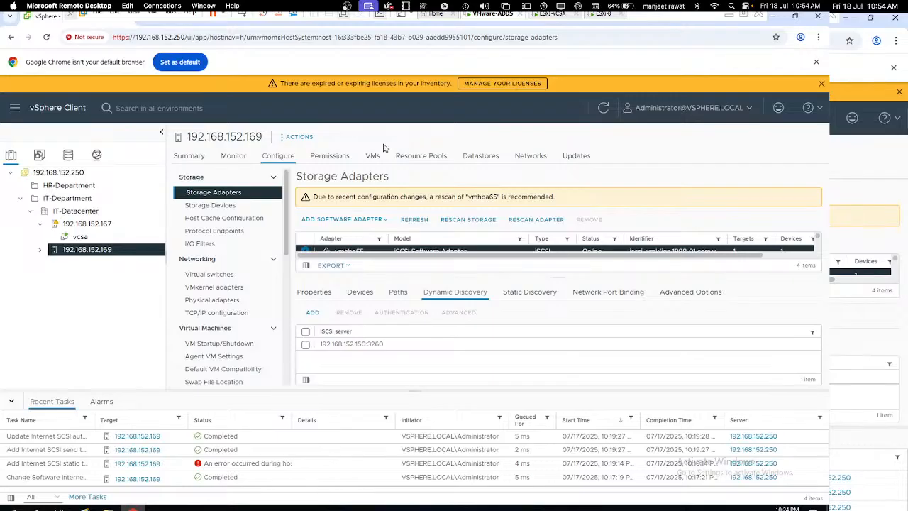
# Step: Check host 192.168.152.169's storage devices for the 50 GB MSFT iSCSI disk backing Share-Storage
pyautogui.click(602, 110)
pyautogui.click(360, 292)
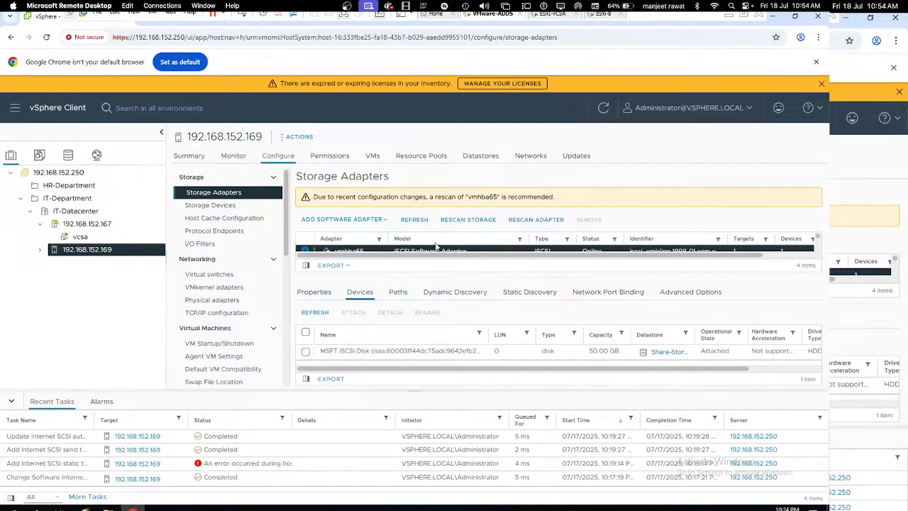
pyautogui.click(222, 208)
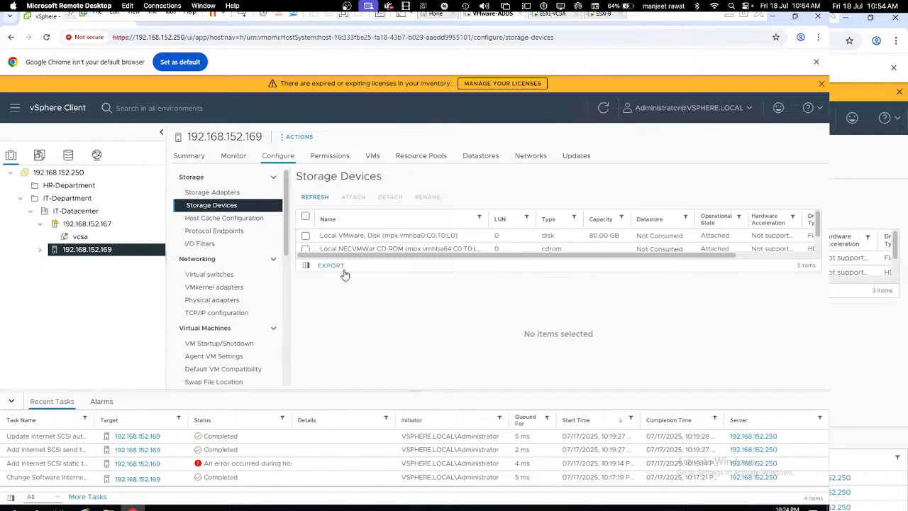
pyautogui.scroll(-1, 379, 235)
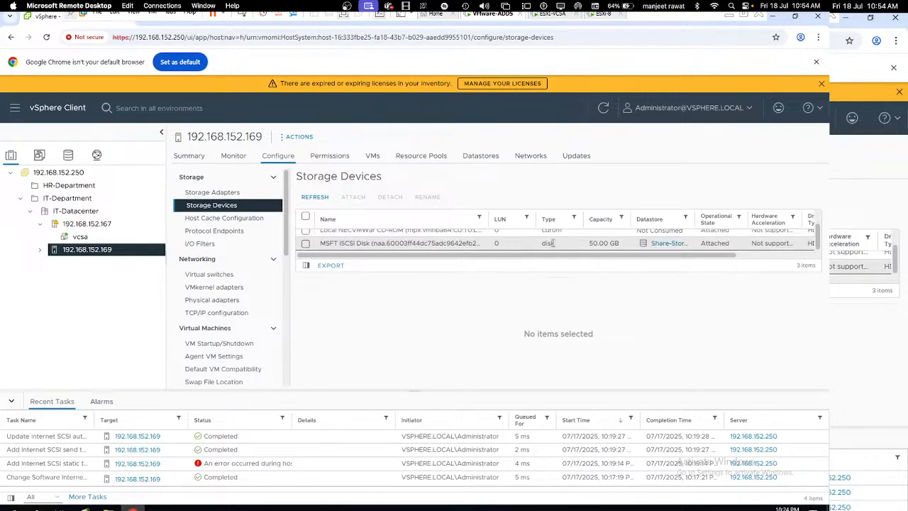
pyautogui.moveTo(459, 242); pyautogui.dragTo(317, 239)
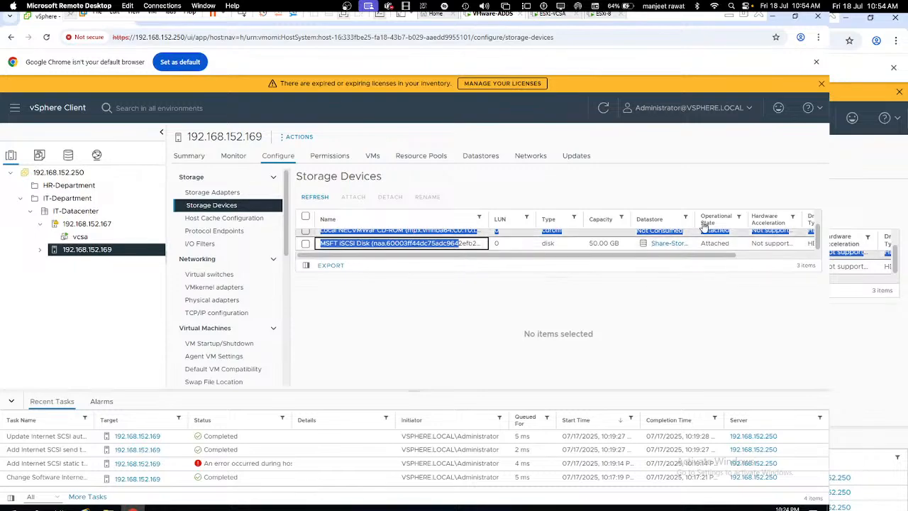
pyautogui.moveTo(694, 217); pyautogui.dragTo(737, 215)
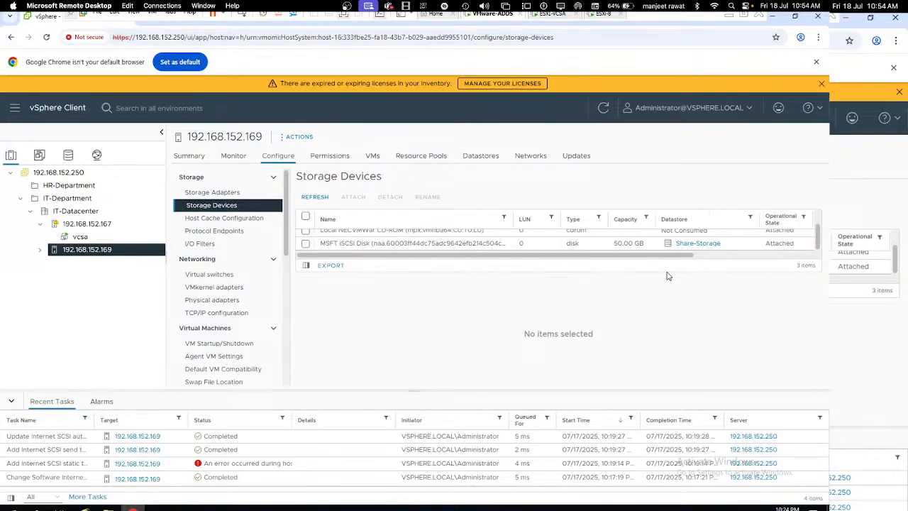
pyautogui.click(636, 212)
pyautogui.rightClick(96, 256)
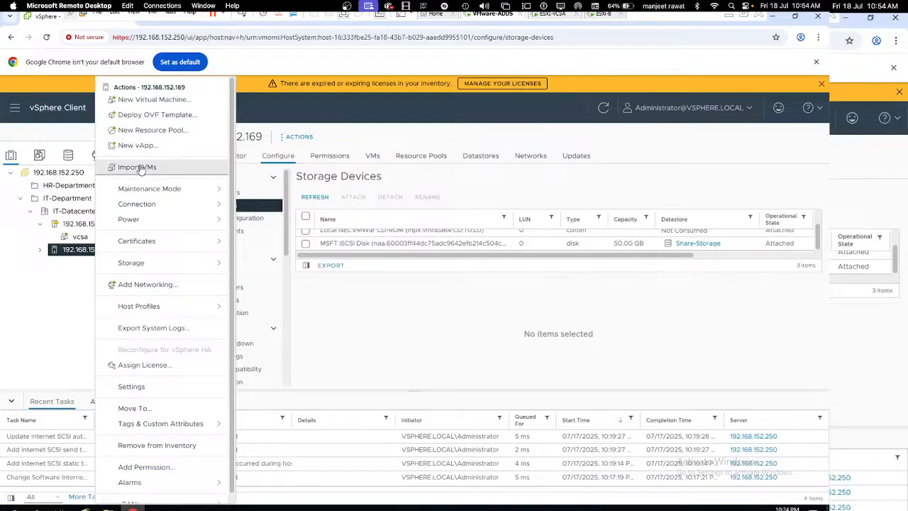
# Step: Start a new virtual machine named Windows-10 in IT-Datacenter
pyautogui.click(150, 100)
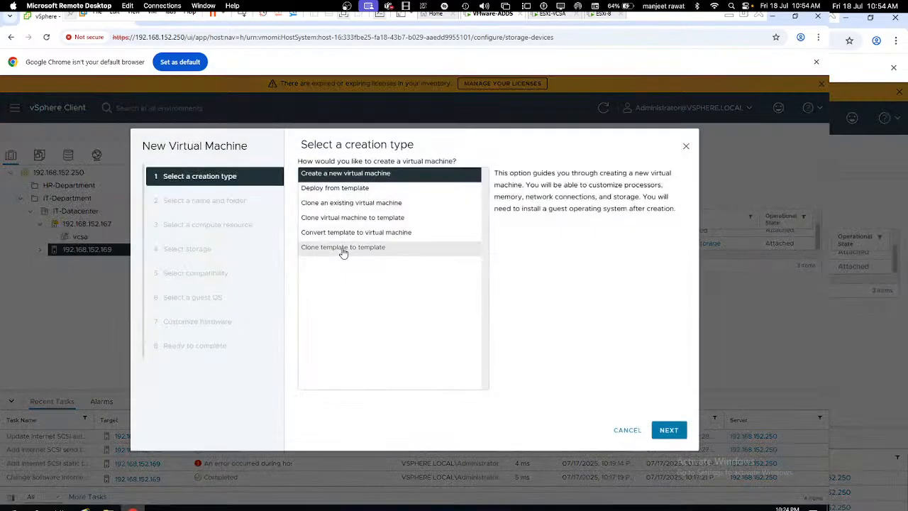
pyautogui.click(663, 430)
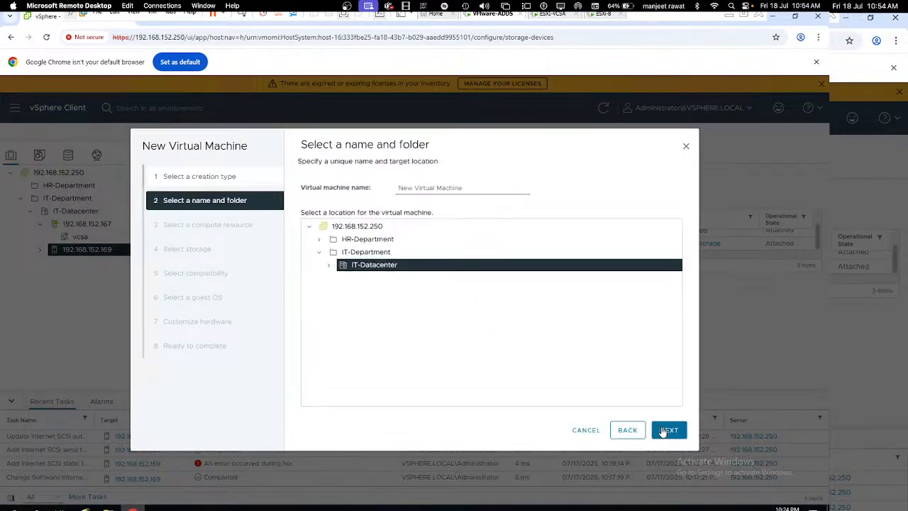
pyautogui.click(421, 190)
pyautogui.write('Windows')
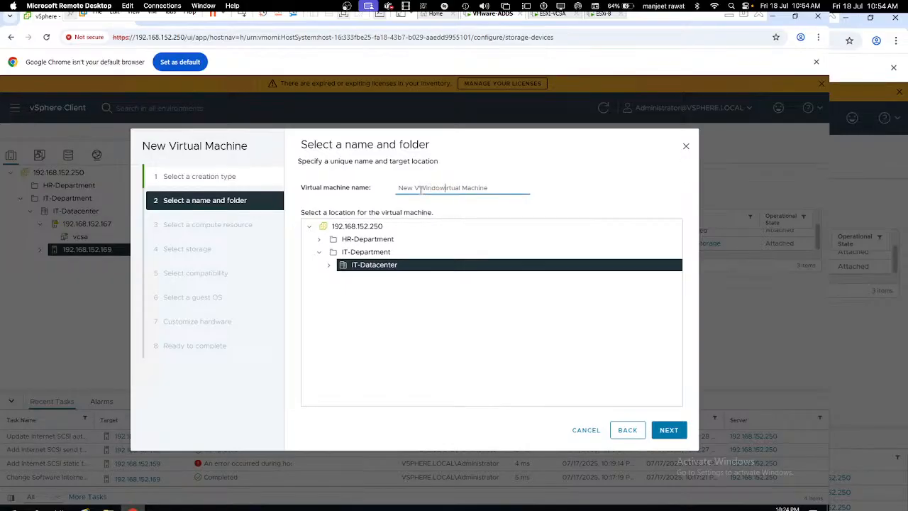
pyautogui.hotkey('ctrl', 'a')
pyautogui.write('Windows-10')
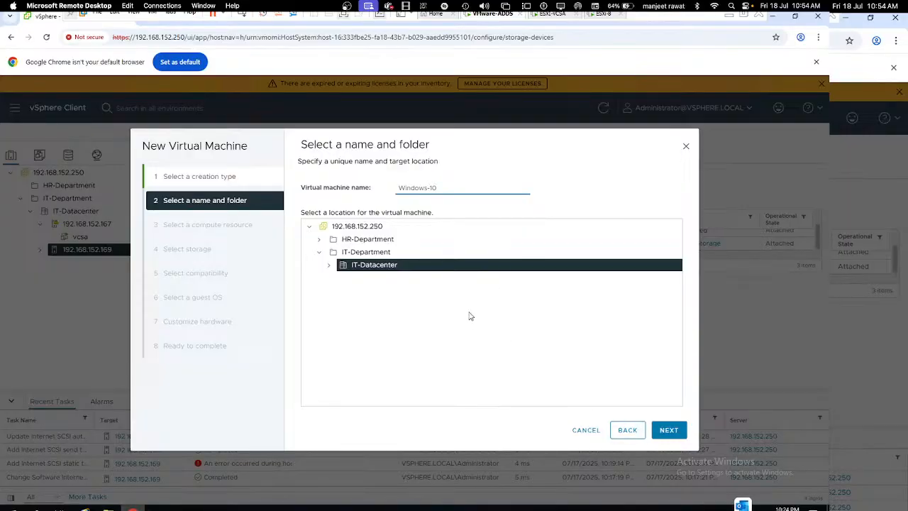
pyautogui.click(327, 267)
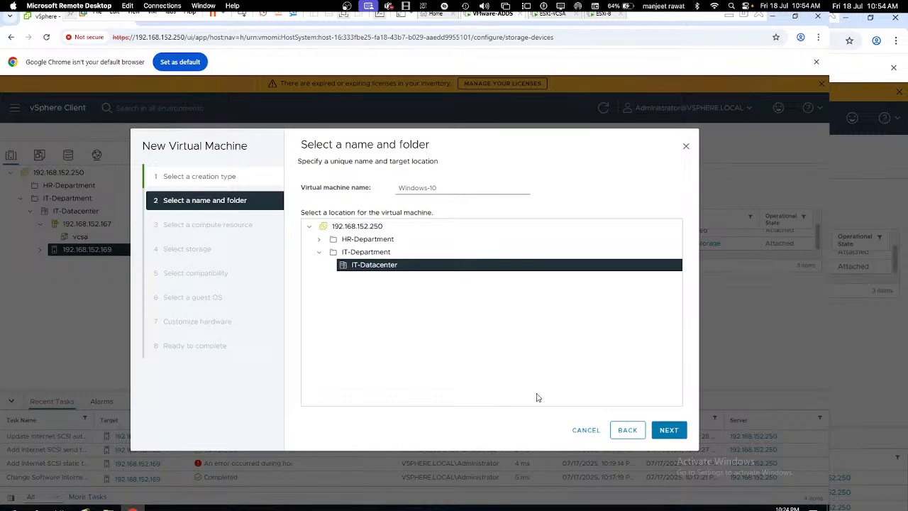
pyautogui.click(665, 429)
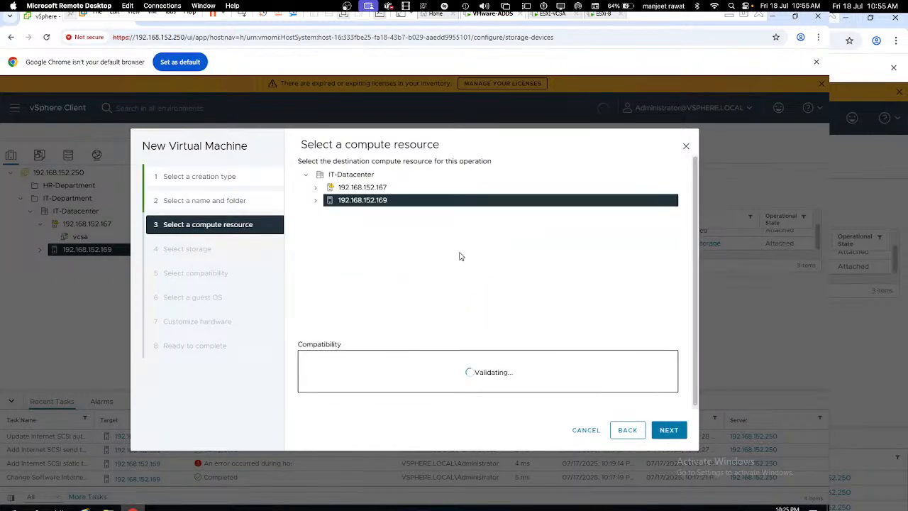
# Step: Place it on host 192.168.152.169 and Share-Storage, ESXi 8.0 compatibility, Windows 10 (64-bit) guest
pyautogui.click(667, 430)
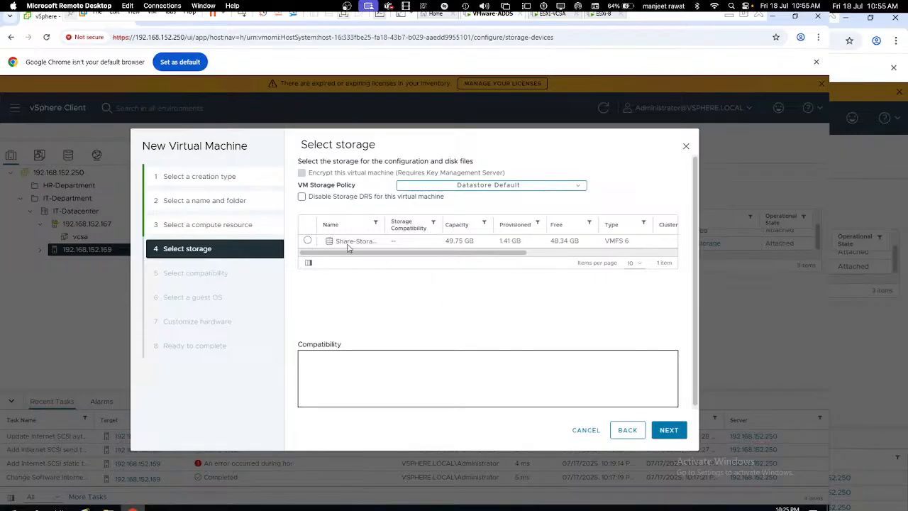
pyautogui.click(307, 241)
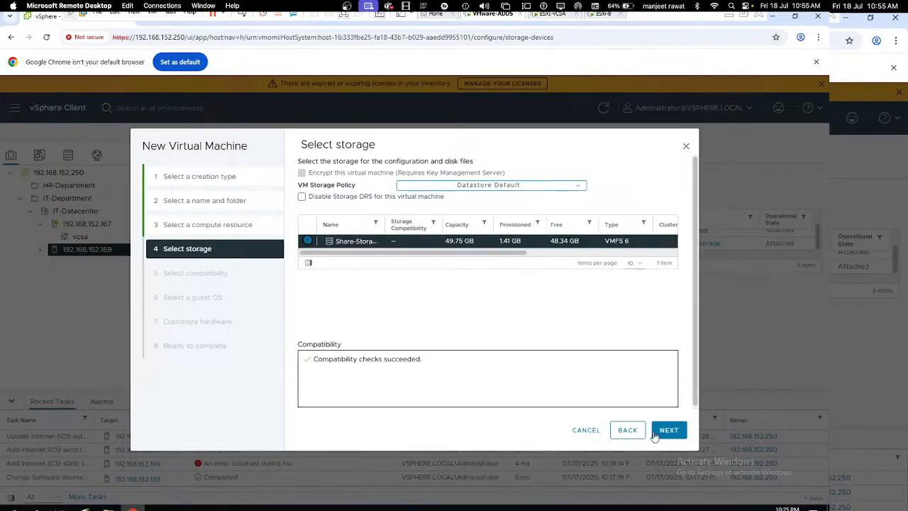
pyautogui.click(667, 430)
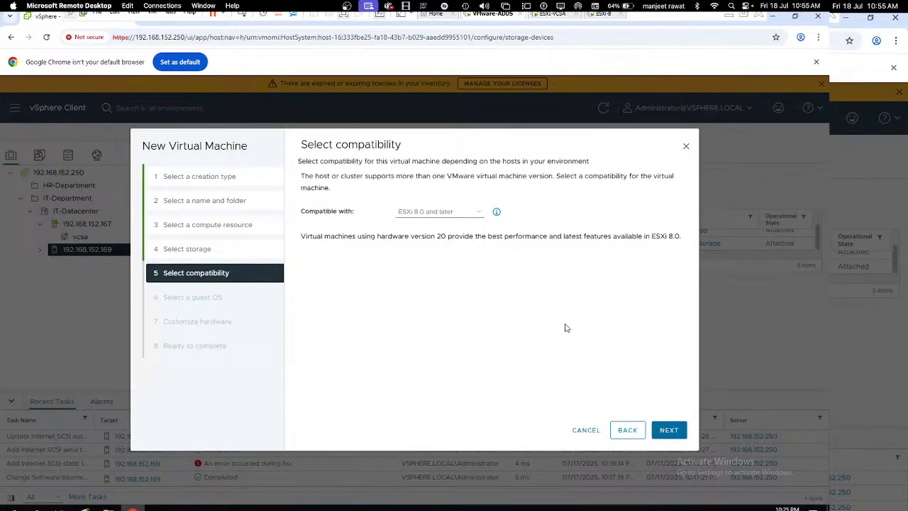
pyautogui.click(667, 430)
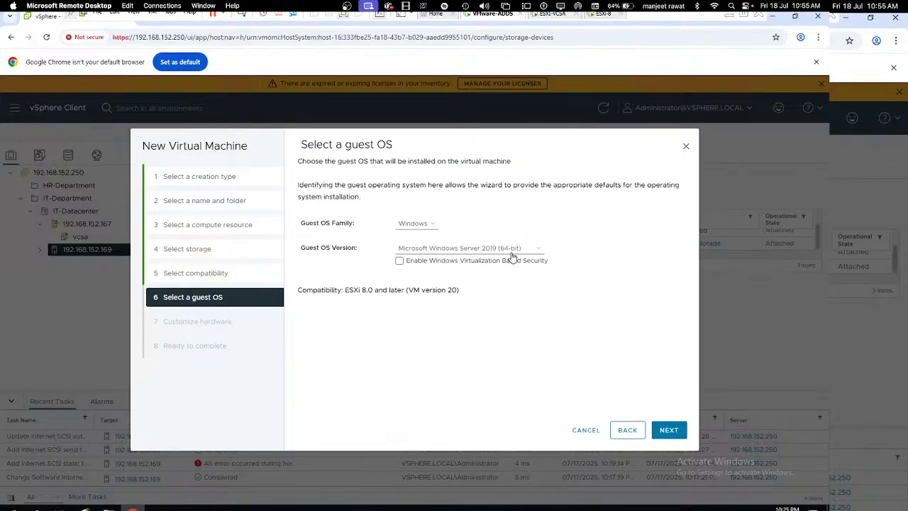
pyautogui.click(512, 251)
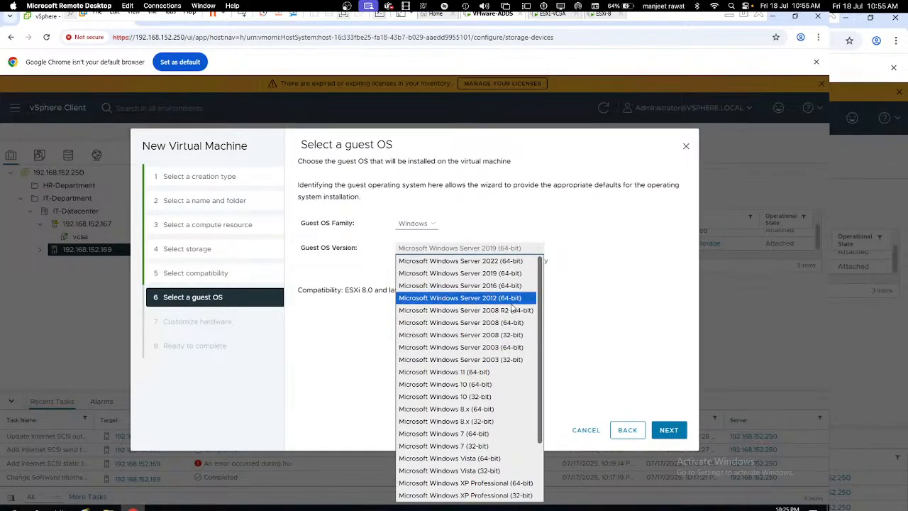
pyautogui.click(485, 387)
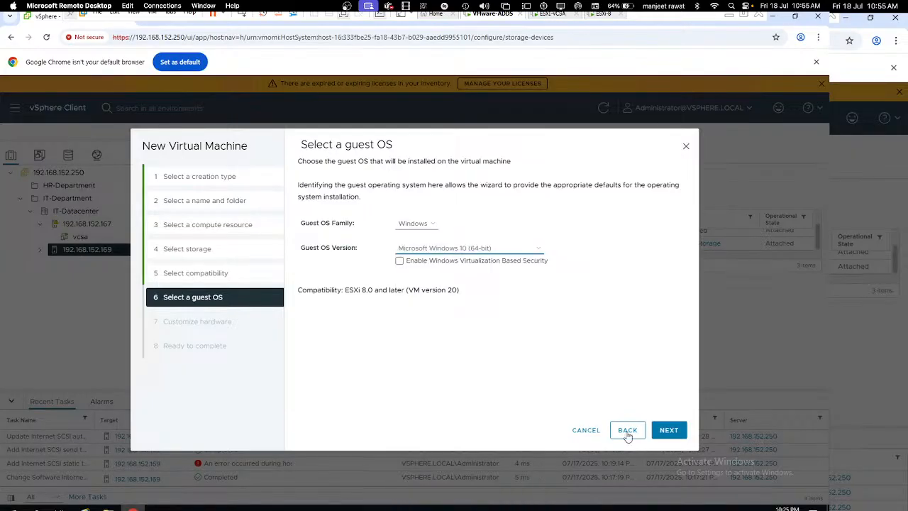
pyautogui.click(669, 430)
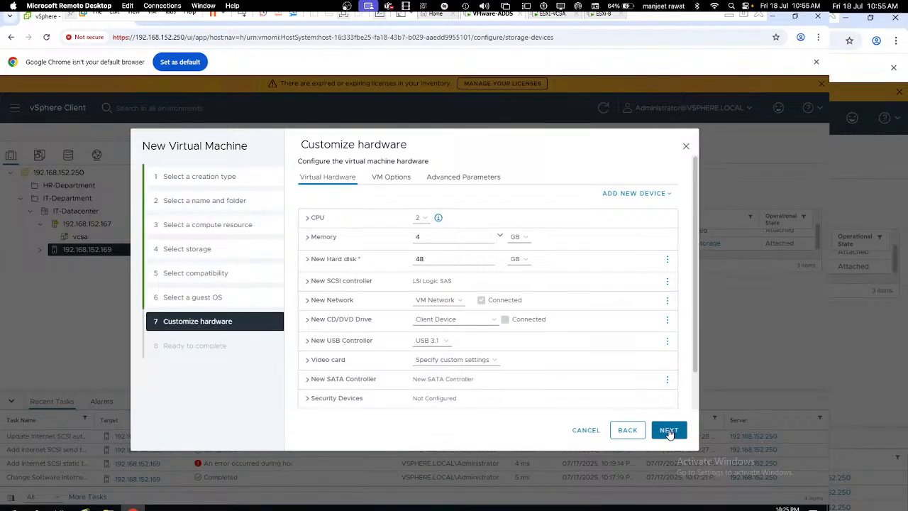
# Step: Make the new hard disk 25 GB and thin provisioned
pyautogui.click(313, 260)
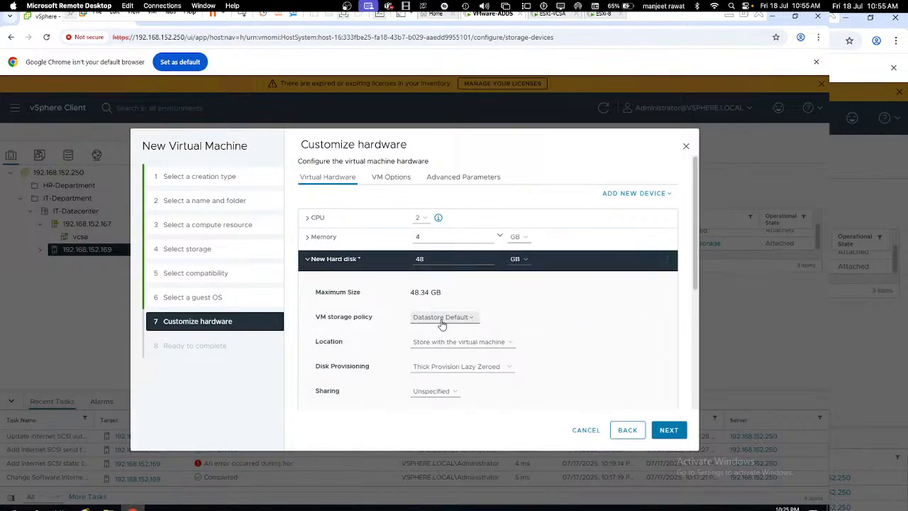
pyautogui.click(454, 367)
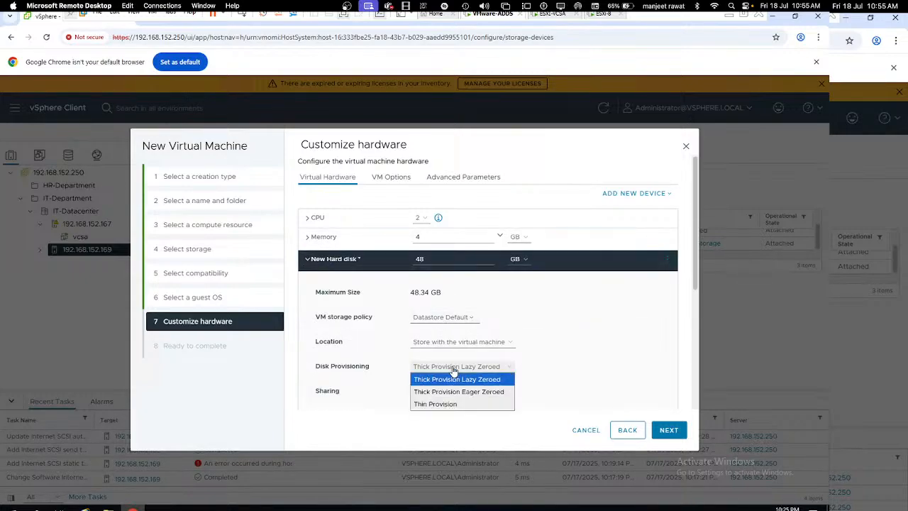
pyautogui.click(435, 404)
pyautogui.doubleClick(431, 259)
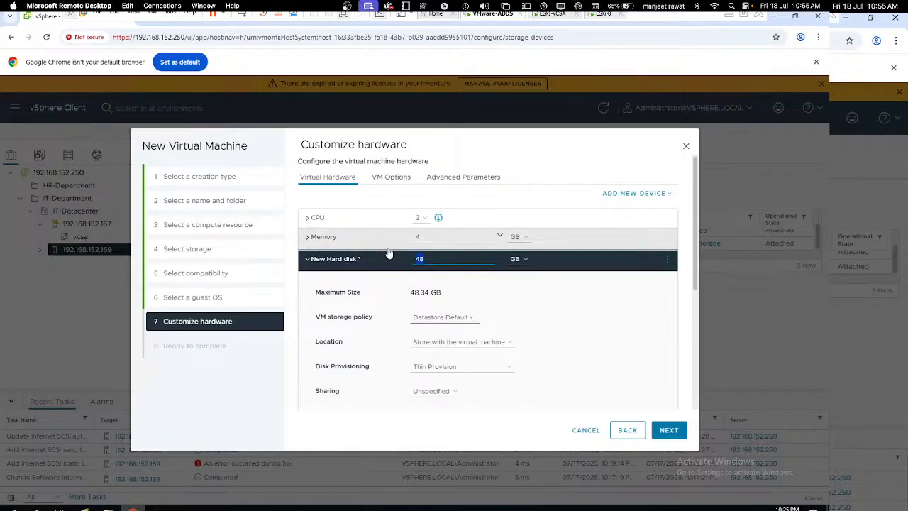
pyautogui.write('25')
# Step: Set memory to 3 GB, review the summary and finish creating the Windows-10 VM
pyautogui.click(477, 240)
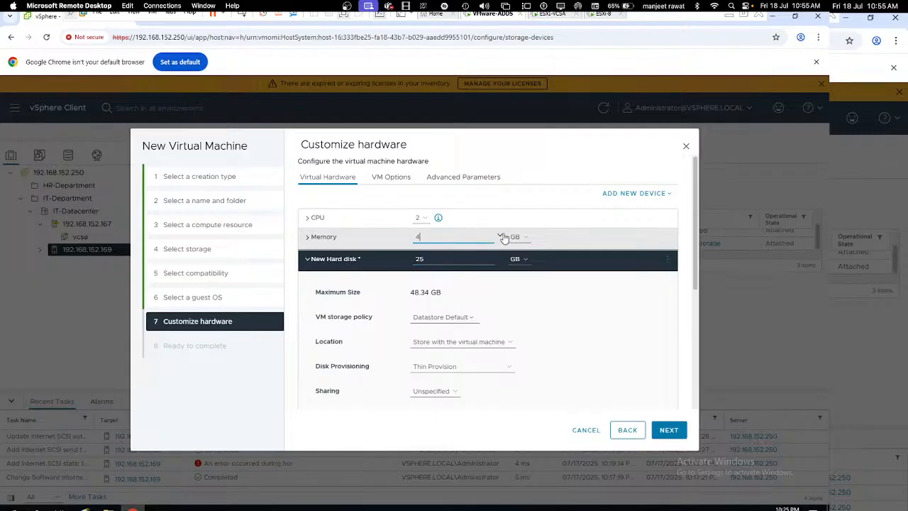
pyautogui.click(500, 235)
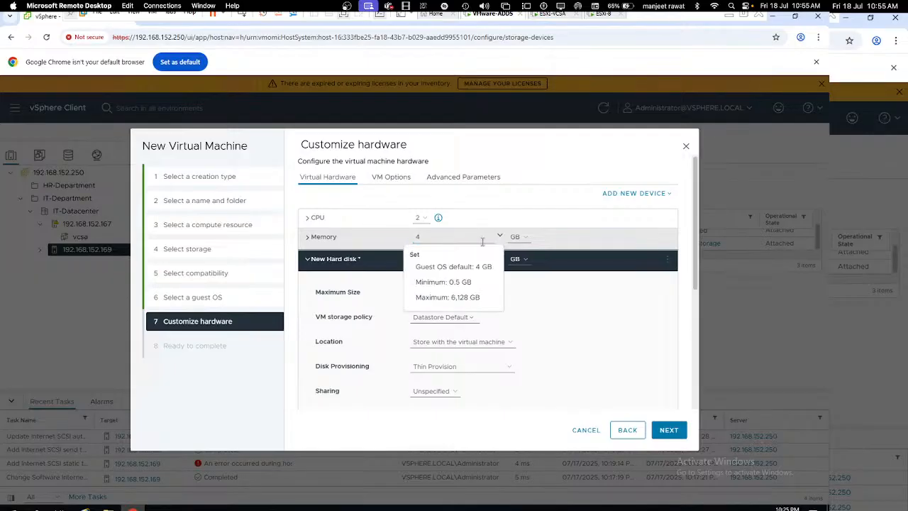
pyautogui.click(439, 237)
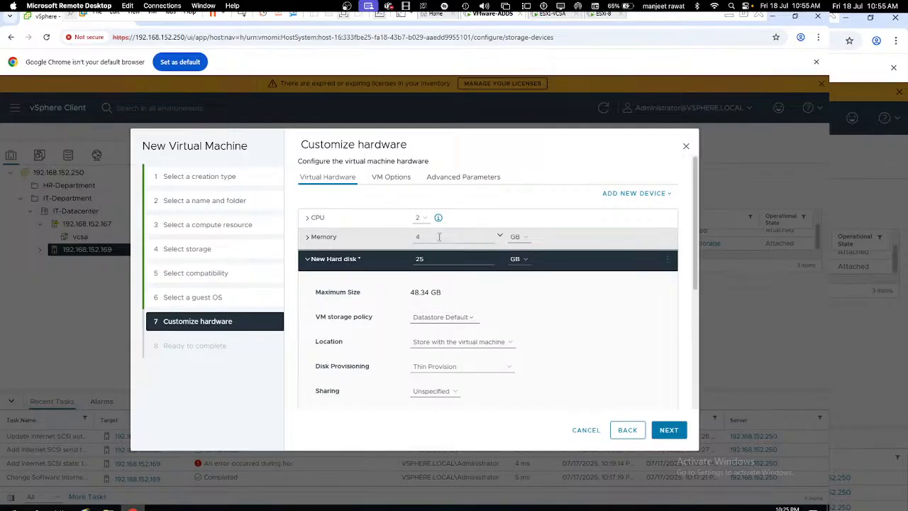
pyautogui.click(391, 243)
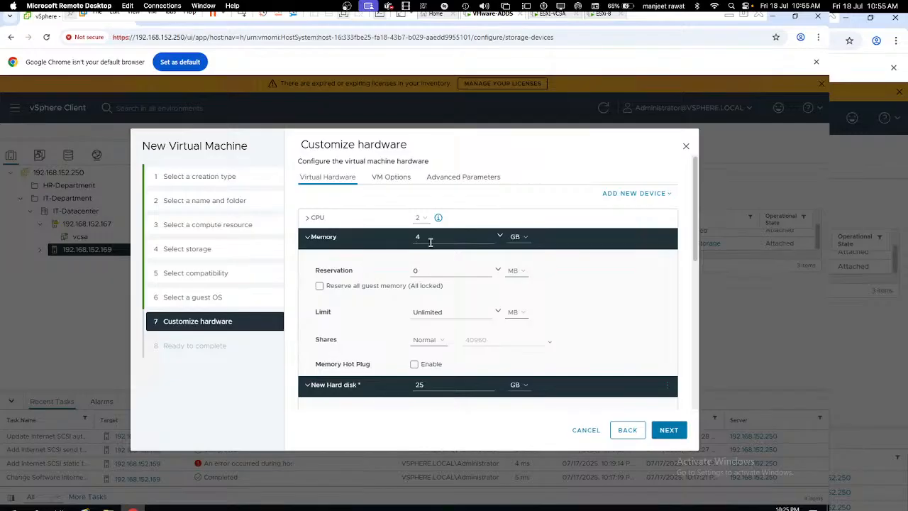
pyautogui.click(428, 237)
pyautogui.write('3')
pyautogui.click(667, 430)
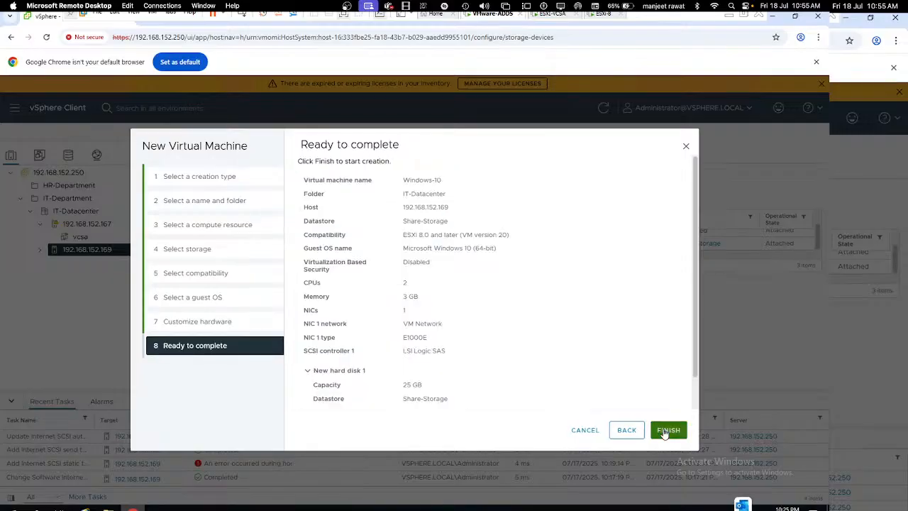
pyautogui.click(668, 430)
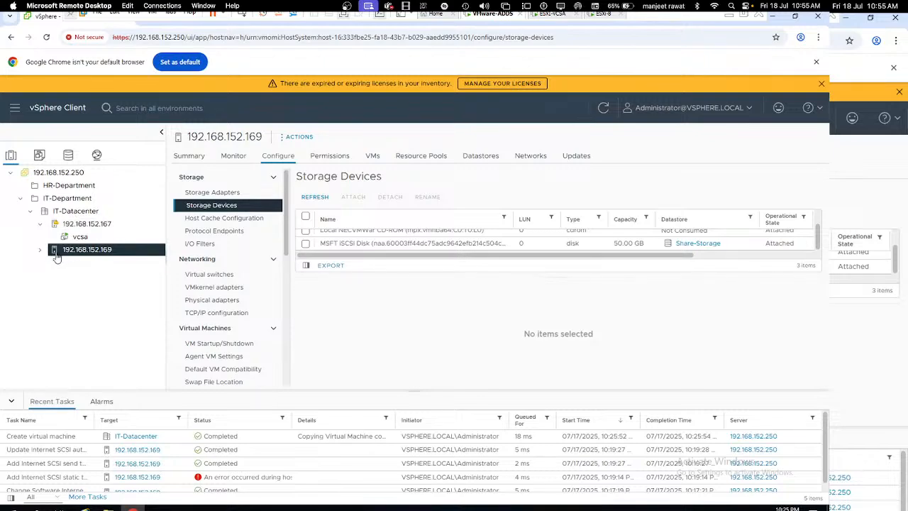
# Step: Power on the Windows-10 VM on host 192.168.152.169
pyautogui.click(40, 249)
pyautogui.click(108, 265)
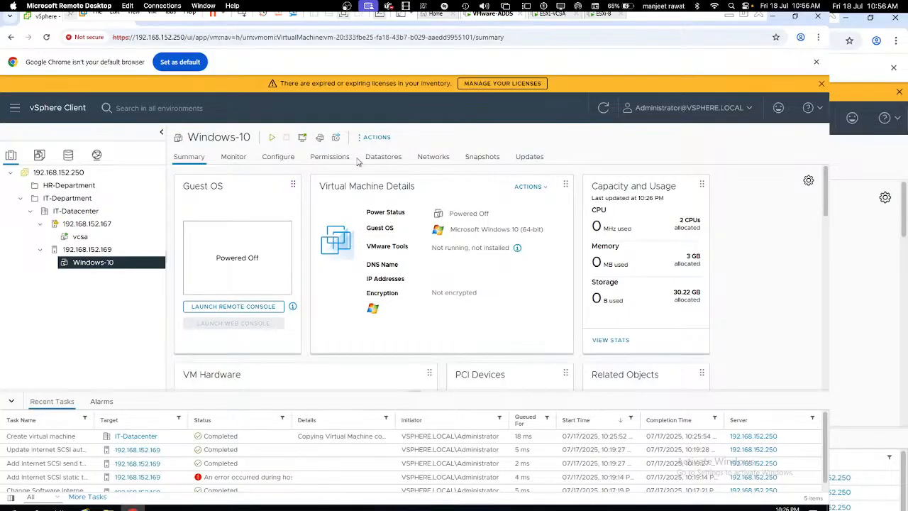
pyautogui.click(378, 139)
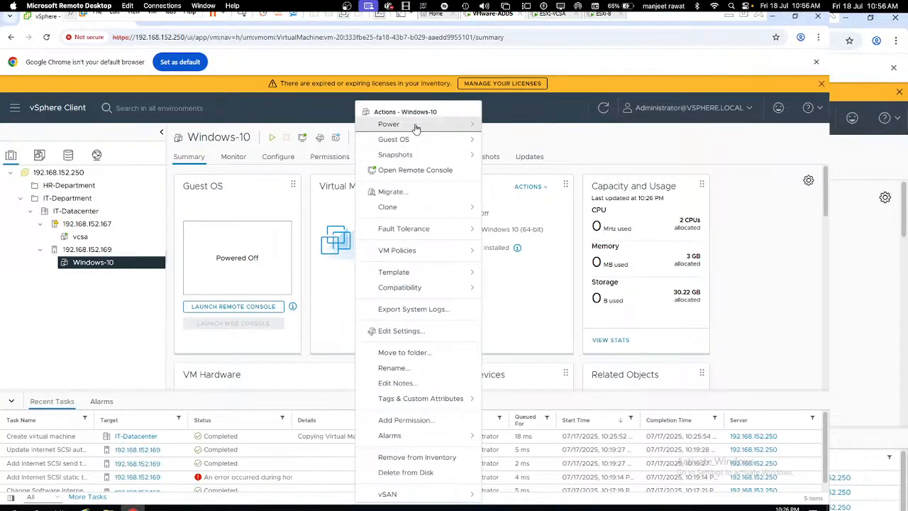
pyautogui.moveTo(455, 126)
pyautogui.click(521, 133)
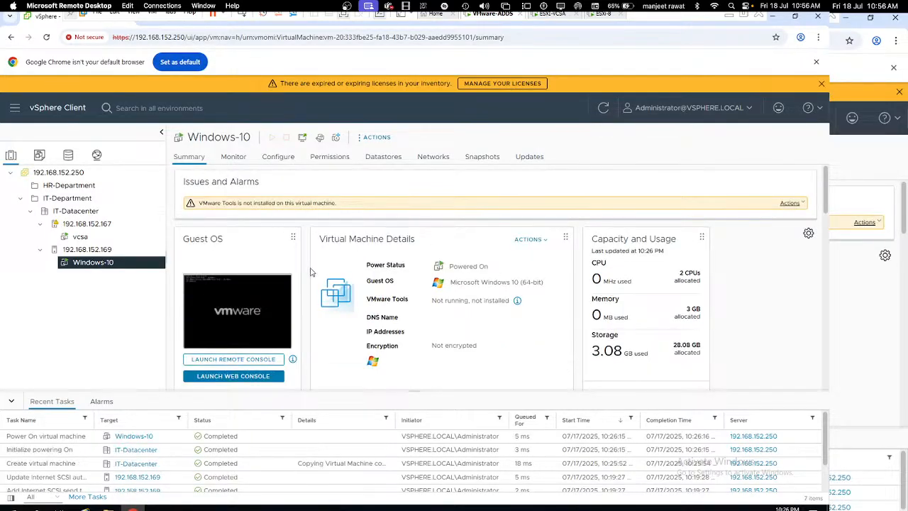
# Step: Check the Windows-10 boot screen in the web console and return to its summary
pyautogui.click(233, 314)
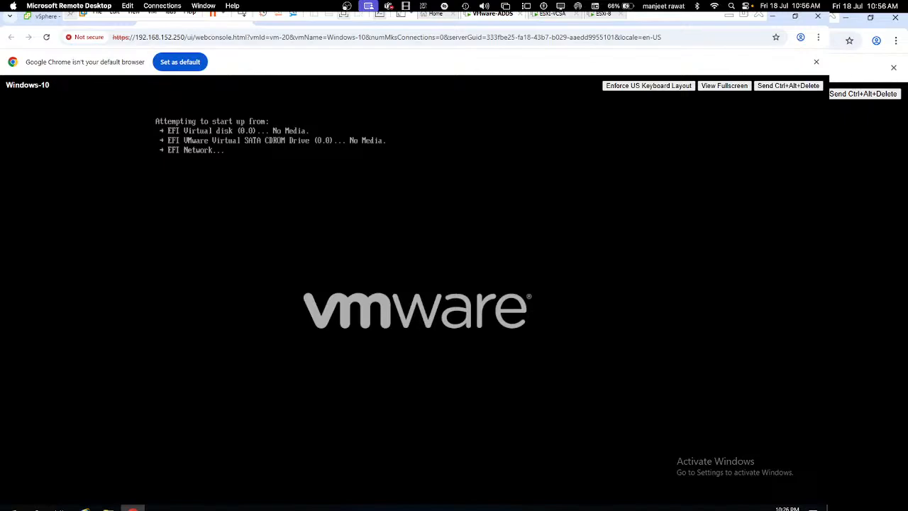
pyautogui.click(45, 17)
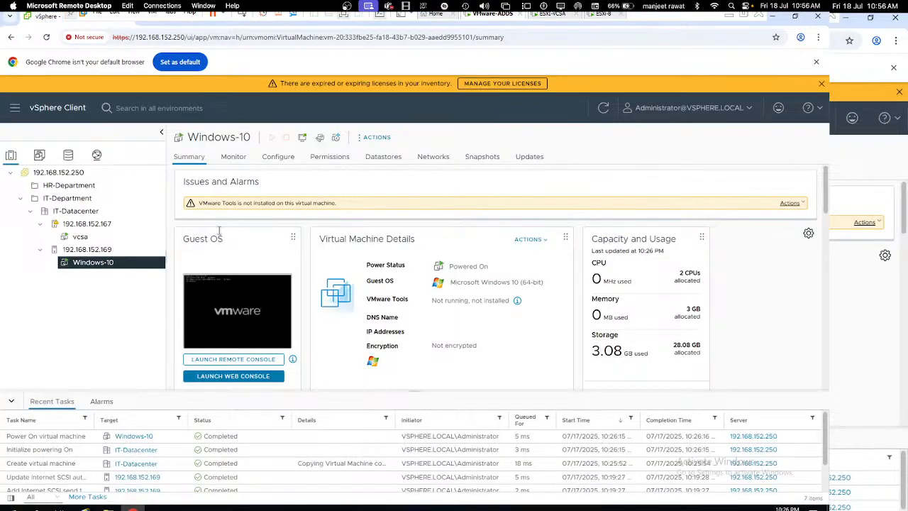
pyautogui.click(376, 137)
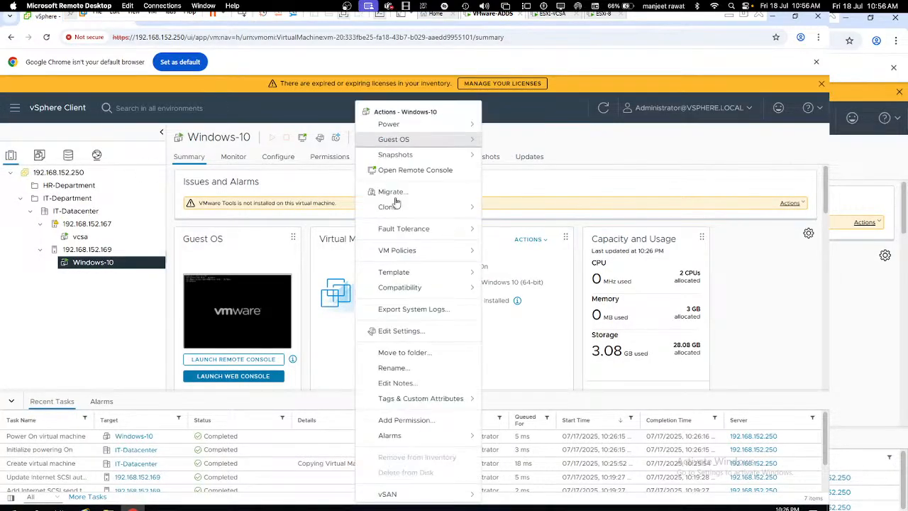
pyautogui.click(402, 331)
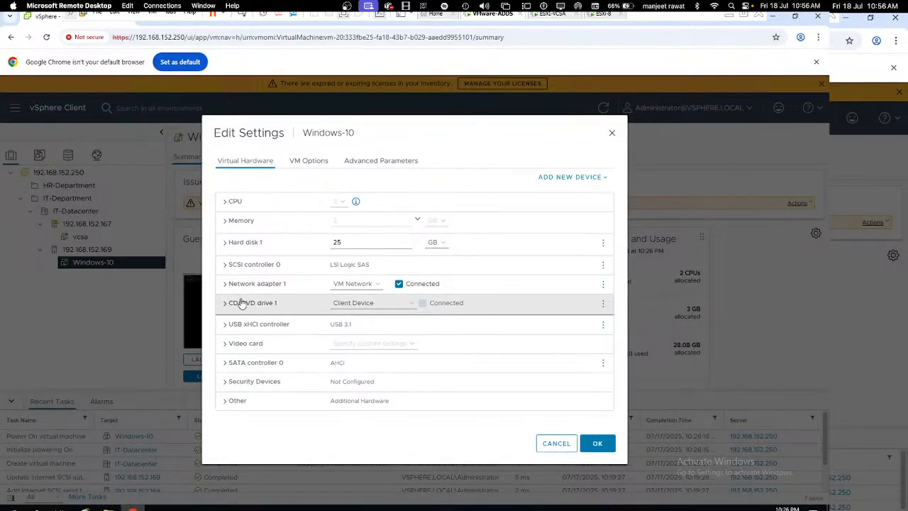
pyautogui.click(384, 305)
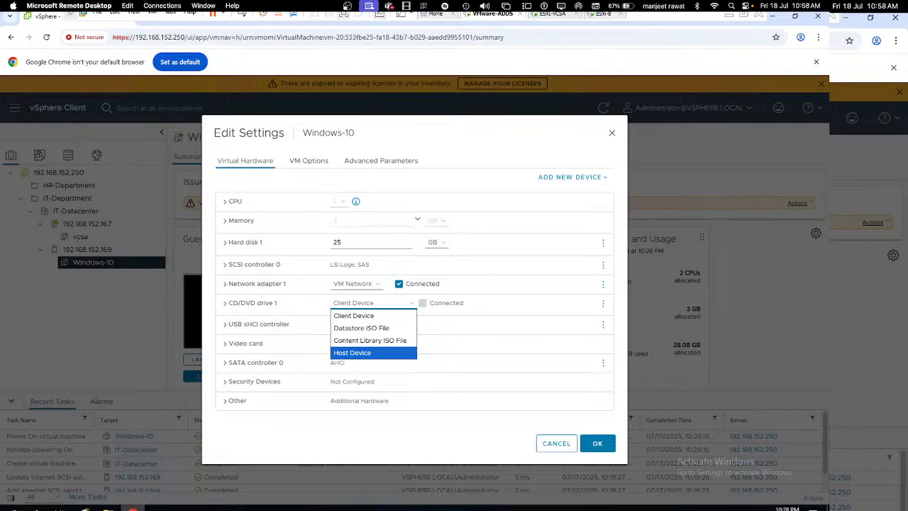
pyautogui.click(398, 342)
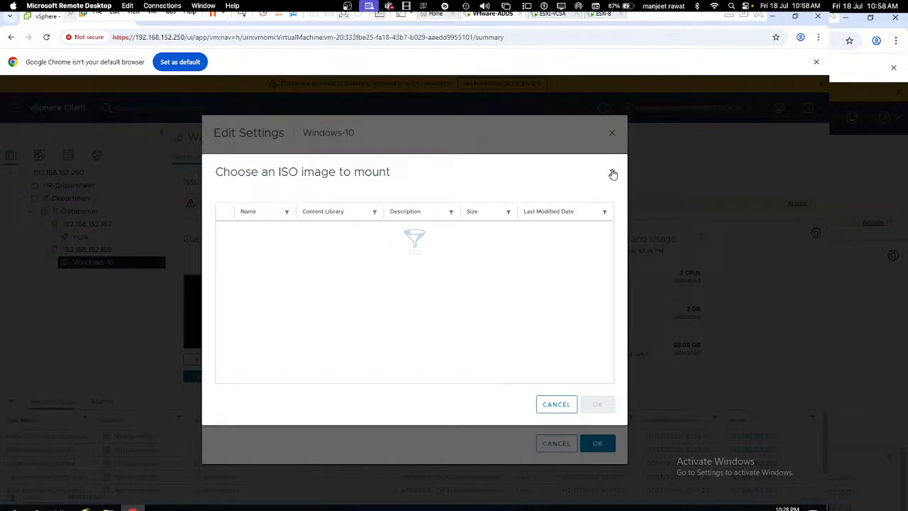
pyautogui.click(613, 174)
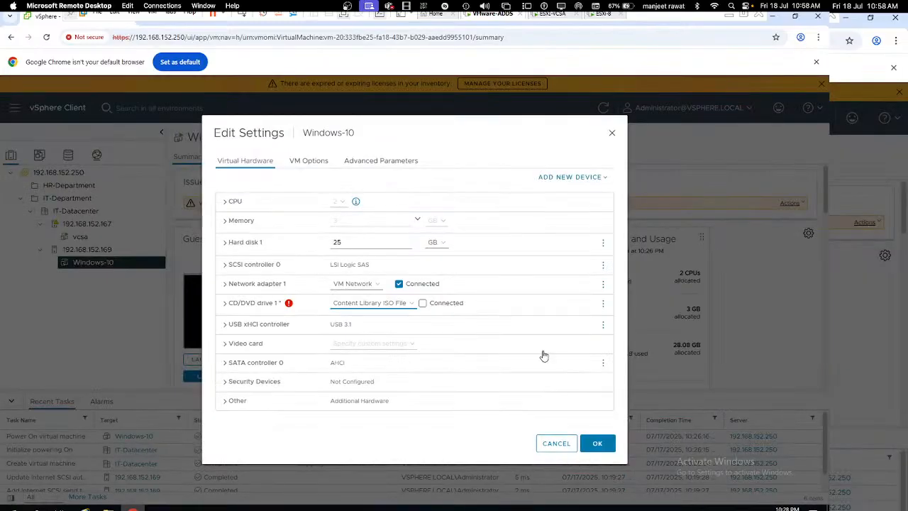
pyautogui.click(612, 134)
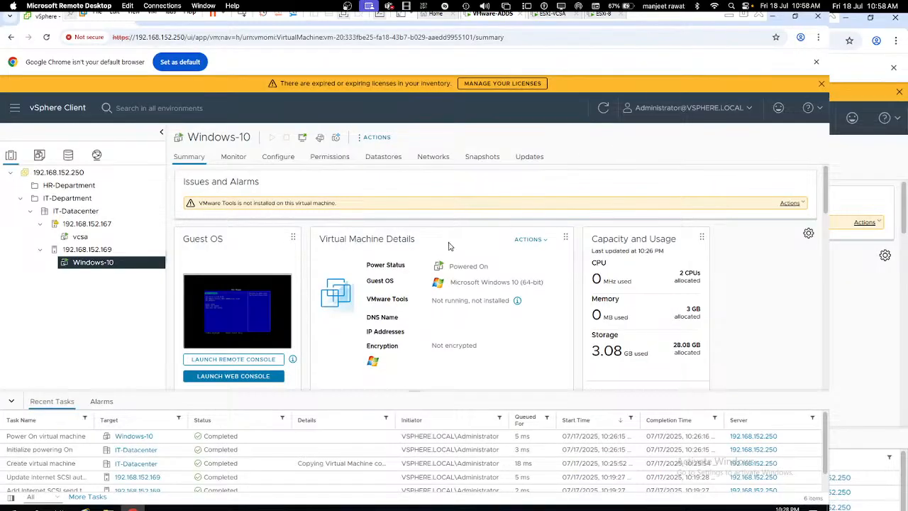
pyautogui.click(376, 136)
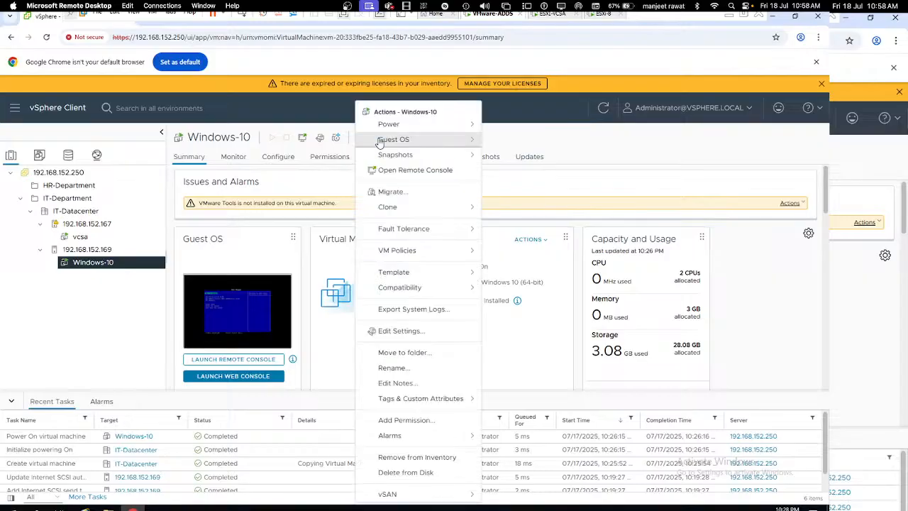
pyautogui.moveTo(425, 124)
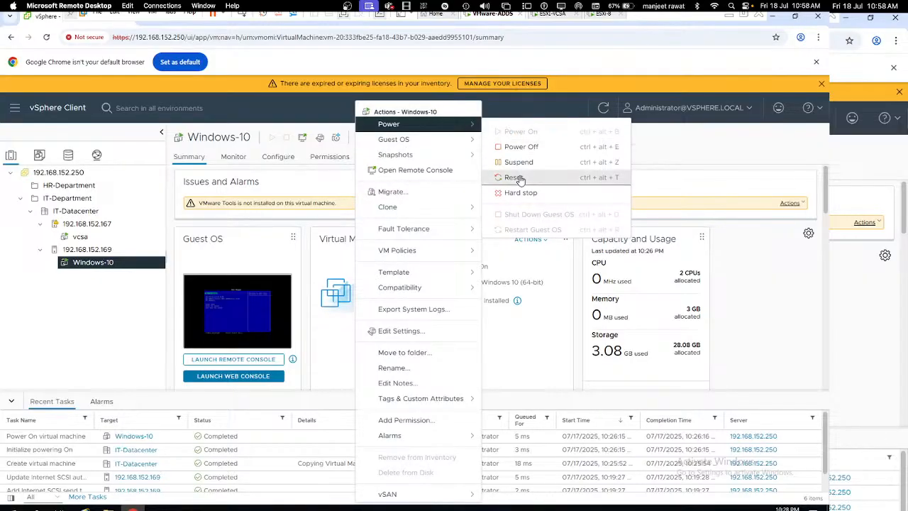
# Step: Power off Windows-10, switch navigator inventory views, and go to the vSphere Client Shortcuts page
pyautogui.click(520, 147)
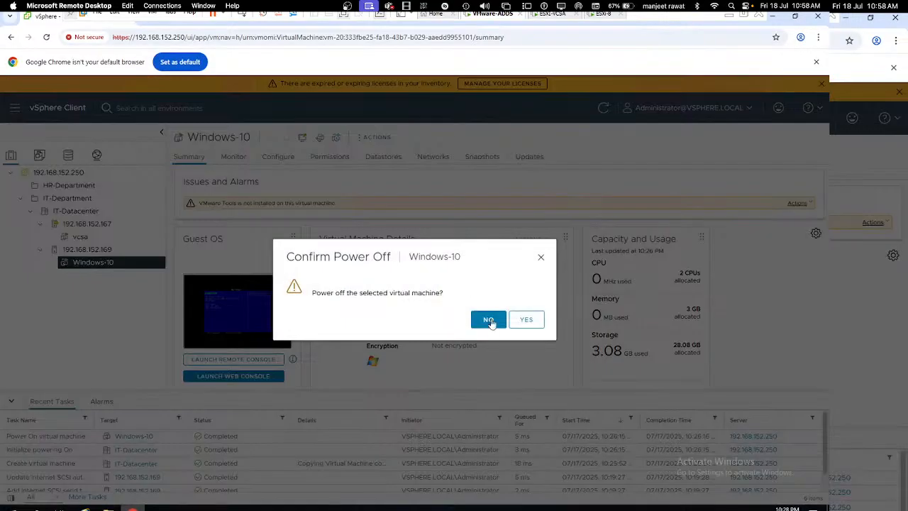
pyautogui.click(517, 320)
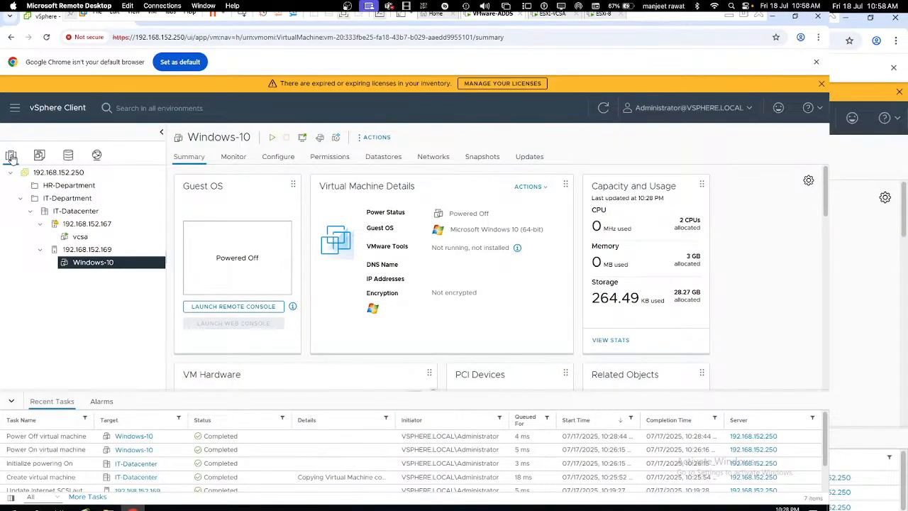
pyautogui.click(39, 155)
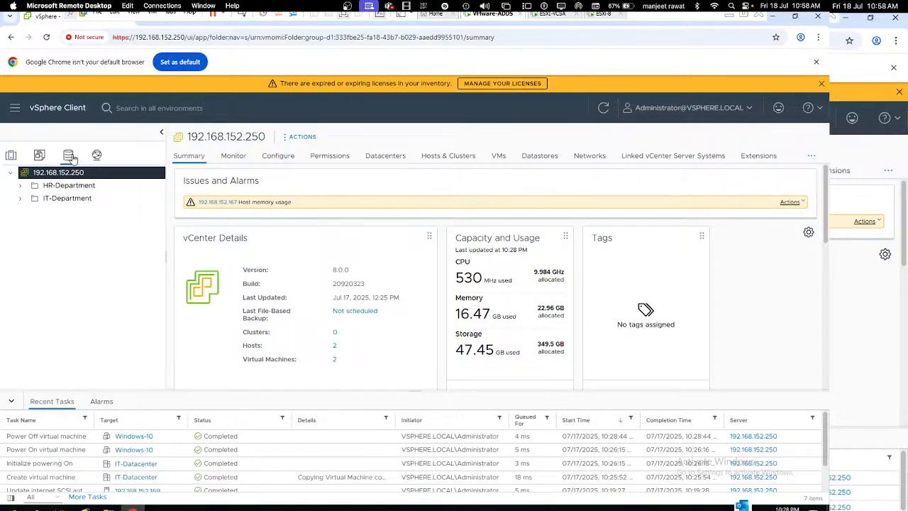
pyautogui.click(97, 156)
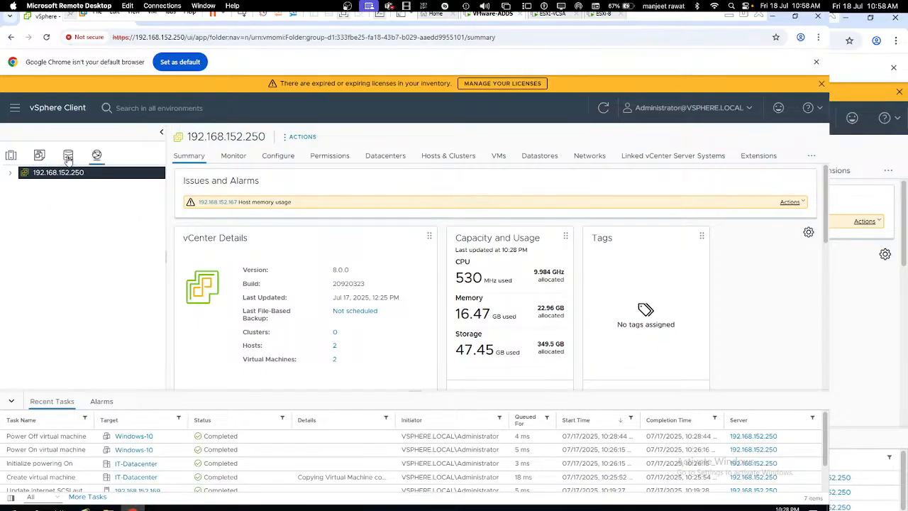
pyautogui.click(39, 156)
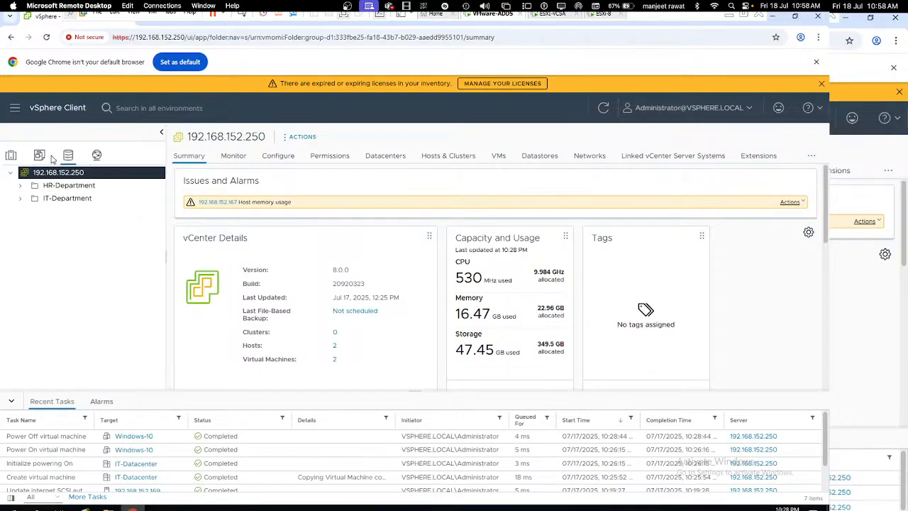
pyautogui.click(55, 114)
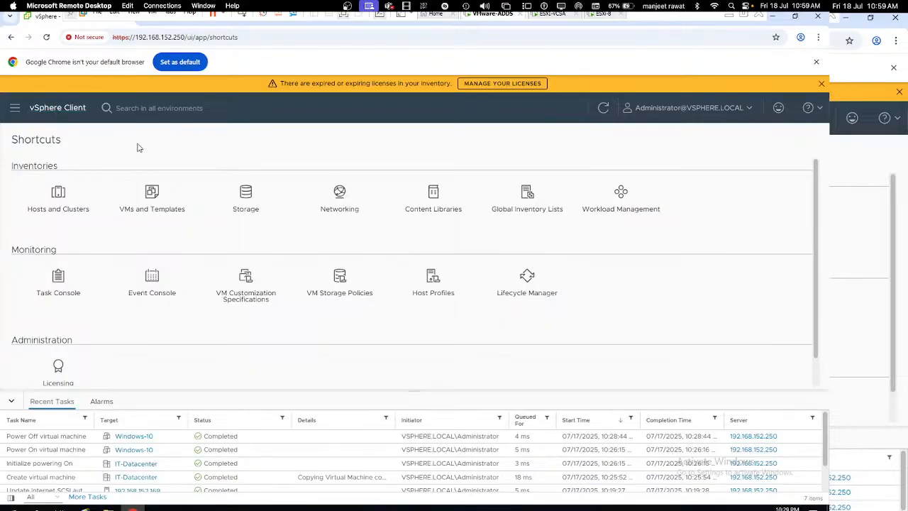
pyautogui.scroll(-1, 162, 315)
pyautogui.scroll(1, 162, 315)
# Step: Create a new content library from Content Libraries, naming it ISO-Images
pyautogui.click(434, 197)
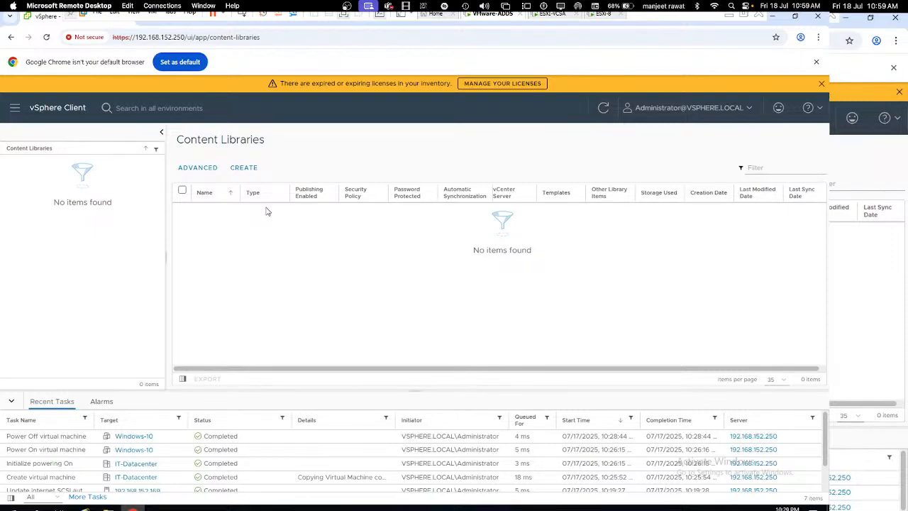
pyautogui.click(243, 169)
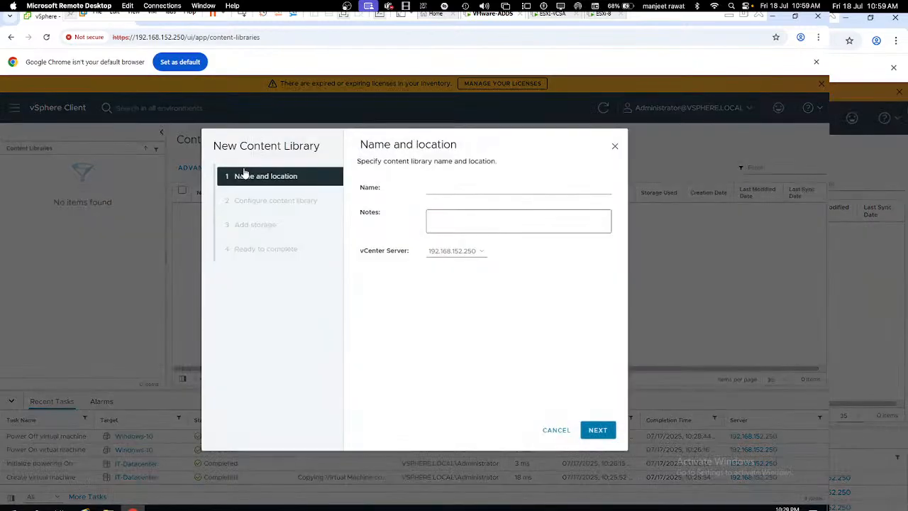
pyautogui.click(458, 188)
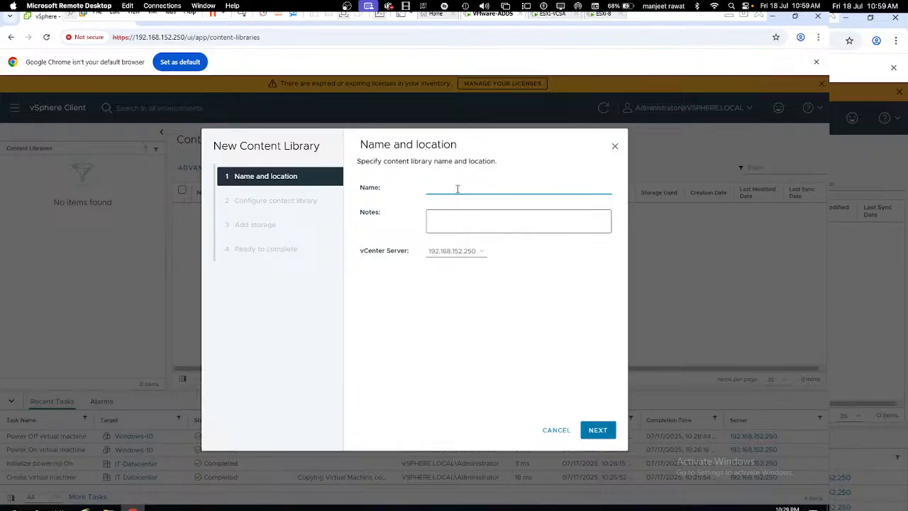
pyautogui.write('ISO-Images')
pyautogui.click(602, 434)
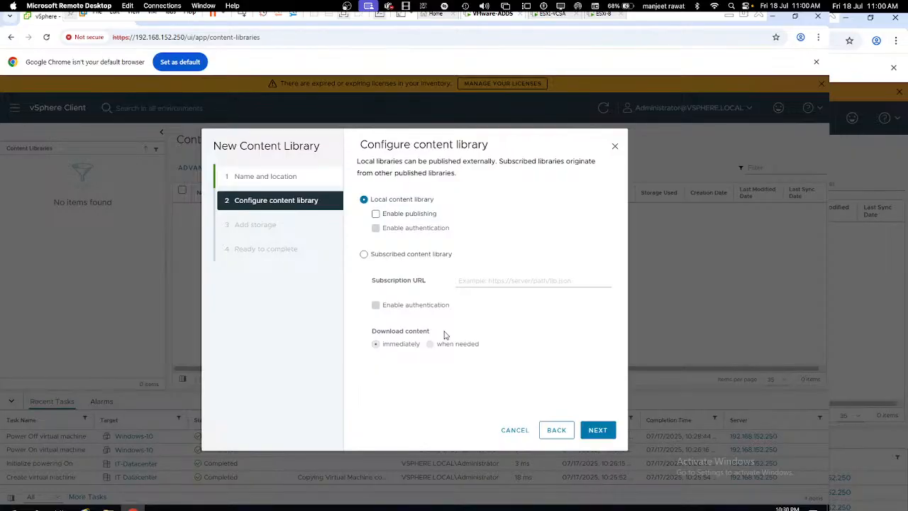
# Step: Keep it a Local content library with publishing enabled and password authentication off
pyautogui.click(377, 213)
pyautogui.click(380, 232)
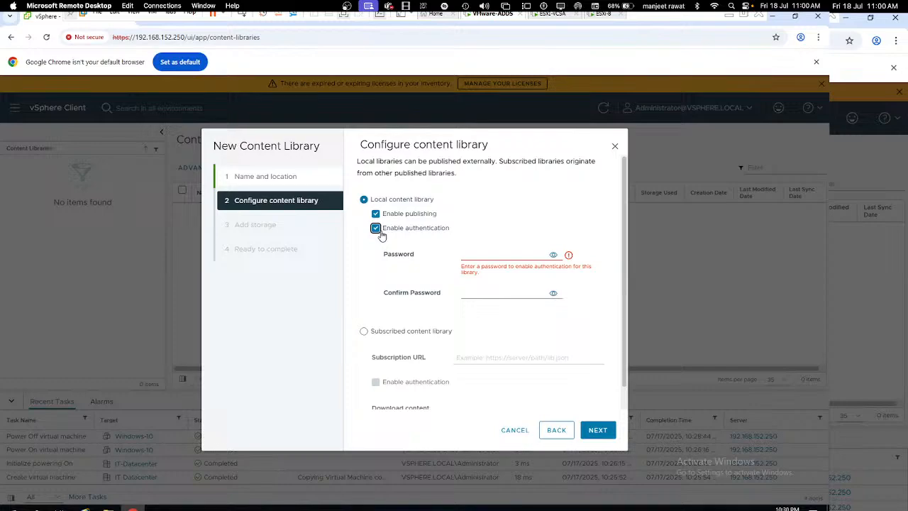
pyautogui.click(376, 228)
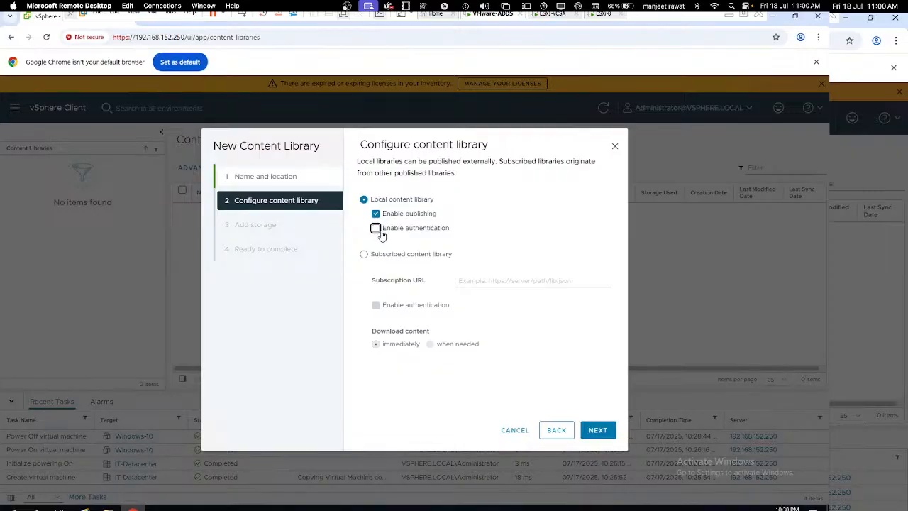
pyautogui.click(597, 430)
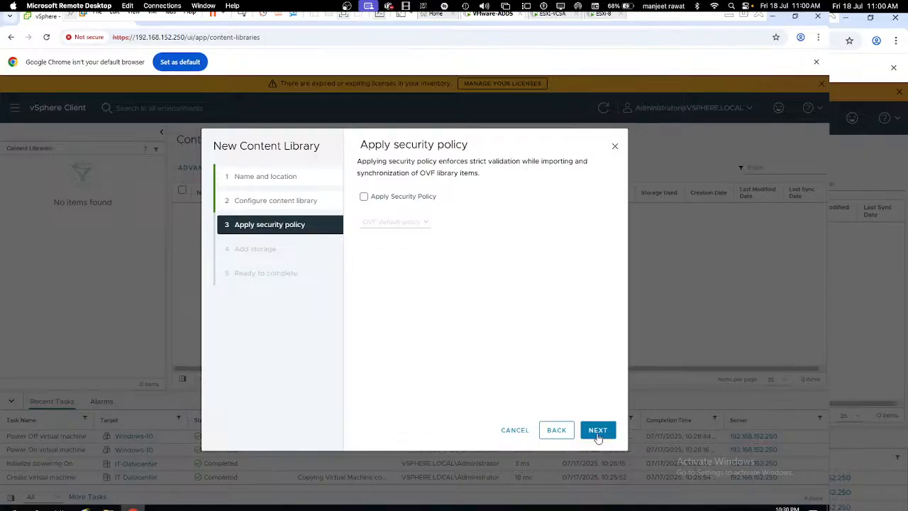
# Step: Skip the security policy, store the library on Share-Storage and finish
pyautogui.click(598, 434)
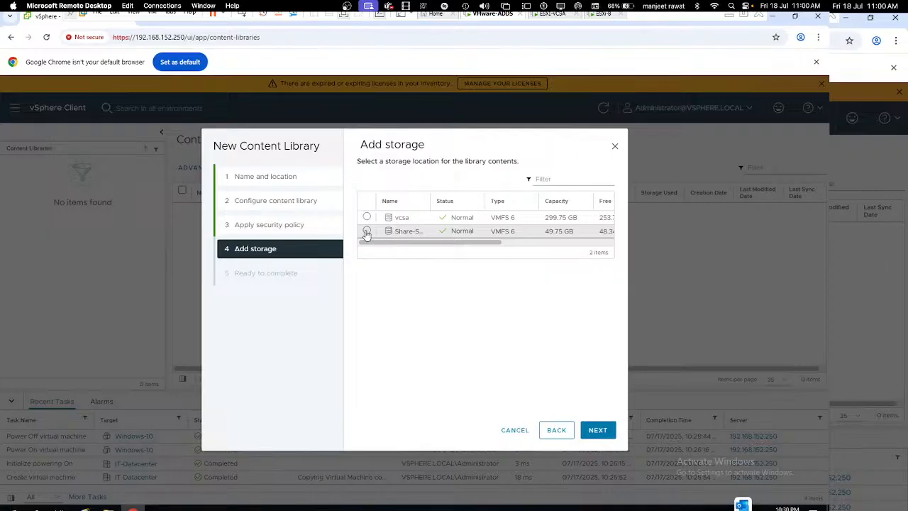
pyautogui.click(366, 232)
pyautogui.click(598, 430)
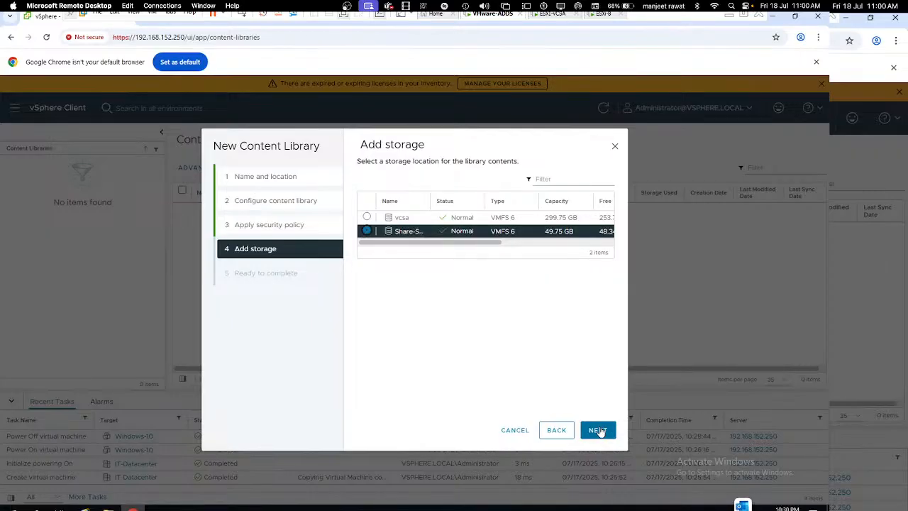
pyautogui.click(600, 430)
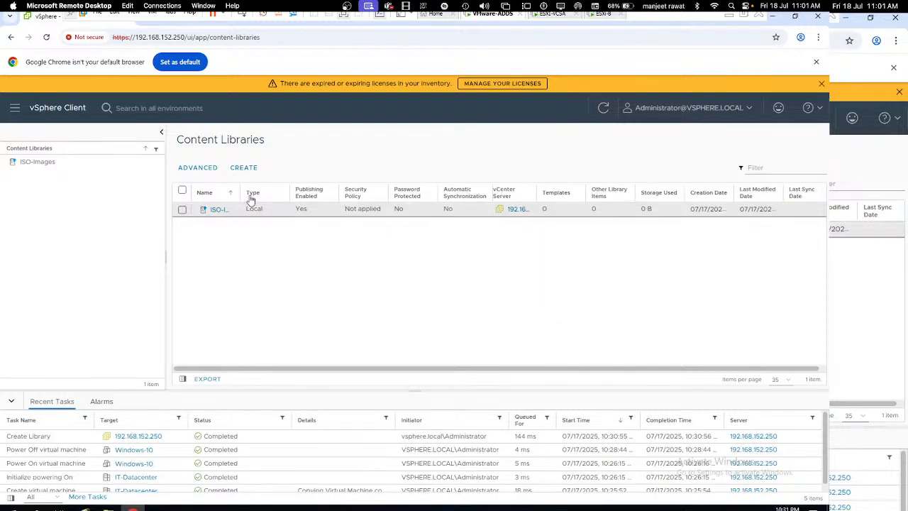
# Step: Open the ISO-Images library and browse its Other Types, OVF & OVA and VM templates, all empty
pyautogui.moveTo(239, 192); pyautogui.dragTo(286, 195)
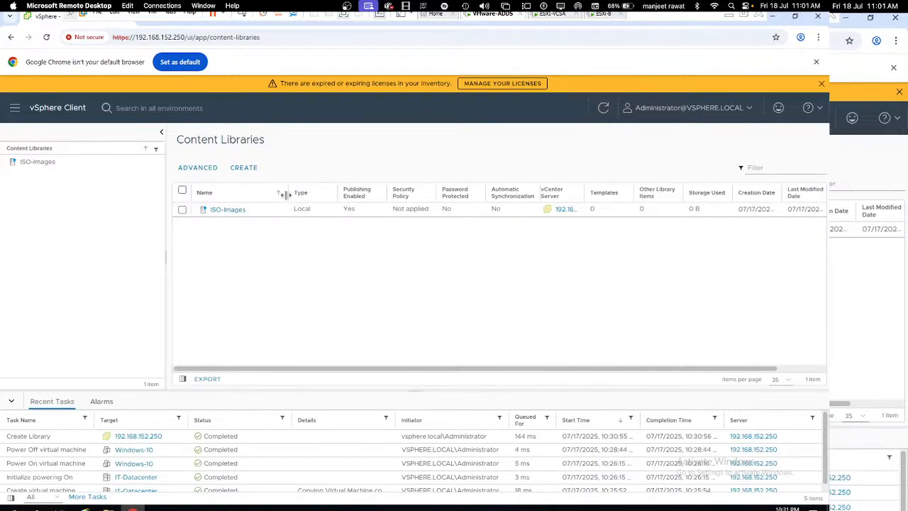
pyautogui.click(235, 211)
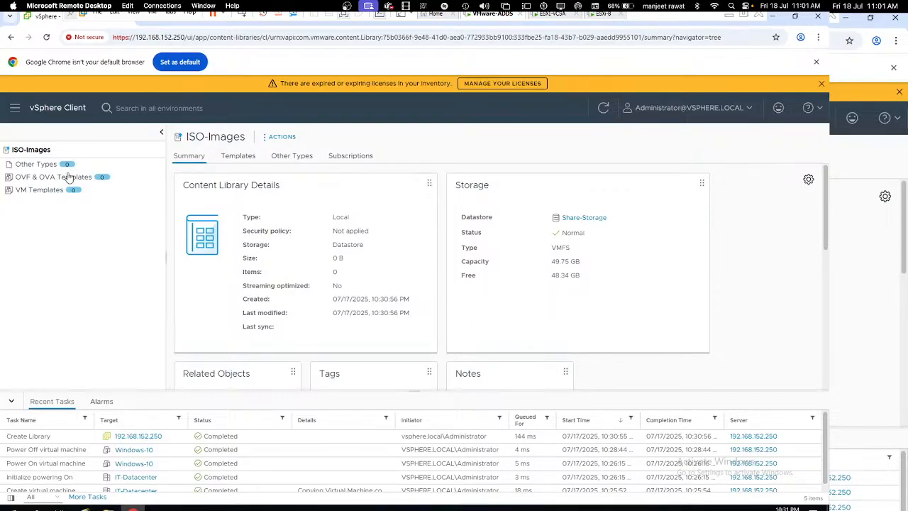
pyautogui.click(42, 165)
pyautogui.click(47, 179)
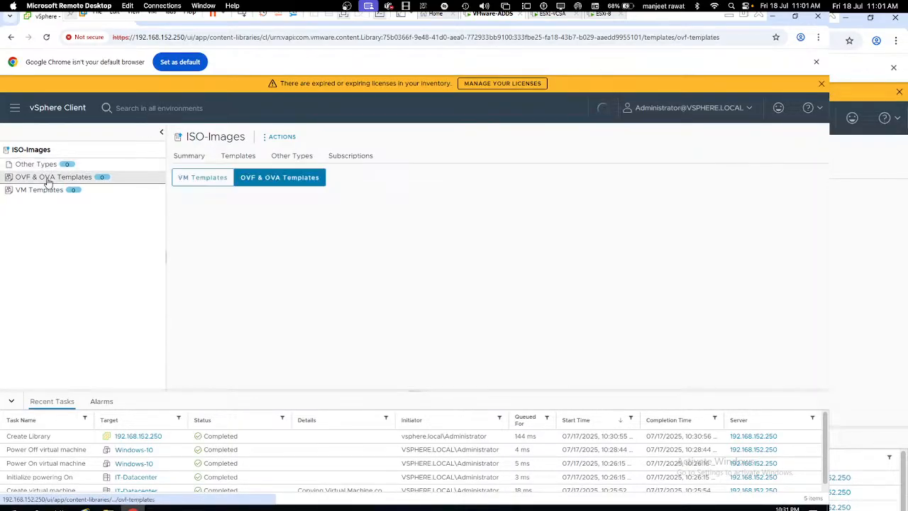
pyautogui.click(46, 190)
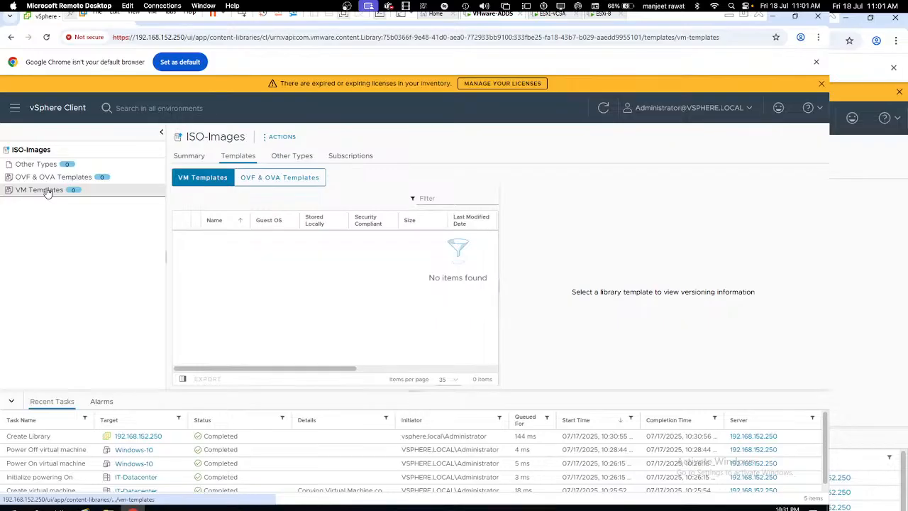
pyautogui.click(51, 181)
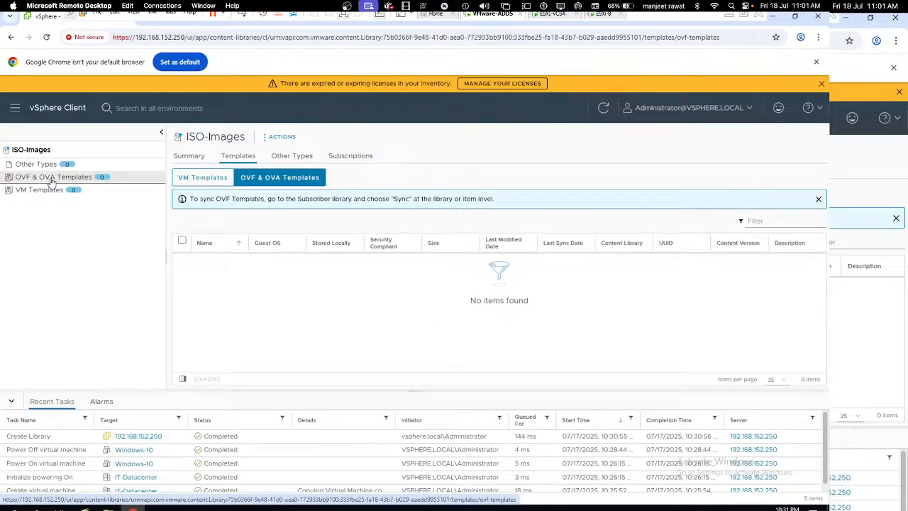
pyautogui.click(42, 167)
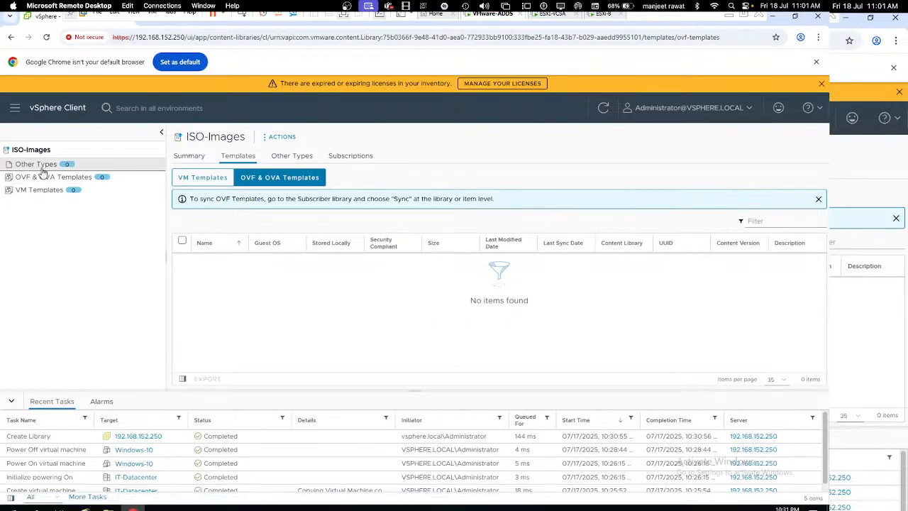
# Step: Begin importing a local file into ISO-Images, then cancel without adding anything
pyautogui.click(283, 138)
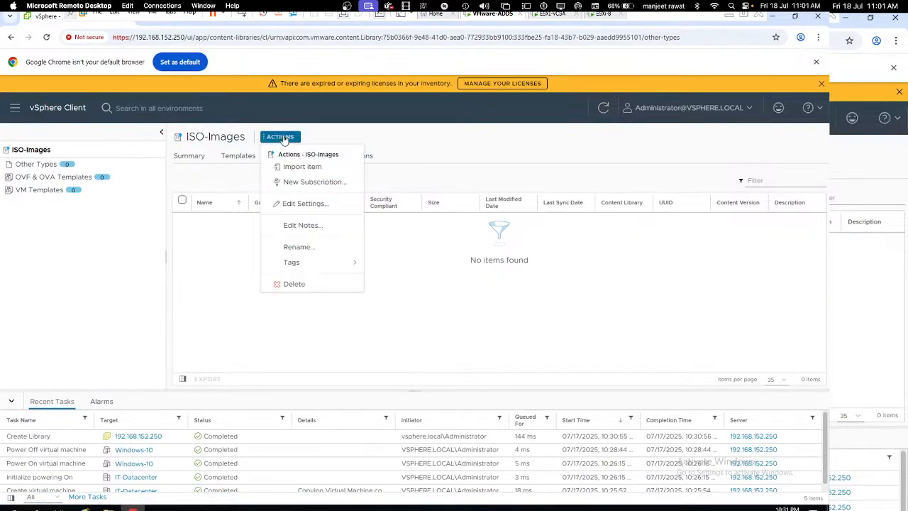
pyautogui.click(305, 170)
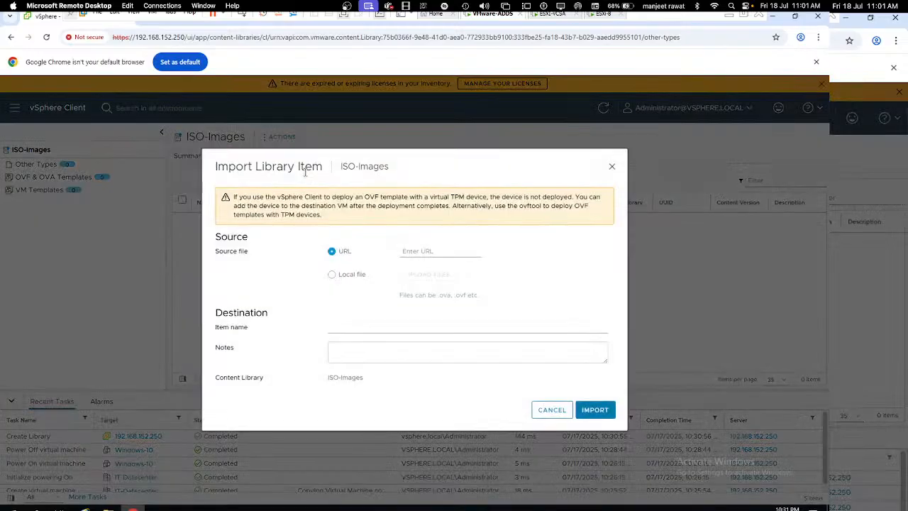
pyautogui.click(341, 277)
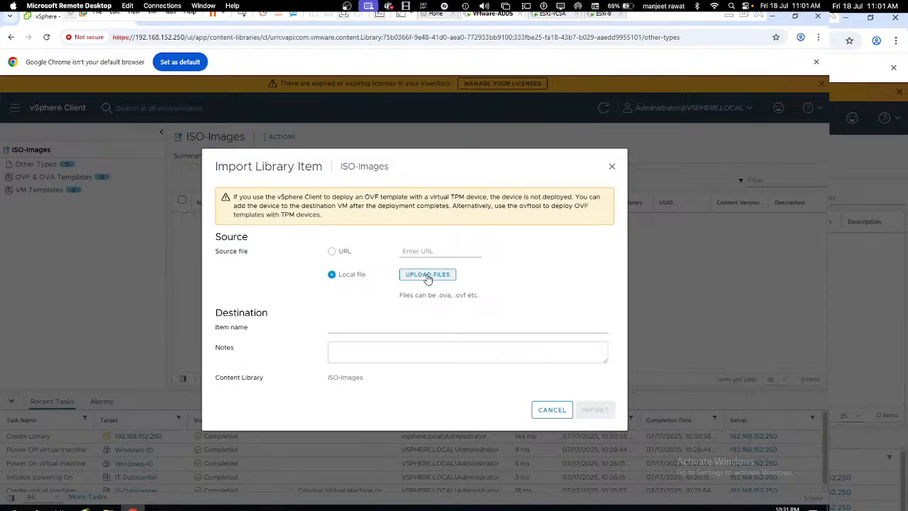
pyautogui.click(550, 409)
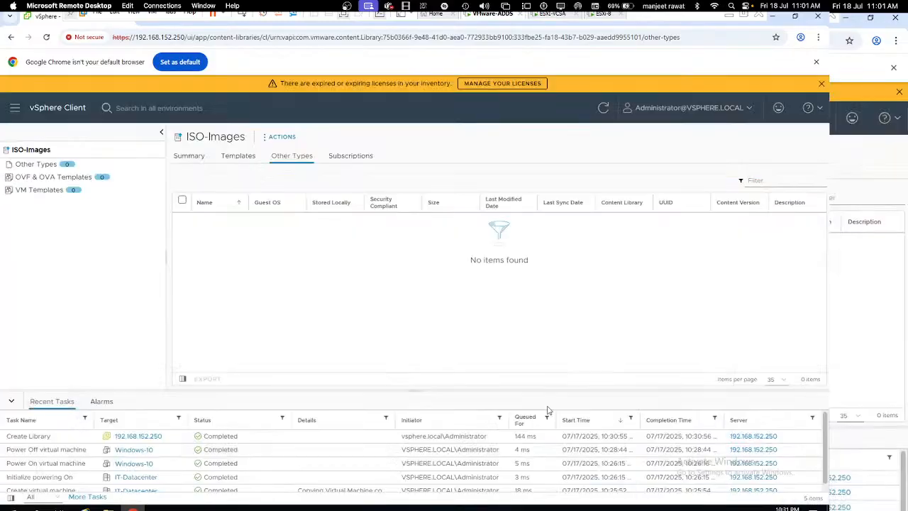
pyautogui.click(727, 20)
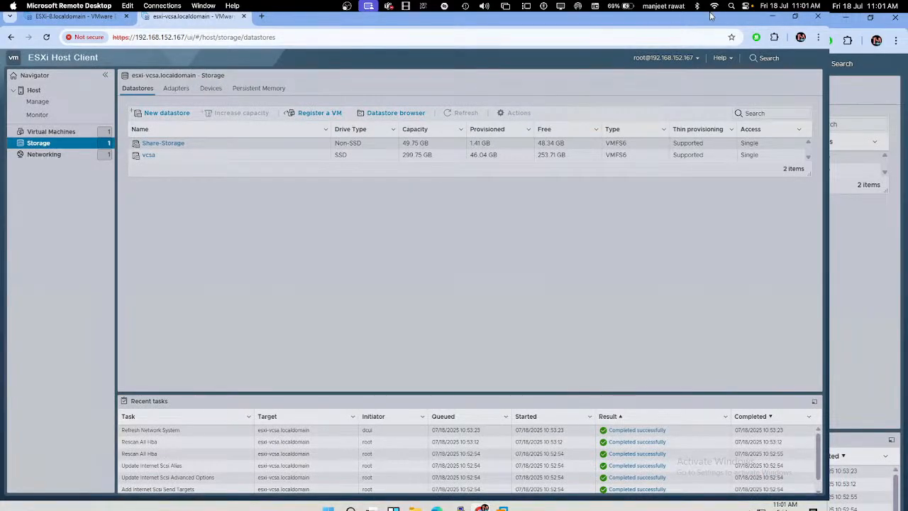
# Step: Open the OS images folder on the Software (J:) drive in File Explorer
pyautogui.click(773, 20)
pyautogui.press('super+e')
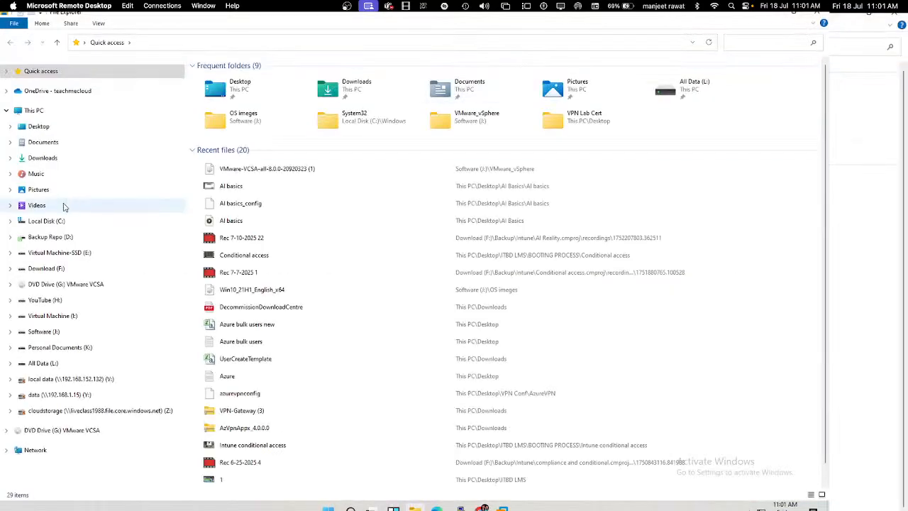
pyautogui.click(43, 331)
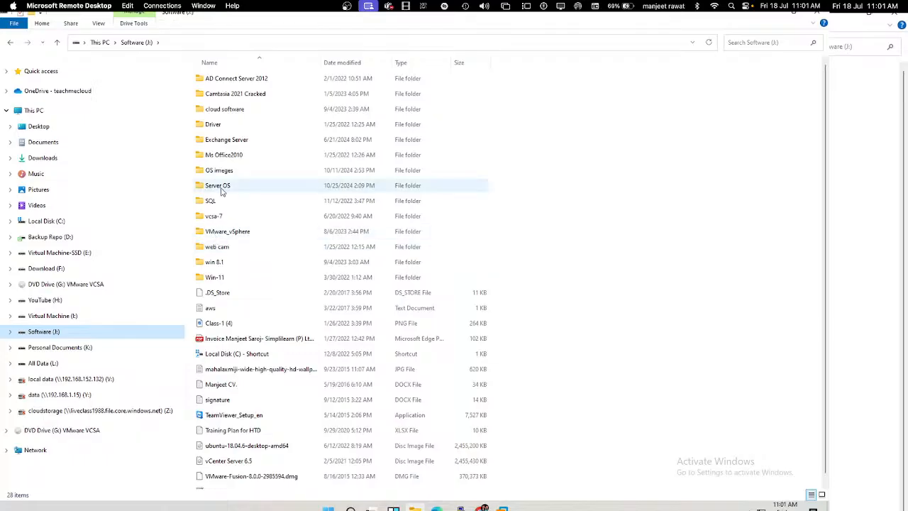
pyautogui.click(224, 171)
pyautogui.press('Return')
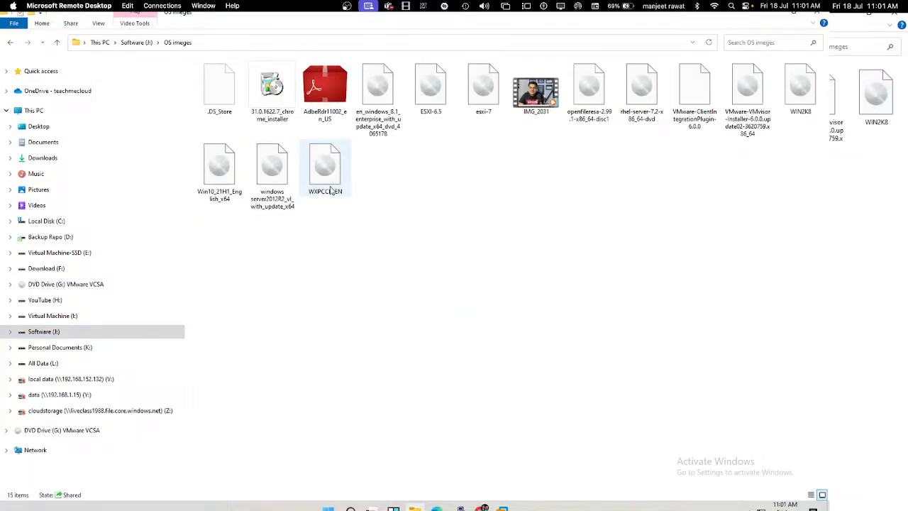
# Step: Copy the Win10_21H1_English_x64 ISO and minimise vSphere to return to the desktop
pyautogui.rightClick(220, 170)
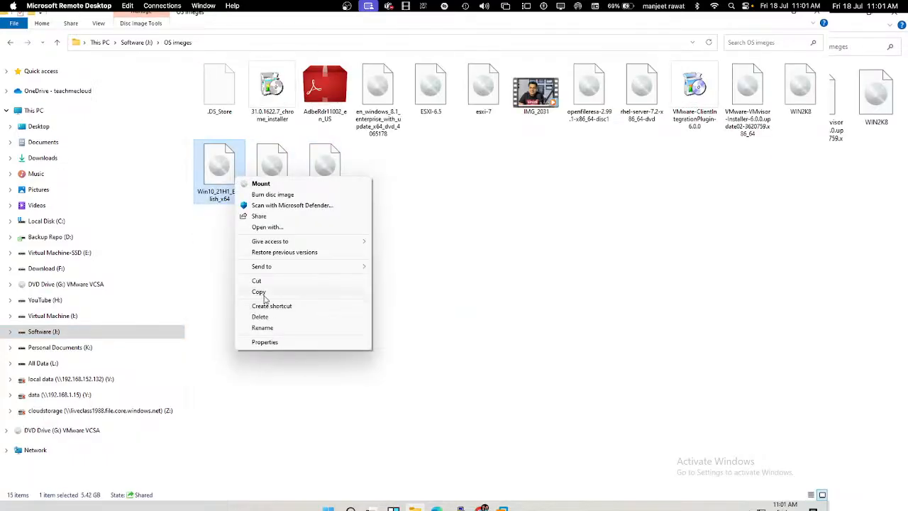
pyautogui.click(262, 293)
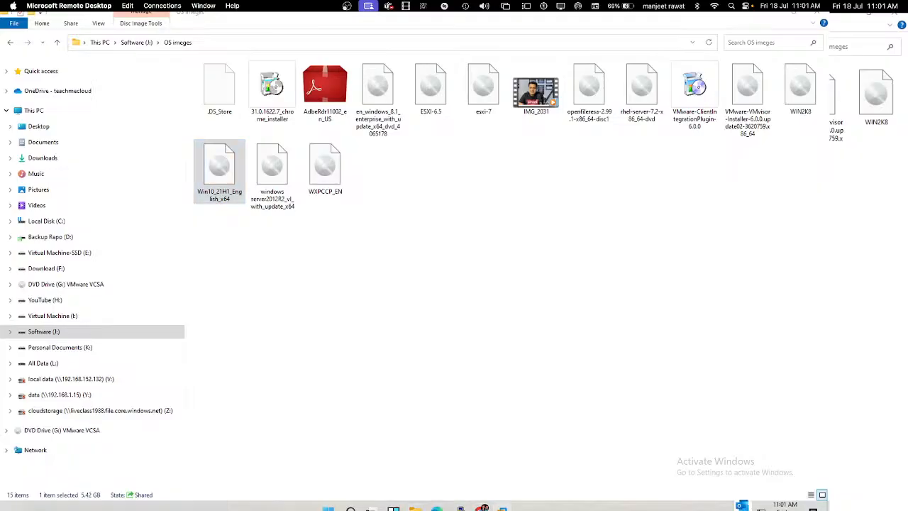
pyautogui.moveTo(503, 507)
pyautogui.click(470, 460)
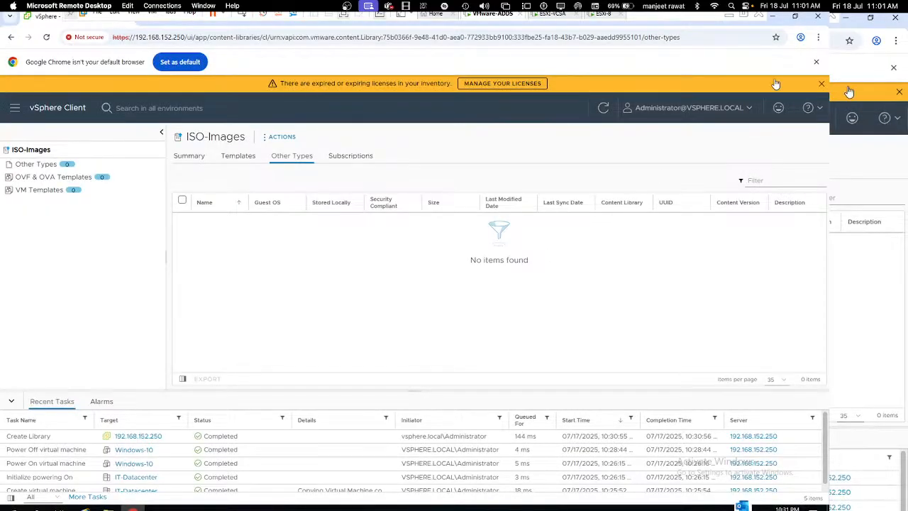
pyautogui.click(776, 17)
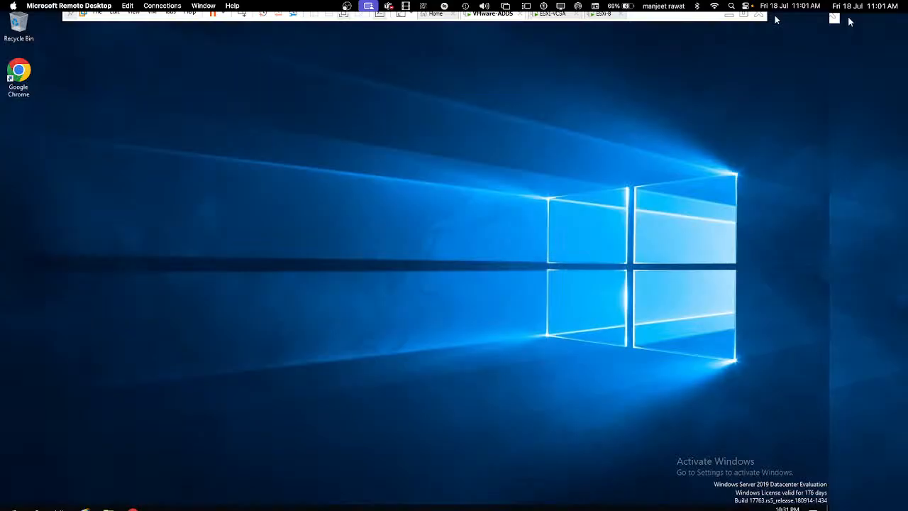
# Step: Paste Win10_21H1_English_x64.iso onto the VM desktop so it copies into the virtual machine
pyautogui.rightClick(518, 153)
pyautogui.click(543, 197)
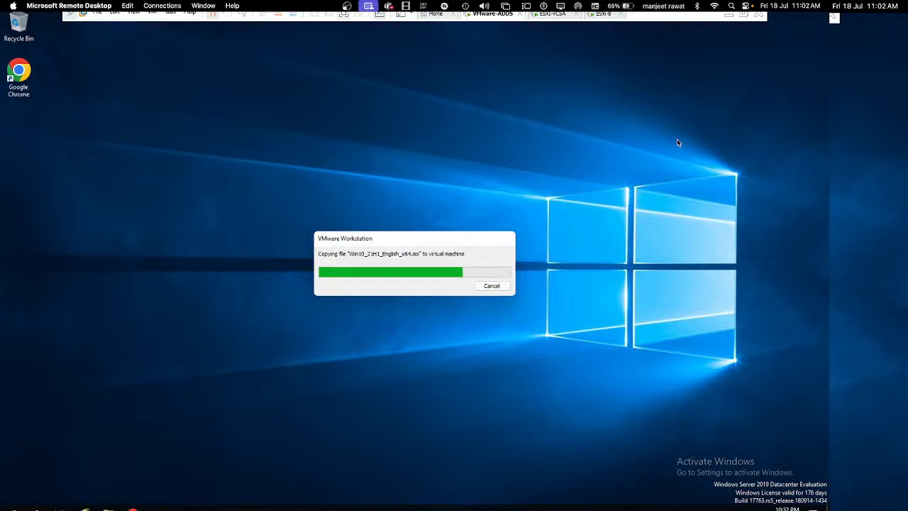
pyautogui.hotkey('ctrl', 'Left')
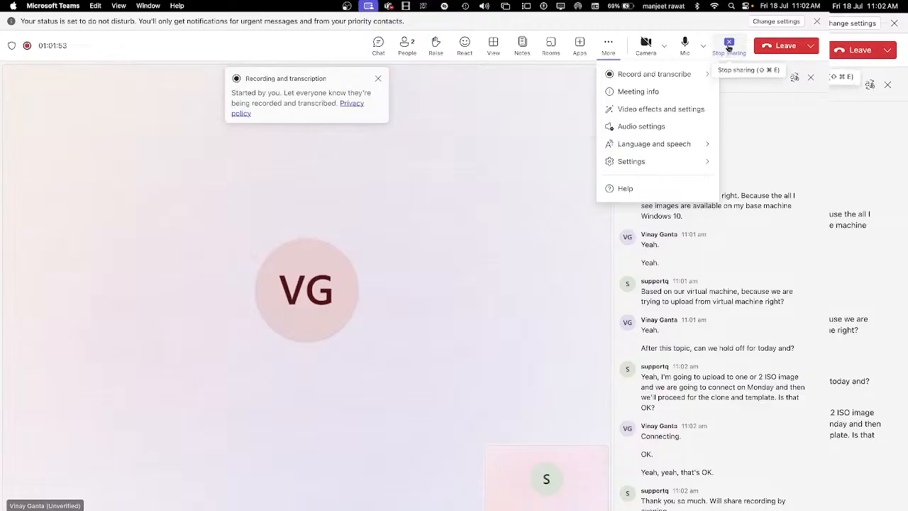
# Step: Stop sharing the screen from the Teams meeting toolbar
pyautogui.click(725, 54)
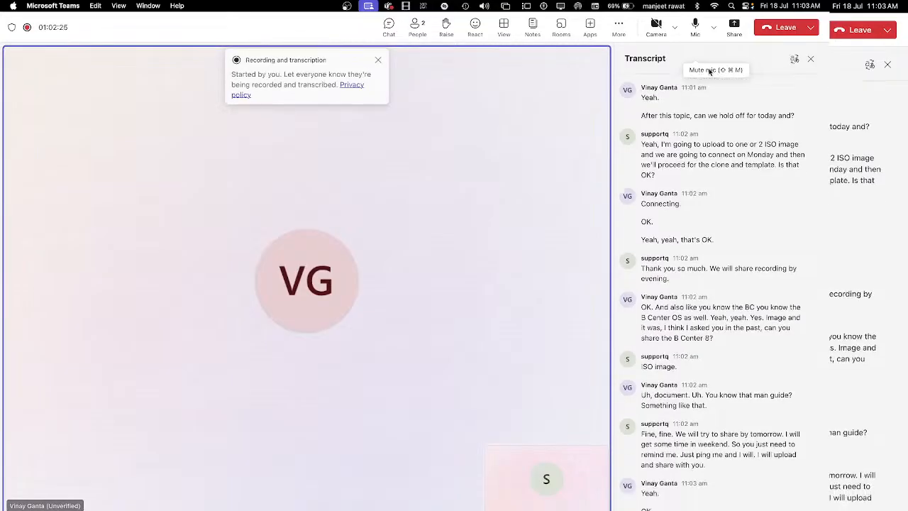
# Step: Leave the Teams call, post 'Thank you All for joining' in live chat, and end the stream
pyautogui.click(782, 32)
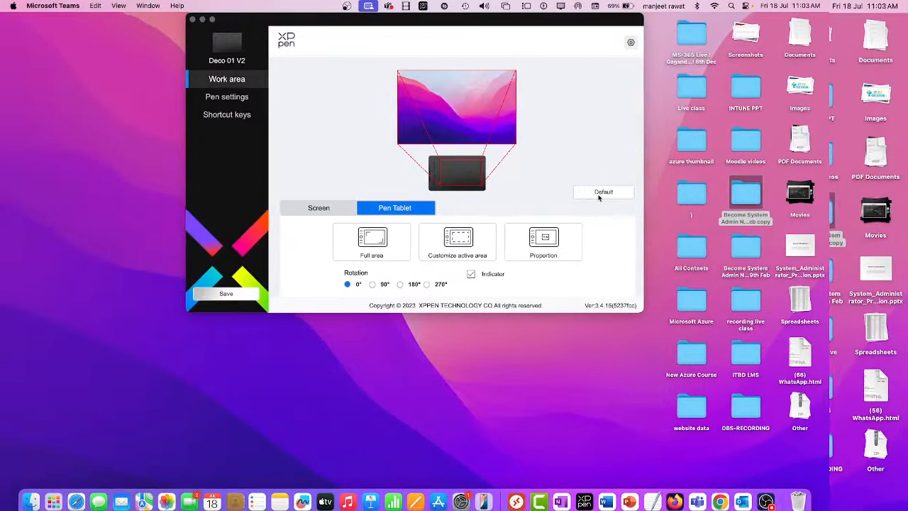
pyautogui.click(719, 503)
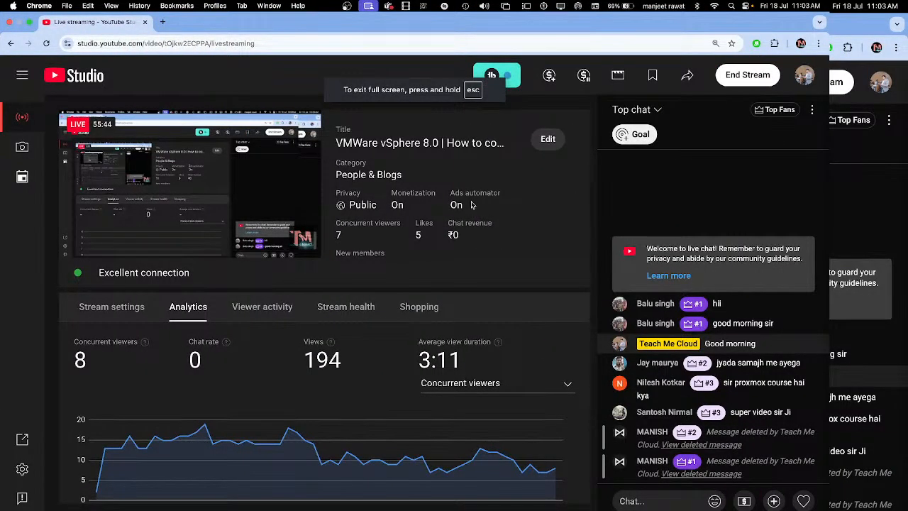
pyautogui.click(660, 501)
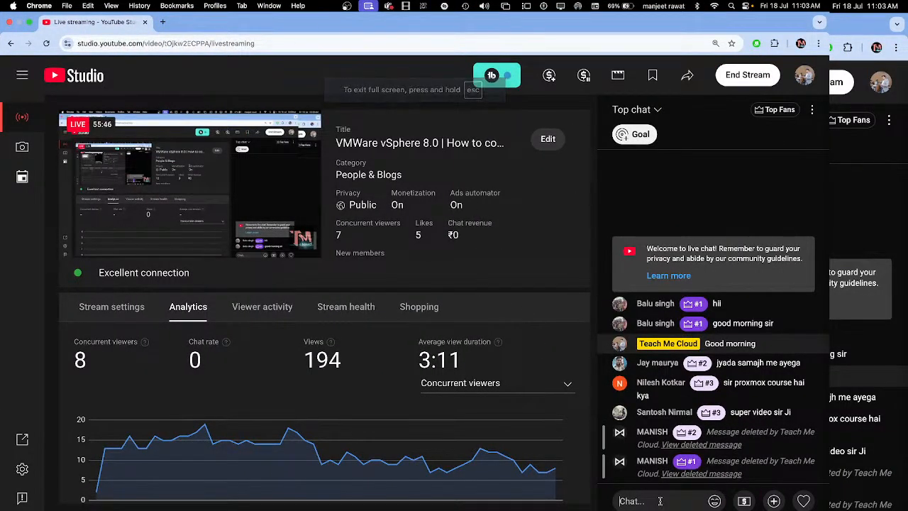
pyautogui.write('Thank you ')
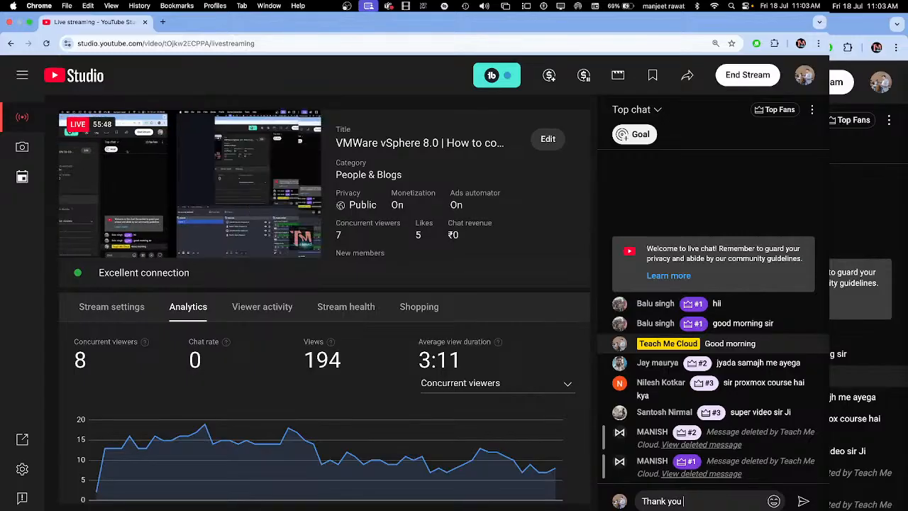
pyautogui.write('All fo')
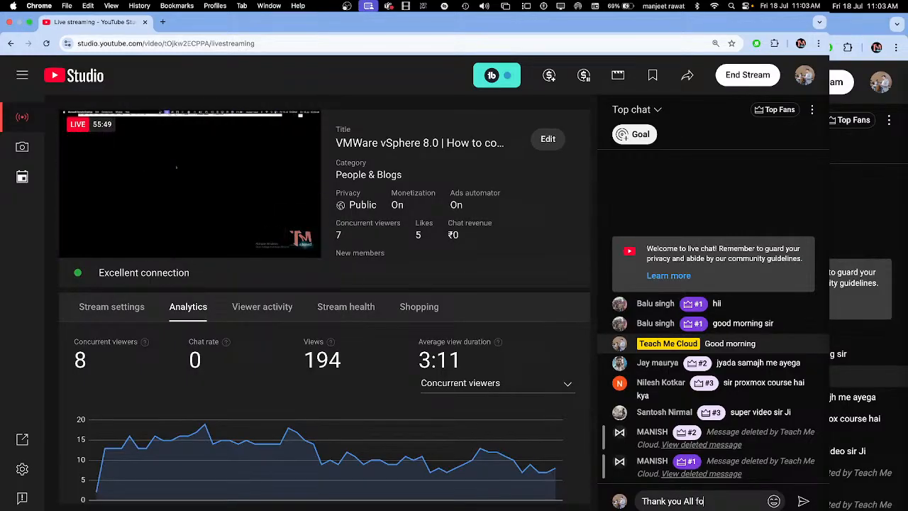
pyautogui.write('r joining')
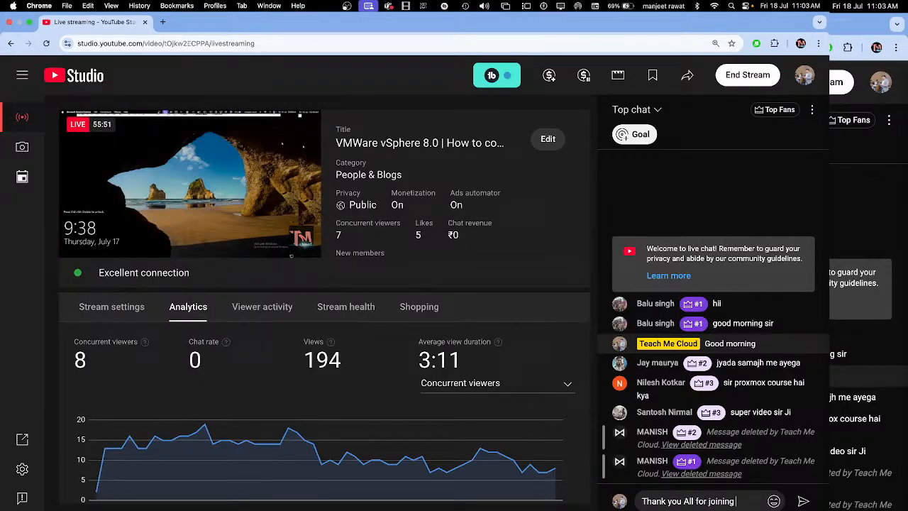
pyautogui.press('Return')
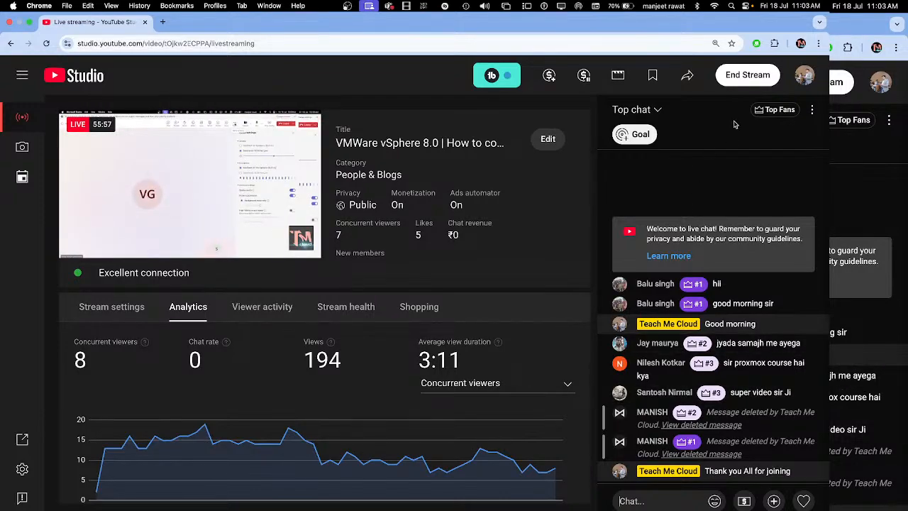
pyautogui.click(749, 78)
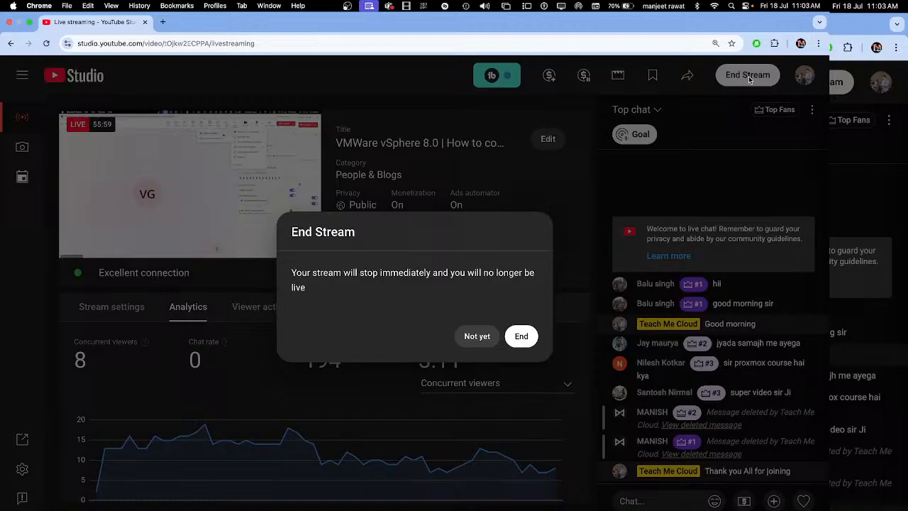
pyautogui.click(521, 336)
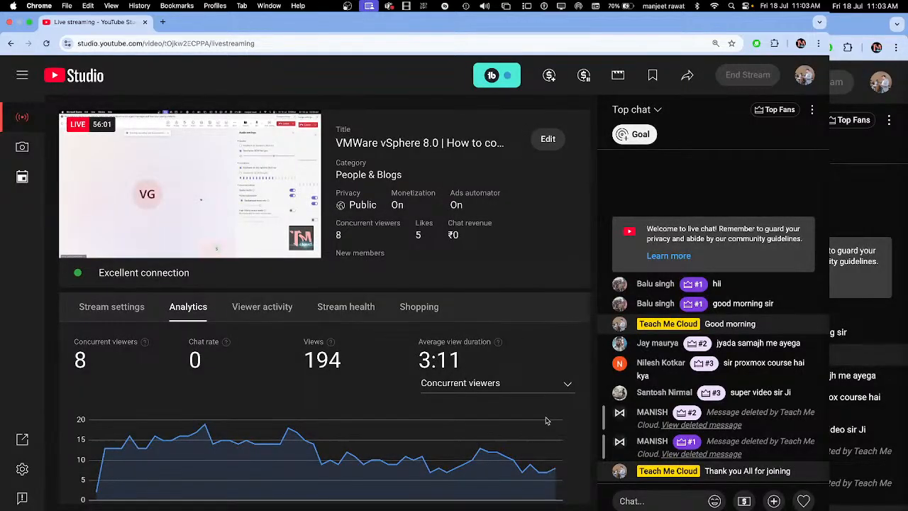